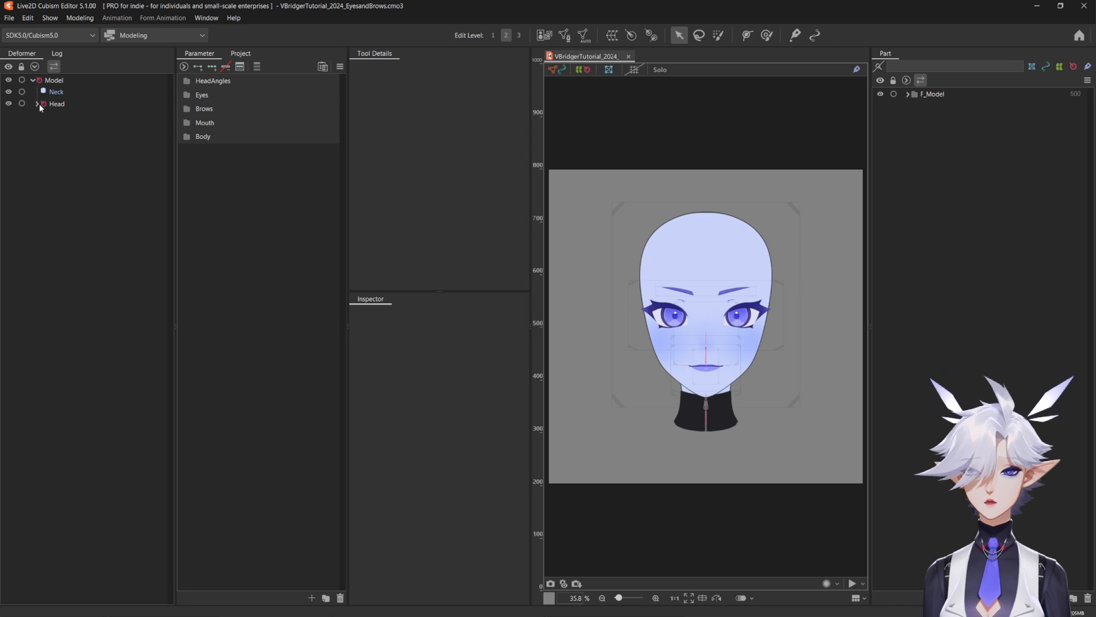
Select Eyebrow_R and Eyebrow_L inside the head's Brows_ORG deformer and start manual mesh editing for both
{"action": "left_click", "coordinate": [37, 104]}
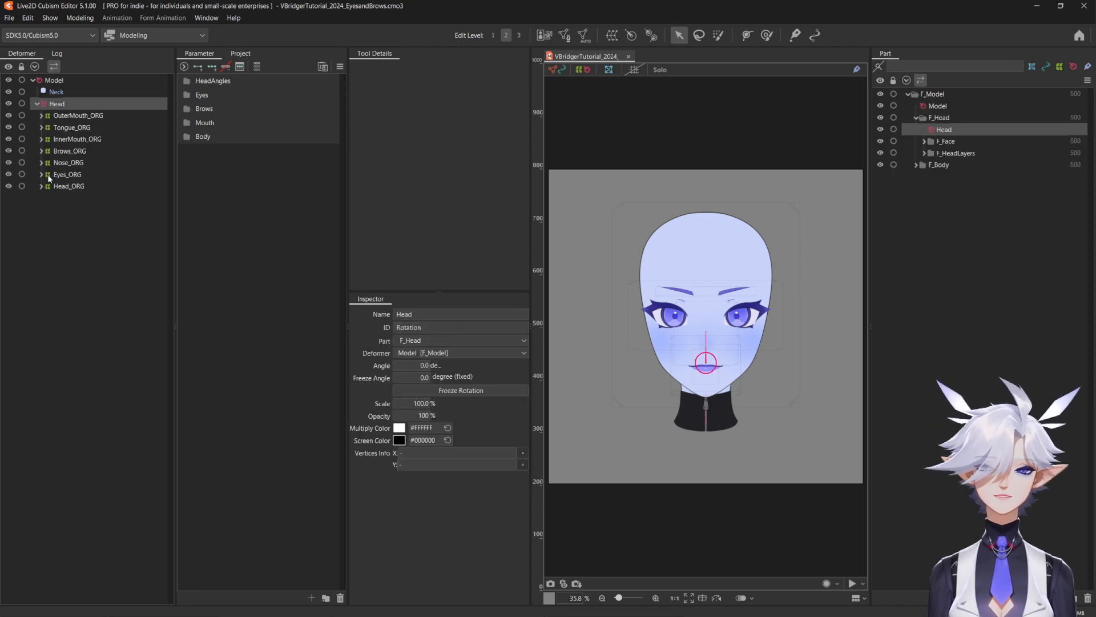
{"action": "left_click", "coordinate": [41, 151]}
{"action": "left_click", "coordinate": [69, 164]}
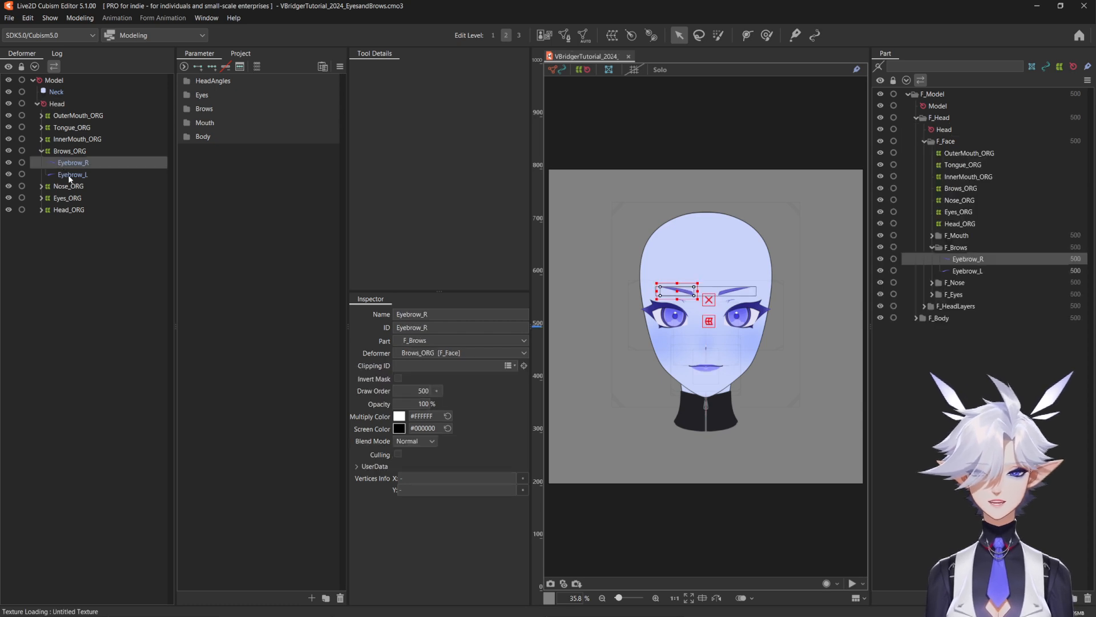
{"action": "left_click", "coordinate": [70, 175], "text": "ctrl"}
{"action": "left_click", "coordinate": [565, 35]}
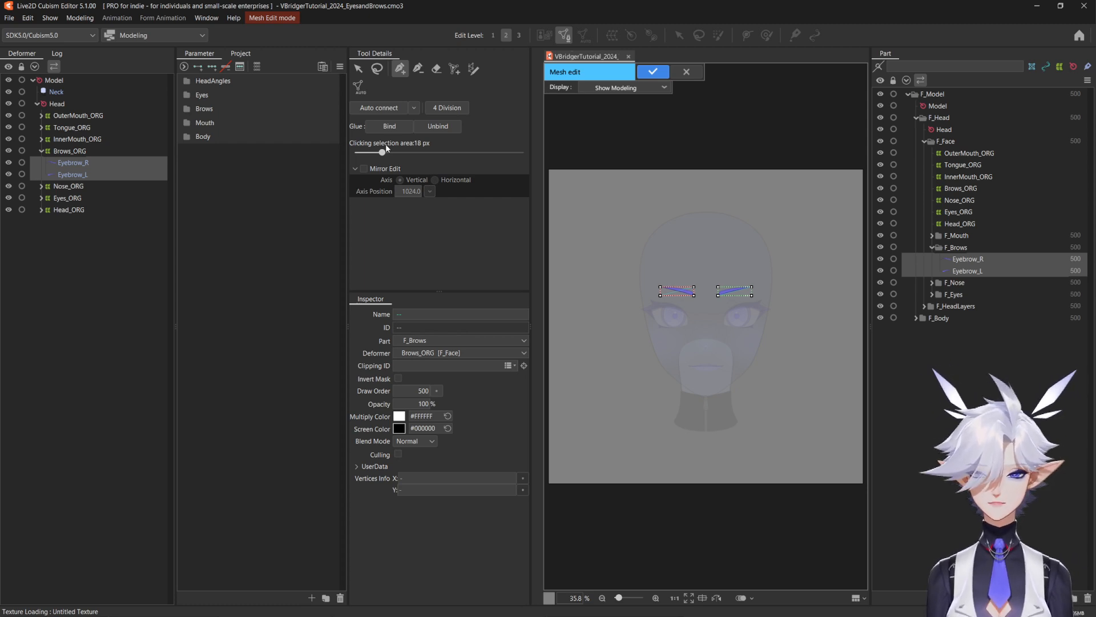
Turn on mirror editing with a vertical axis at position 1024.5
{"action": "left_click", "coordinate": [364, 169]}
{"action": "double_click", "coordinate": [412, 192]}
{"action": "left_click", "coordinate": [419, 191]}
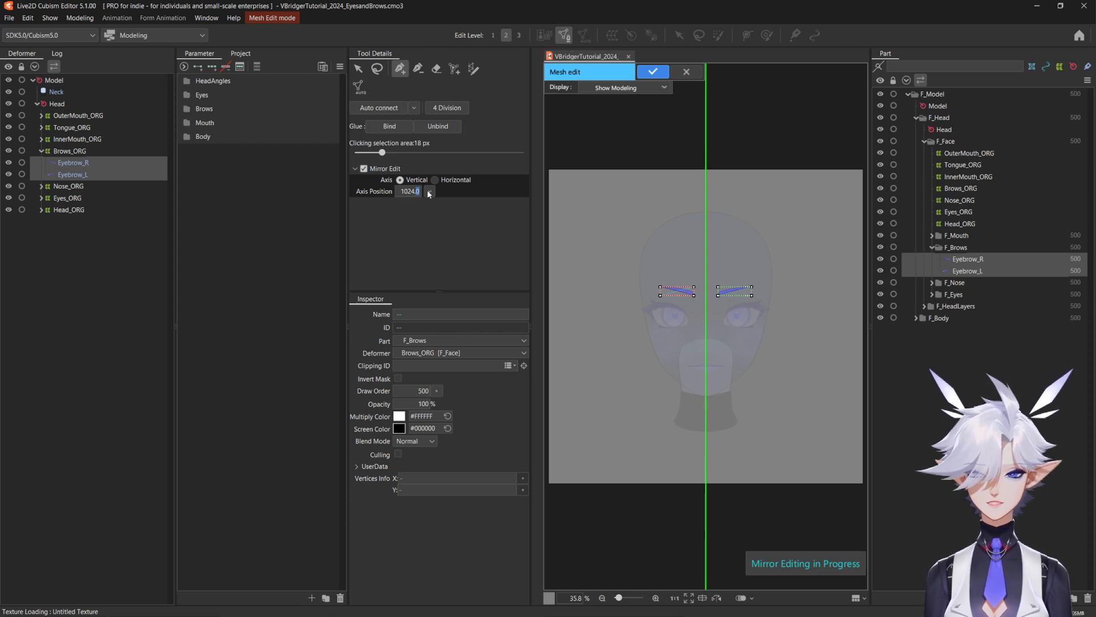
{"action": "type", "text": "5"}
{"action": "key", "text": "Return"}
Clear the existing eyebrow meshes and draw a stroke mesh along Eyebrow_L from its outer tip to its inner end
{"action": "left_click", "coordinate": [436, 68]}
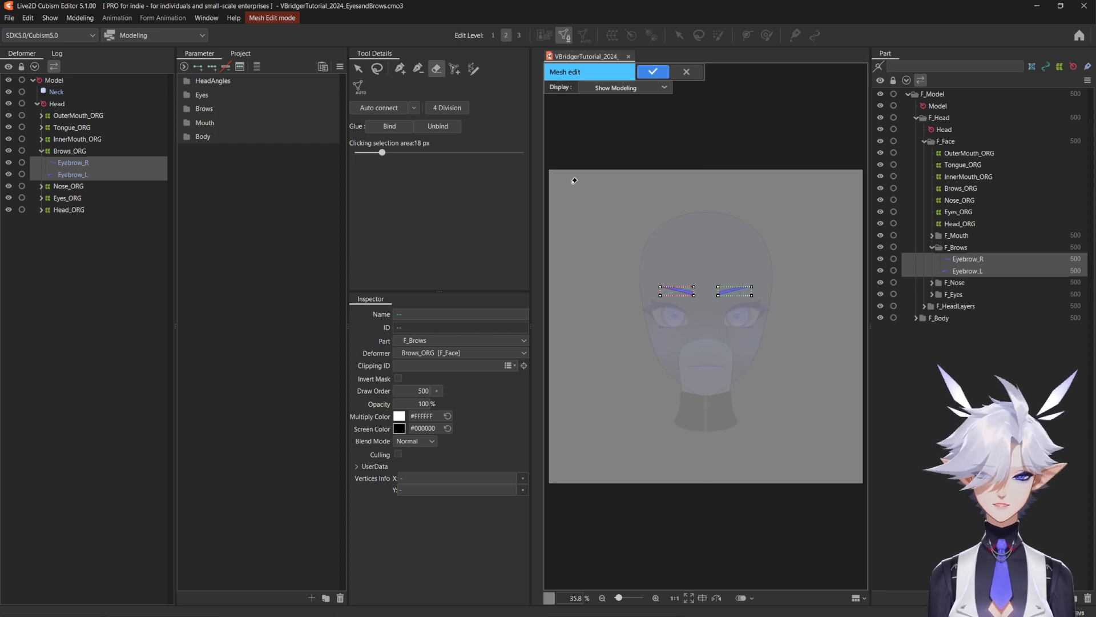
{"action": "left_click", "coordinate": [473, 68]}
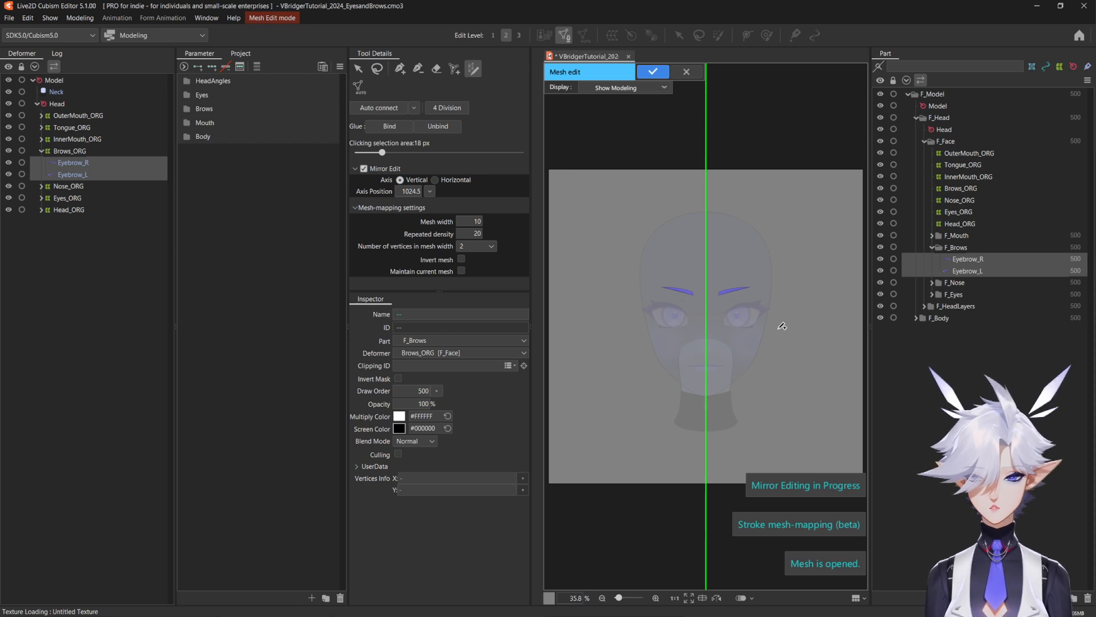
{"action": "scroll", "coordinate": [735, 293], "scroll_direction": "up", "scroll_amount": 6}
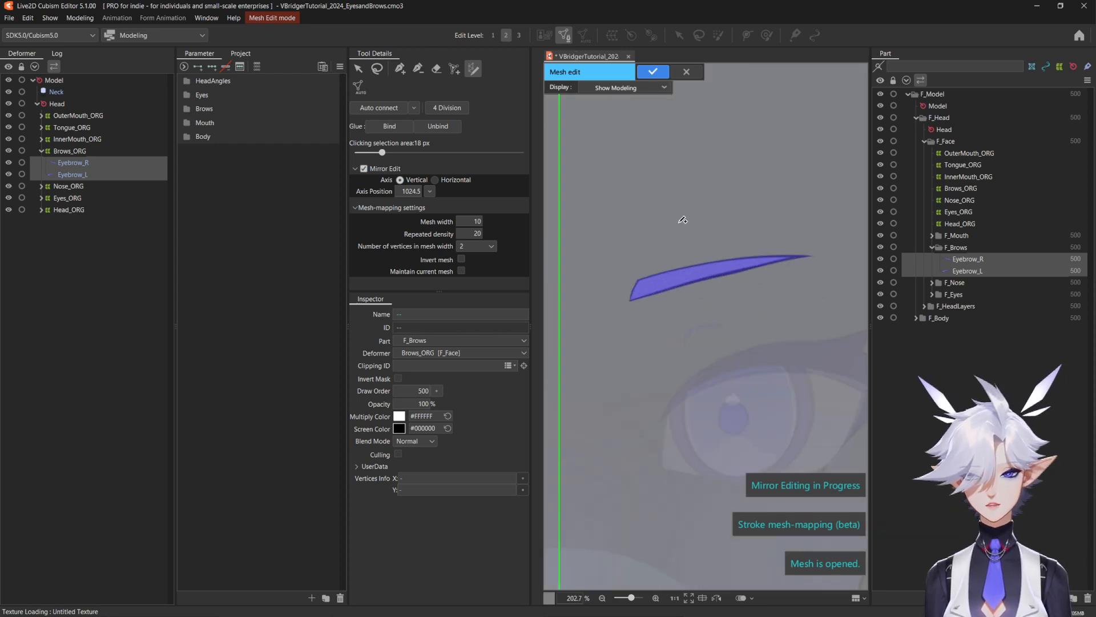
{"action": "mouse_move", "coordinate": [820, 252]}
{"action": "left_mouse_down"}
{"action": "mouse_move", "coordinate": [748, 260]}
{"action": "mouse_move", "coordinate": [628, 296]}
{"action": "left_mouse_up"}
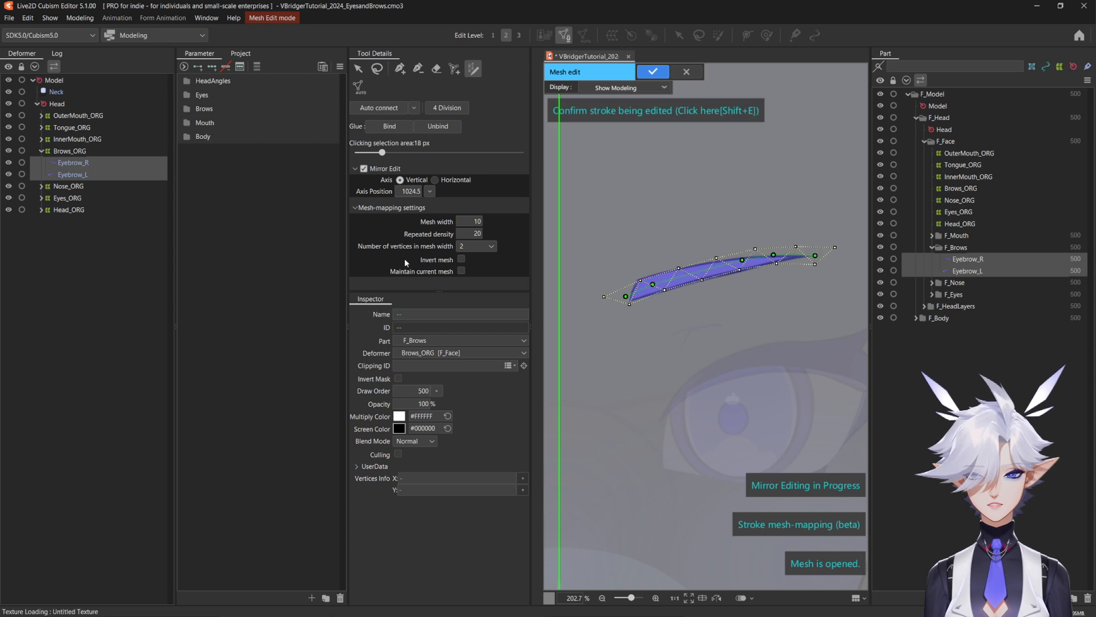
Set the stroke mesh to 3 vertices across its width and repeated density 15, extending and widening its inner end
{"action": "left_click", "coordinate": [490, 246]}
{"action": "left_click", "coordinate": [463, 280]}
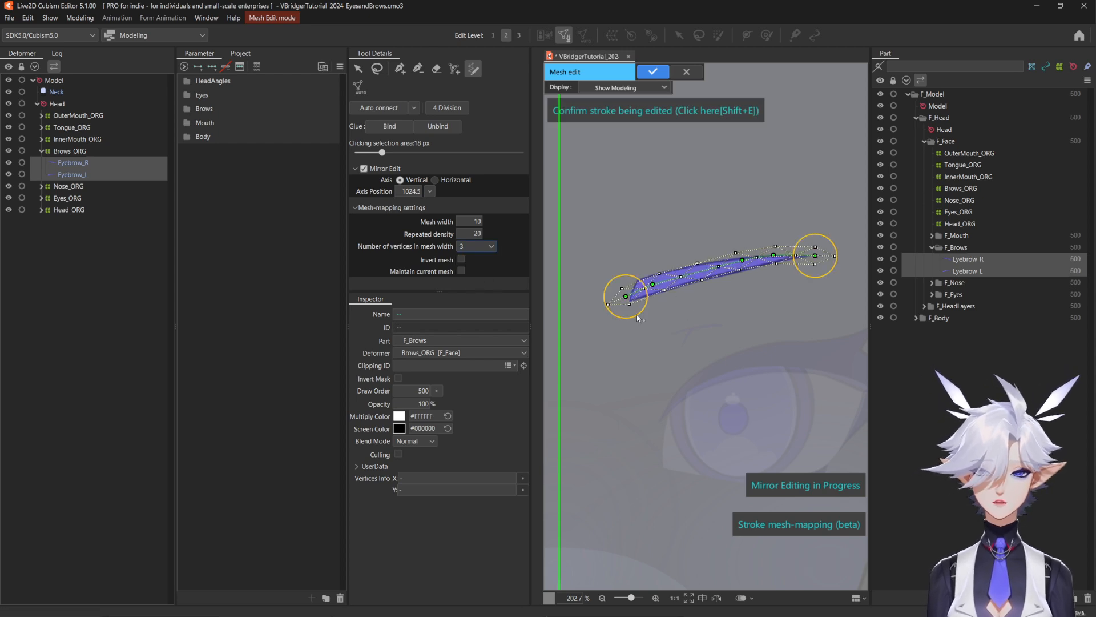
{"action": "left_click_drag", "start_coordinate": [628, 297], "coordinate": [607, 299]}
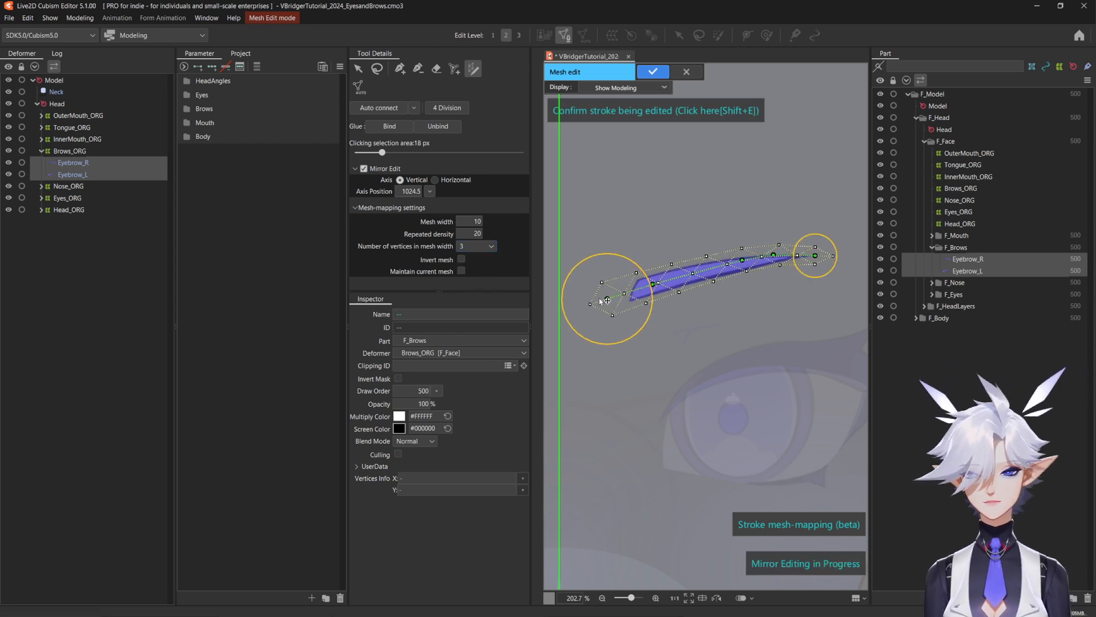
{"action": "left_click_drag", "start_coordinate": [466, 233], "coordinate": [461, 233]}
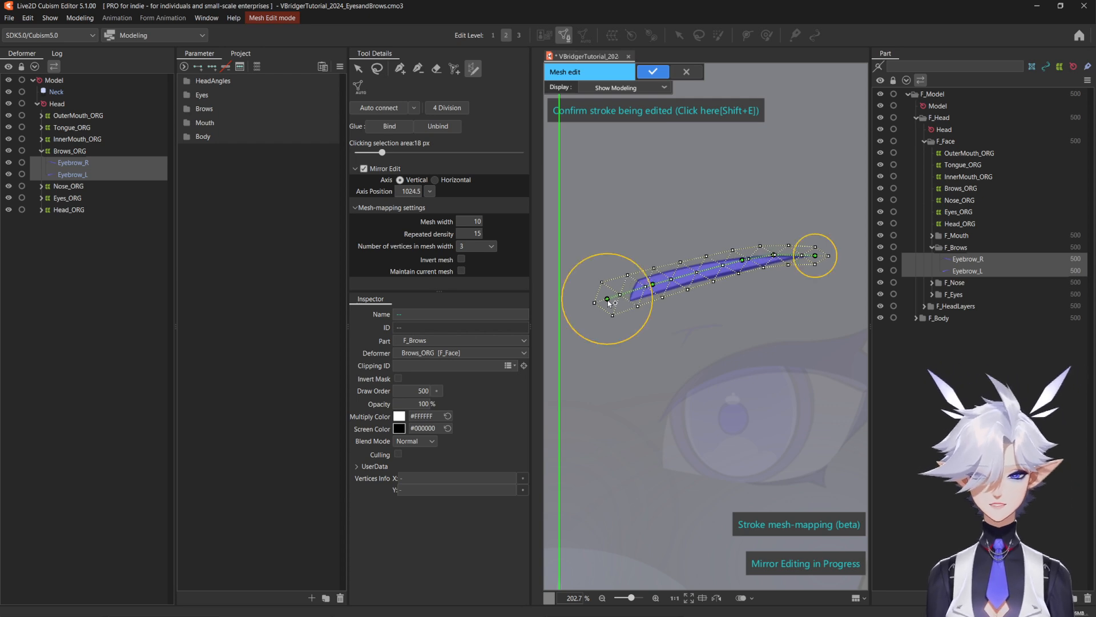
Refine the stroke's control points and end widths so the mesh fits the eyebrow and narrows at the outer tip
{"action": "left_click_drag", "start_coordinate": [608, 300], "coordinate": [618, 301]}
{"action": "mouse_move", "coordinate": [741, 260]}
{"action": "left_mouse_down"}
{"action": "mouse_move", "coordinate": [734, 265]}
{"action": "mouse_move", "coordinate": [793, 257]}
{"action": "mouse_move", "coordinate": [813, 268]}
{"action": "left_mouse_up"}
{"action": "left_click", "coordinate": [792, 258]}
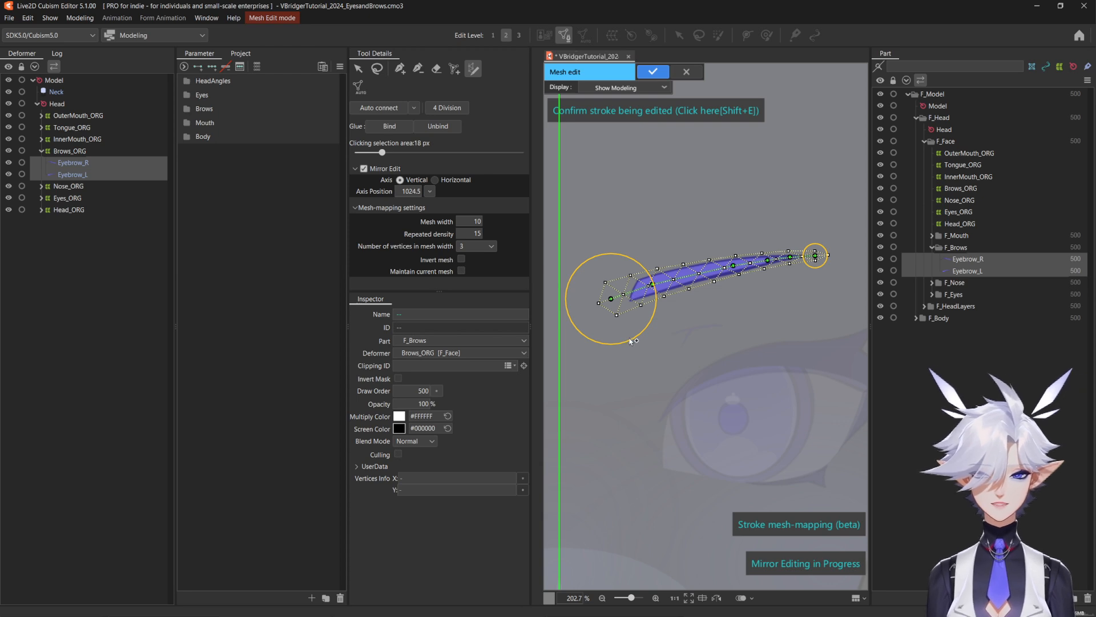
{"action": "left_click_drag", "start_coordinate": [628, 333], "coordinate": [626, 329]}
{"action": "left_click", "coordinate": [720, 269]}
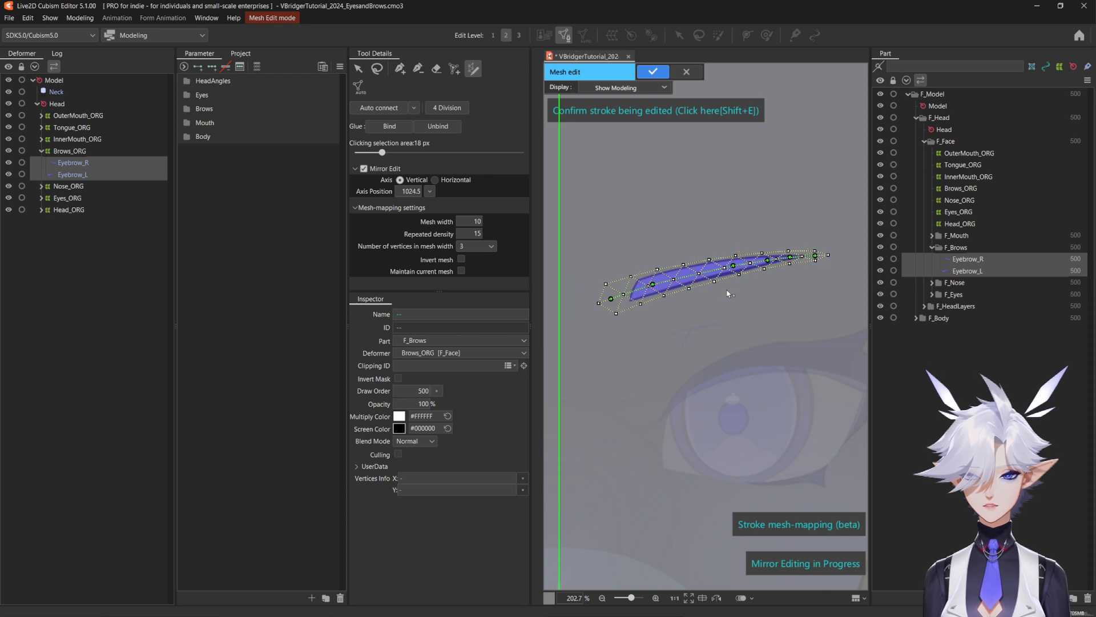
Erase the surplus mesh vertices beyond the inner ends of the eyebrows
{"action": "left_click", "coordinate": [437, 68]}
{"action": "scroll", "coordinate": [673, 326], "scroll_direction": "down", "scroll_amount": 3}
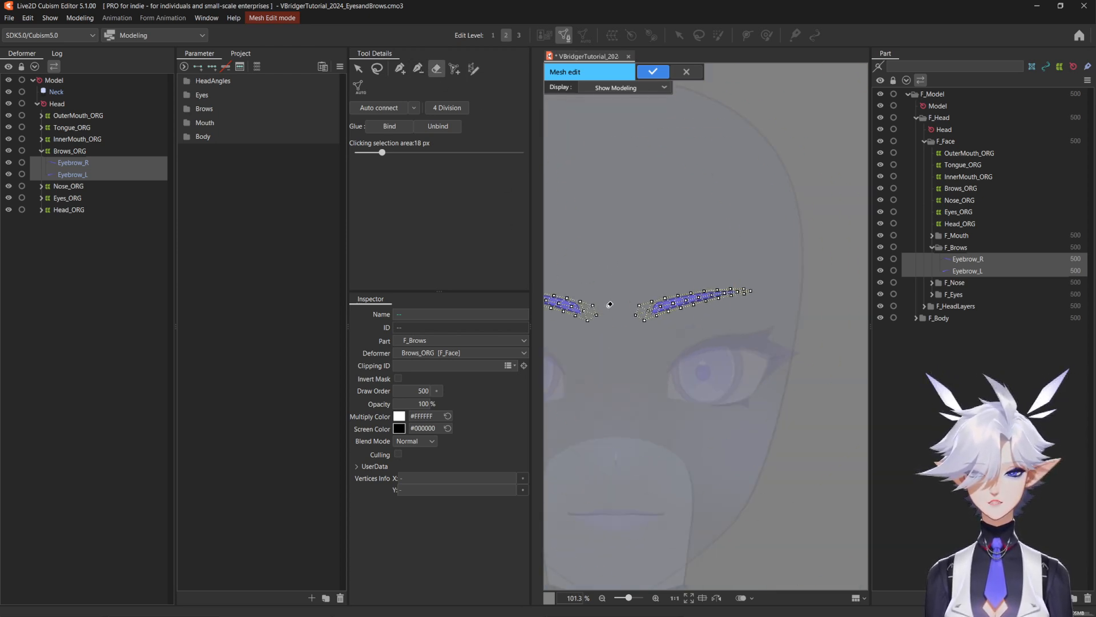
{"action": "scroll", "coordinate": [616, 310], "scroll_direction": "up", "scroll_amount": 3}
{"action": "left_click_drag", "start_coordinate": [666, 346], "coordinate": [600, 348]}
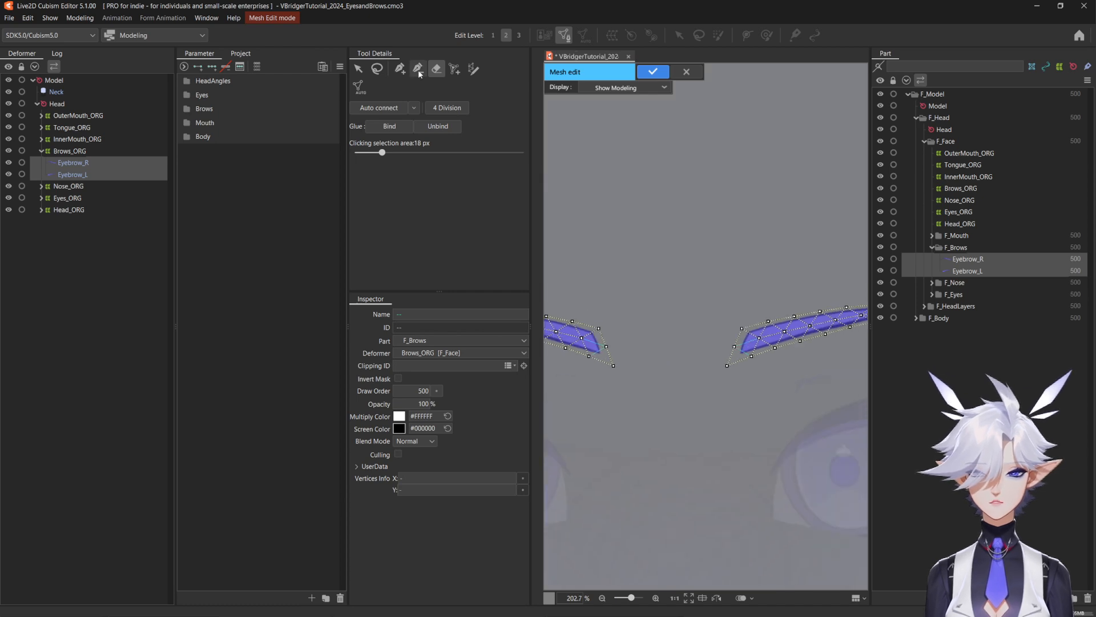
Add mirrored mesh vertices along the inner edge and lower inner corner of the eyebrows
{"action": "left_click", "coordinate": [400, 68]}
{"action": "scroll", "coordinate": [600, 361], "scroll_direction": "up", "scroll_amount": 3}
{"action": "left_click", "coordinate": [594, 324]}
{"action": "left_click", "coordinate": [599, 342]}
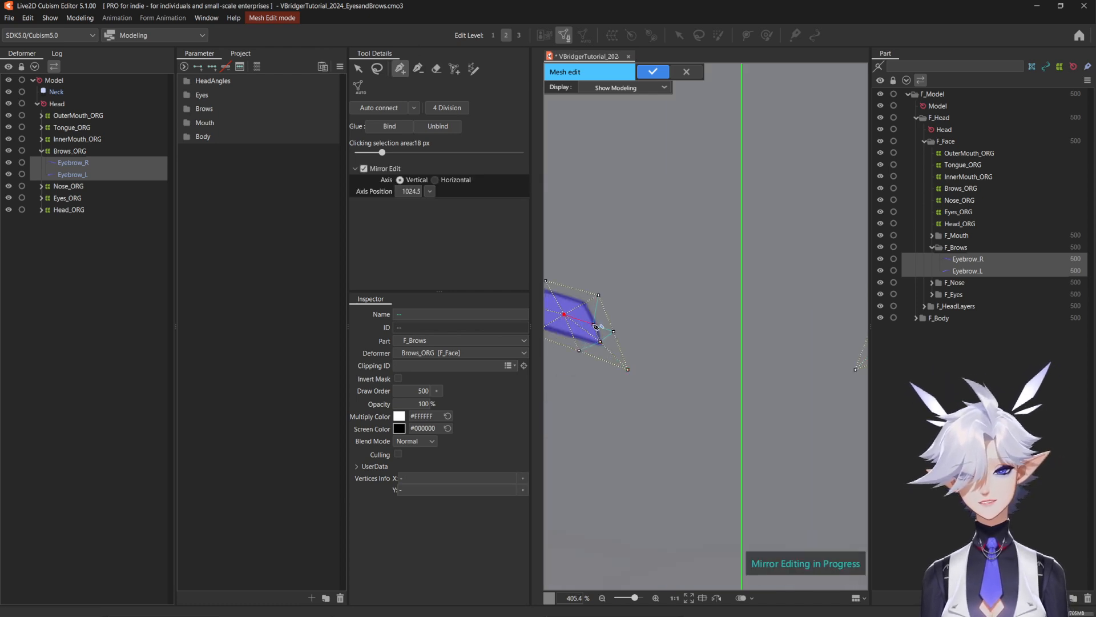
{"action": "scroll", "coordinate": [693, 343], "scroll_direction": "down", "scroll_amount": 5}
Check the vertices of the two eyebrow meshes separately and apply the mesh edit
{"action": "left_click", "coordinate": [358, 68]}
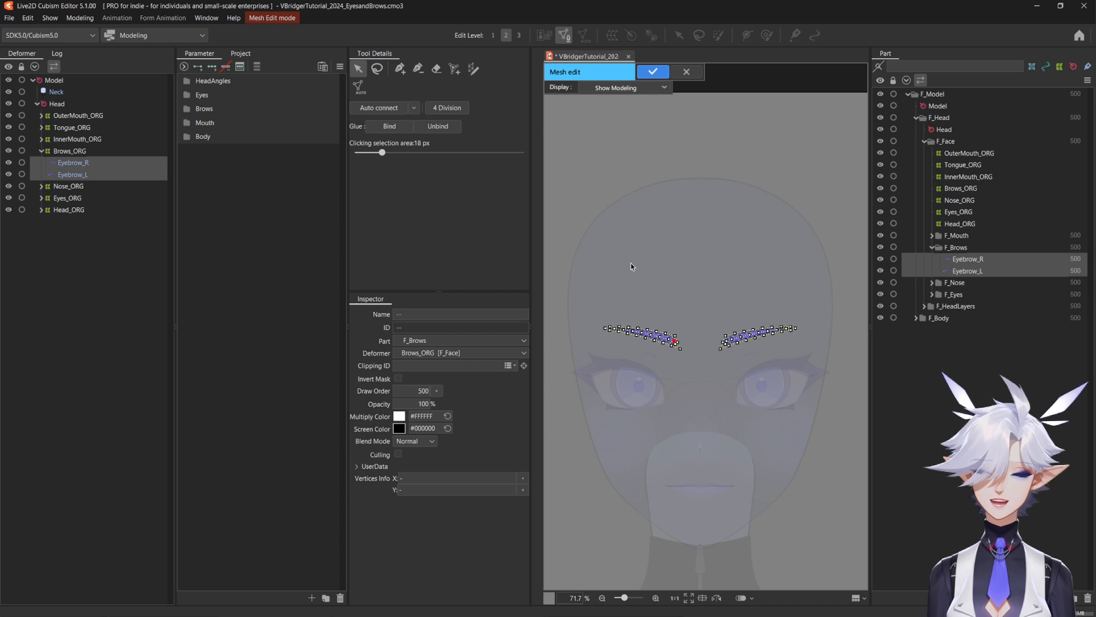
{"action": "left_click", "coordinate": [683, 311]}
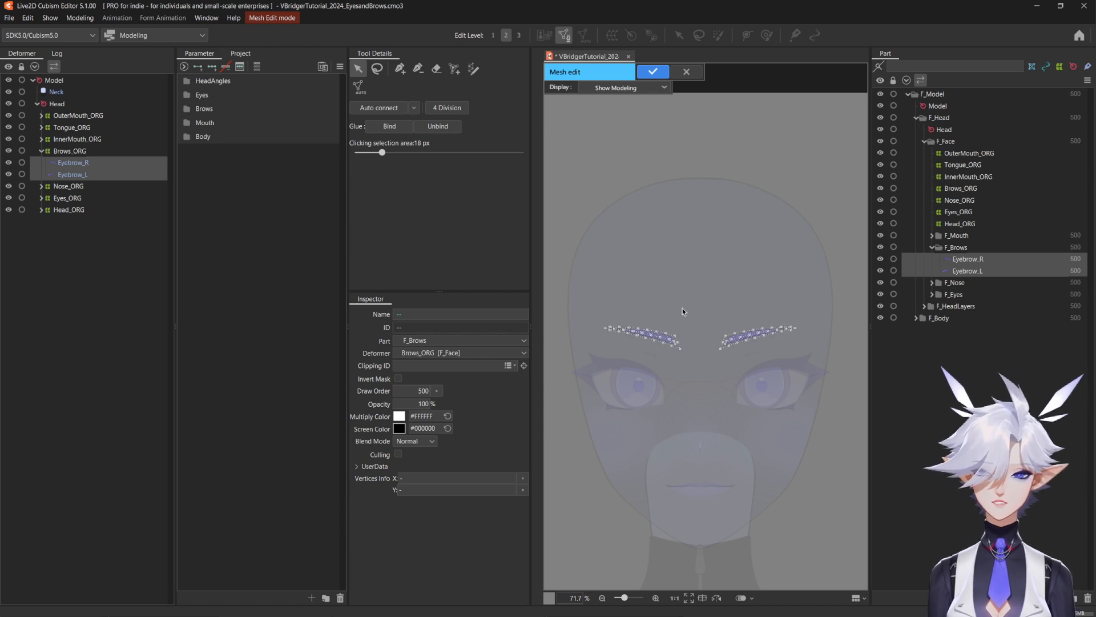
{"action": "right_click", "coordinate": [683, 307]}
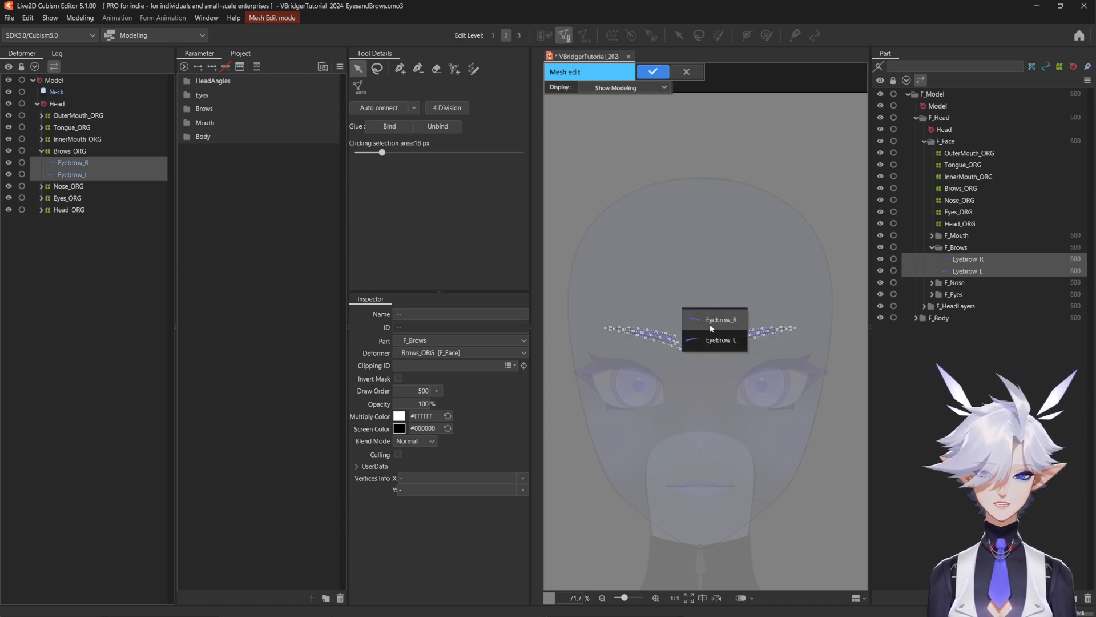
{"action": "left_click", "coordinate": [651, 298]}
{"action": "left_click_drag", "start_coordinate": [676, 291], "coordinate": [792, 385]}
{"action": "left_click_drag", "start_coordinate": [844, 385], "coordinate": [708, 281]}
{"action": "left_click", "coordinate": [668, 346]}
{"action": "left_click", "coordinate": [726, 348]}
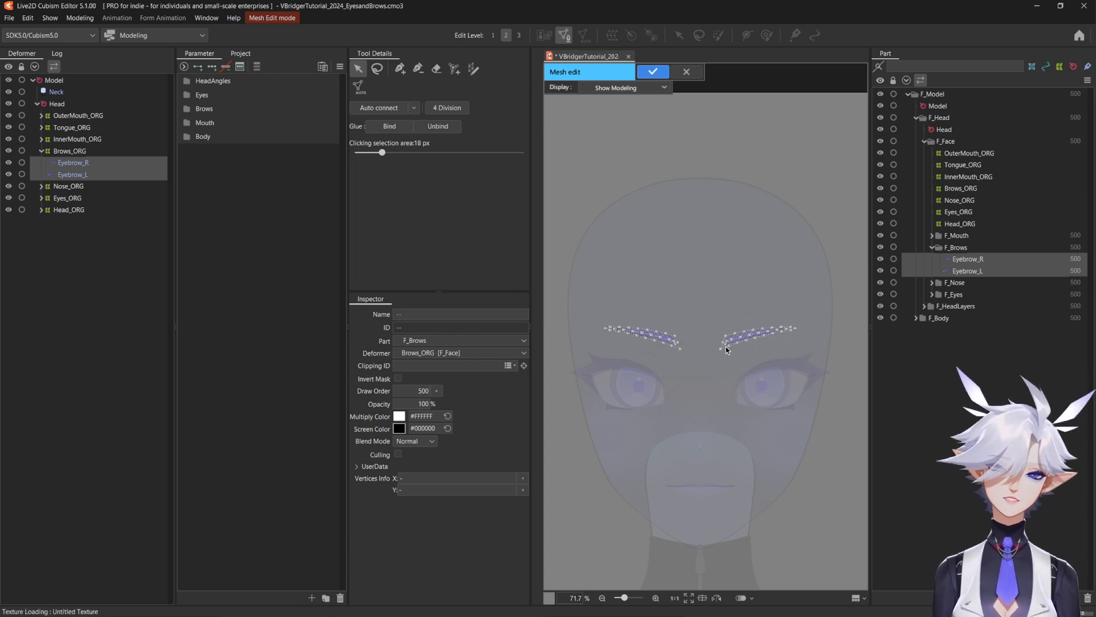
{"action": "left_click_drag", "start_coordinate": [558, 290], "coordinate": [688, 385]}
{"action": "left_click", "coordinate": [691, 346]}
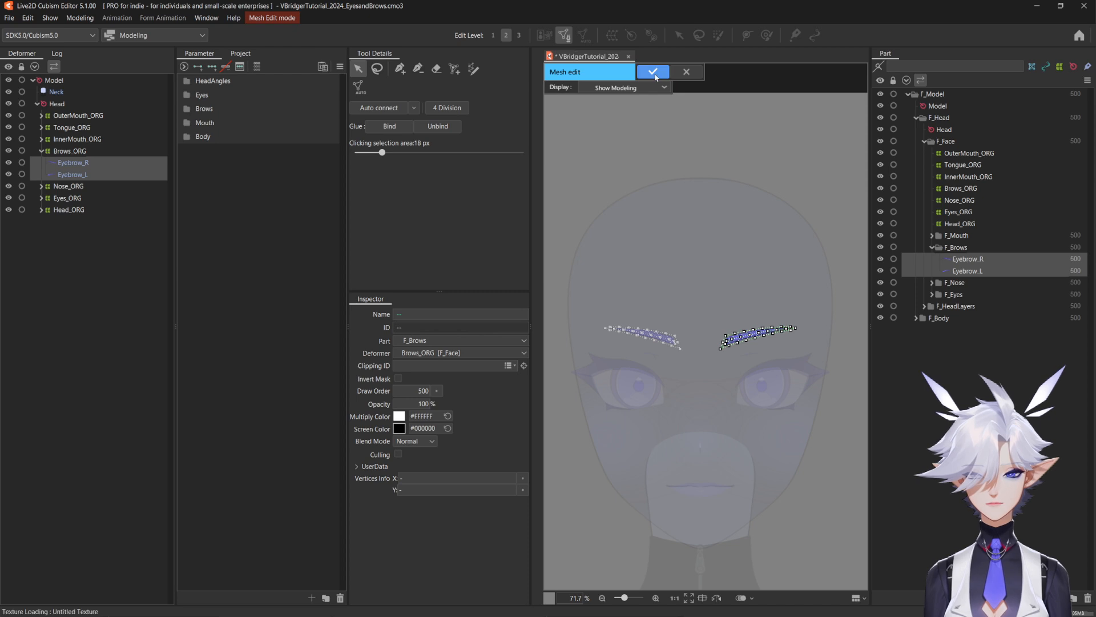
{"action": "left_click", "coordinate": [652, 72]}
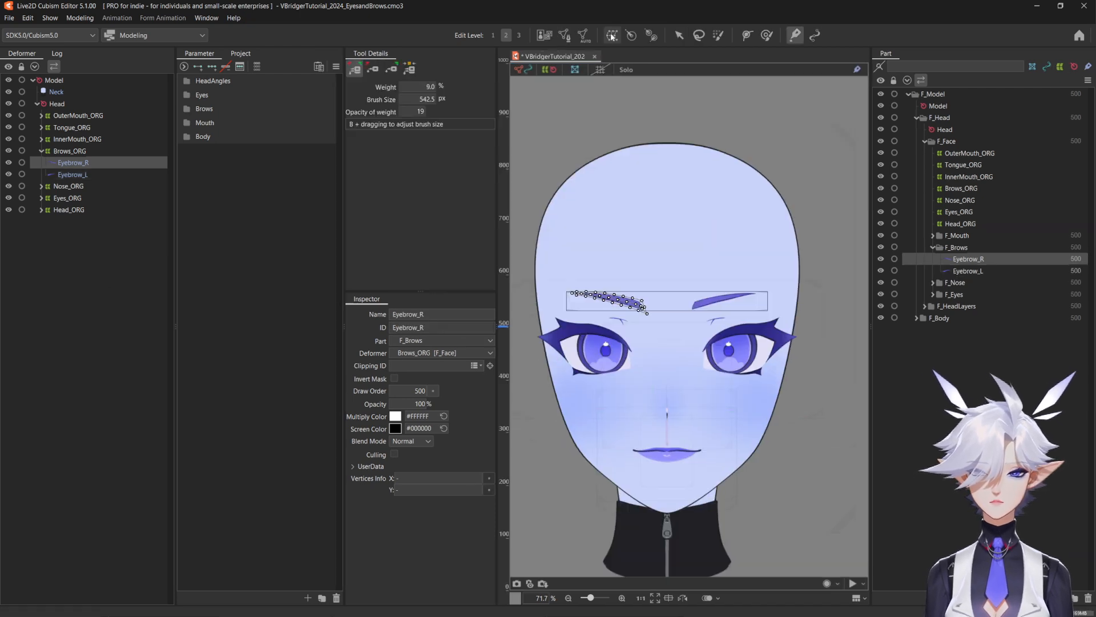
Create a warp deformer named Brow_R as the parent of Eyebrow_R, with 2 × 2 Bezier and 5 × 5 conversion divisions
{"action": "left_click", "coordinate": [612, 36]}
{"action": "left_click", "coordinate": [341, 284]}
{"action": "key", "text": "ctrl+a"}
{"action": "type", "text": "Brow_R"}
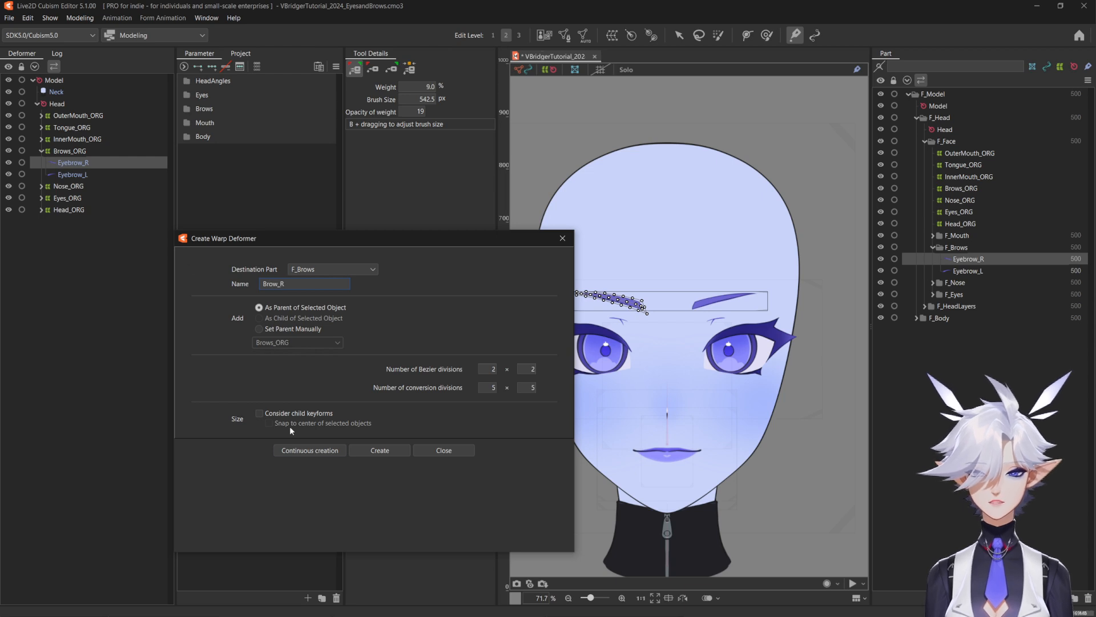
{"action": "left_click", "coordinate": [309, 450]}
Create a warp deformer named Brow_L as the parent of Eyebrow_L and finish deformer creation
{"action": "left_click", "coordinate": [73, 163]}
{"action": "left_click_drag", "start_coordinate": [280, 284], "coordinate": [302, 284]}
{"action": "type", "text": "L"}
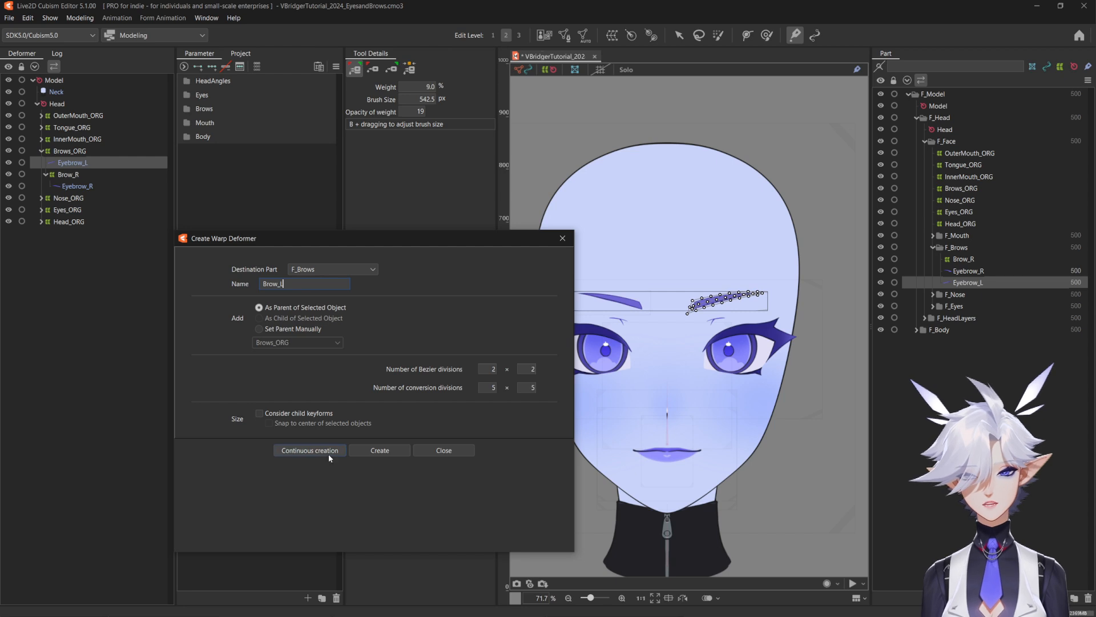
{"action": "left_click", "coordinate": [329, 451]}
{"action": "left_click", "coordinate": [443, 452]}
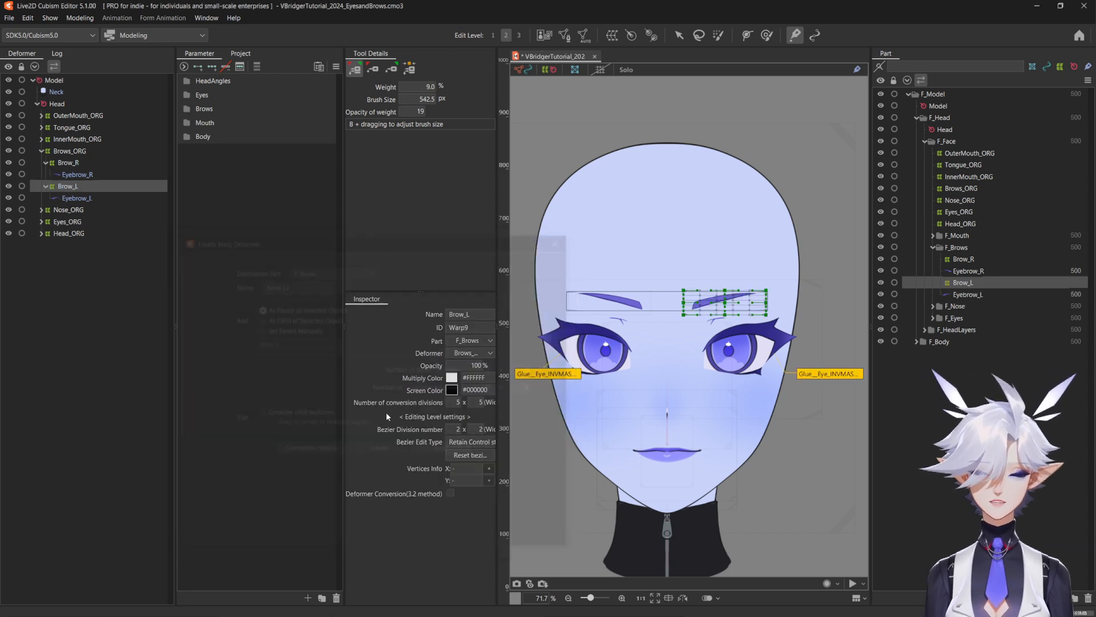
Select the Brow_R deformer and turn the BrowL Y parameter in the Brows group into a blend shape
{"action": "left_click", "coordinate": [186, 106]}
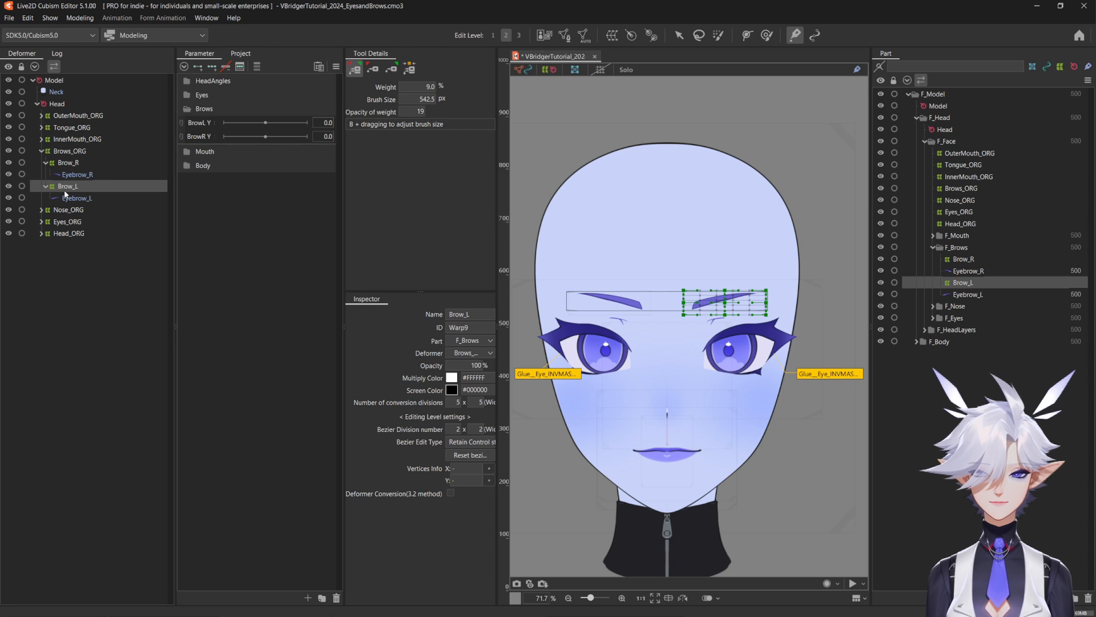
{"action": "left_click", "coordinate": [68, 163]}
{"action": "right_click", "coordinate": [217, 122]}
{"action": "left_click", "coordinate": [245, 129]}
{"action": "left_click", "coordinate": [508, 324]}
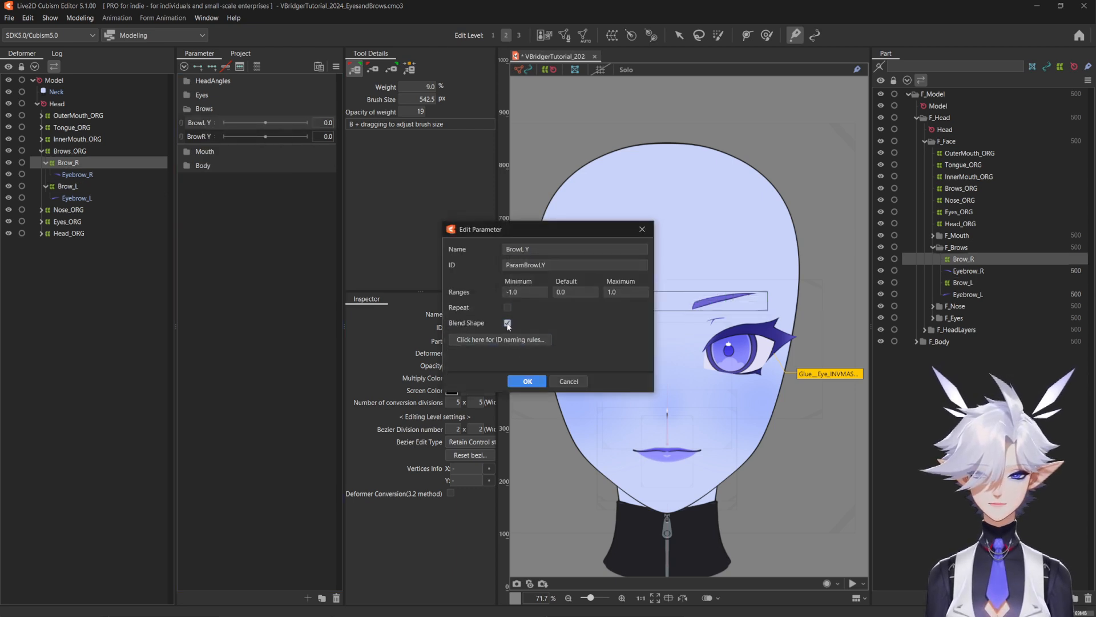
{"action": "left_click", "coordinate": [528, 381]}
Turn the BrowR Y parameter into a blend shape
{"action": "right_click", "coordinate": [217, 136]}
{"action": "left_click", "coordinate": [246, 142]}
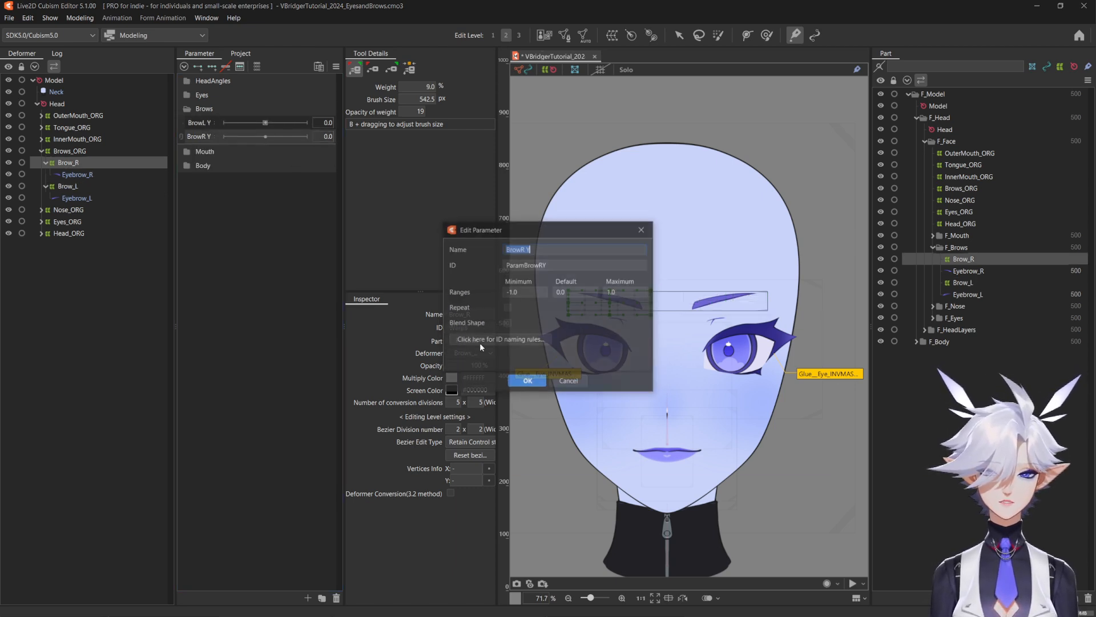
{"action": "left_click", "coordinate": [508, 323]}
{"action": "left_click", "coordinate": [528, 381]}
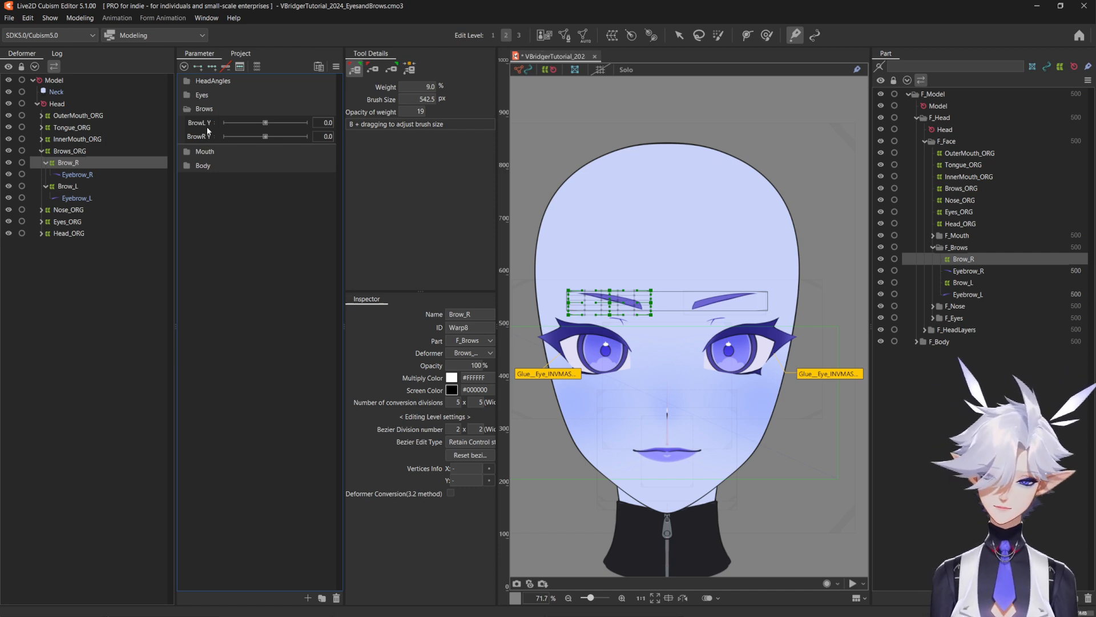
Create a blend shape parameter named Brow Inner Up C with ID BrowInnerUpC and minimum 0 in the Brows group
{"action": "right_click", "coordinate": [206, 137]}
{"action": "left_click", "coordinate": [228, 153]}
{"action": "type", "text": "Brow Inner Up C"}
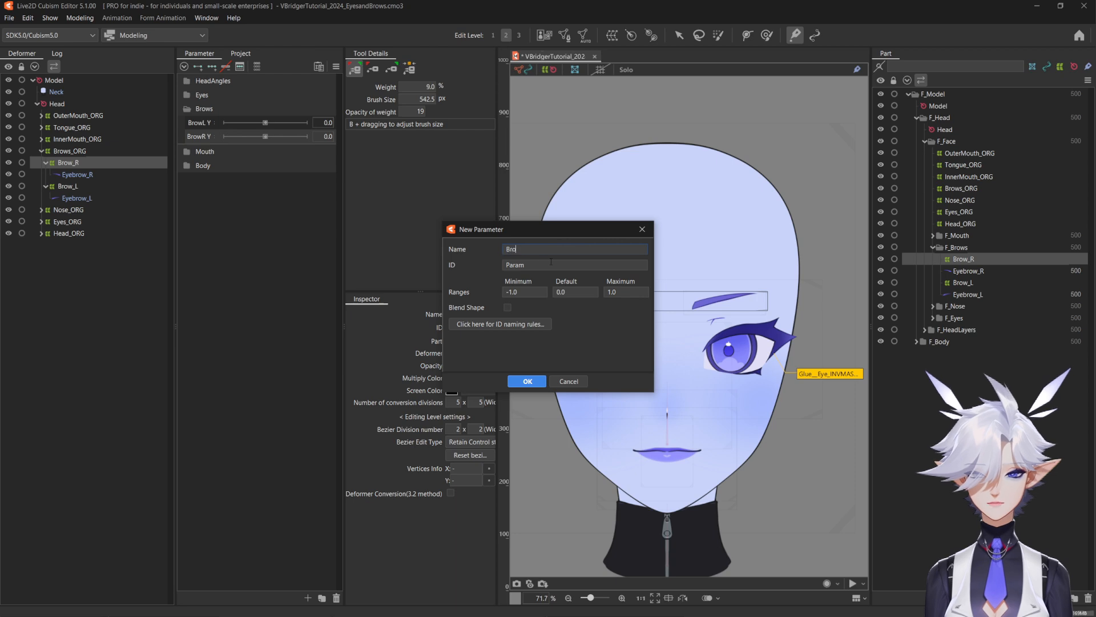
{"action": "left_click", "coordinate": [520, 264]}
{"action": "type", "text": "BrowInnerUpC"}
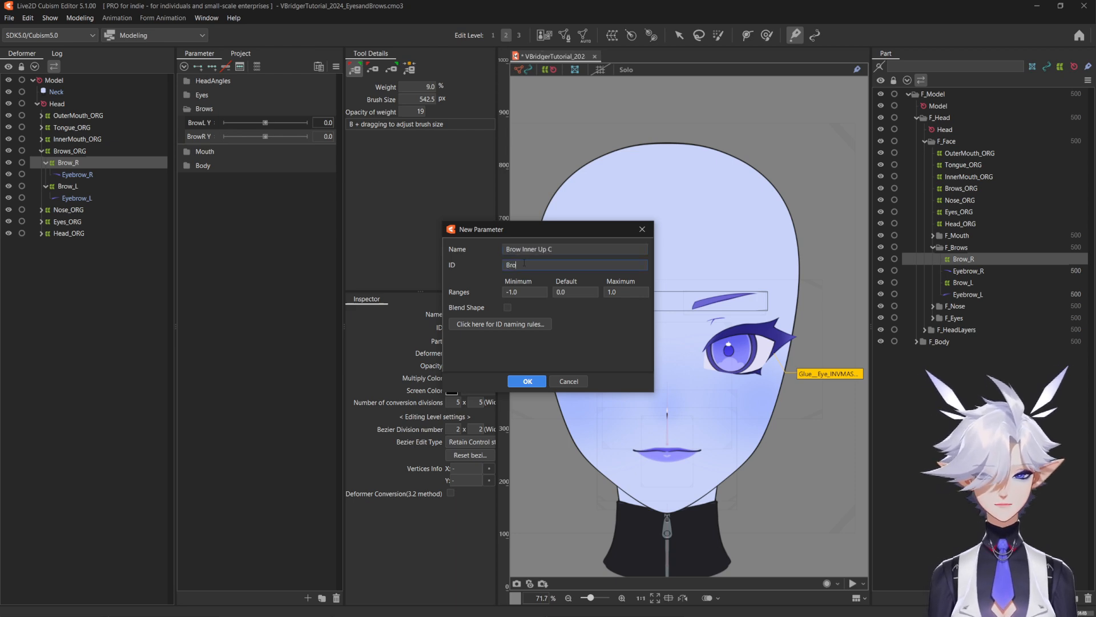
{"action": "left_click", "coordinate": [508, 307]}
{"action": "left_click", "coordinate": [522, 294]}
{"action": "type", "text": "0"}
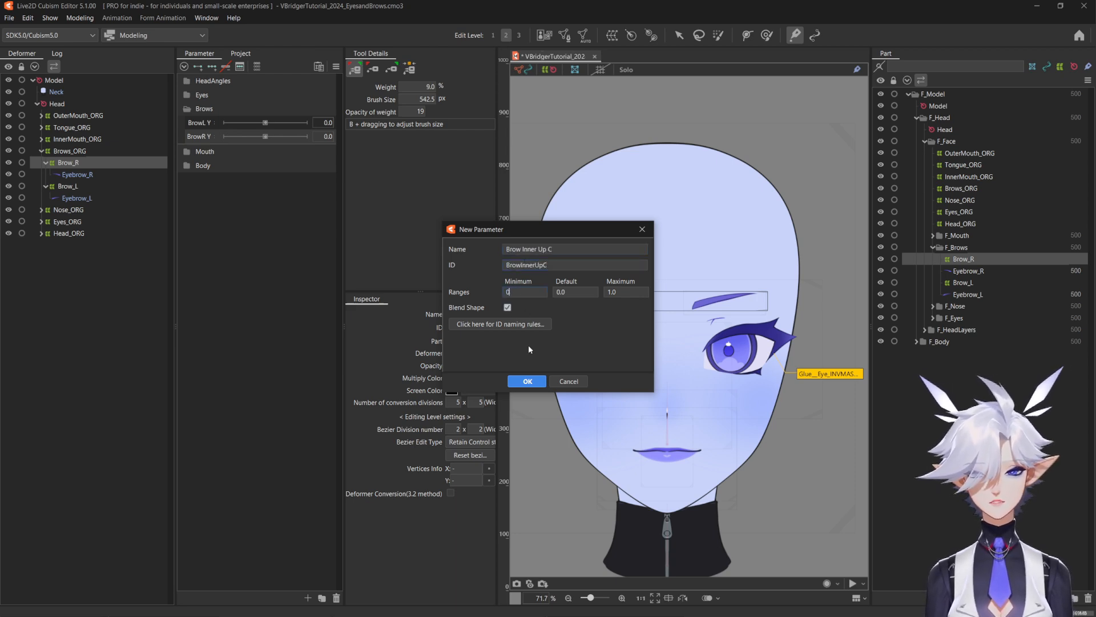
{"action": "left_click", "coordinate": [517, 380]}
Duplicate Brow Inner Up C and rename the copy Brow Inner Up R, ending its ID in R as well
{"action": "right_click", "coordinate": [201, 152]}
{"action": "left_click", "coordinate": [235, 183]}
{"action": "double_click", "coordinate": [200, 164]}
{"action": "left_click_drag", "start_coordinate": [555, 250], "coordinate": [542, 265]}
{"action": "type", "text": "RR"}
{"action": "left_click", "coordinate": [528, 382]}
Duplicate the inner-brow parameter again and rename the copy Brow Inner Up L, ending its ID in L as well
{"action": "right_click", "coordinate": [200, 164]}
{"action": "left_click", "coordinate": [233, 196]}
{"action": "double_click", "coordinate": [199, 178]}
{"action": "type", "text": "L"}
{"action": "left_click", "coordinate": [553, 265]}
{"action": "type", "text": "L"}
{"action": "left_click", "coordinate": [527, 381]}
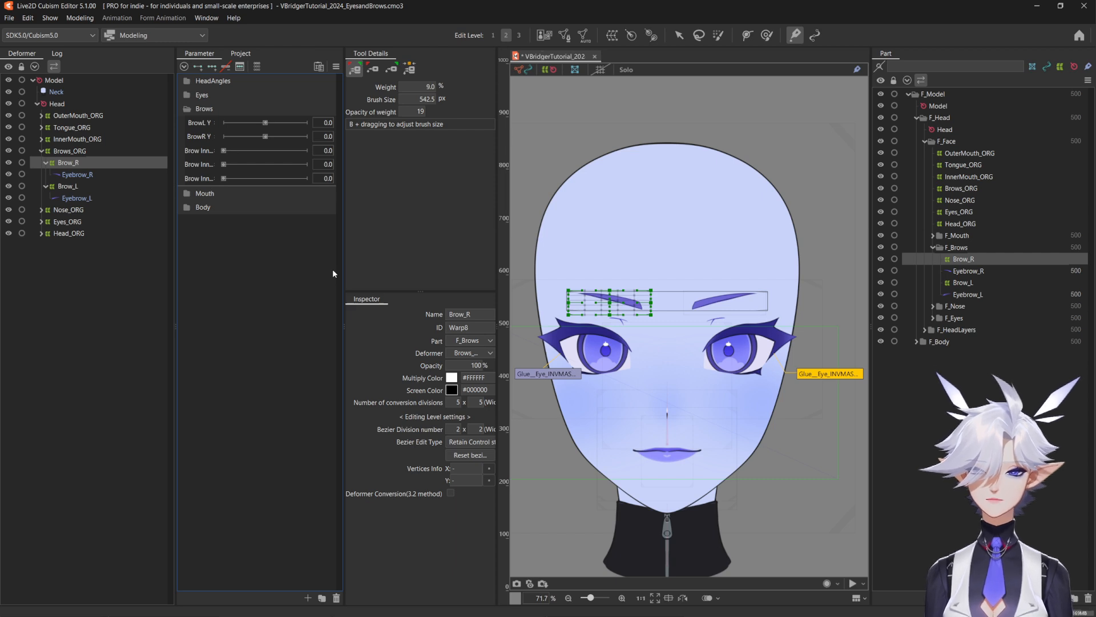
Key the Brow_R deformer with three keyforms on BrowR Y and two on Brow Inner Up R
{"action": "left_click", "coordinate": [215, 137]}
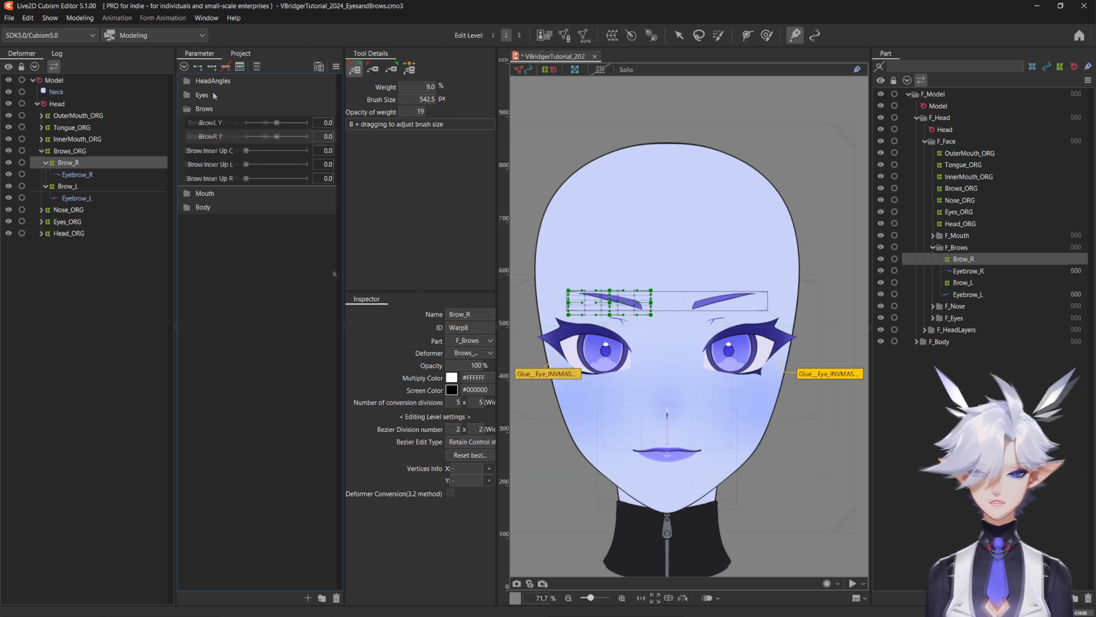
{"action": "left_click", "coordinate": [212, 67]}
{"action": "left_click", "coordinate": [229, 179]}
{"action": "left_click", "coordinate": [198, 67]}
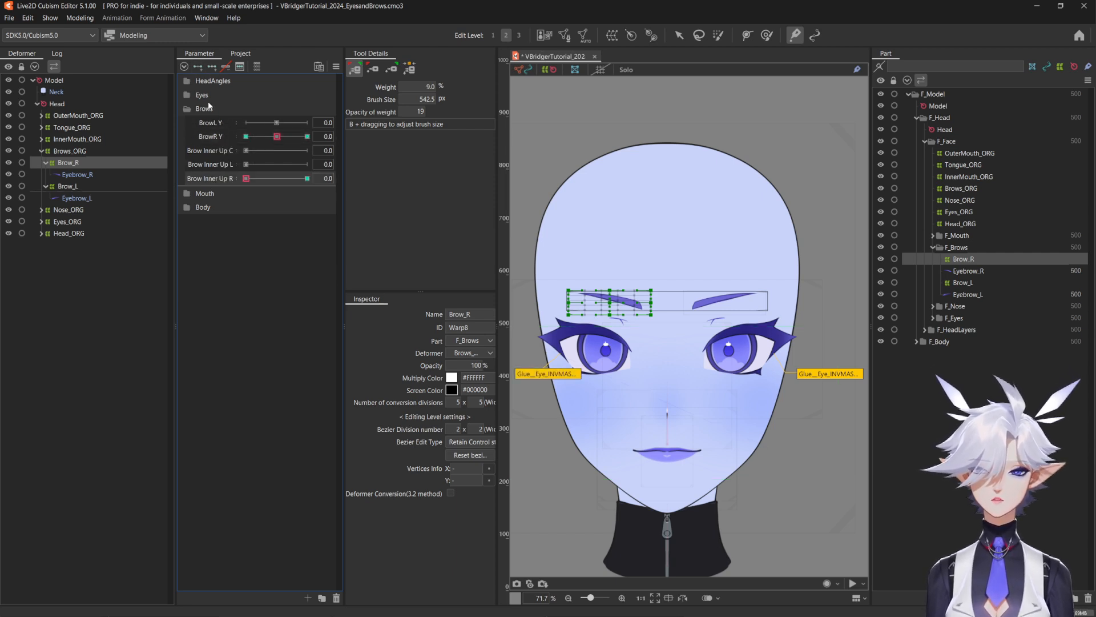
Key the Brow_L deformer with three keyforms on BrowL Y and two on Brow Inner Up L
{"action": "left_click", "coordinate": [129, 188]}
{"action": "left_click", "coordinate": [224, 122]}
{"action": "left_click", "coordinate": [212, 67]}
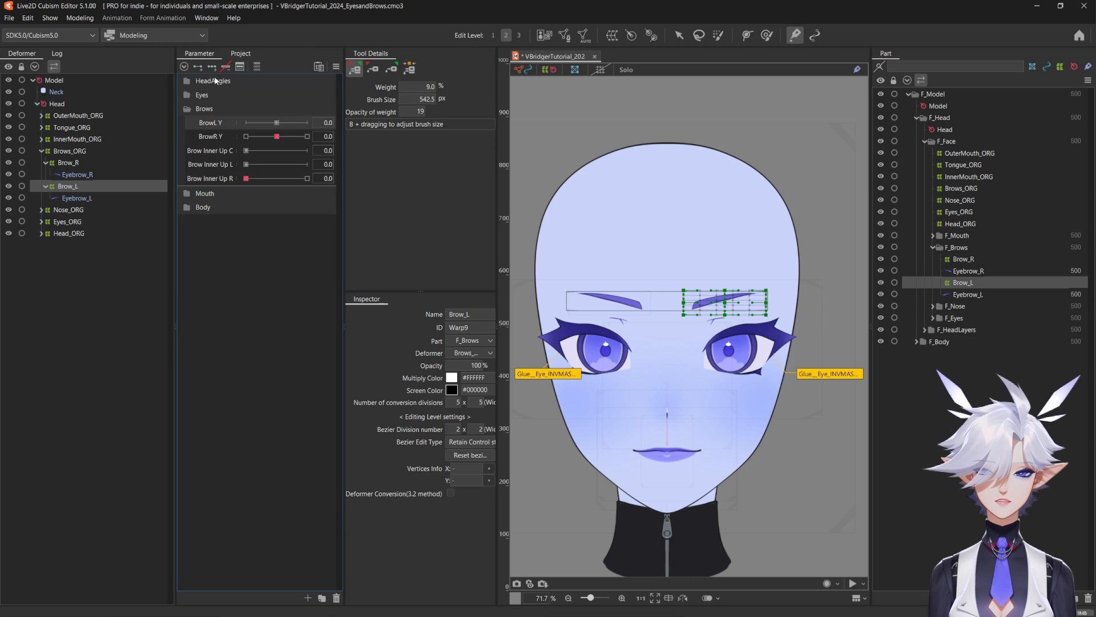
{"action": "left_click", "coordinate": [220, 164]}
{"action": "left_click", "coordinate": [198, 66]}
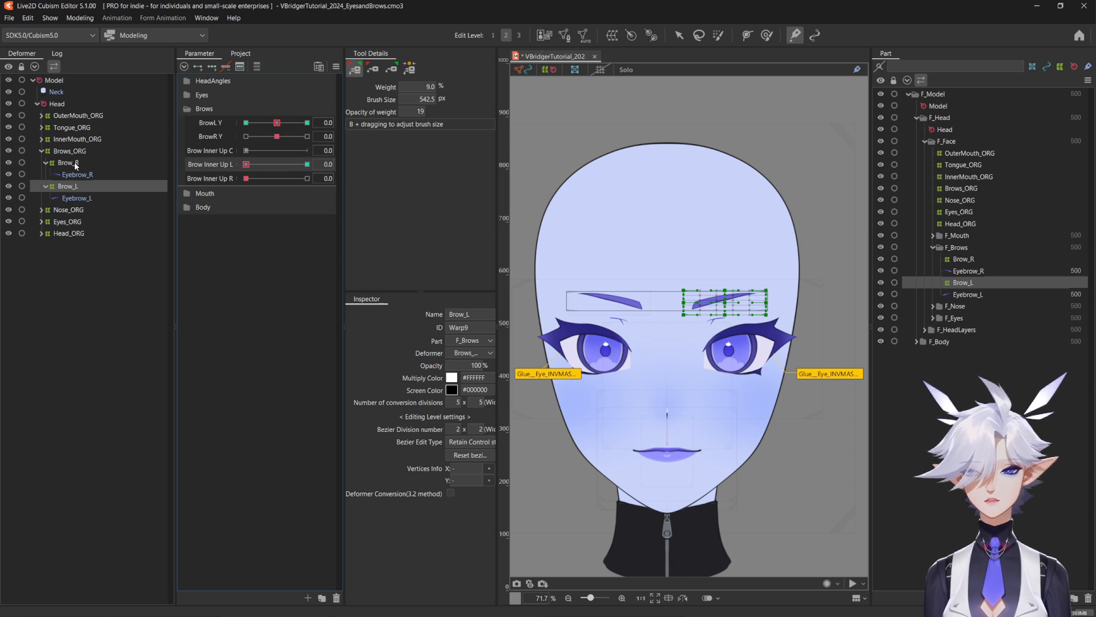
Set BrowL Y and BrowR Y to 1.0 for both brow deformers and change their conversion divisions to 10 × 5
{"action": "left_click", "coordinate": [76, 164], "text": "ctrl"}
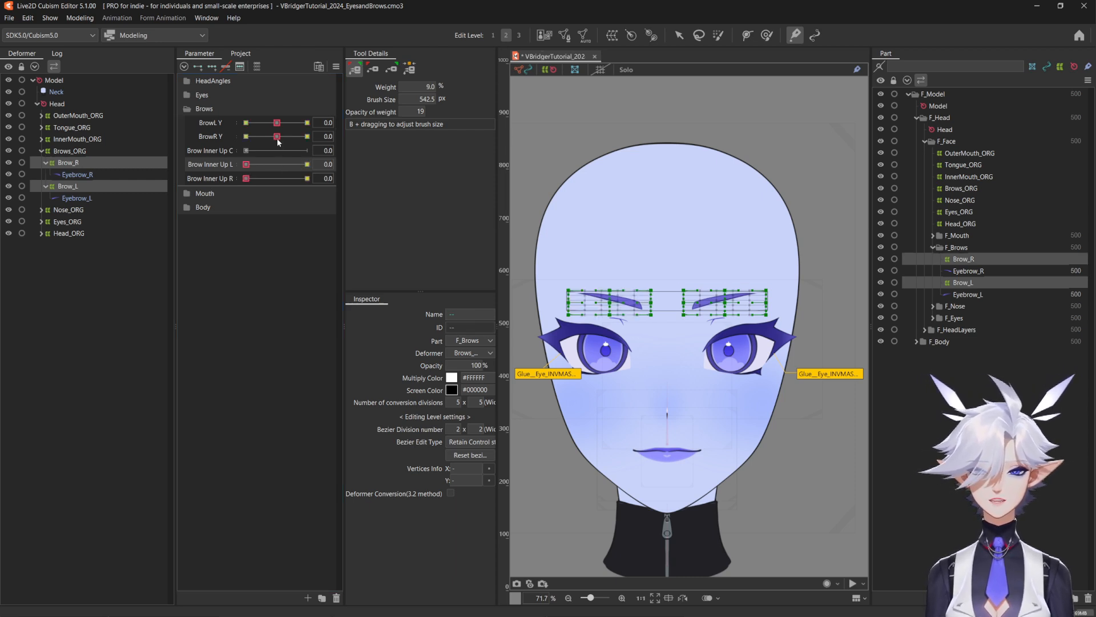
{"action": "left_click", "coordinate": [307, 136]}
{"action": "left_click", "coordinate": [307, 122]}
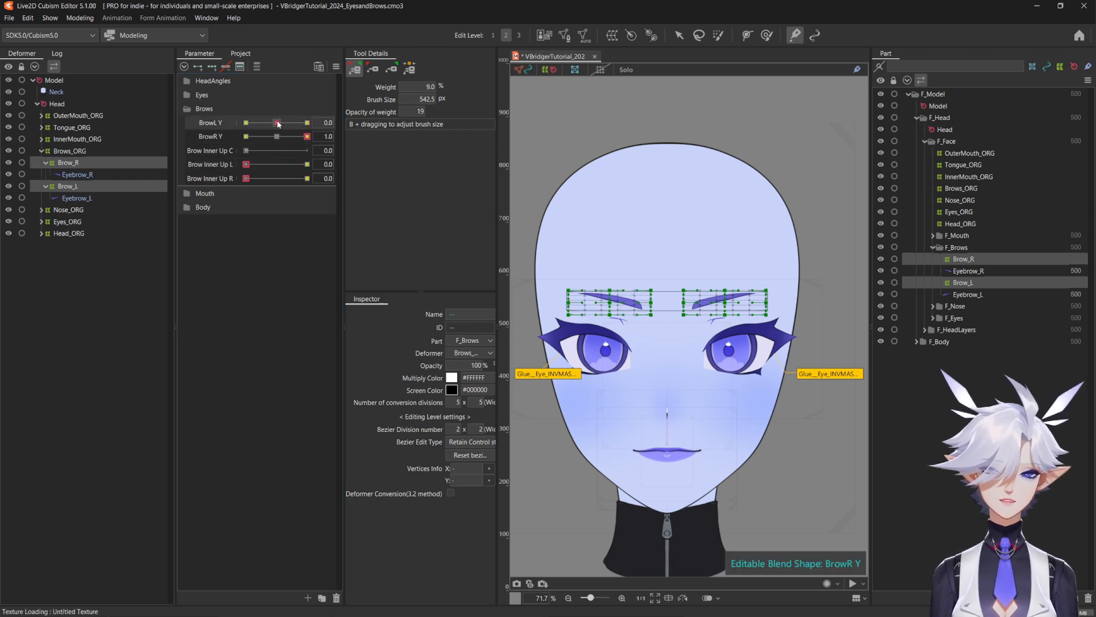
{"action": "left_click", "coordinate": [766, 34]}
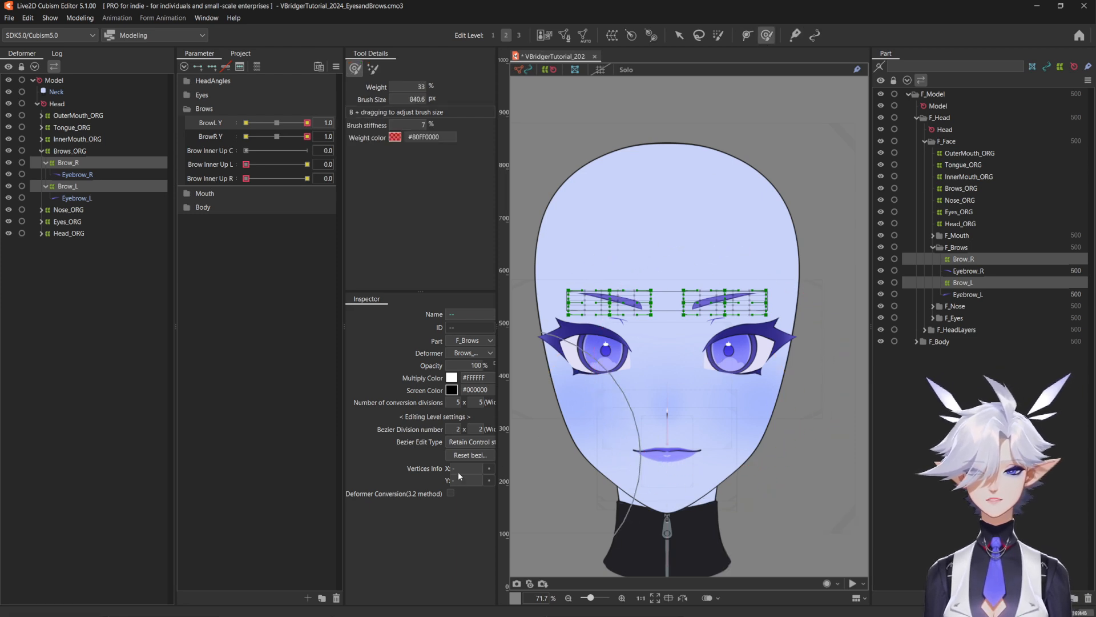
{"action": "left_click_drag", "start_coordinate": [459, 402], "coordinate": [471, 403]}
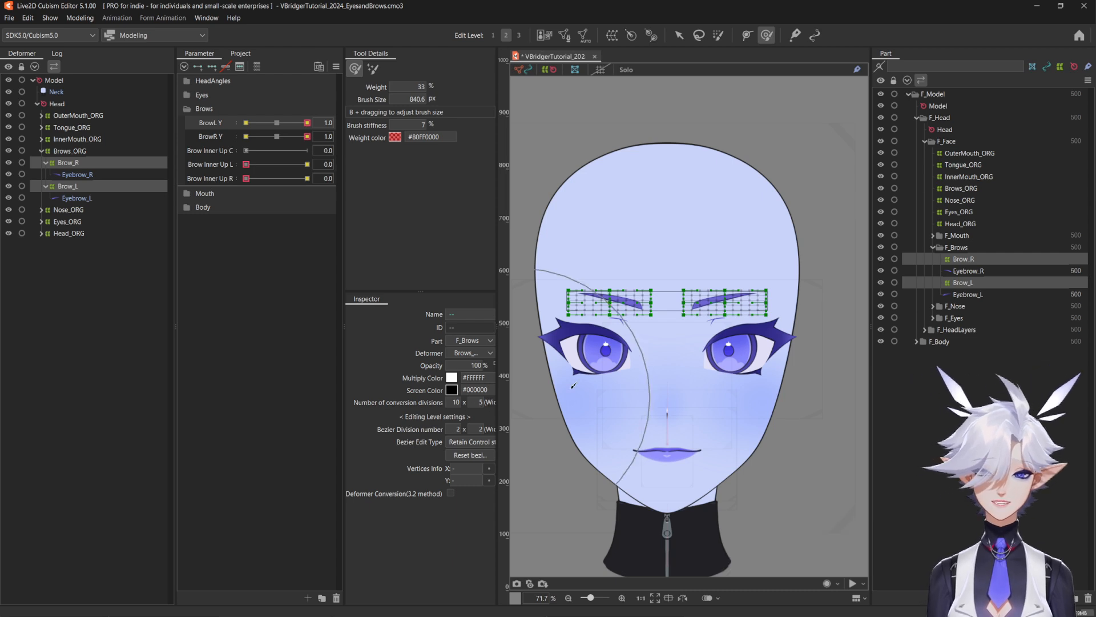
Raise and arch both brow deformers with the deform brush for the 1.0 keyforms of BrowL Y and BrowR Y
{"action": "key", "text": "b"}
{"action": "mouse_move", "coordinate": [674, 322]}
{"action": "left_mouse_down"}
{"action": "mouse_move", "coordinate": [690, 368]}
{"action": "mouse_move", "coordinate": [669, 241]}
{"action": "mouse_move", "coordinate": [576, 238]}
{"action": "left_mouse_up"}
{"action": "left_click", "coordinate": [669, 241]}
{"action": "key", "text": "b"}
{"action": "key", "text": "b"}
{"action": "left_click_drag", "start_coordinate": [668, 247], "coordinate": [577, 248]}
{"action": "mouse_move", "coordinate": [609, 255]}
{"action": "left_mouse_down"}
{"action": "mouse_move", "coordinate": [597, 229]}
{"action": "mouse_move", "coordinate": [717, 255]}
{"action": "mouse_move", "coordinate": [726, 223]}
{"action": "mouse_move", "coordinate": [666, 253]}
{"action": "mouse_move", "coordinate": [719, 265]}
{"action": "mouse_move", "coordinate": [653, 271]}
{"action": "mouse_move", "coordinate": [698, 280]}
{"action": "mouse_move", "coordinate": [719, 247]}
{"action": "mouse_move", "coordinate": [612, 269]}
{"action": "left_mouse_up"}
{"action": "key", "text": "b"}
{"action": "key", "text": "b"}
{"action": "key", "text": "b"}
{"action": "key", "text": "b"}
{"action": "key", "text": "b"}
{"action": "left_click_drag", "start_coordinate": [657, 252], "coordinate": [594, 251]}
Set BrowL Y and BrowR Y to -1.0 and pull both brows down toward the eyes with the deform brush
{"action": "left_click_drag", "start_coordinate": [307, 137], "coordinate": [246, 136]}
{"action": "left_click_drag", "start_coordinate": [308, 123], "coordinate": [246, 122]}
{"action": "key", "text": "b"}
{"action": "left_click_drag", "start_coordinate": [540, 260], "coordinate": [637, 290]}
{"action": "mouse_move", "coordinate": [623, 300]}
{"action": "left_mouse_down"}
{"action": "mouse_move", "coordinate": [628, 319]}
{"action": "mouse_move", "coordinate": [635, 304]}
{"action": "left_mouse_up"}
{"action": "key", "text": "b"}
{"action": "mouse_move", "coordinate": [641, 304]}
{"action": "left_mouse_down"}
{"action": "mouse_move", "coordinate": [698, 292]}
{"action": "mouse_move", "coordinate": [709, 312]}
{"action": "mouse_move", "coordinate": [651, 307]}
{"action": "mouse_move", "coordinate": [720, 336]}
{"action": "left_mouse_up"}
Try to reshape Brow_L on its own in the lowered pose, and undo the stroke
{"action": "left_click", "coordinate": [68, 186]}
{"action": "key", "text": "b"}
{"action": "left_click_drag", "start_coordinate": [728, 319], "coordinate": [722, 330]}
{"action": "key", "text": "ctrl+z"}
Reshape Brow_R on its own with the deform brush at the -1.0 keyform of BrowR Y
{"action": "left_click", "coordinate": [80, 163]}
{"action": "key", "text": "b"}
{"action": "left_click_drag", "start_coordinate": [526, 264], "coordinate": [610, 287]}
{"action": "mouse_move", "coordinate": [609, 304]}
{"action": "left_mouse_down"}
{"action": "mouse_move", "coordinate": [627, 326]}
{"action": "mouse_move", "coordinate": [605, 309]}
{"action": "mouse_move", "coordinate": [698, 356]}
{"action": "left_mouse_up"}
Set the Bezier division number of both brow deformers to 1 × 1
{"action": "left_click", "coordinate": [68, 186], "text": "ctrl"}
{"action": "left_click", "coordinate": [373, 68]}
{"action": "key", "text": "b"}
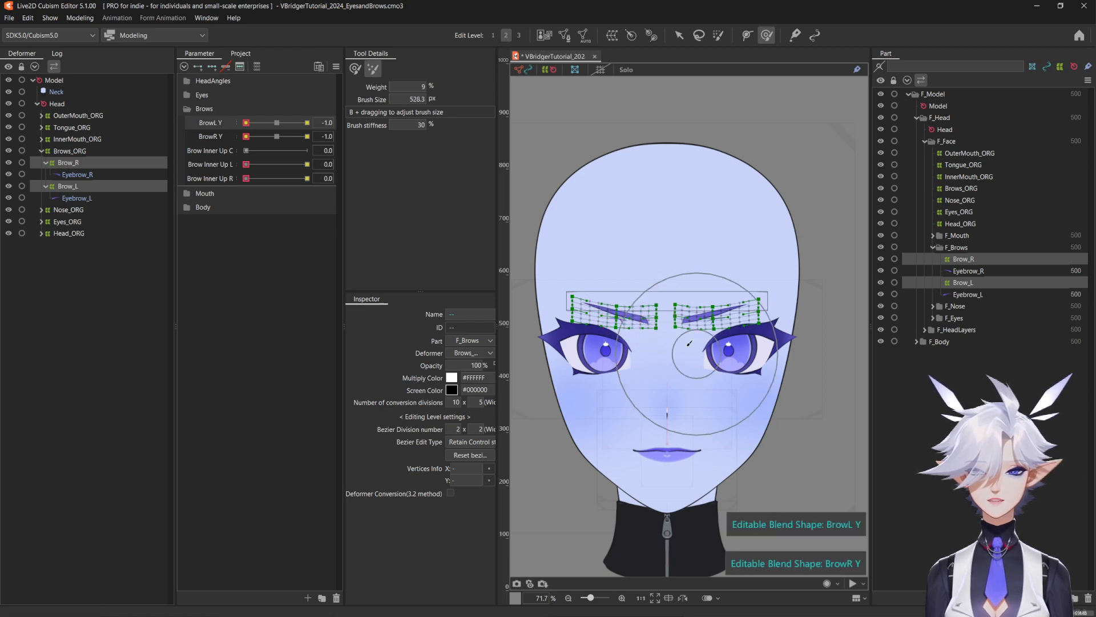
{"action": "left_click", "coordinate": [487, 455]}
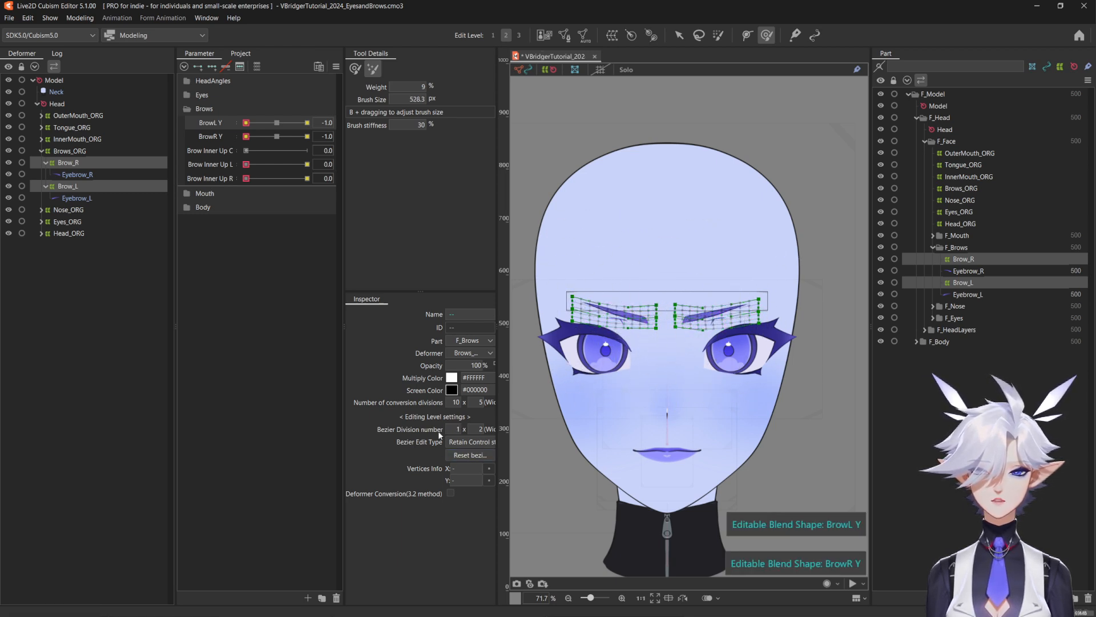
{"action": "left_click_drag", "start_coordinate": [478, 434], "coordinate": [478, 448]}
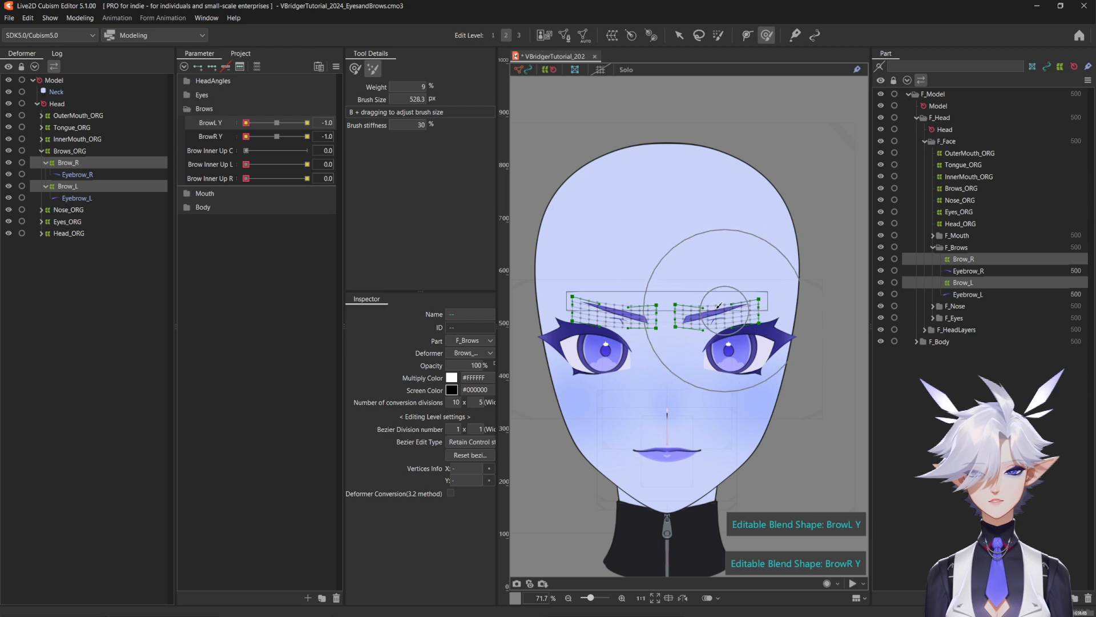
Check the raised and lowered brow poses on BrowL Y and BrowR Y, and return both parameters to 0
{"action": "mouse_move", "coordinate": [246, 136]}
{"action": "left_mouse_down"}
{"action": "mouse_move", "coordinate": [315, 143]}
{"action": "mouse_move", "coordinate": [303, 126]}
{"action": "mouse_move", "coordinate": [313, 126]}
{"action": "left_mouse_up"}
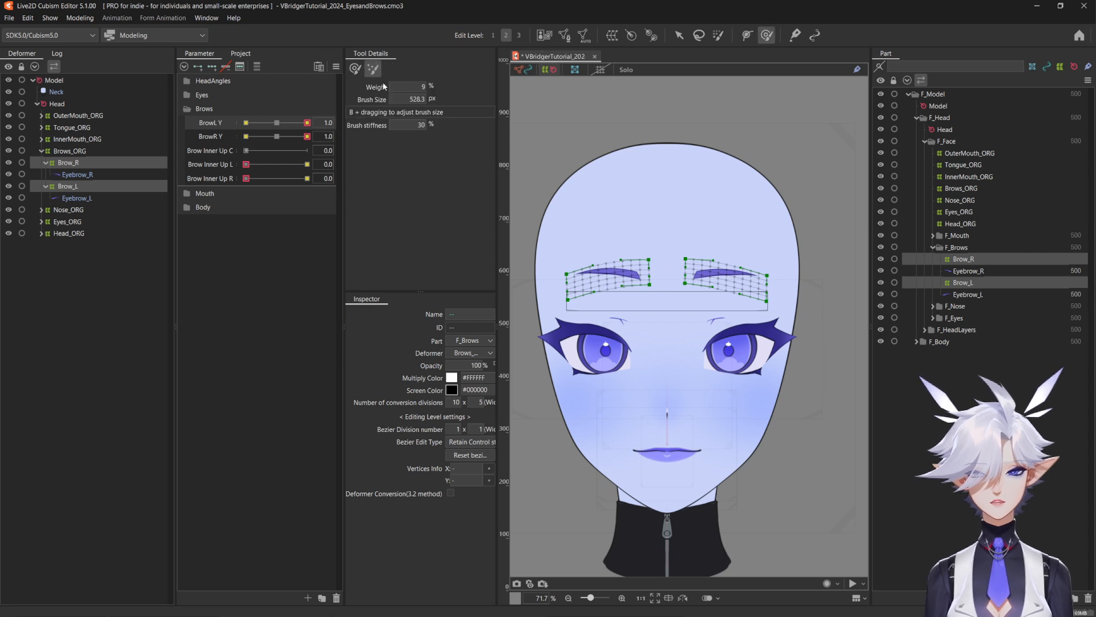
{"action": "left_click", "coordinate": [355, 69]}
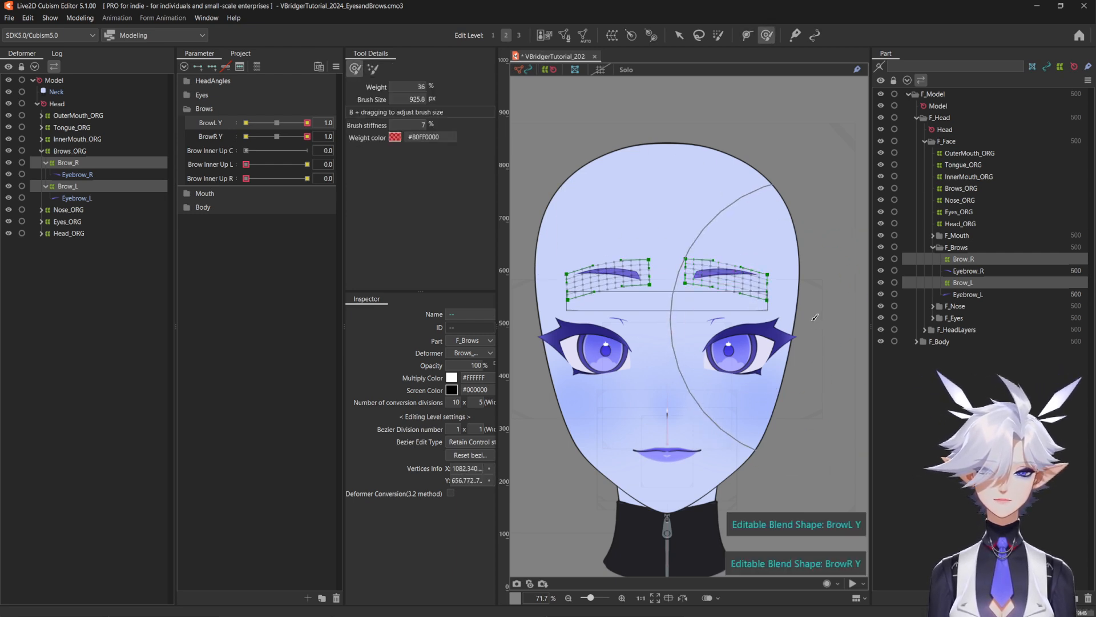
{"action": "left_click_drag", "start_coordinate": [307, 137], "coordinate": [245, 143]}
{"action": "left_click_drag", "start_coordinate": [307, 123], "coordinate": [420, 172]}
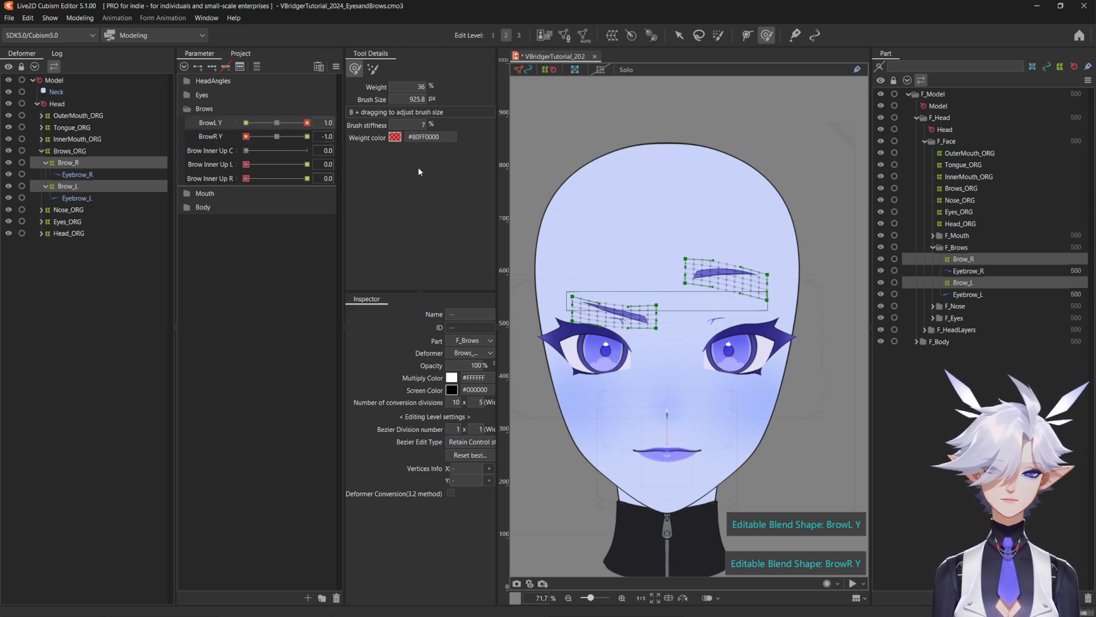
{"action": "left_click", "coordinate": [278, 139]}
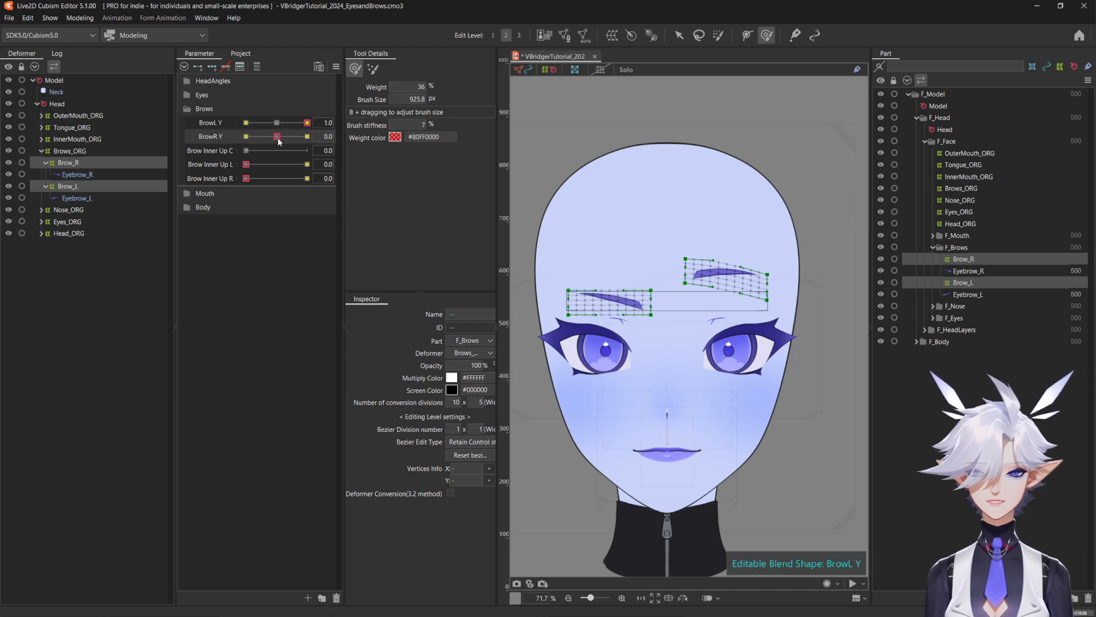
{"action": "left_click", "coordinate": [273, 123]}
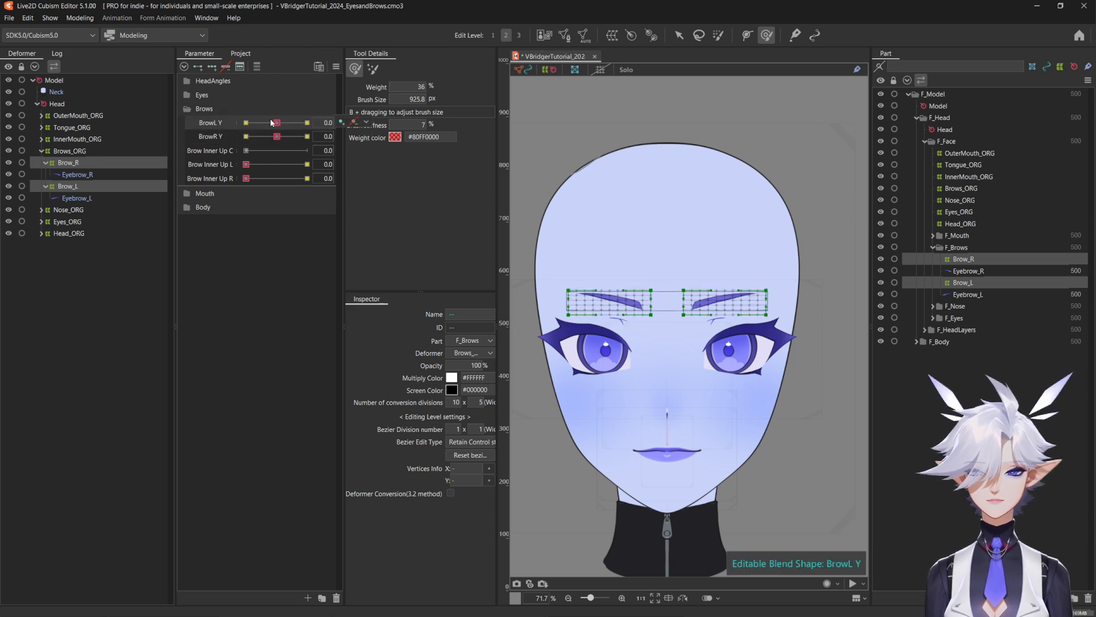
{"action": "left_click", "coordinate": [336, 66]}
{"action": "left_click", "coordinate": [466, 312]}
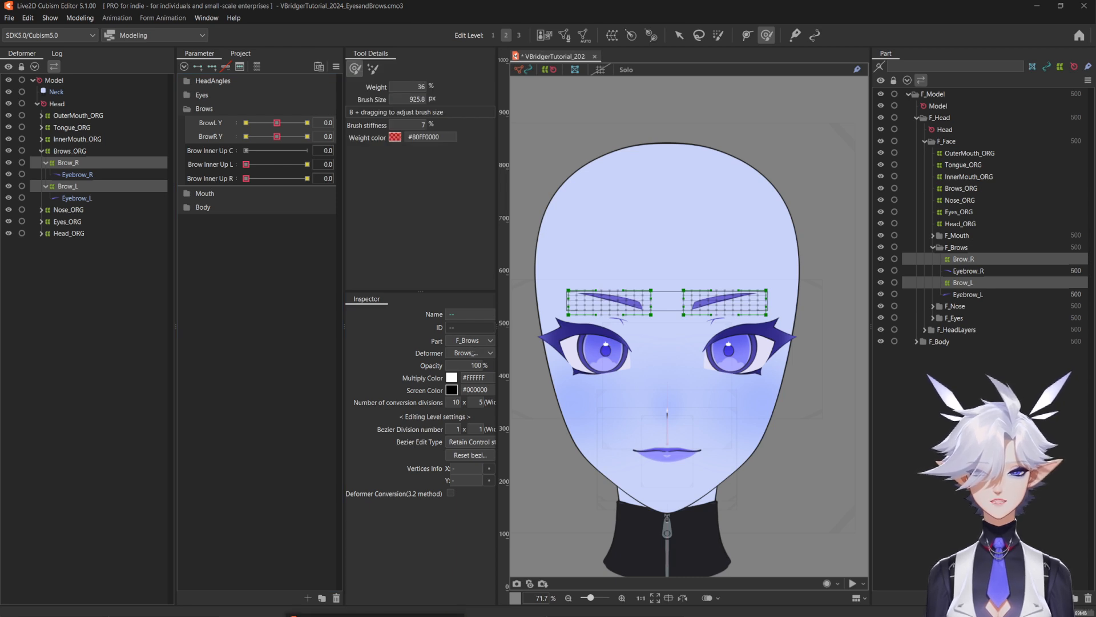
{"action": "left_click_drag", "start_coordinate": [418, 616], "coordinate": [427, 291]}
{"action": "left_click", "coordinate": [509, 290]}
Apply extended interpolation to Brow_L on BrowL Y, choosing a new interpolation method and number of adjustment points
{"action": "left_click", "coordinate": [336, 66]}
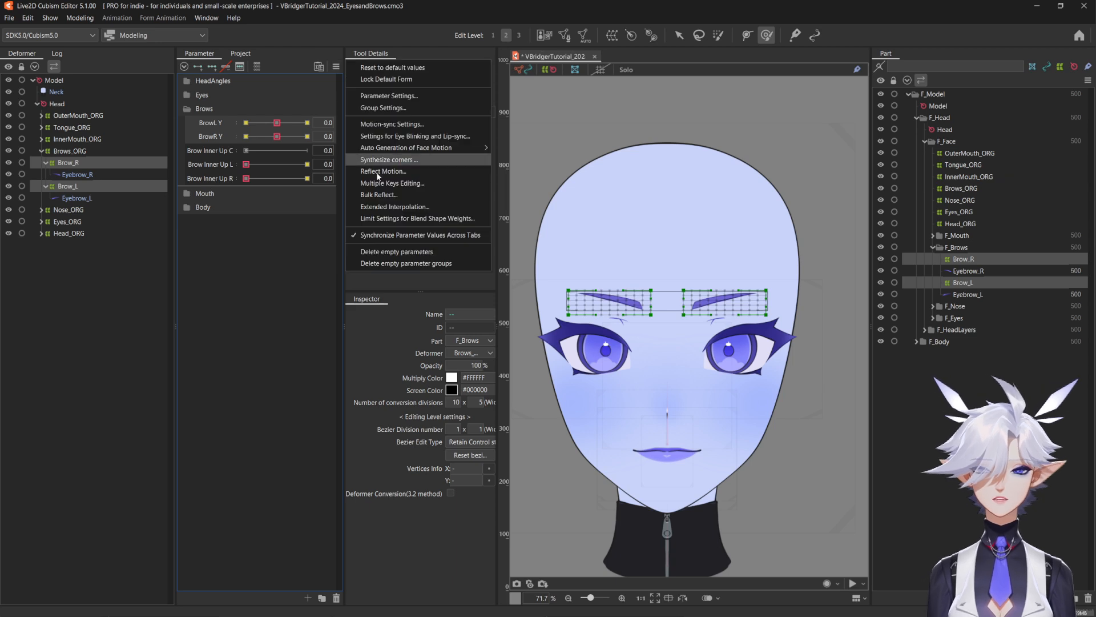
{"action": "left_click", "coordinate": [388, 208]}
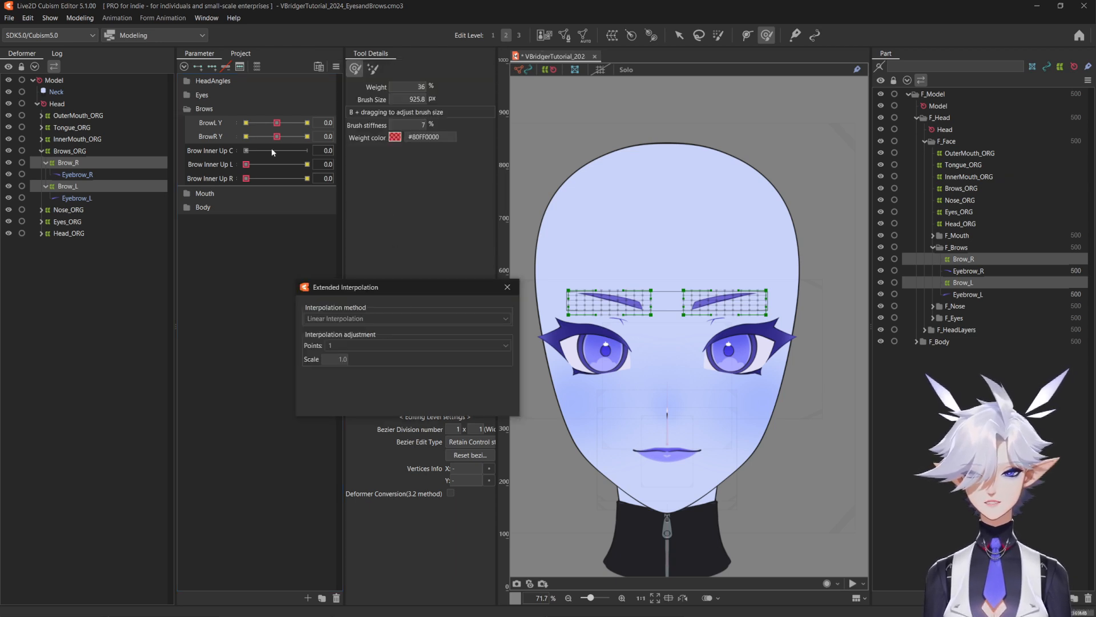
{"action": "left_click", "coordinate": [228, 137]}
{"action": "left_click", "coordinate": [69, 188]}
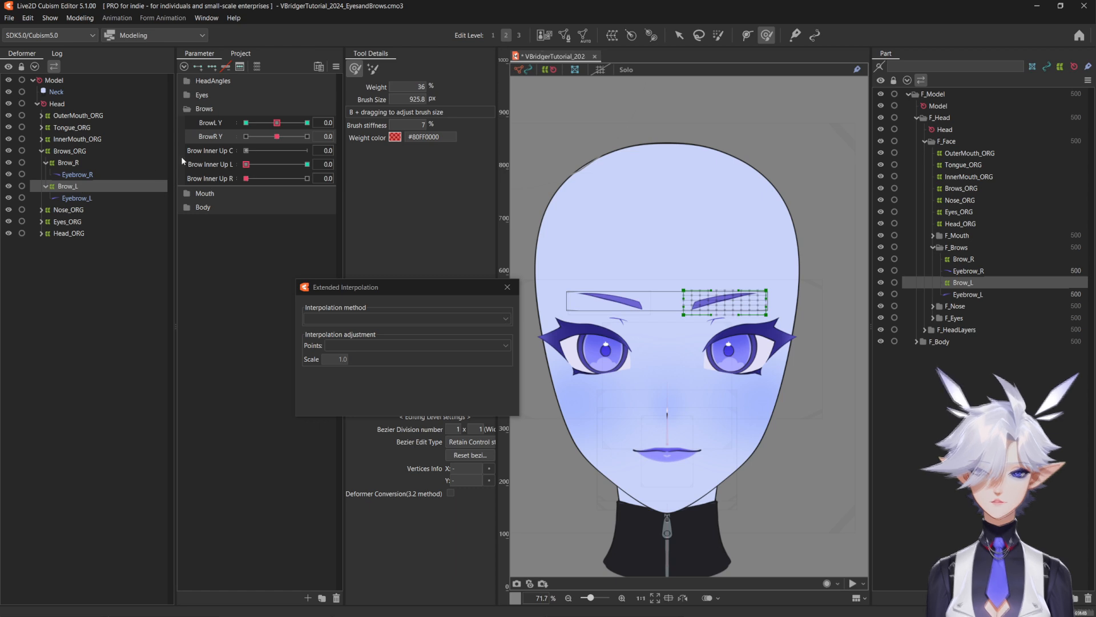
{"action": "left_click", "coordinate": [219, 124]}
{"action": "left_click", "coordinate": [344, 318]}
{"action": "left_click", "coordinate": [345, 352]}
{"action": "left_click", "coordinate": [344, 346]}
{"action": "left_click", "coordinate": [346, 378]}
Apply the same kind of extended interpolation to Brow_R on BrowR Y, choosing its method and adjustment points
{"action": "left_click", "coordinate": [70, 164]}
{"action": "left_click", "coordinate": [223, 137]}
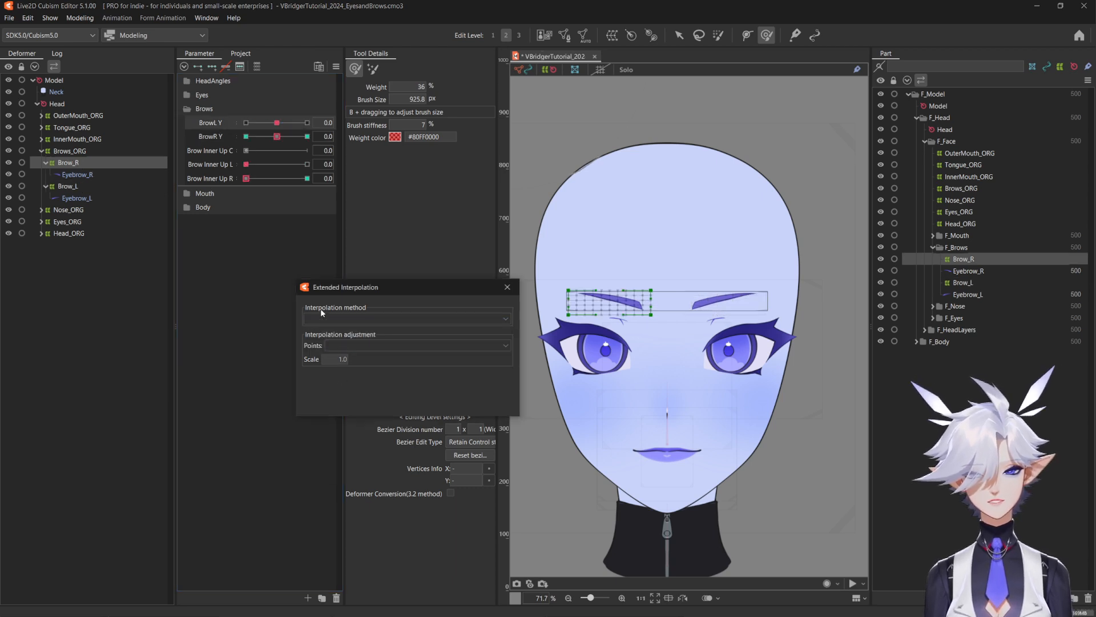
{"action": "left_click", "coordinate": [336, 320]}
{"action": "left_click", "coordinate": [349, 341]}
{"action": "left_click", "coordinate": [340, 346]}
{"action": "left_click", "coordinate": [333, 388]}
{"action": "left_click", "coordinate": [507, 287]}
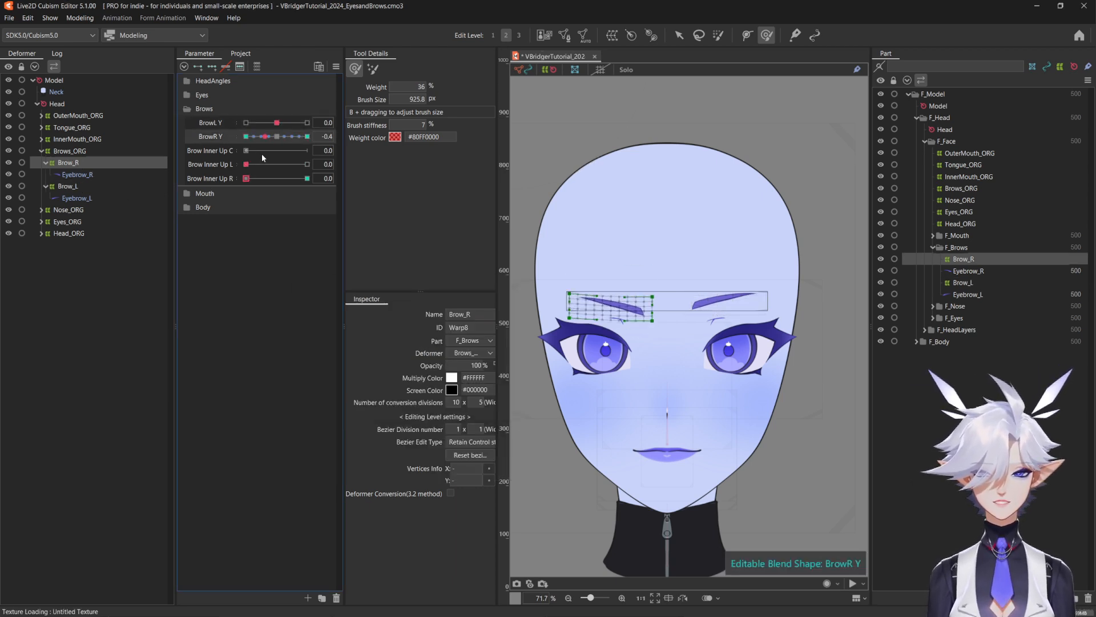
Set Brow Inner Up L and R to 1.0 and raise the inner ends of both brow deformers using brush selection
{"action": "left_click", "coordinate": [80, 188], "text": "ctrl"}
{"action": "left_click", "coordinate": [307, 179]}
{"action": "left_click", "coordinate": [308, 164]}
{"action": "left_click", "coordinate": [70, 166]}
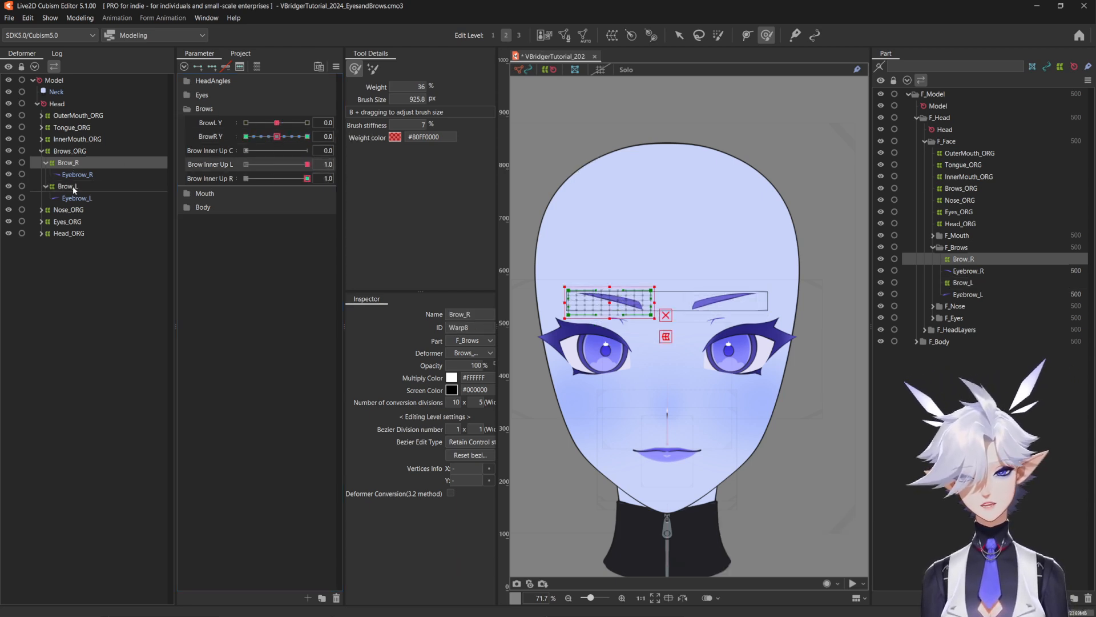
{"action": "left_click", "coordinate": [73, 187], "text": "ctrl"}
{"action": "left_click", "coordinate": [718, 36]}
{"action": "mouse_move", "coordinate": [668, 240]}
{"action": "left_mouse_down"}
{"action": "mouse_move", "coordinate": [672, 308]}
{"action": "mouse_move", "coordinate": [671, 269]}
{"action": "left_mouse_up"}
{"action": "key", "text": "b"}
{"action": "mouse_move", "coordinate": [667, 323]}
{"action": "left_mouse_down"}
{"action": "mouse_move", "coordinate": [663, 259]}
{"action": "mouse_move", "coordinate": [664, 308]}
{"action": "left_mouse_up"}
{"action": "key", "text": "b"}
{"action": "left_click_drag", "start_coordinate": [669, 264], "coordinate": [667, 294]}
{"action": "left_click_drag", "start_coordinate": [668, 294], "coordinate": [667, 288]}
{"action": "key", "text": "b"}
{"action": "left_click_drag", "start_coordinate": [664, 251], "coordinate": [667, 273]}
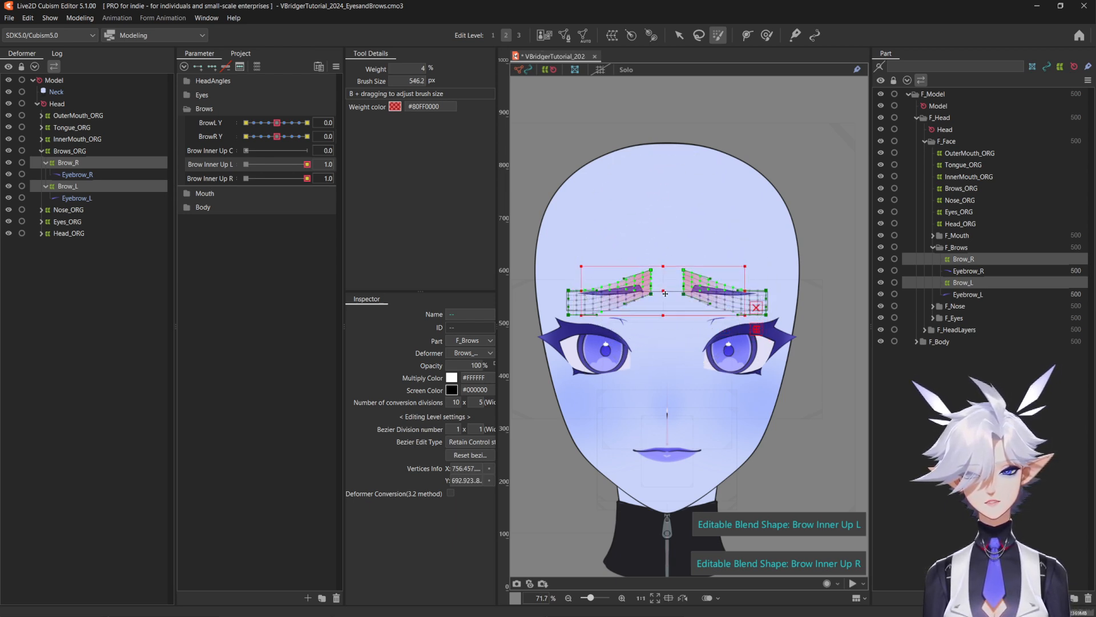
Pull the middle of each raised inner brow slightly down using a smaller selection brush
{"action": "left_click", "coordinate": [300, 178]}
{"action": "key", "text": "b"}
{"action": "left_click_drag", "start_coordinate": [624, 290], "coordinate": [624, 297]}
{"action": "left_click_drag", "start_coordinate": [709, 293], "coordinate": [707, 299]}
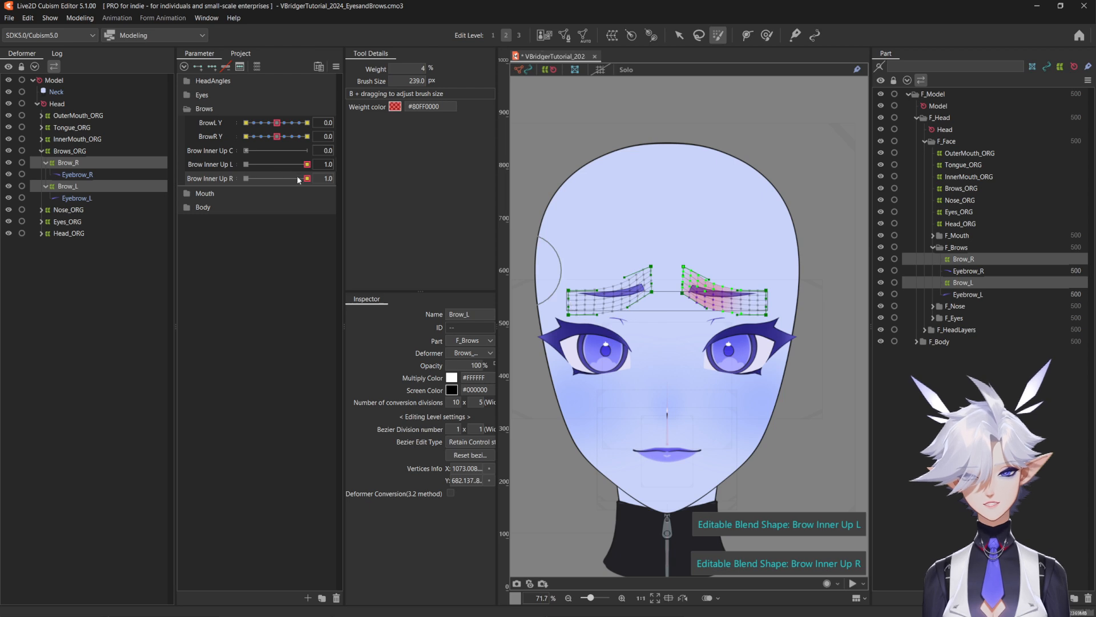
Refine the raised inner-brow shapes with the deform brush, comparing the 0 and 1.0 poses
{"action": "left_click", "coordinate": [766, 35]}
{"action": "mouse_move", "coordinate": [307, 178]}
{"action": "left_mouse_down"}
{"action": "mouse_move", "coordinate": [274, 190]}
{"action": "mouse_move", "coordinate": [313, 177]}
{"action": "mouse_move", "coordinate": [191, 177]}
{"action": "mouse_move", "coordinate": [310, 174]}
{"action": "left_mouse_up"}
{"action": "left_click", "coordinate": [247, 178]}
{"action": "mouse_move", "coordinate": [246, 165]}
{"action": "left_mouse_down"}
{"action": "mouse_move", "coordinate": [233, 176]}
{"action": "mouse_move", "coordinate": [306, 184]}
{"action": "mouse_move", "coordinate": [280, 193]}
{"action": "mouse_move", "coordinate": [337, 172]}
{"action": "left_mouse_up"}
{"action": "key", "text": "b"}
{"action": "left_click_drag", "start_coordinate": [670, 305], "coordinate": [640, 305]}
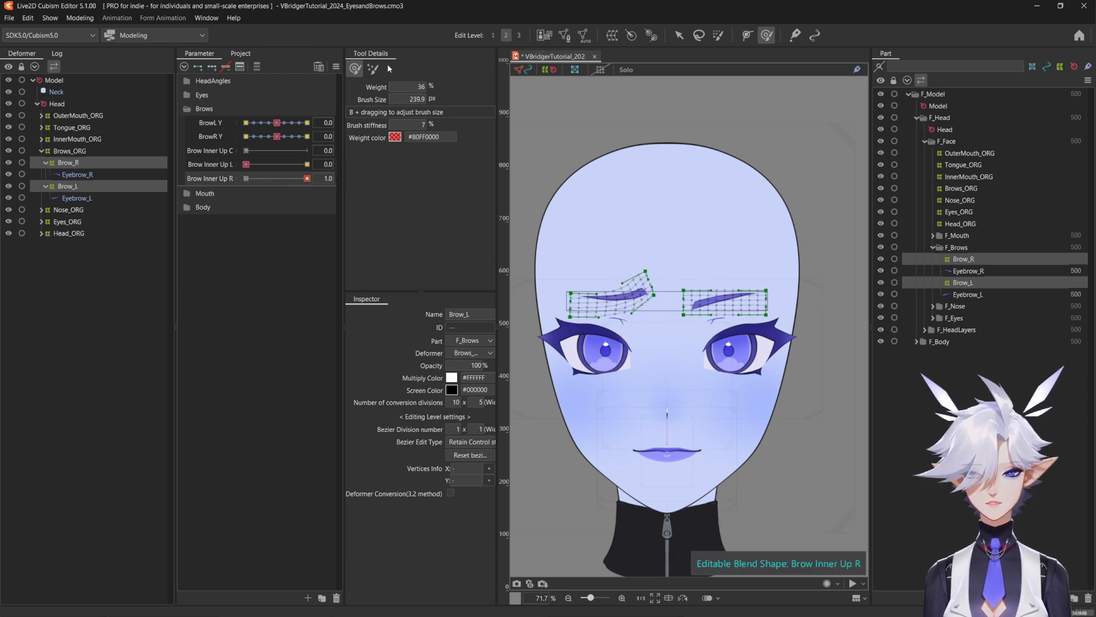
Touch up both inner-brow poses at 1.0 and return Brow Inner Up L and R to 0
{"action": "left_click", "coordinate": [373, 68]}
{"action": "left_click_drag", "start_coordinate": [246, 165], "coordinate": [312, 166]}
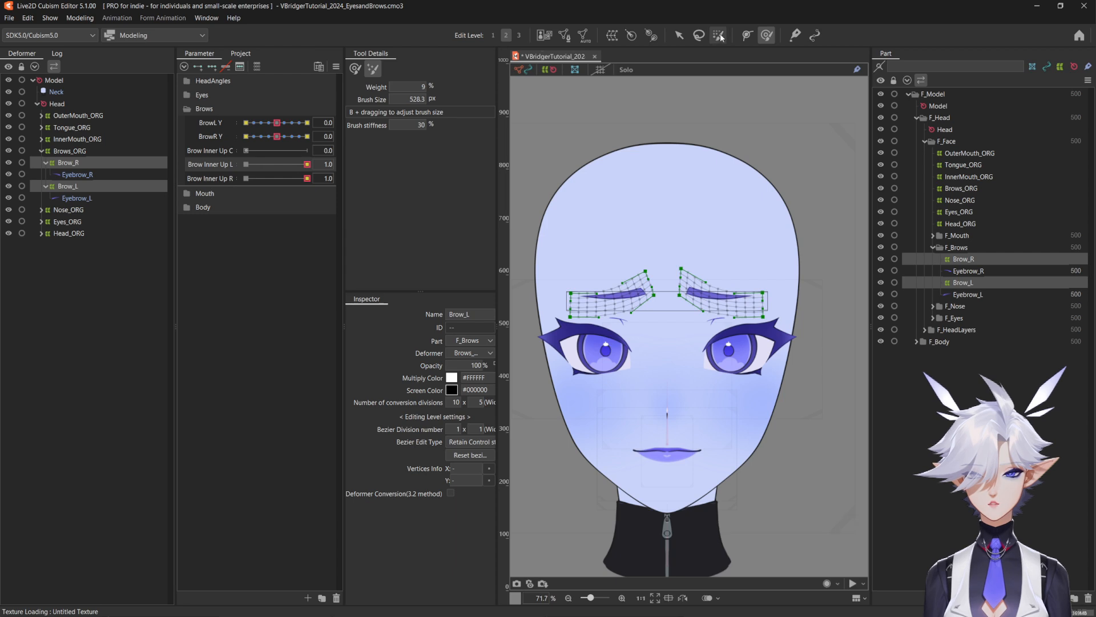
{"action": "left_click", "coordinate": [355, 68]}
{"action": "key", "text": "b"}
{"action": "left_click_drag", "start_coordinate": [692, 255], "coordinate": [727, 250]}
{"action": "left_click_drag", "start_coordinate": [307, 178], "coordinate": [246, 166]}
{"action": "left_click", "coordinate": [246, 179]}
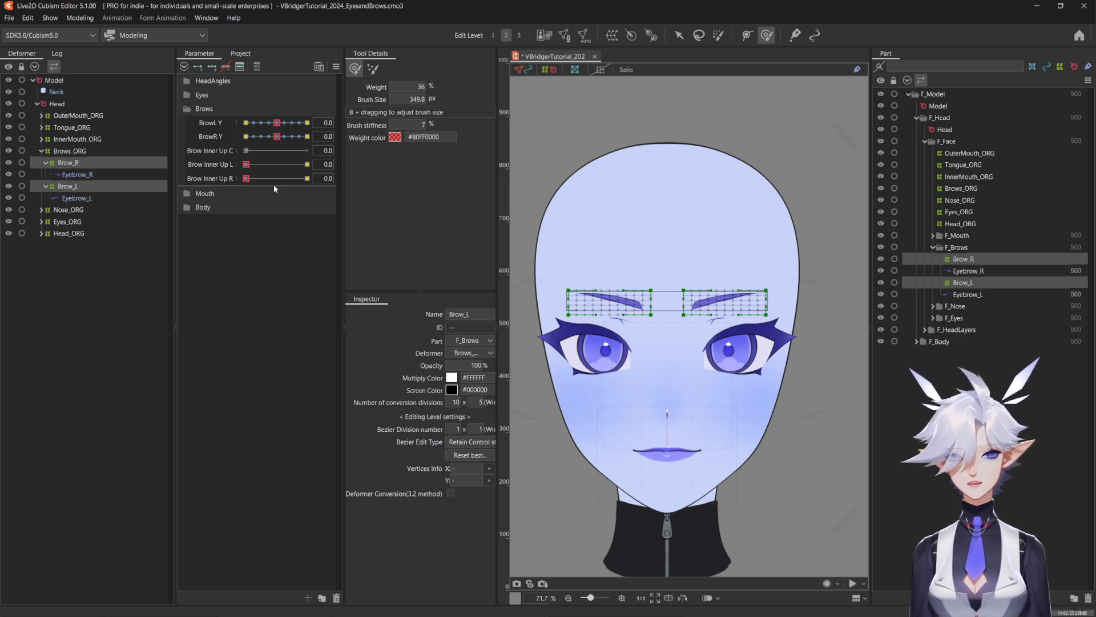
Add a physics group named BrowInnerUp in the model's physics settings
{"action": "left_click", "coordinate": [80, 17]}
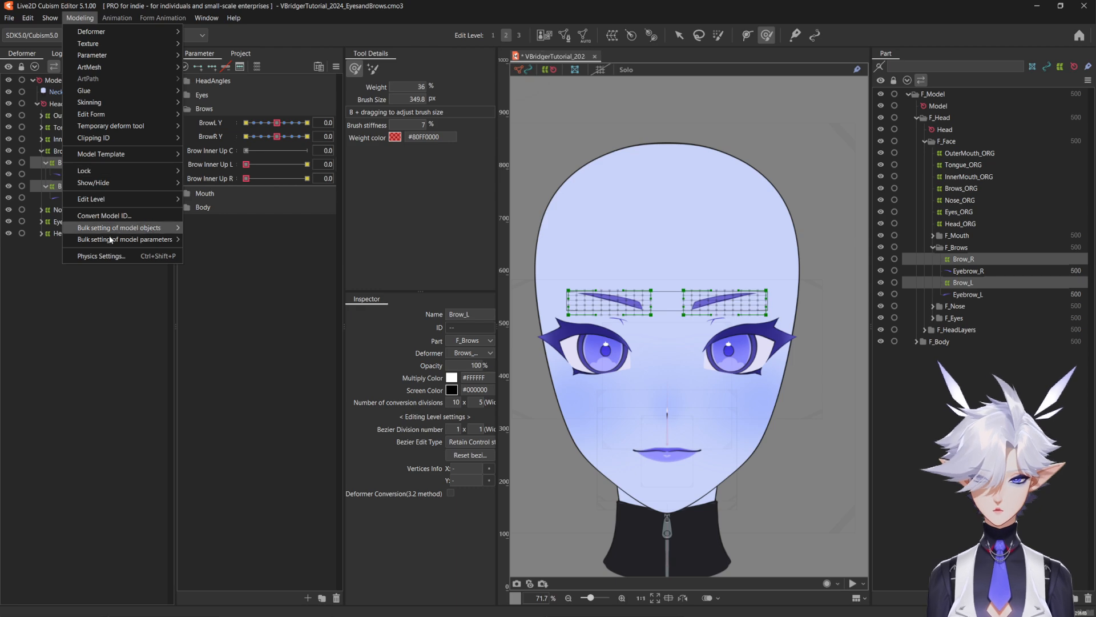
{"action": "left_click", "coordinate": [107, 257]}
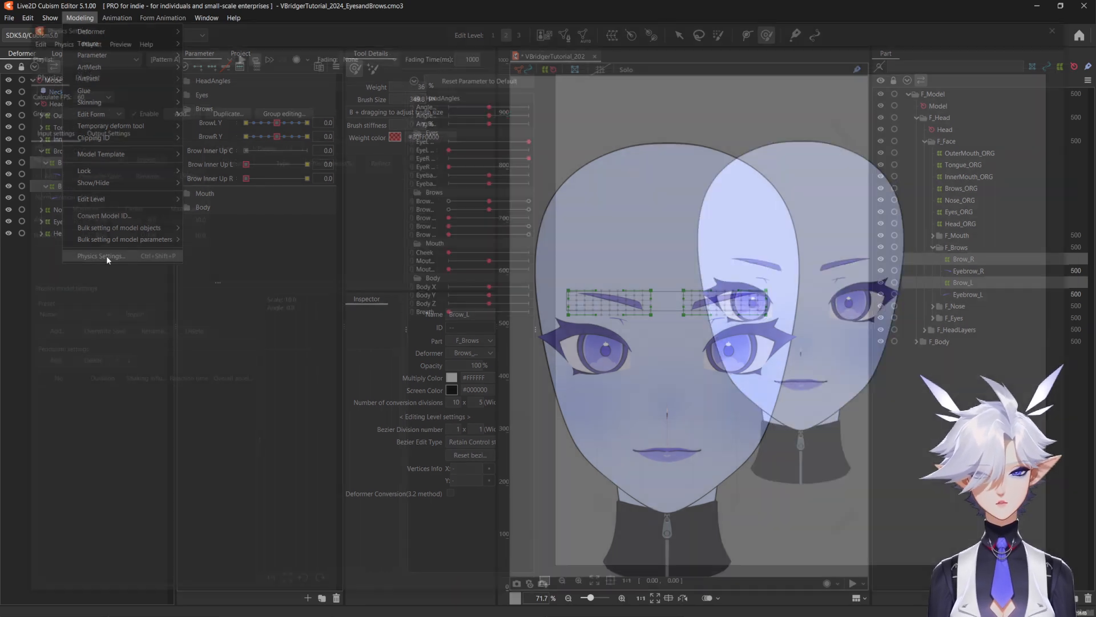
{"action": "left_click", "coordinate": [174, 108]}
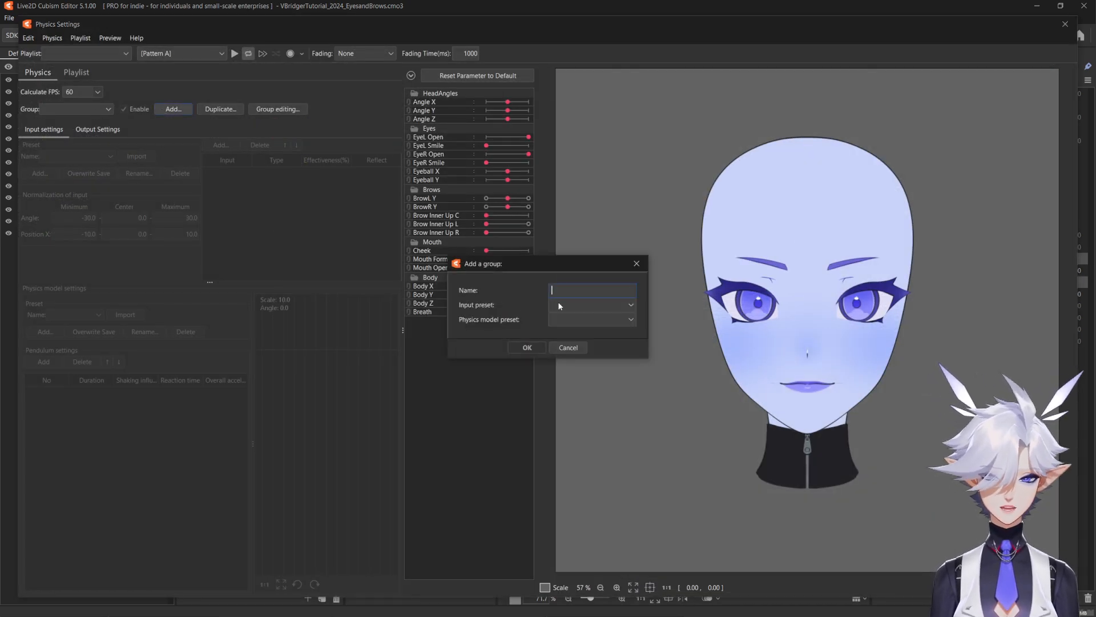
{"action": "type", "text": "B"}
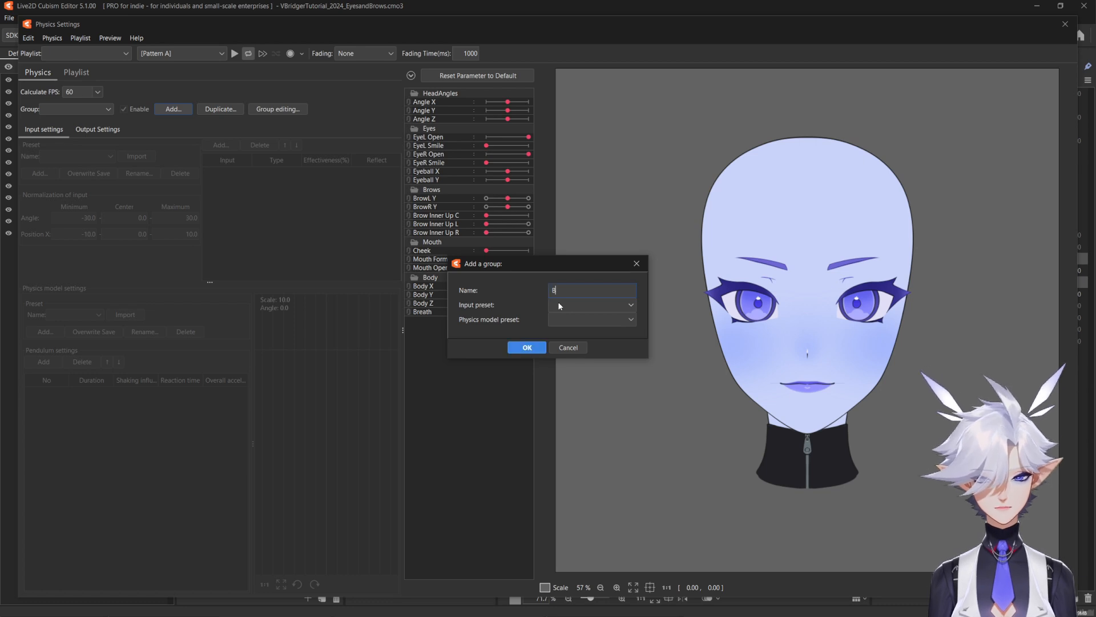
{"action": "type", "text": "rowInnerUp"}
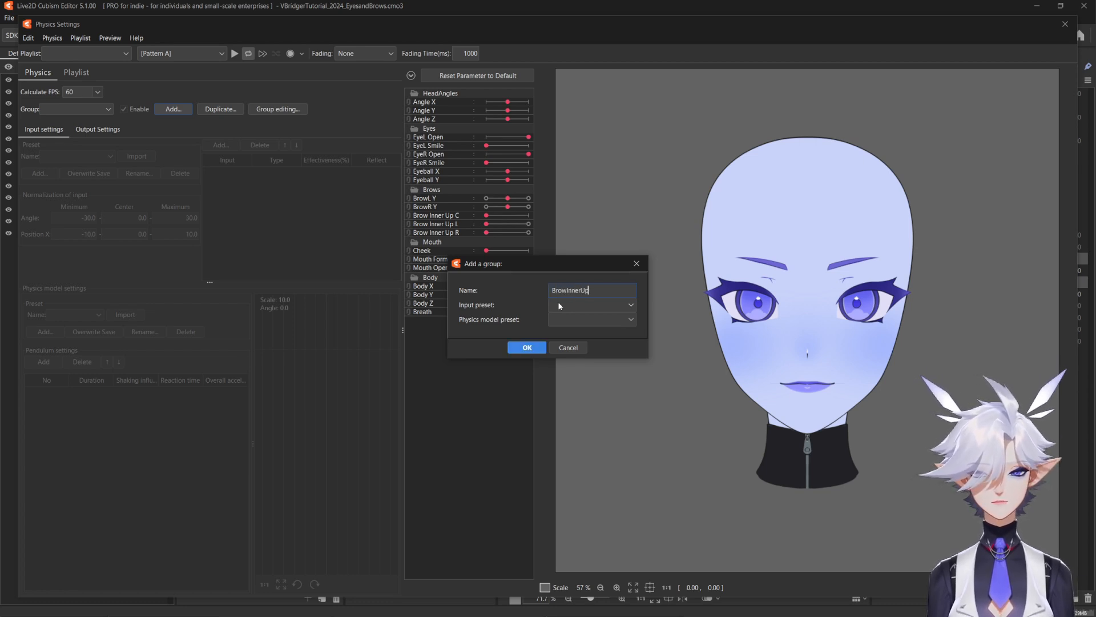
{"action": "left_click", "coordinate": [527, 347]}
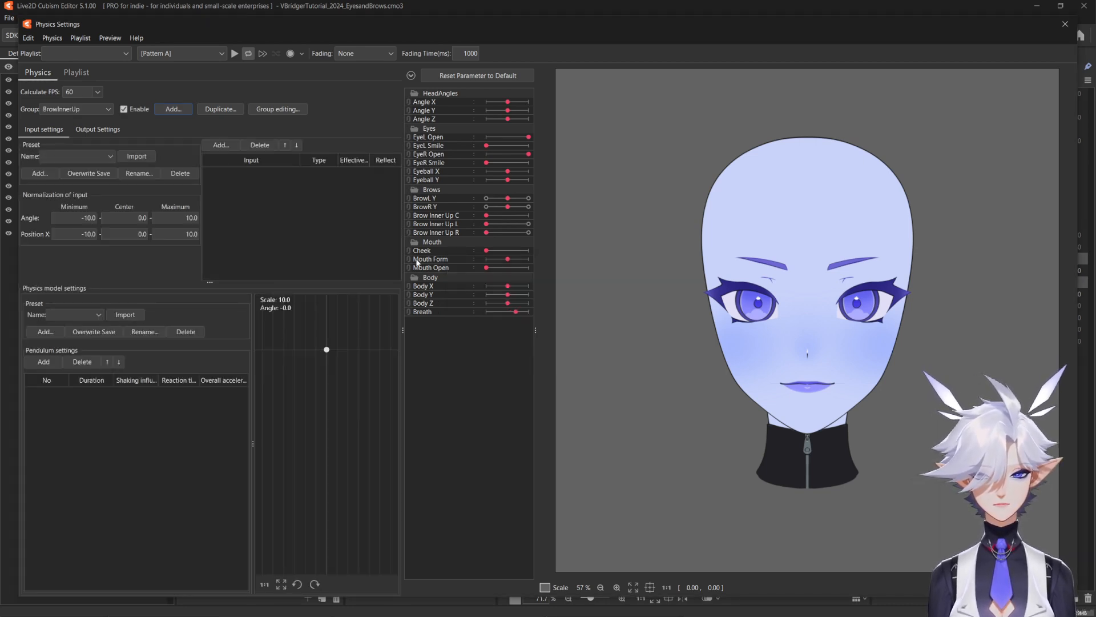
Add Brow Inner Up C as the group's input with type Angle and effectiveness 100
{"action": "left_click", "coordinate": [220, 145]}
{"action": "left_click", "coordinate": [630, 400]}
{"action": "left_click", "coordinate": [527, 440]}
{"action": "left_click", "coordinate": [320, 172]}
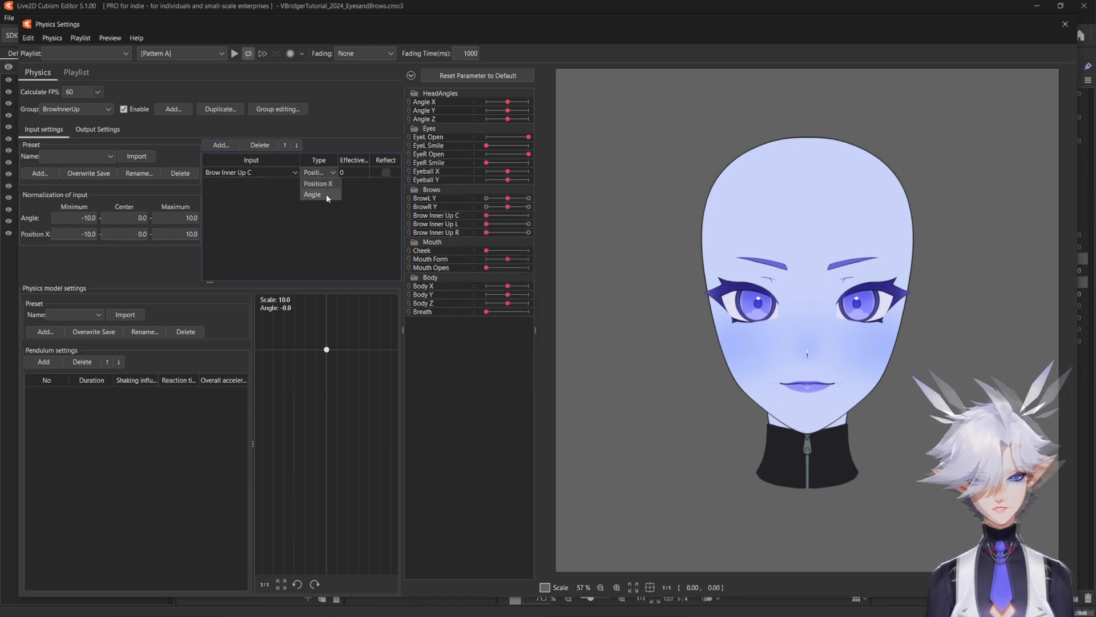
{"action": "left_click", "coordinate": [328, 195]}
{"action": "double_click", "coordinate": [345, 173]}
{"action": "type", "text": "100"}
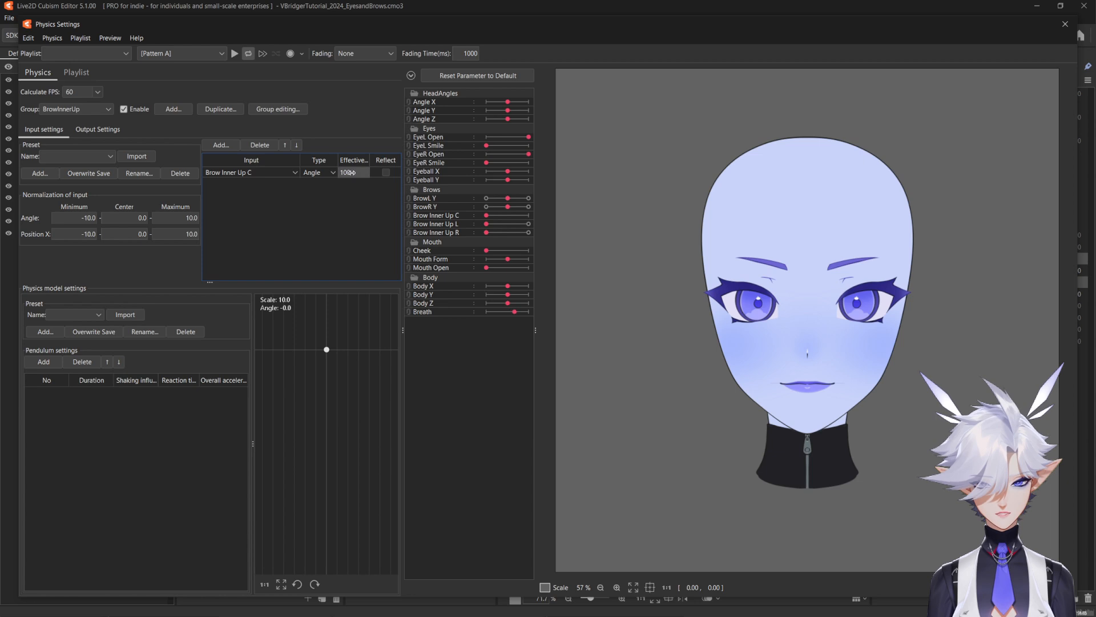
Set the BrowInnerUp group's angle normalization to minimum 0, center 25 and maximum 50
{"action": "double_click", "coordinate": [87, 218]}
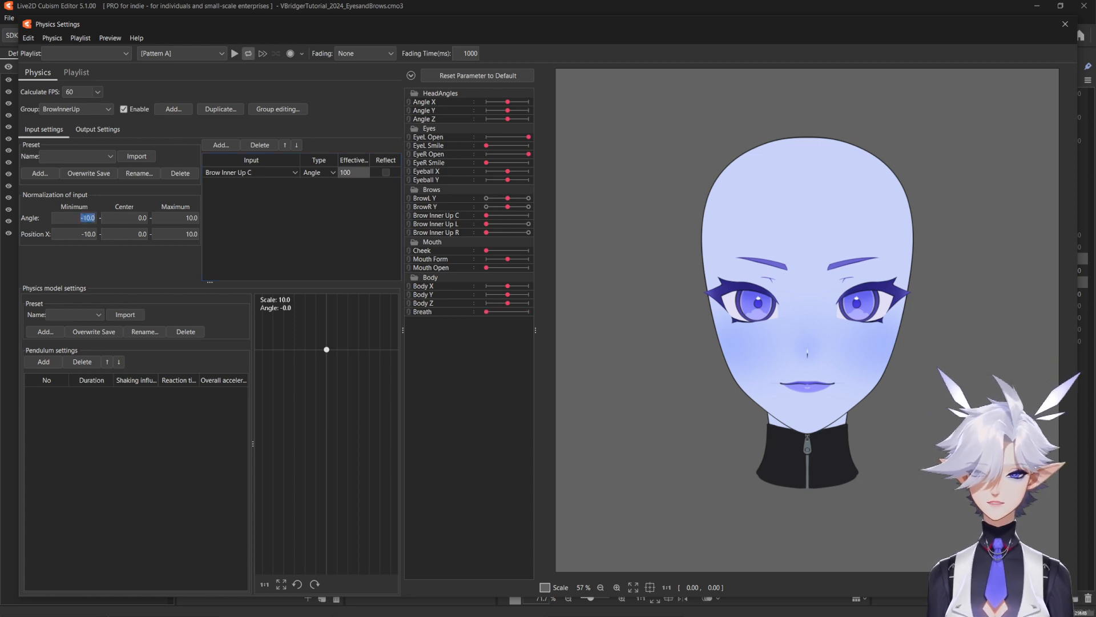
{"action": "type", "text": "0"}
{"action": "key", "text": "Tab"}
{"action": "key", "text": "Tab"}
{"action": "type", "text": "50"}
{"action": "double_click", "coordinate": [141, 217]}
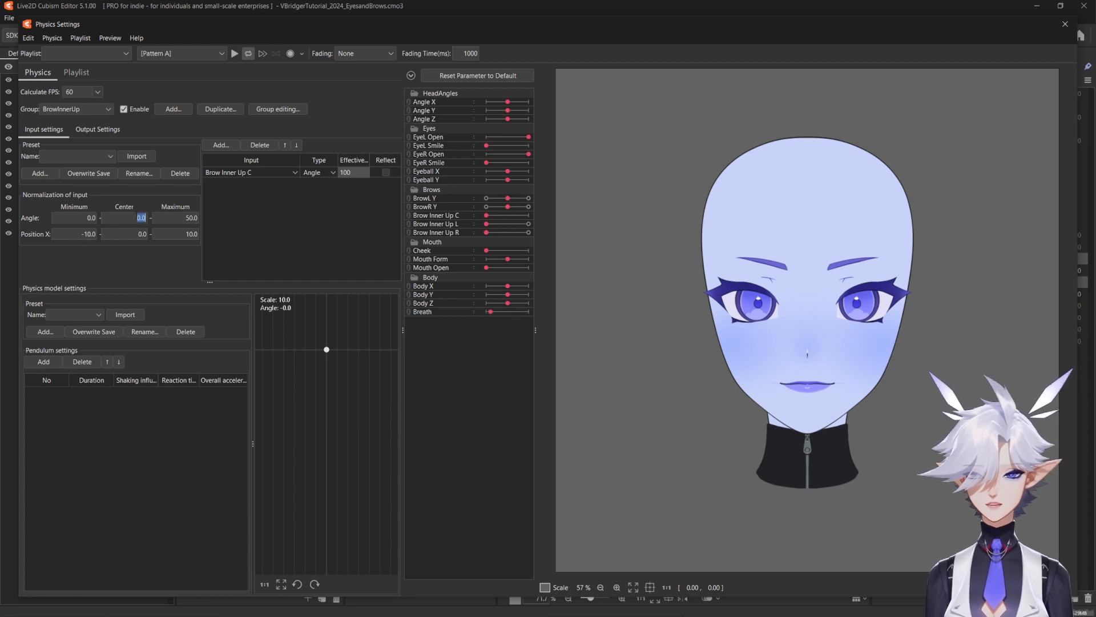
{"action": "type", "text": "25"}
{"action": "key", "text": "Return"}
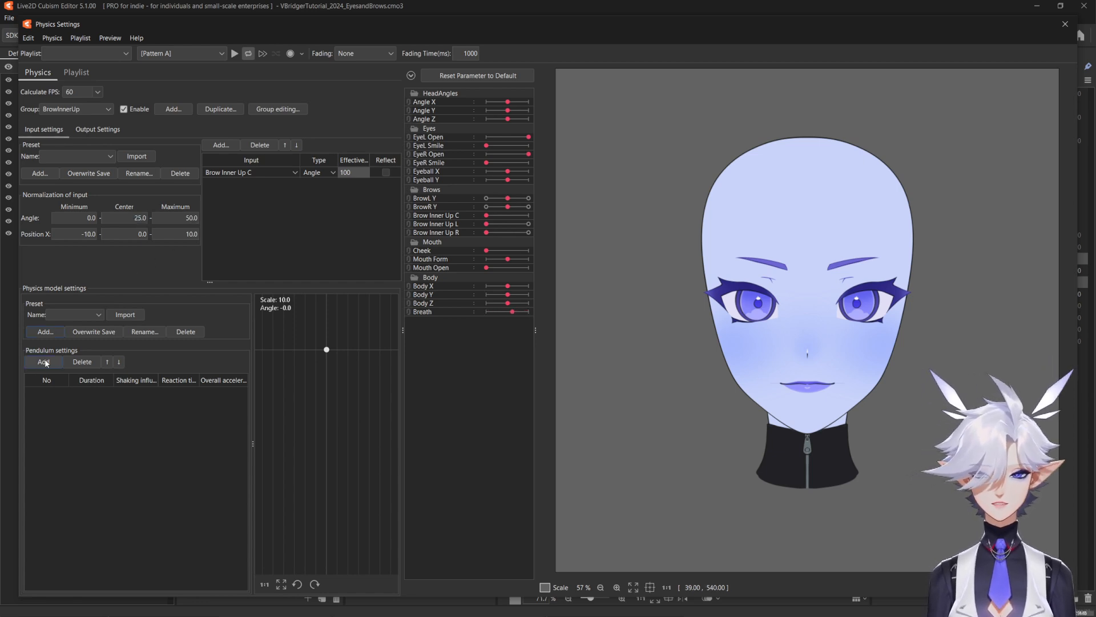
Add a pendulum with shaking influence 0.33, reaction time 5.71 and overall acceleration 7.77, and raise Brow Inner Up C to its maximum
{"action": "left_click", "coordinate": [45, 362]}
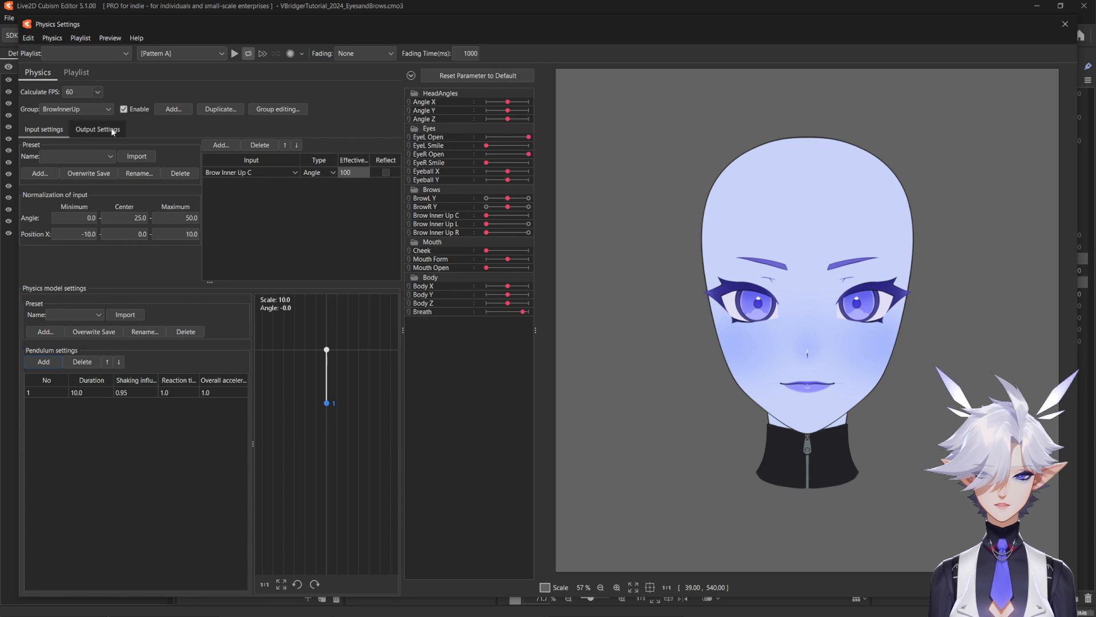
{"action": "left_click_drag", "start_coordinate": [133, 393], "coordinate": [286, 394]}
{"action": "left_click_drag", "start_coordinate": [193, 393], "coordinate": [213, 394]}
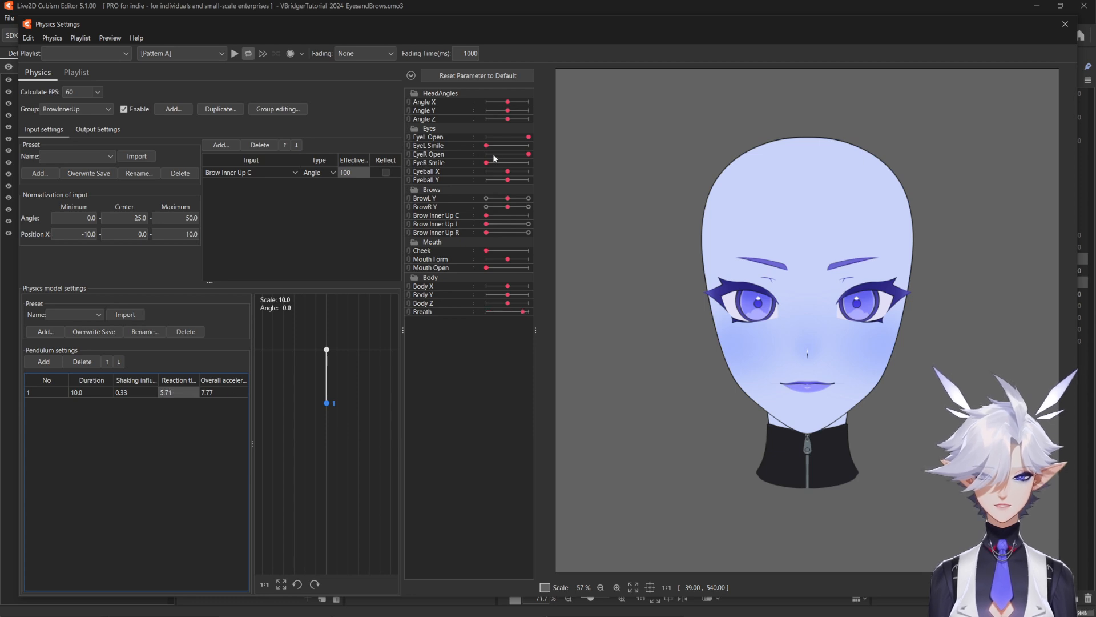
{"action": "left_click_drag", "start_coordinate": [487, 215], "coordinate": [558, 224]}
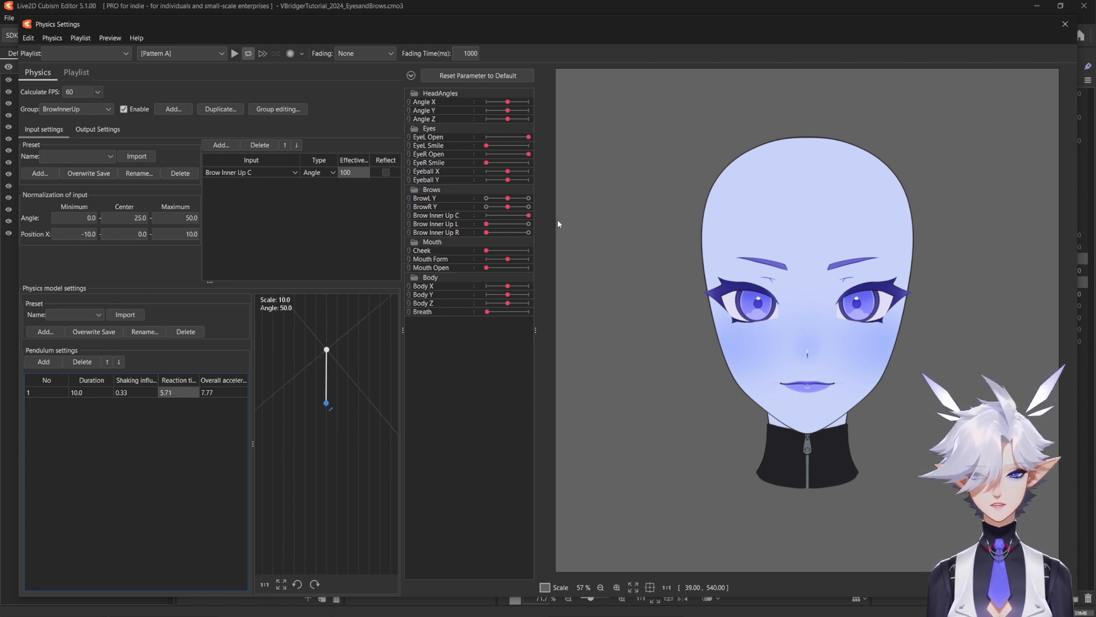
Add Brow Inner Up L and Brow Inner Up R as outputs of the group and apply Increase Output to scale them to full range
{"action": "left_click", "coordinate": [103, 130]}
{"action": "left_click", "coordinate": [32, 145]}
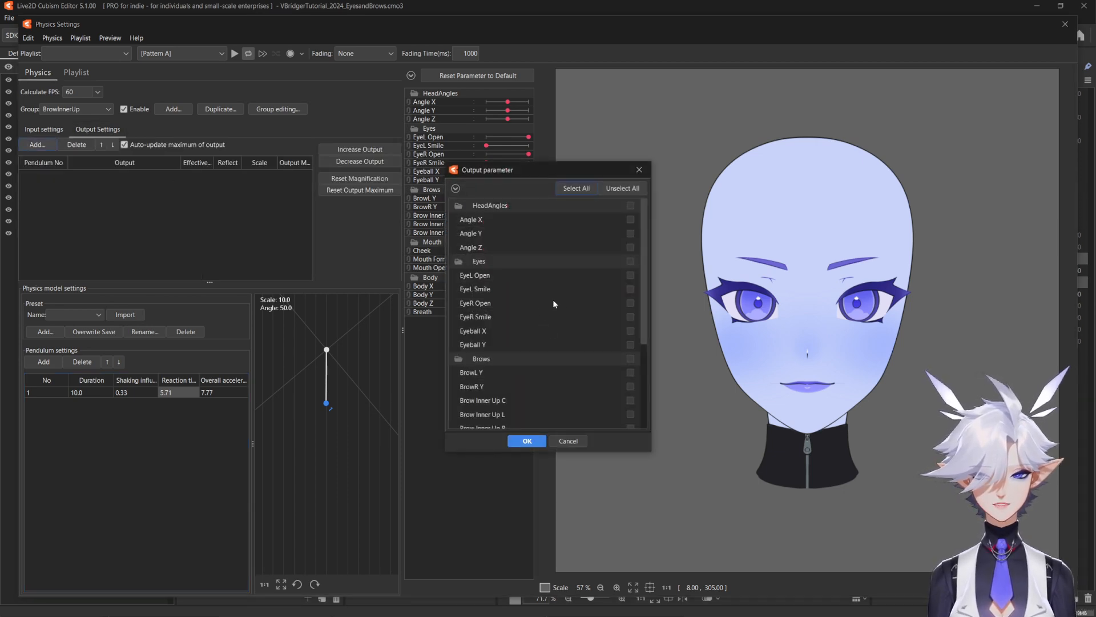
{"action": "scroll", "coordinate": [507, 386], "scroll_direction": "down", "scroll_amount": 2}
{"action": "left_click", "coordinate": [630, 342]}
{"action": "left_click", "coordinate": [527, 441]}
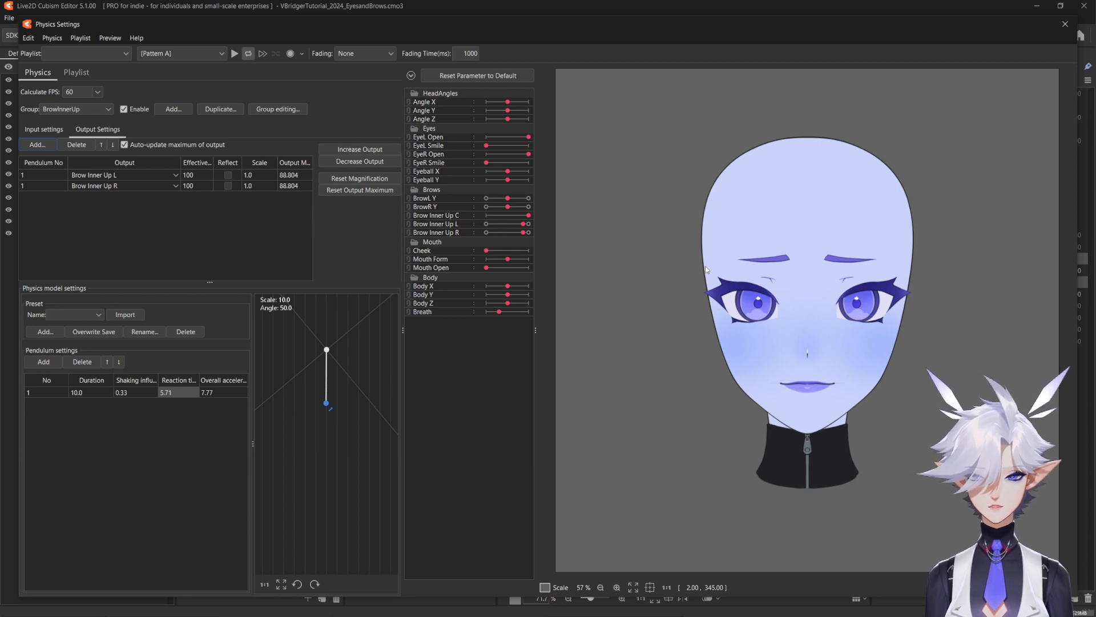
{"action": "left_click", "coordinate": [356, 152]}
{"action": "left_click", "coordinate": [587, 329]}
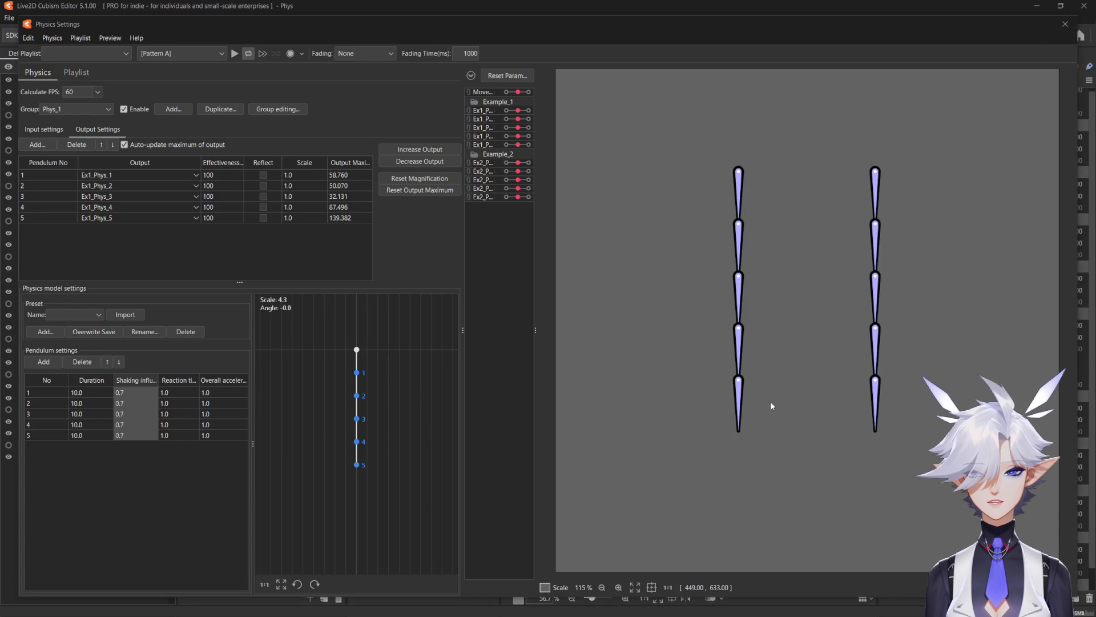
In the Phys example model, apply Increase Output to group Phys_2 and compare the swing of both pendulum chains
{"action": "left_click_drag", "start_coordinate": [771, 406], "coordinate": [559, 374]}
{"action": "left_click", "coordinate": [66, 108]}
{"action": "left_click", "coordinate": [57, 129]}
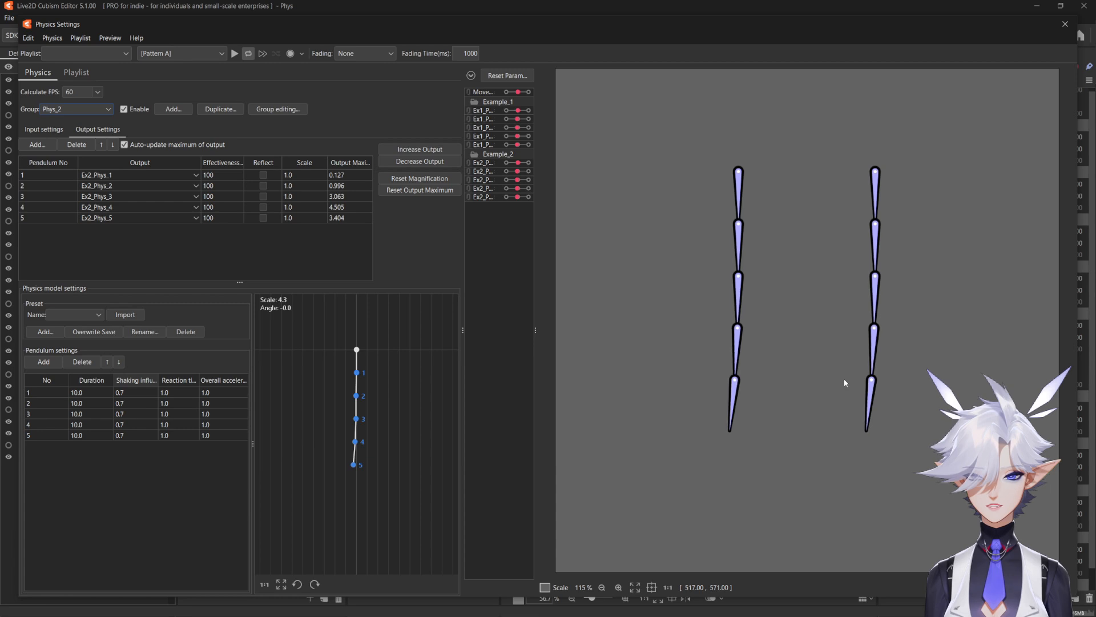
{"action": "left_click_drag", "start_coordinate": [810, 402], "coordinate": [992, 421]}
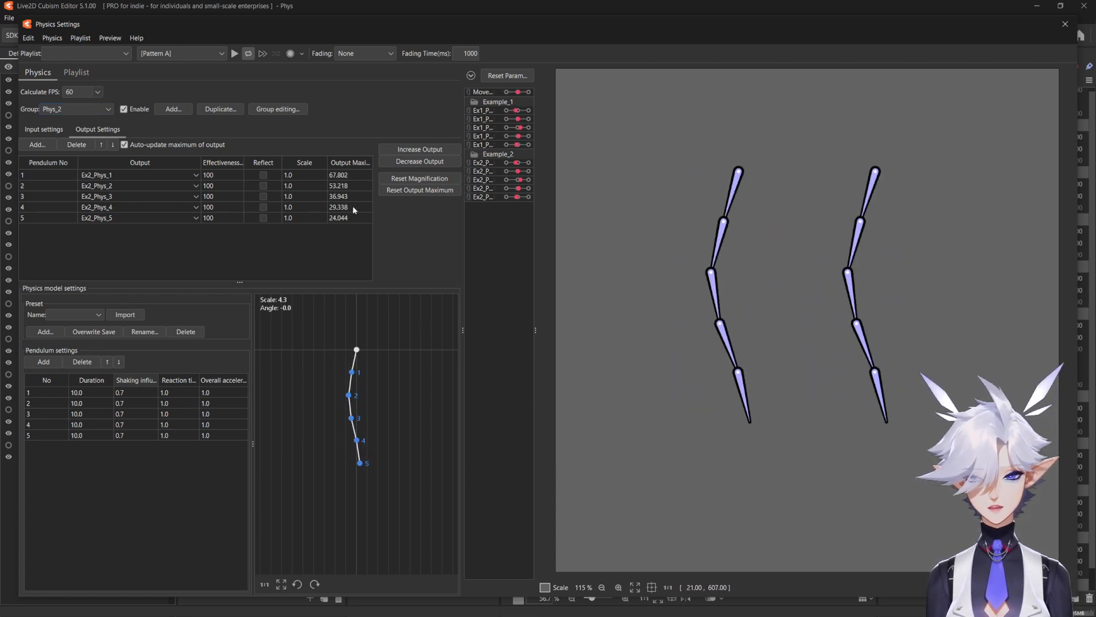
{"action": "left_click", "coordinate": [405, 150]}
{"action": "left_click", "coordinate": [580, 326]}
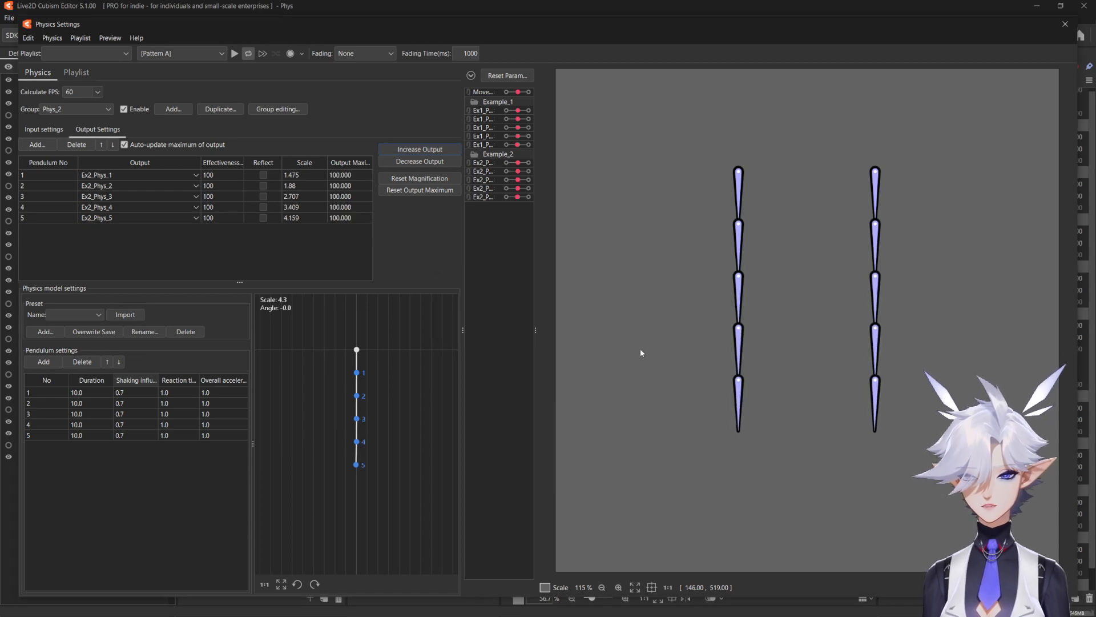
{"action": "left_click_drag", "start_coordinate": [769, 387], "coordinate": [676, 422]}
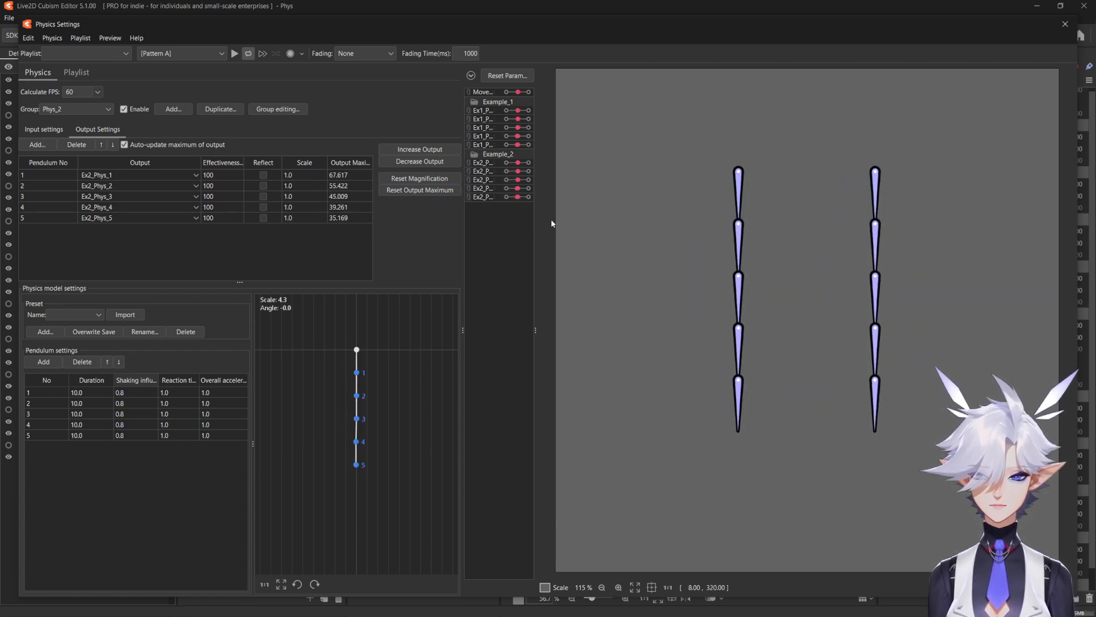
Apply Increase Output and then Decrease Output to Phys_2 with shaking influence 0.8, swinging the chains to compare each result
{"action": "left_click", "coordinate": [421, 150]}
{"action": "left_click", "coordinate": [586, 329]}
{"action": "left_click_drag", "start_coordinate": [582, 321], "coordinate": [574, 388]}
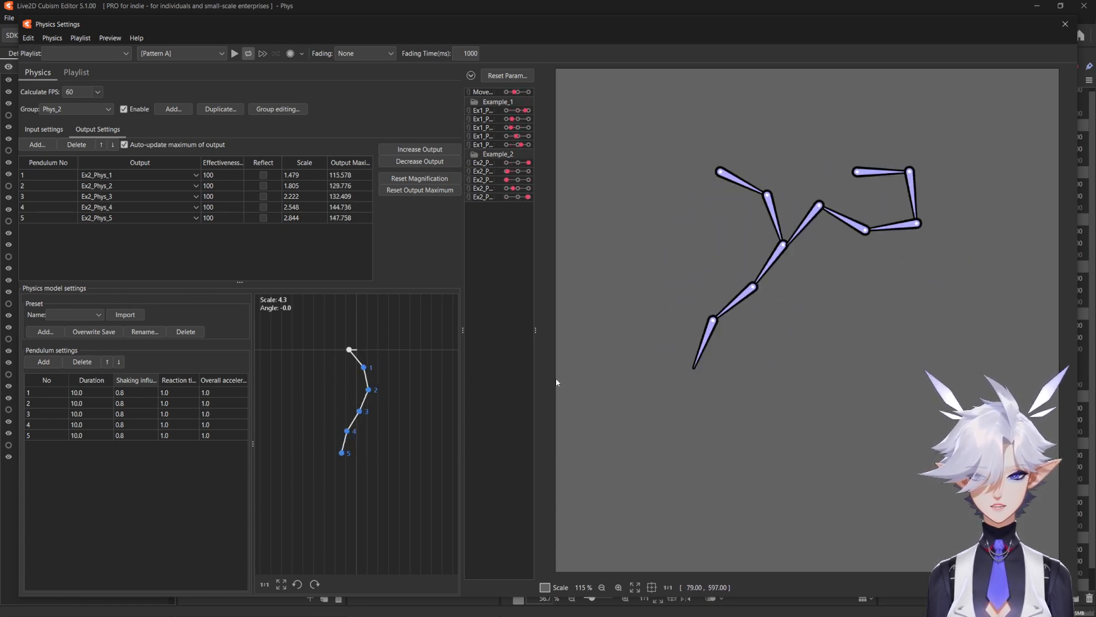
{"action": "left_click", "coordinate": [444, 163]}
{"action": "left_click", "coordinate": [586, 328]}
{"action": "left_click_drag", "start_coordinate": [666, 345], "coordinate": [617, 399]}
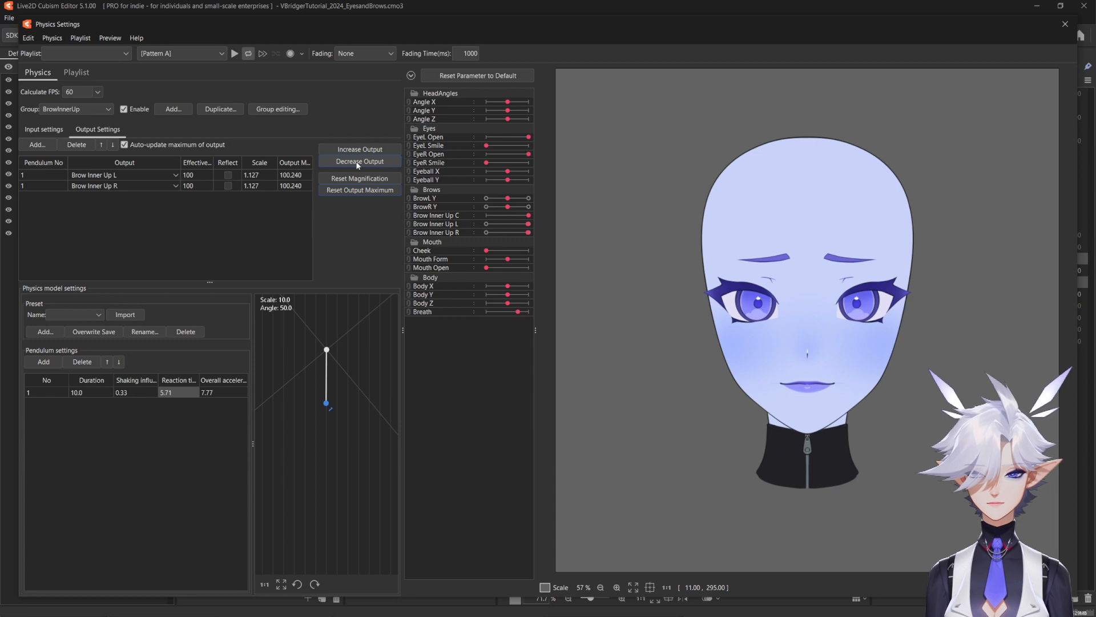
In the BrowInnerUp group, reset the output maximum and set the pendulum's shaking influence to 0.2
{"action": "left_click", "coordinate": [361, 190]}
{"action": "double_click", "coordinate": [127, 393]}
{"action": "type", "text": "0.2"}
{"action": "key", "text": "Return"}
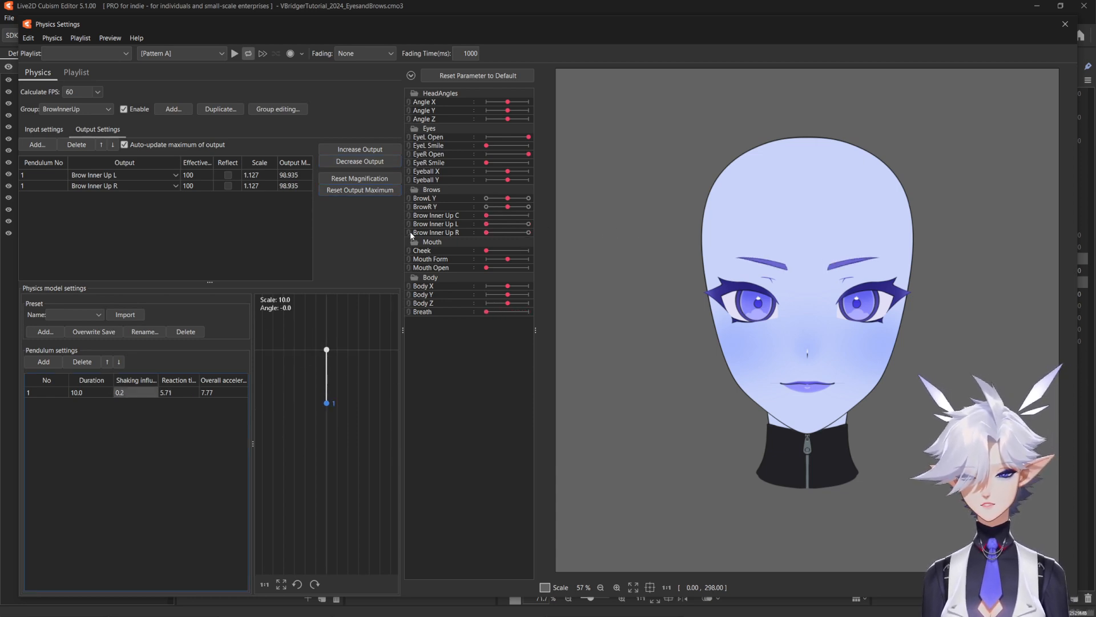
Increase both brow outputs to a scale of 1.14, test Brow Inner Up C at its maximum, and close the physics settings
{"action": "left_click", "coordinate": [360, 149]}
{"action": "left_click", "coordinate": [586, 329]}
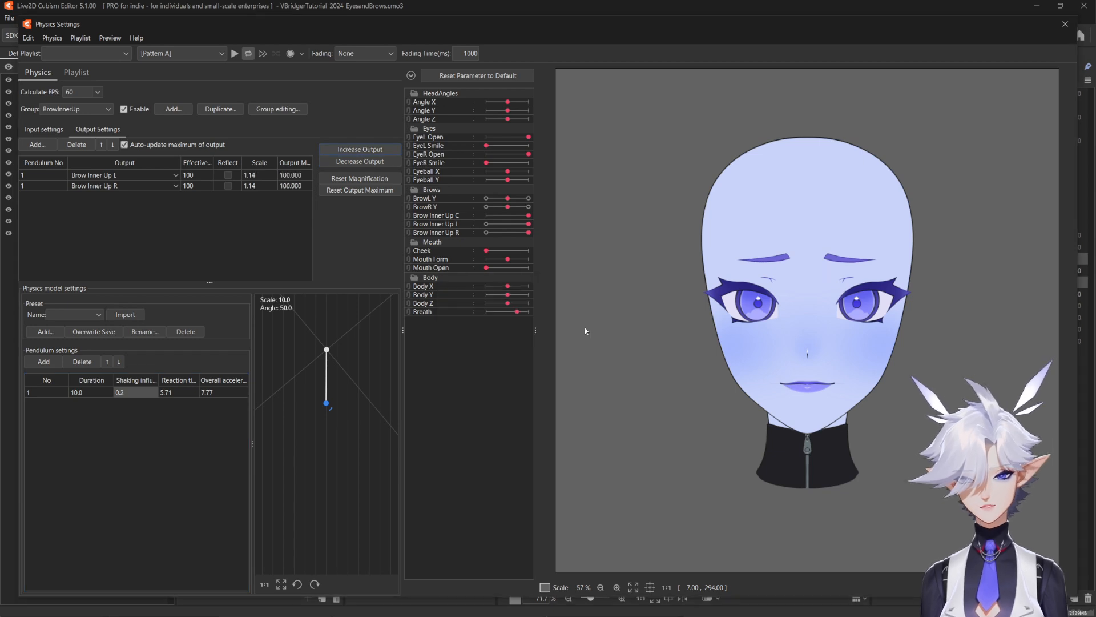
{"action": "left_click_drag", "start_coordinate": [516, 218], "coordinate": [547, 242]}
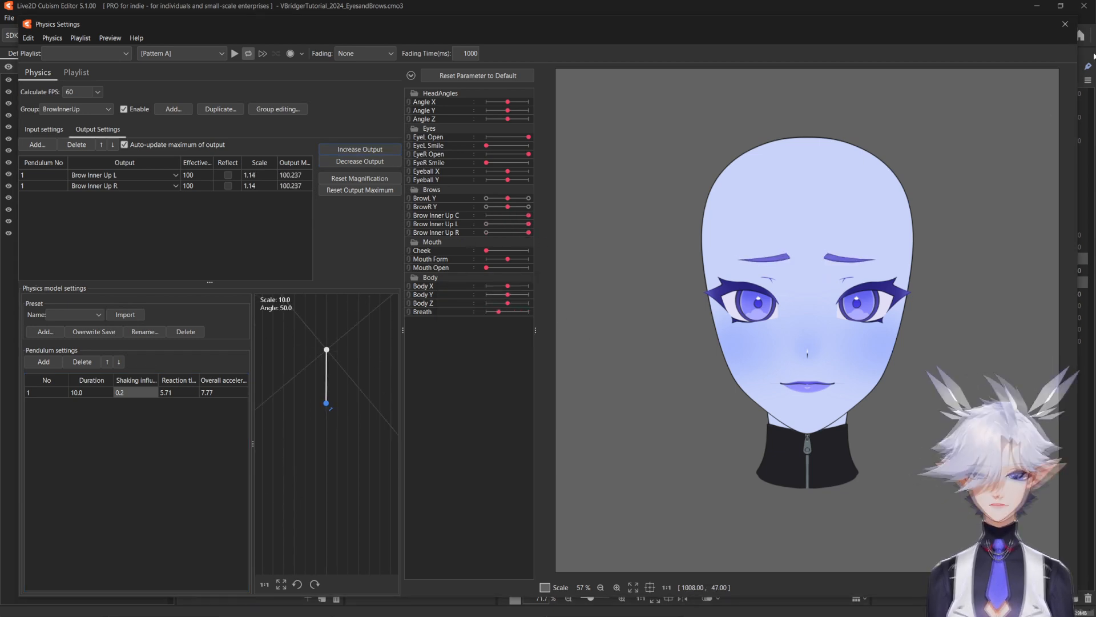
{"action": "left_click", "coordinate": [1066, 24]}
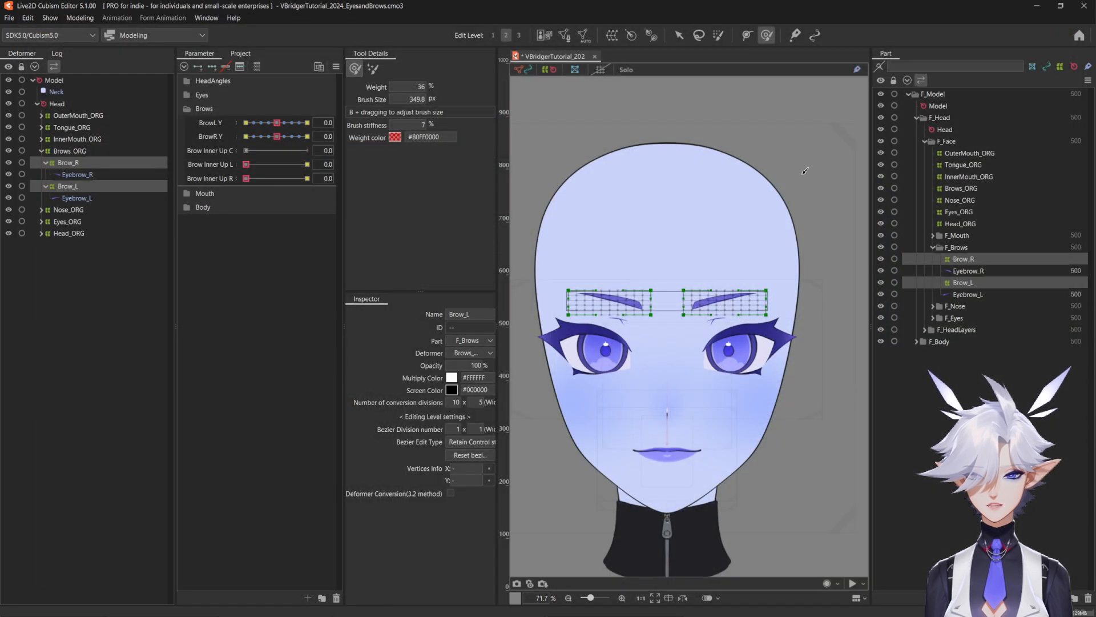
Limit the Brow_L deformer's Brow Inner Up L blend shape weight by BrowL Y, using the Fold line5 preset
{"action": "left_click", "coordinate": [69, 189]}
{"action": "left_click", "coordinate": [338, 69]}
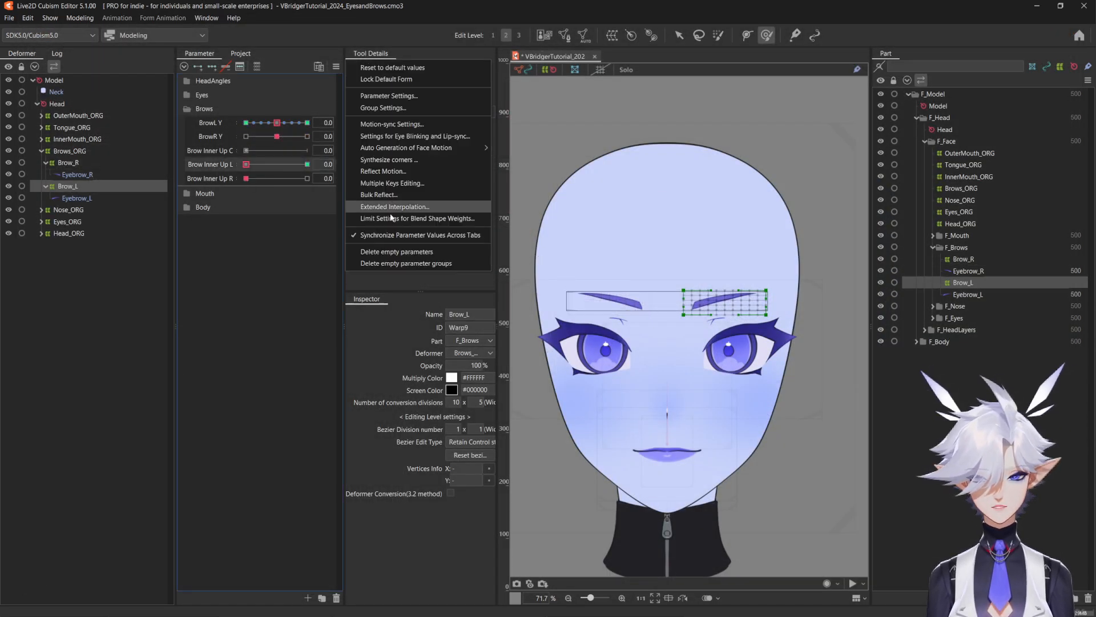
{"action": "left_click", "coordinate": [386, 220]}
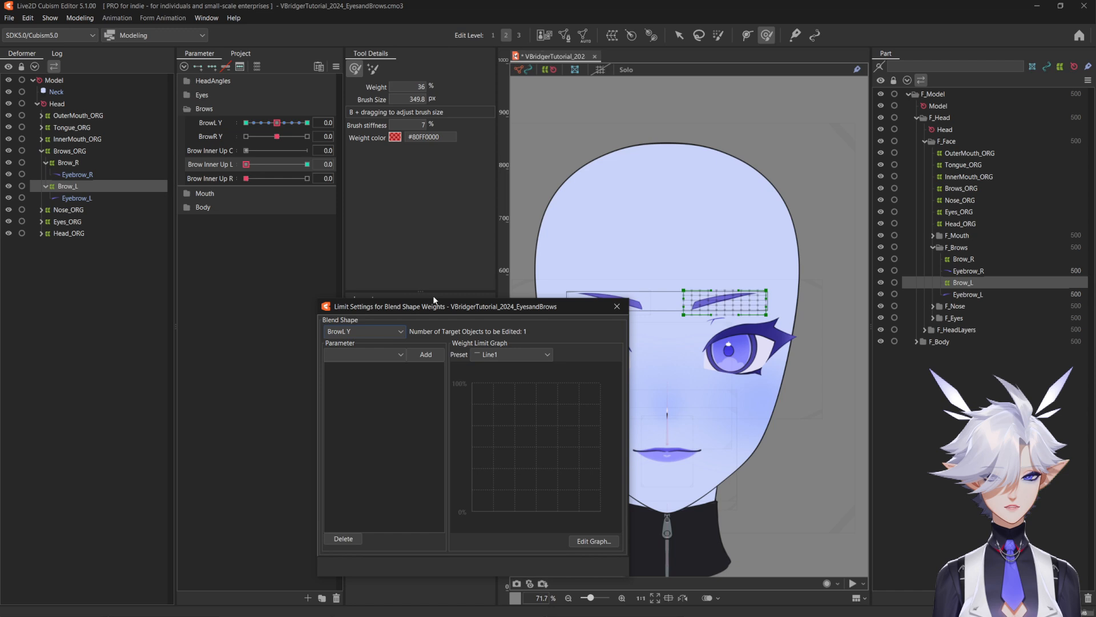
{"action": "left_click", "coordinate": [352, 331]}
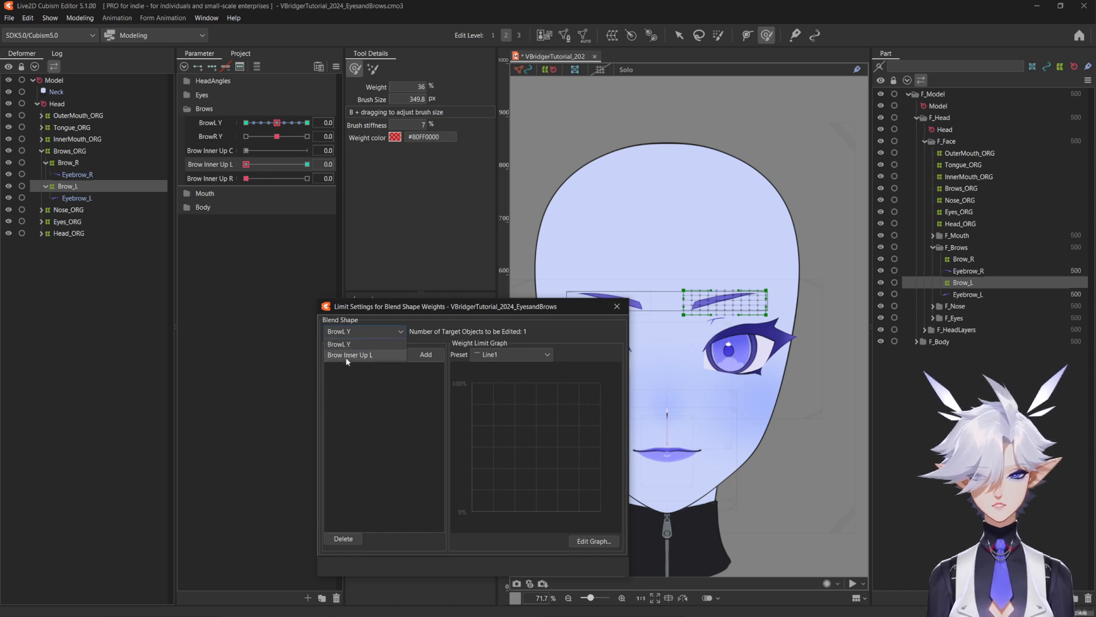
{"action": "left_click", "coordinate": [345, 358]}
{"action": "left_click", "coordinate": [359, 355]}
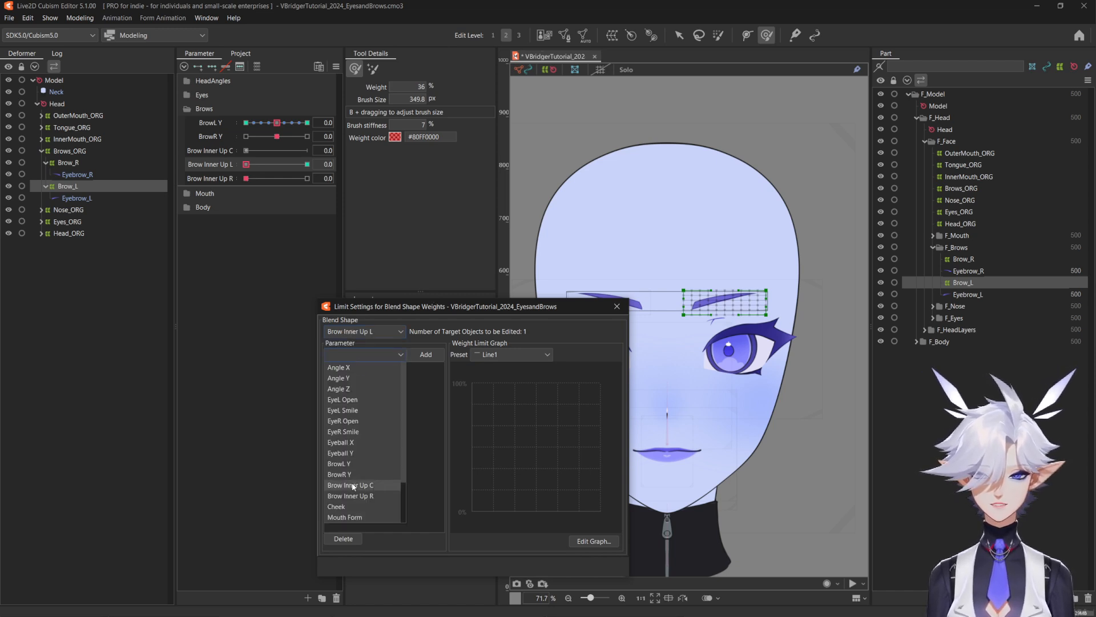
{"action": "left_click", "coordinate": [349, 464]}
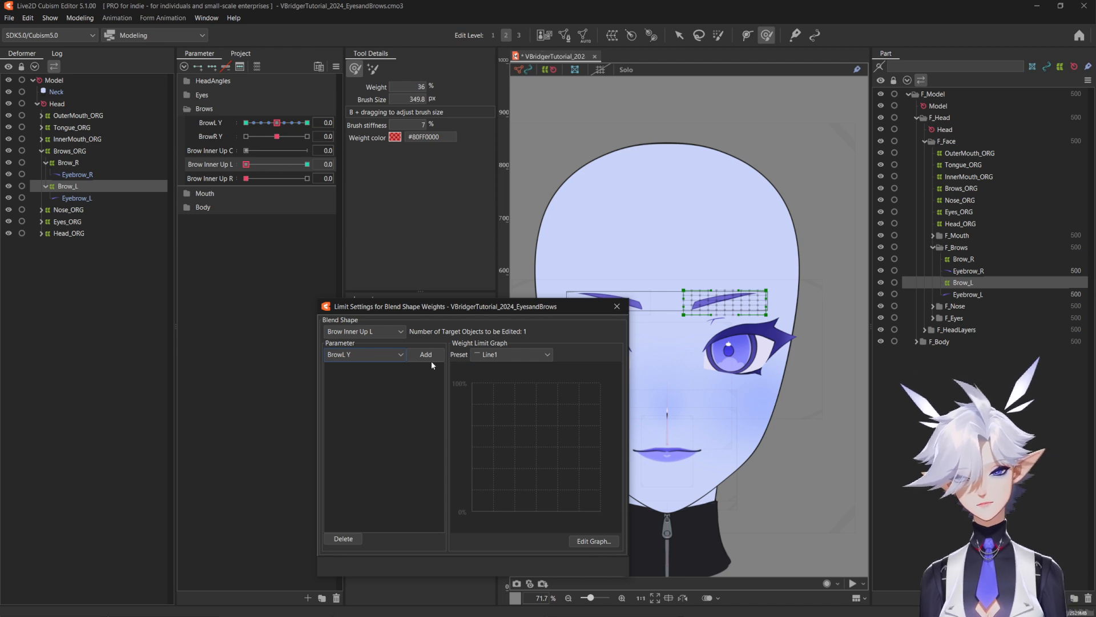
{"action": "left_click", "coordinate": [504, 353]}
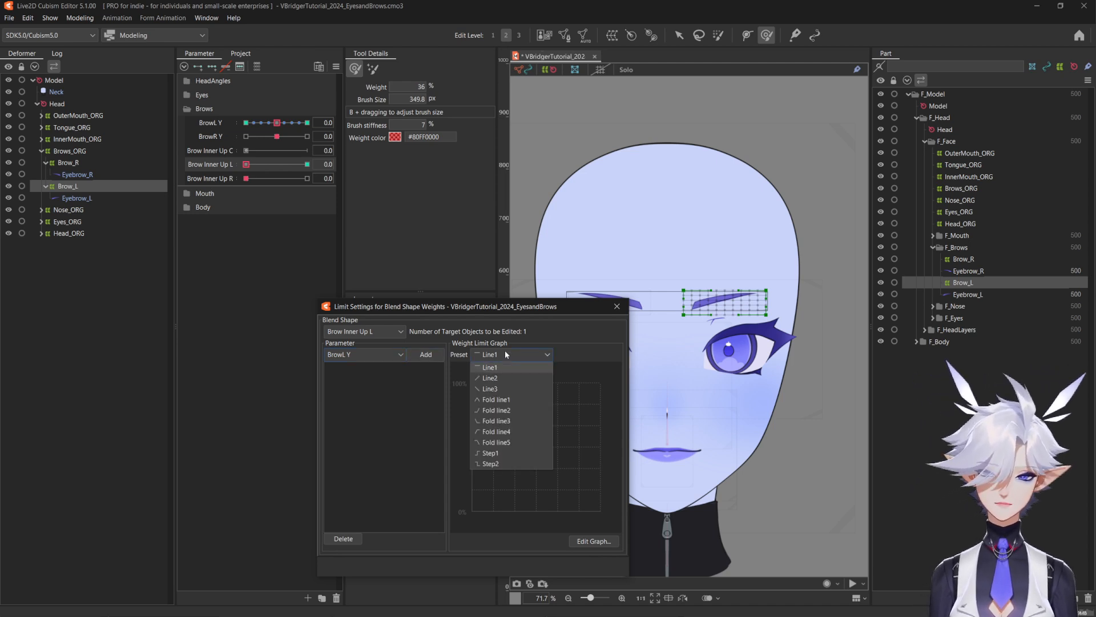
{"action": "left_click", "coordinate": [497, 443]}
{"action": "left_click", "coordinate": [428, 355]}
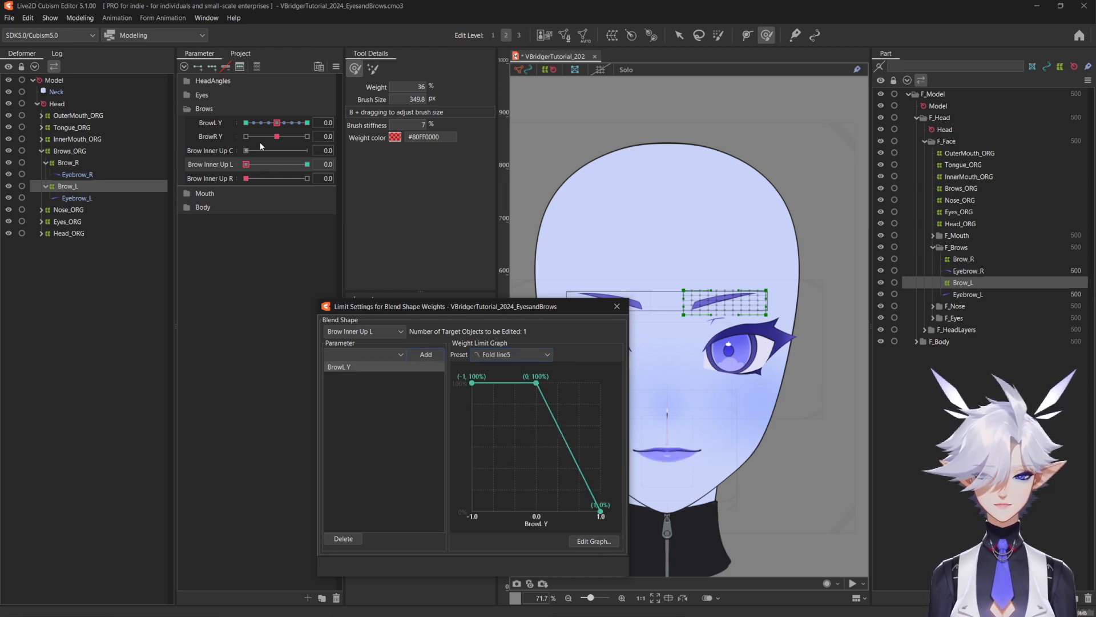
Check the limit by setting Brow Inner Up L to 1.0 and moving BrowL Y between -1.0 and 1.0
{"action": "left_click_drag", "start_coordinate": [267, 165], "coordinate": [311, 165]}
{"action": "left_click_drag", "start_coordinate": [274, 124], "coordinate": [317, 135]}
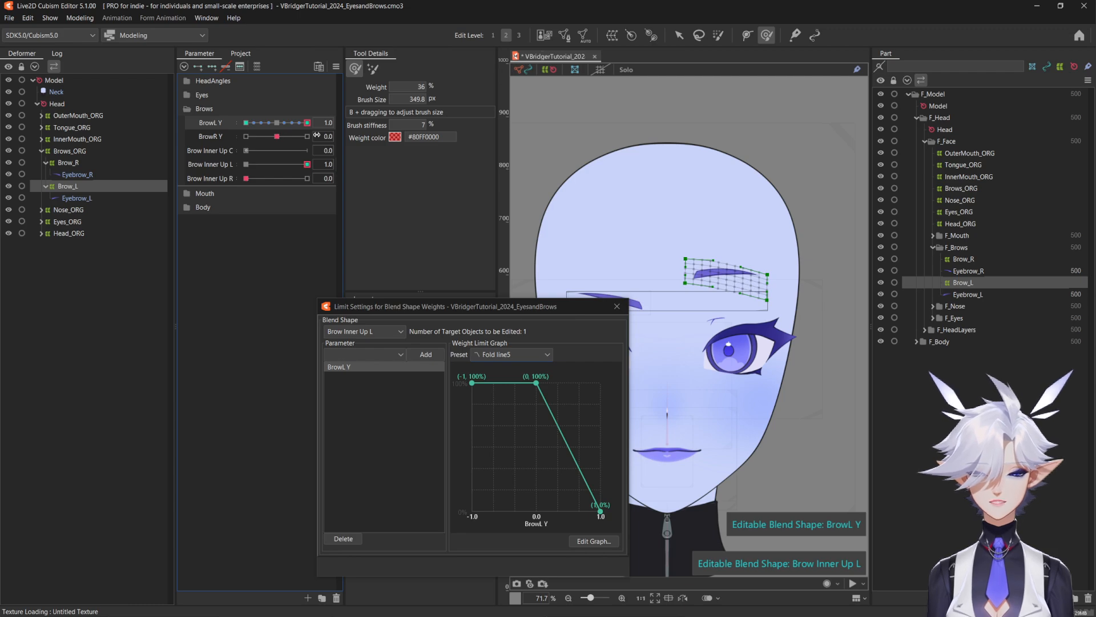
{"action": "left_click_drag", "start_coordinate": [307, 123], "coordinate": [246, 123]}
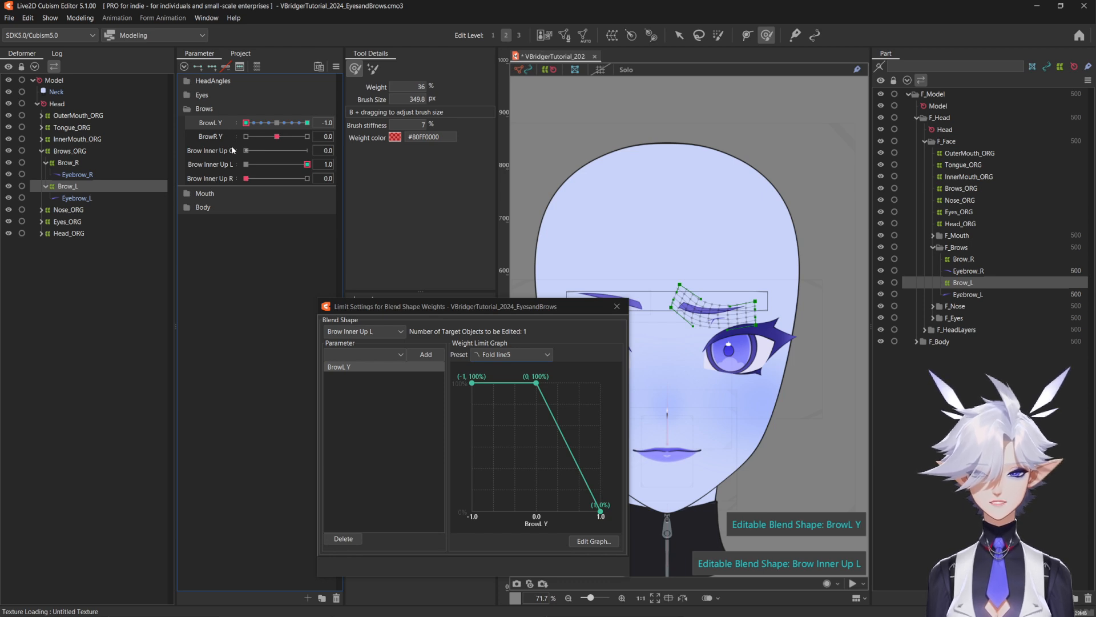
{"action": "left_click_drag", "start_coordinate": [246, 123], "coordinate": [308, 124]}
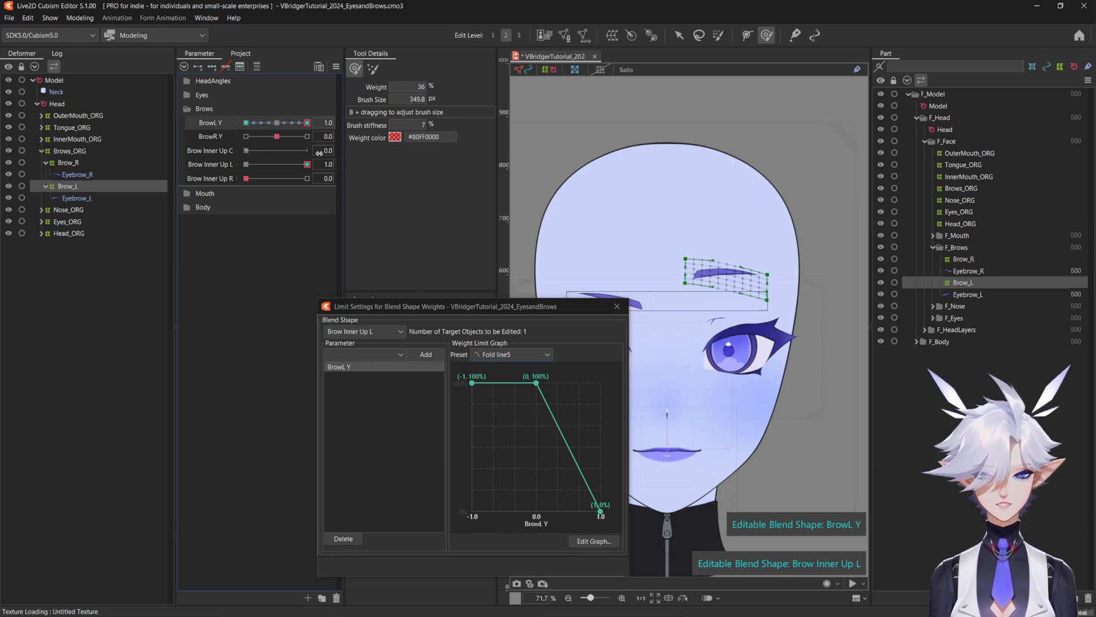
Limit the Brow_R deformer's Brow Inner Up R blend shape weight by BrowR Y, using the Fold line5 preset
{"action": "left_click", "coordinate": [76, 164]}
{"action": "left_click", "coordinate": [374, 332]}
{"action": "left_click", "coordinate": [367, 356]}
{"action": "left_click", "coordinate": [366, 355]}
{"action": "left_click", "coordinate": [357, 472]}
{"action": "left_click", "coordinate": [428, 355]}
Test Brow Inner Up R and BrowR Y at 1.0, close the weight limit settings, and reset the parameters to their defaults
{"action": "left_click_drag", "start_coordinate": [249, 178], "coordinate": [309, 179]}
{"action": "left_click_drag", "start_coordinate": [278, 137], "coordinate": [310, 139]}
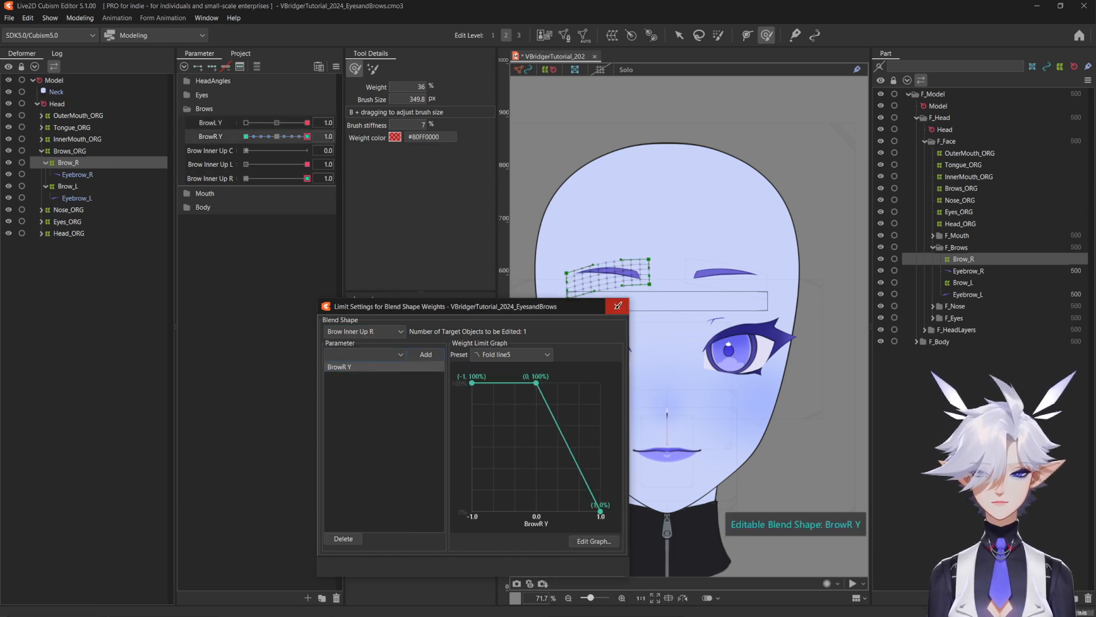
{"action": "left_click", "coordinate": [617, 307]}
{"action": "left_click", "coordinate": [337, 67]}
{"action": "left_click", "coordinate": [368, 68]}
Preview Brow Inner Up C at its maximum with both brows lowered in the physics settings, and save the model
{"action": "left_click", "coordinate": [80, 18]}
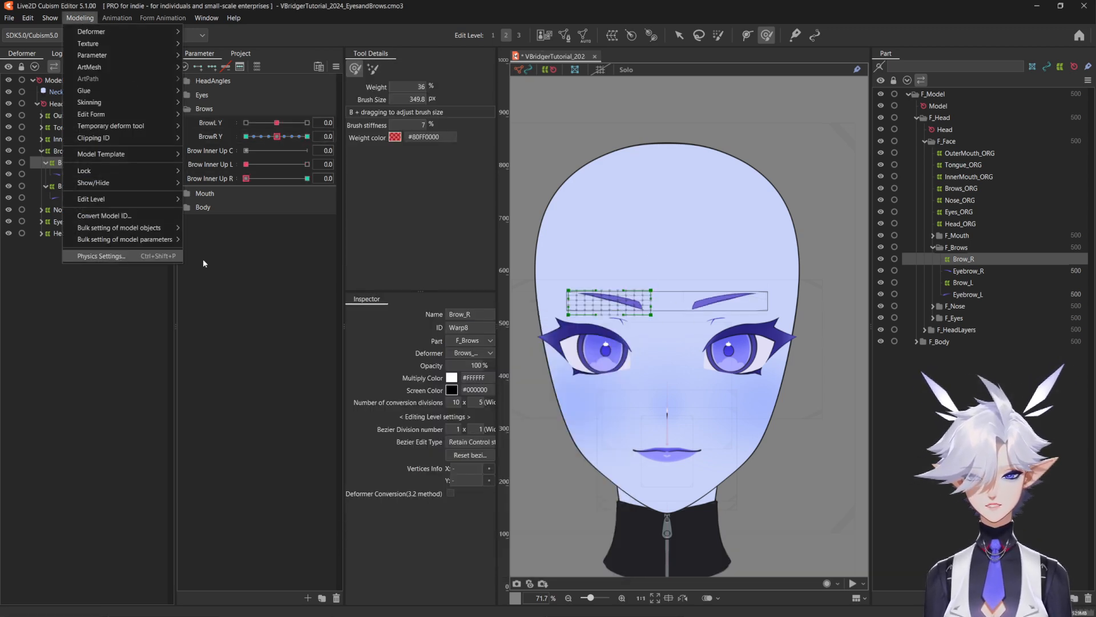
{"action": "left_click", "coordinate": [103, 256]}
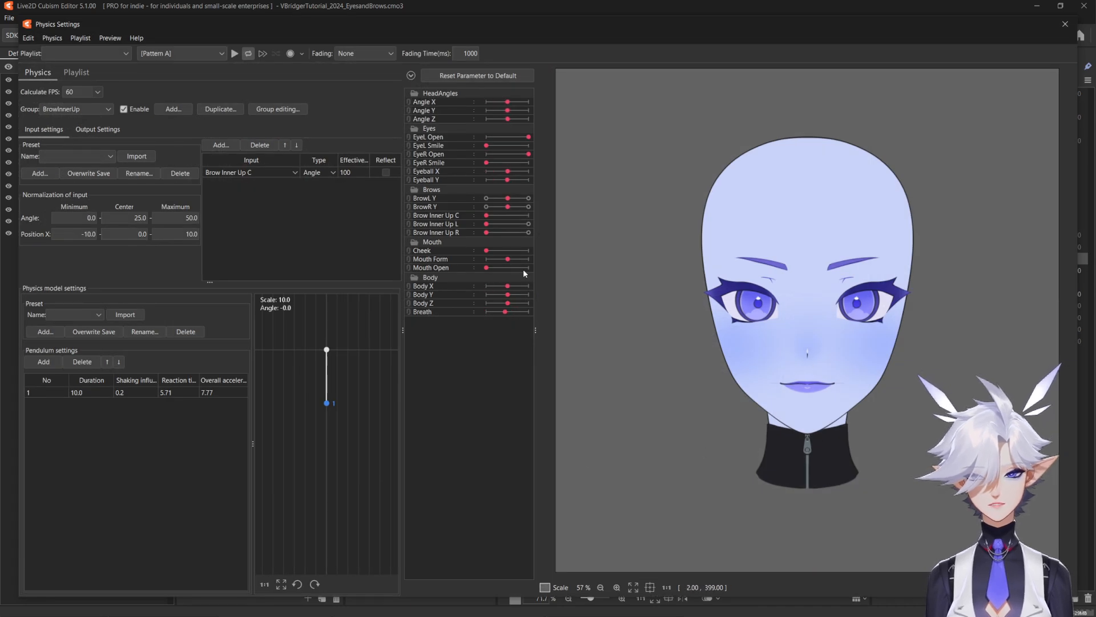
{"action": "left_click_drag", "start_coordinate": [495, 219], "coordinate": [566, 241]}
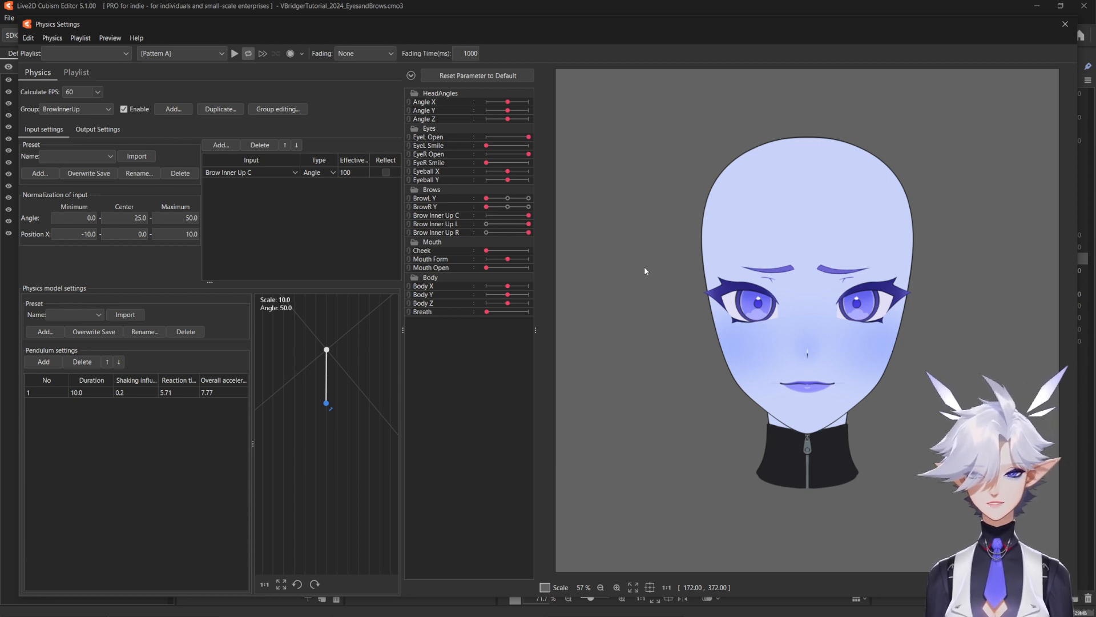
{"action": "left_click", "coordinate": [1076, 27]}
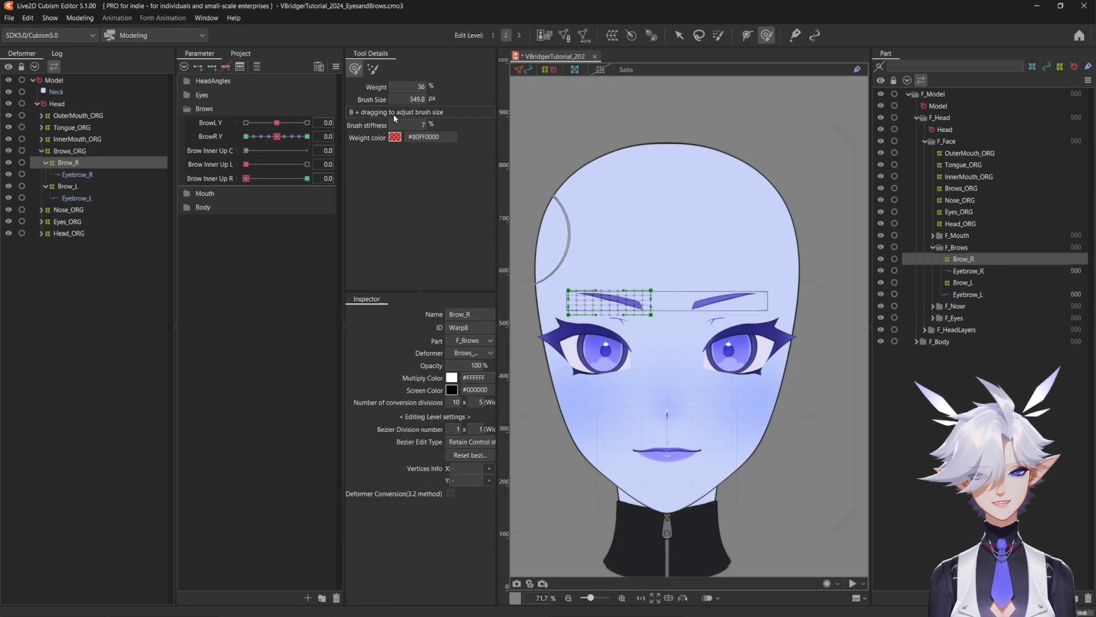
{"action": "key", "text": "ctrl+s"}
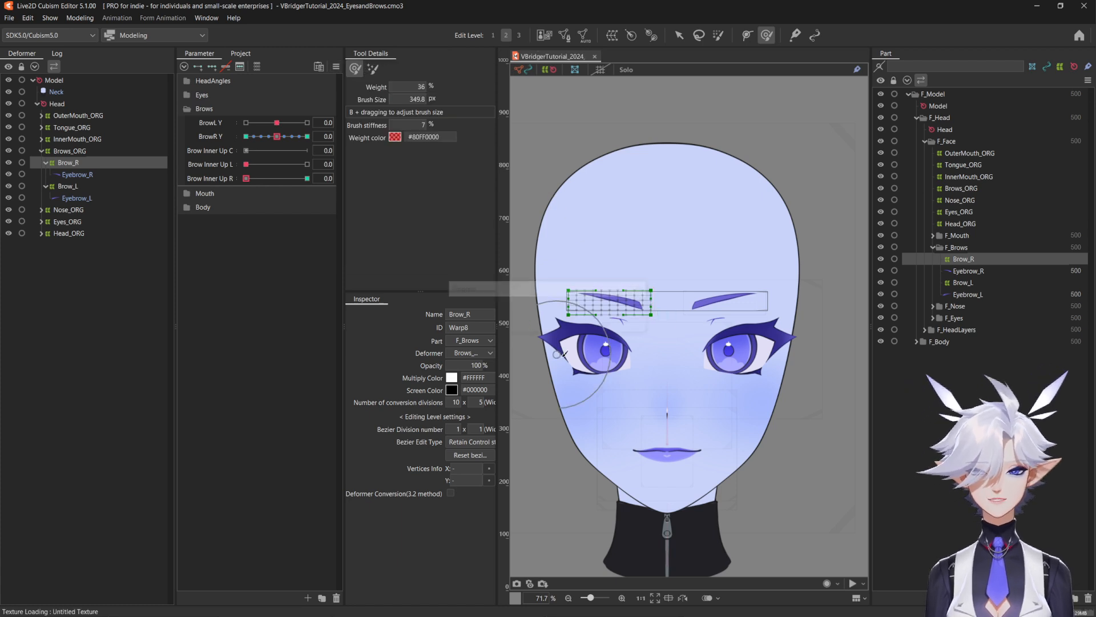
Collapse the Brows parameter group and the Brows_ORG deformer, and expand the Eyes_ORG deformer and the Eyes parameter group
{"action": "left_click", "coordinate": [188, 109]}
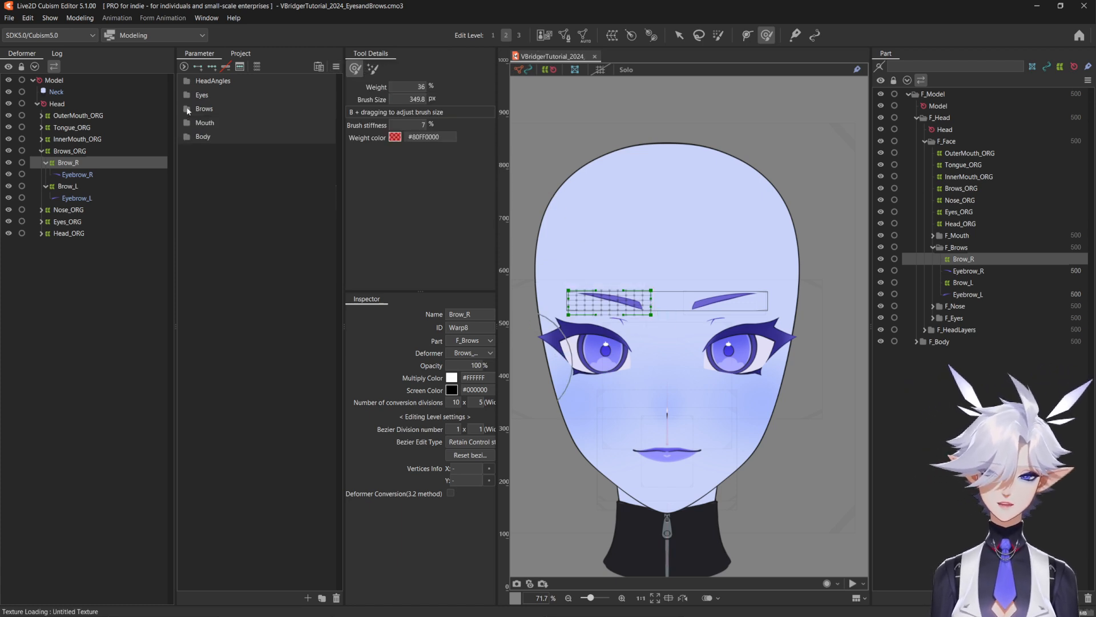
{"action": "left_click", "coordinate": [40, 150]}
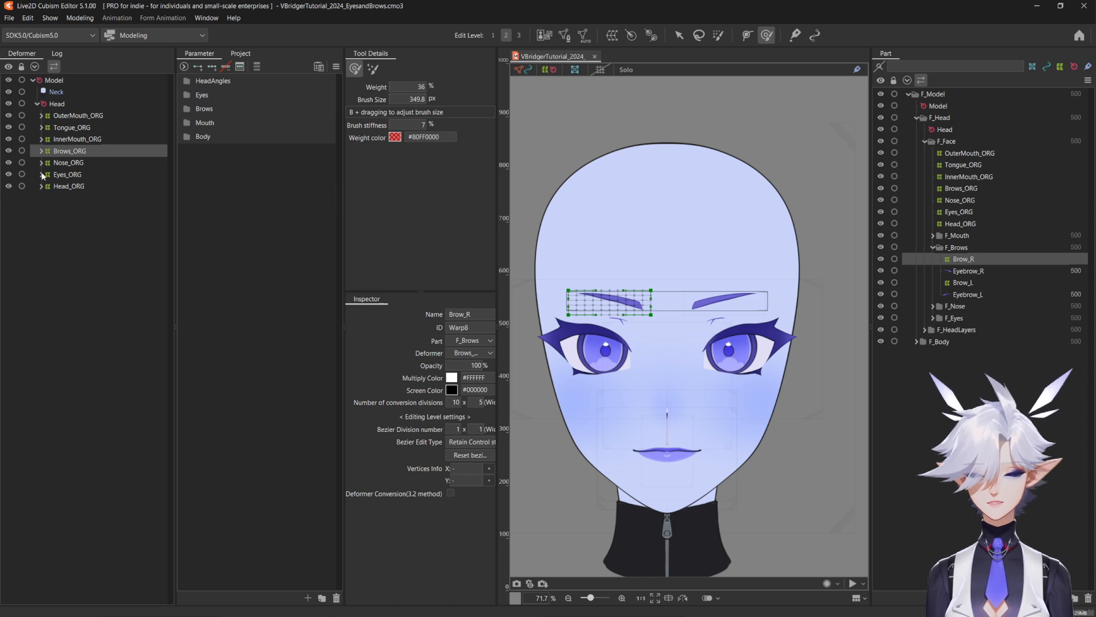
{"action": "left_click", "coordinate": [41, 174]}
{"action": "left_click", "coordinate": [186, 95]}
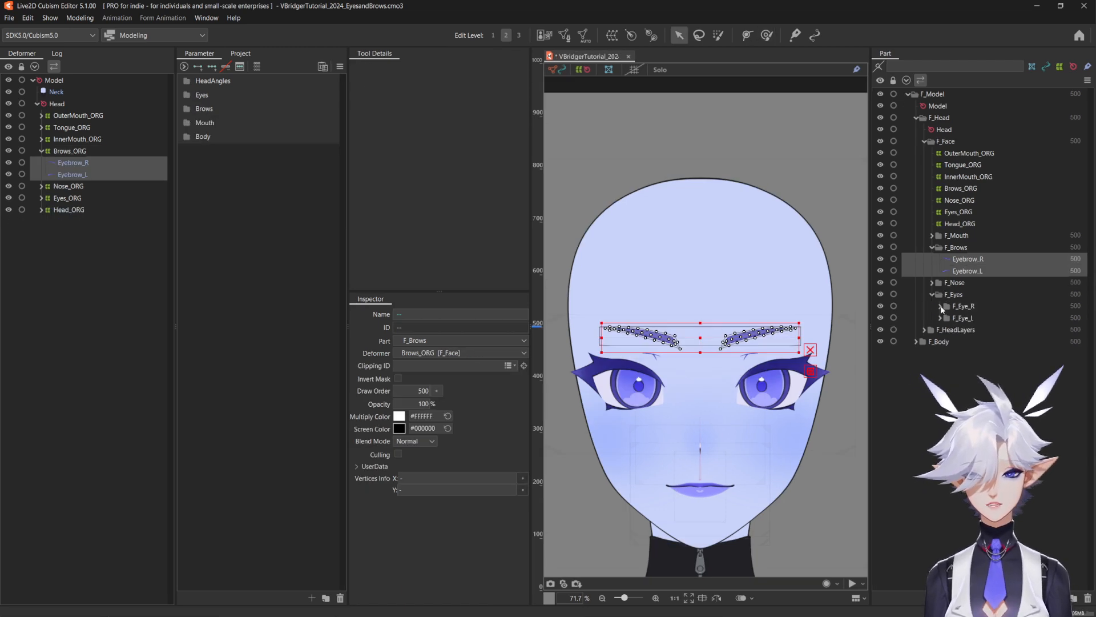
Generate automatic meshes for EyeClip_R and EyeClip_L with the Standard preset, and close the mesh generator
{"action": "left_click", "coordinate": [940, 306]}
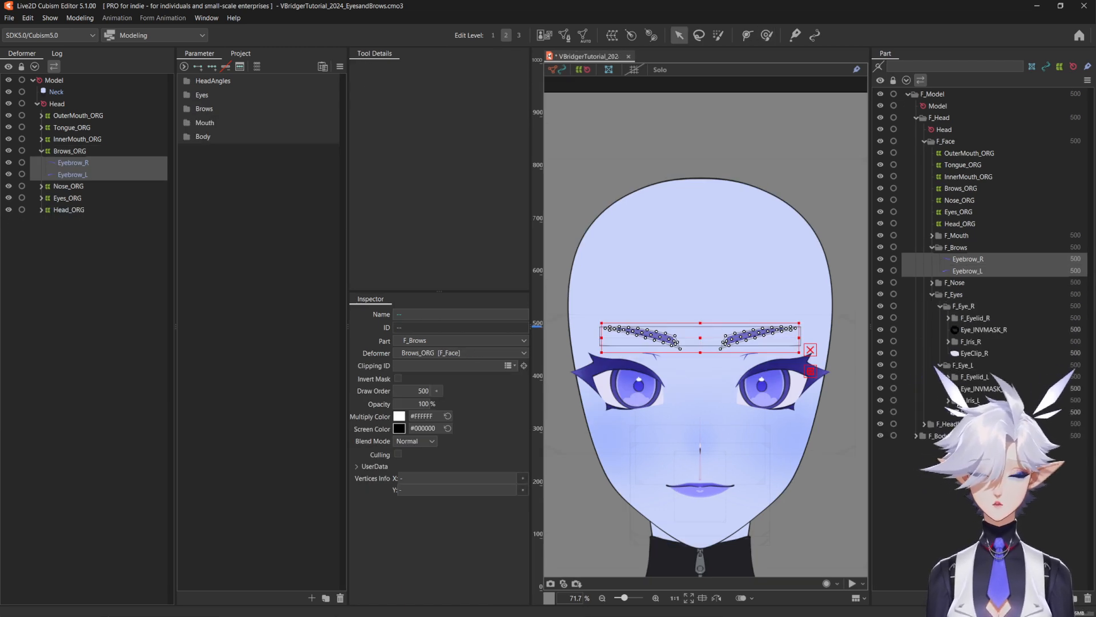
{"action": "left_click", "coordinate": [973, 354]}
{"action": "left_click", "coordinate": [971, 412], "text": "ctrl"}
{"action": "left_click", "coordinate": [565, 35]}
{"action": "left_click", "coordinate": [416, 252]}
{"action": "left_click", "coordinate": [412, 262]}
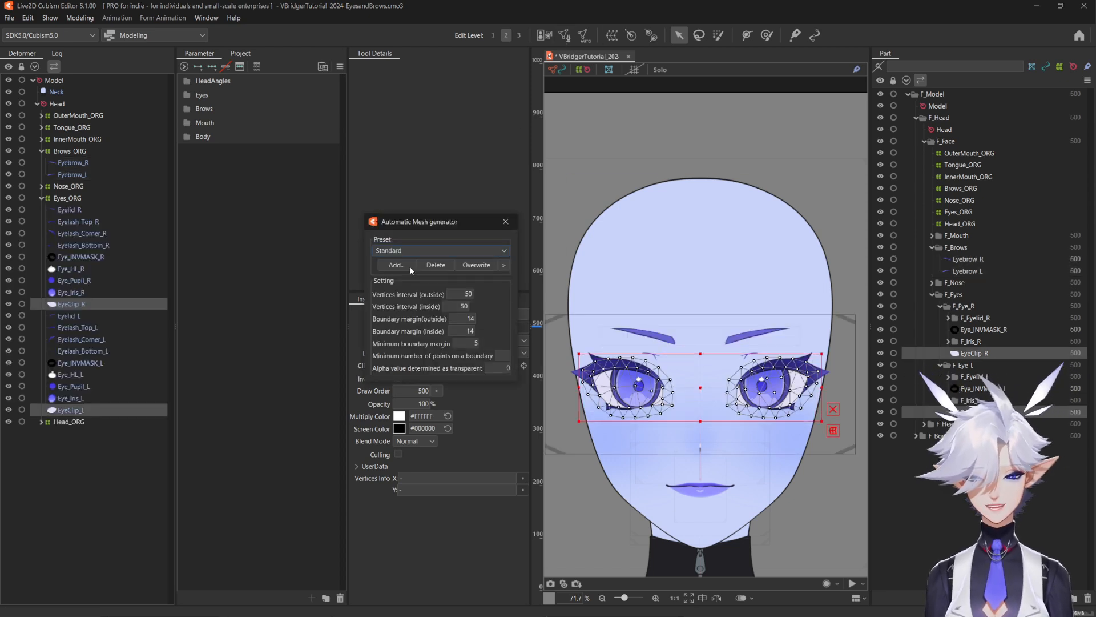
{"action": "left_click", "coordinate": [403, 250]}
{"action": "left_click", "coordinate": [395, 296]}
{"action": "left_click", "coordinate": [410, 252]}
{"action": "left_click", "coordinate": [411, 262]}
{"action": "left_click_drag", "start_coordinate": [461, 305], "coordinate": [462, 294]}
{"action": "left_click", "coordinate": [505, 221]}
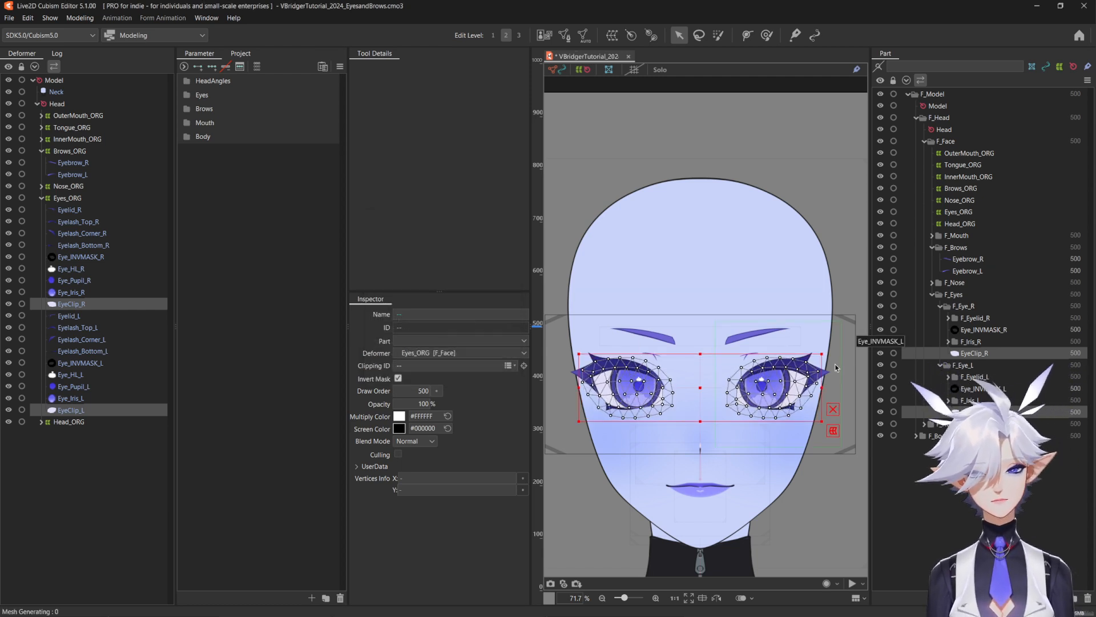
Open Eye_INVMASK_L and Eye_INVMASK_R for mesh editing with the model image shown, and erase their existing meshes
{"action": "left_click", "coordinate": [984, 390]}
{"action": "left_click", "coordinate": [962, 331], "text": "ctrl"}
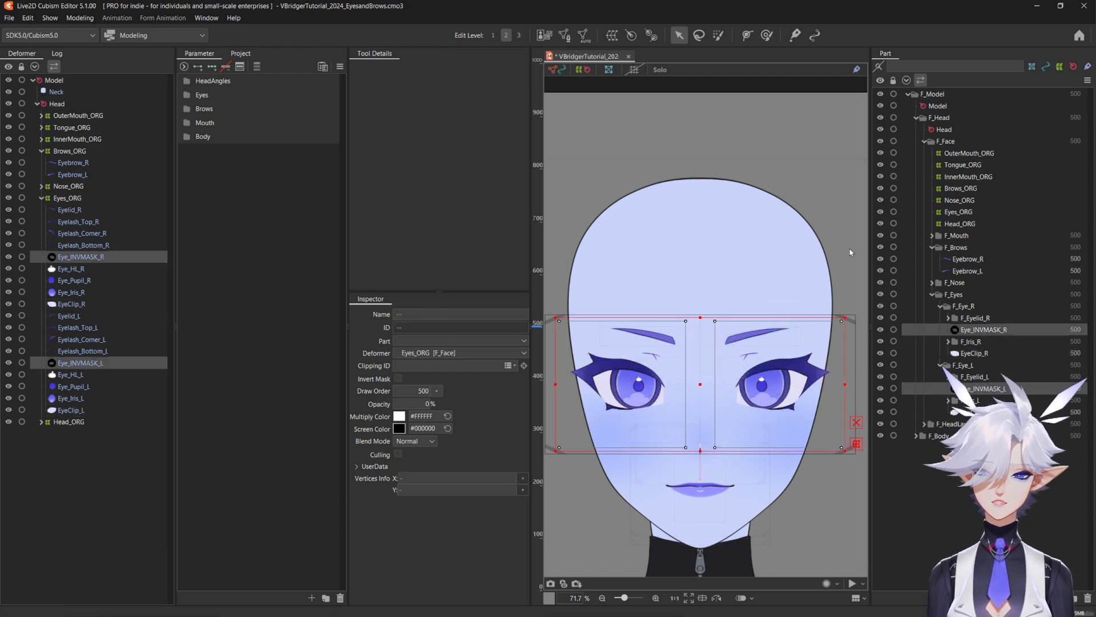
{"action": "key", "text": "ctrl+e"}
{"action": "left_click", "coordinate": [601, 89]}
{"action": "left_click", "coordinate": [608, 110]}
{"action": "left_click", "coordinate": [436, 68]}
{"action": "mouse_move", "coordinate": [551, 370]}
{"action": "left_mouse_down"}
{"action": "mouse_move", "coordinate": [585, 399]}
{"action": "mouse_move", "coordinate": [707, 362]}
{"action": "mouse_move", "coordinate": [554, 341]}
{"action": "left_mouse_up"}
{"action": "left_click", "coordinate": [474, 69]}
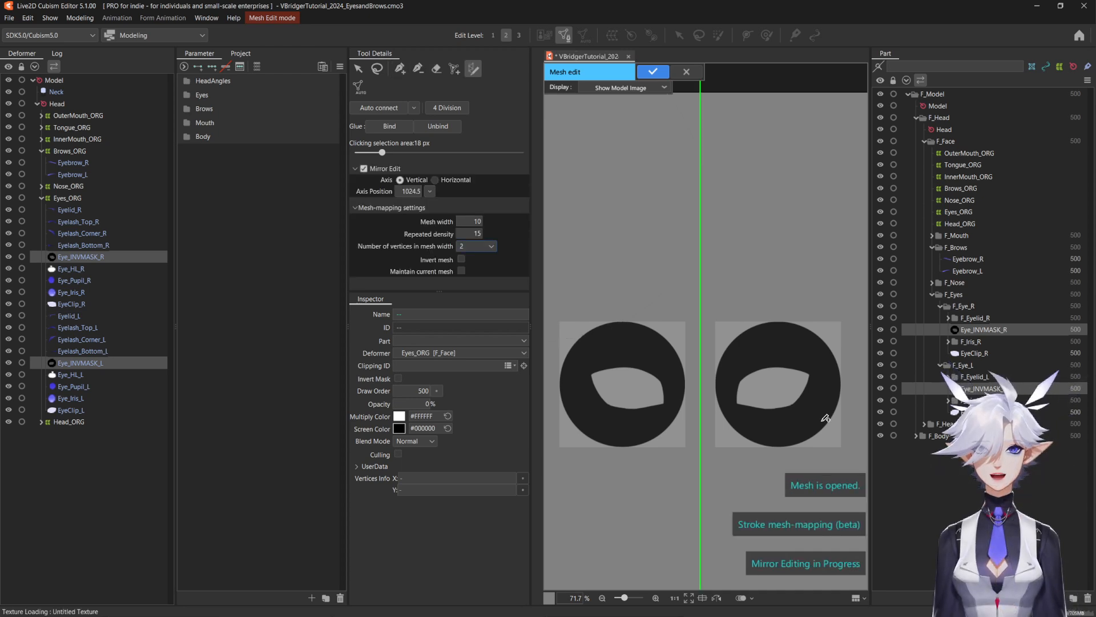
Draw a mirrored mesh stroke along the upper edge of the inverted mask's eye opening
{"action": "scroll", "coordinate": [785, 392], "scroll_direction": "up", "scroll_amount": 8}
{"action": "left_click", "coordinate": [592, 440]}
{"action": "left_click", "coordinate": [654, 324]}
{"action": "left_click", "coordinate": [691, 313]}
{"action": "left_click", "coordinate": [768, 307]}
{"action": "left_click", "coordinate": [808, 308]}
{"action": "left_click", "coordinate": [808, 331]}
Set the stroke mesh to inverted, with 3 vertices in the mesh width and a repeated density of 10
{"action": "left_click", "coordinate": [461, 259]}
{"action": "left_click_drag", "start_coordinate": [668, 325], "coordinate": [720, 320]}
{"action": "left_click", "coordinate": [490, 247]}
{"action": "left_click", "coordinate": [474, 268]}
{"action": "left_click_drag", "start_coordinate": [591, 362], "coordinate": [584, 365]}
{"action": "left_click_drag", "start_coordinate": [783, 374], "coordinate": [725, 375]}
{"action": "left_click", "coordinate": [470, 234]}
{"action": "type", "text": "10"}
Fit the stroke's control points to the upper edge of the mask's eye opening and confirm the stroke
{"action": "left_click_drag", "start_coordinate": [802, 326], "coordinate": [796, 328]}
{"action": "left_click_drag", "start_coordinate": [599, 425], "coordinate": [742, 423]}
{"action": "scroll", "coordinate": [656, 434], "scroll_direction": "up", "scroll_amount": 2}
{"action": "mouse_move", "coordinate": [669, 429]}
{"action": "left_mouse_down"}
{"action": "mouse_move", "coordinate": [669, 406]}
{"action": "mouse_move", "coordinate": [680, 409]}
{"action": "left_mouse_up"}
{"action": "scroll", "coordinate": [639, 428], "scroll_direction": "up", "scroll_amount": 2}
{"action": "scroll", "coordinate": [707, 311], "scroll_direction": "down", "scroll_amount": 2}
{"action": "left_click_drag", "start_coordinate": [615, 469], "coordinate": [593, 456]}
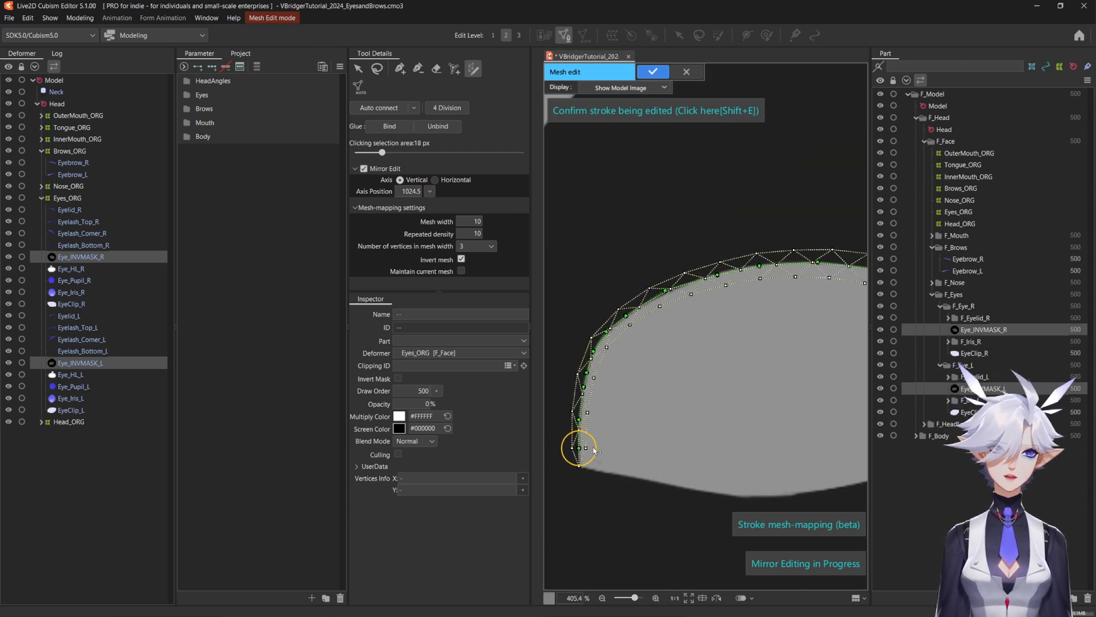
{"action": "left_click_drag", "start_coordinate": [800, 343], "coordinate": [631, 352]}
{"action": "left_click_drag", "start_coordinate": [782, 341], "coordinate": [792, 323]}
{"action": "scroll", "coordinate": [667, 374], "scroll_direction": "down", "scroll_amount": 2}
{"action": "left_click_drag", "start_coordinate": [667, 373], "coordinate": [748, 296]}
{"action": "key", "text": "shift+e"}
Draw a second mesh stroke along the lower edge of the mask's eye opening with a mesh width of 6
{"action": "left_click", "coordinate": [567, 368]}
{"action": "left_click", "coordinate": [685, 389]}
{"action": "double_click", "coordinate": [856, 251]}
{"action": "left_click", "coordinate": [471, 222]}
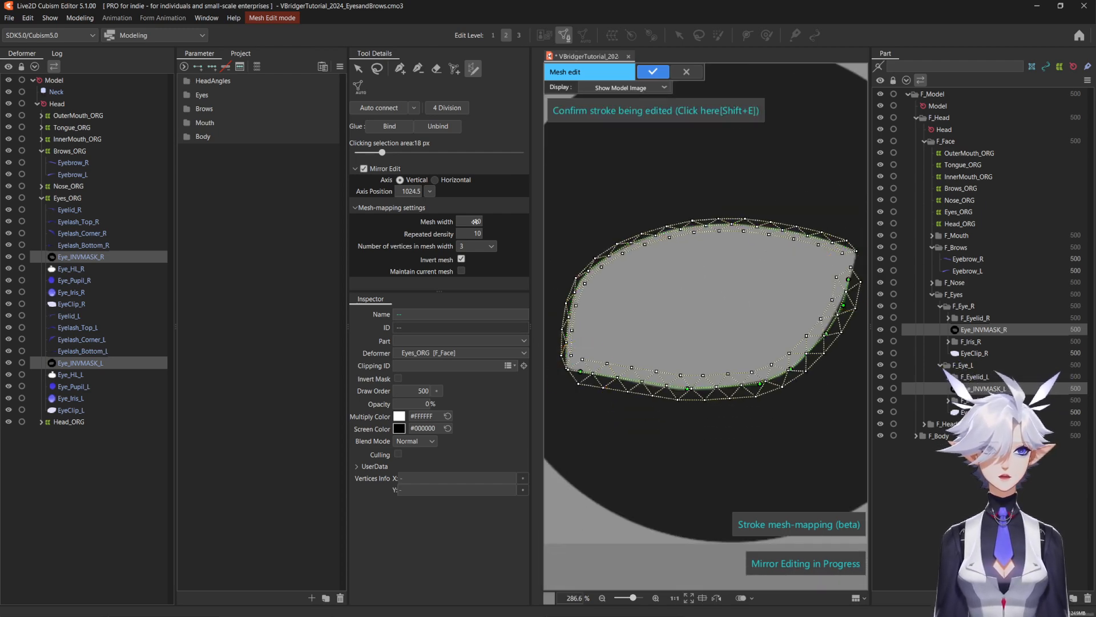
{"action": "type", "text": "6"}
Fit the lower stroke's control points to the curved edge of the mask's eye opening and confirm the stroke
{"action": "scroll", "coordinate": [652, 401], "scroll_direction": "up", "scroll_amount": 2}
{"action": "left_click_drag", "start_coordinate": [740, 374], "coordinate": [737, 378]}
{"action": "left_click_drag", "start_coordinate": [822, 366], "coordinate": [560, 400]}
{"action": "left_click_drag", "start_coordinate": [712, 372], "coordinate": [718, 367]}
{"action": "left_click_drag", "start_coordinate": [812, 240], "coordinate": [816, 244]}
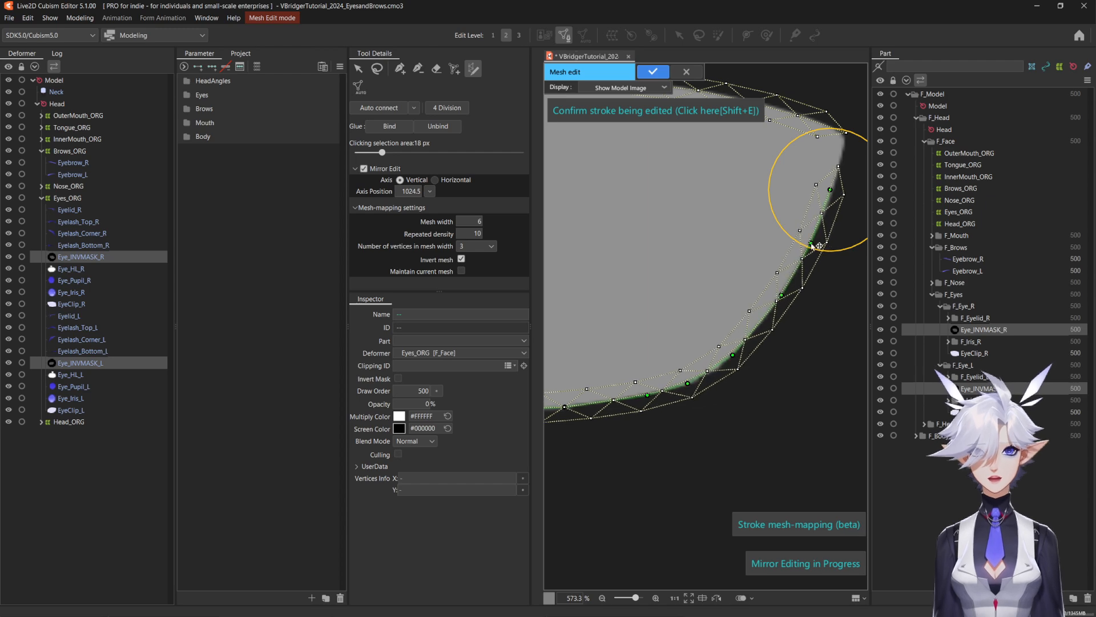
{"action": "key", "text": "shift+e"}
Connect the upper and lower mesh strips at both corners of the eye opening, and apply the mask mesh edit
{"action": "scroll", "coordinate": [835, 145], "scroll_direction": "up", "scroll_amount": 2}
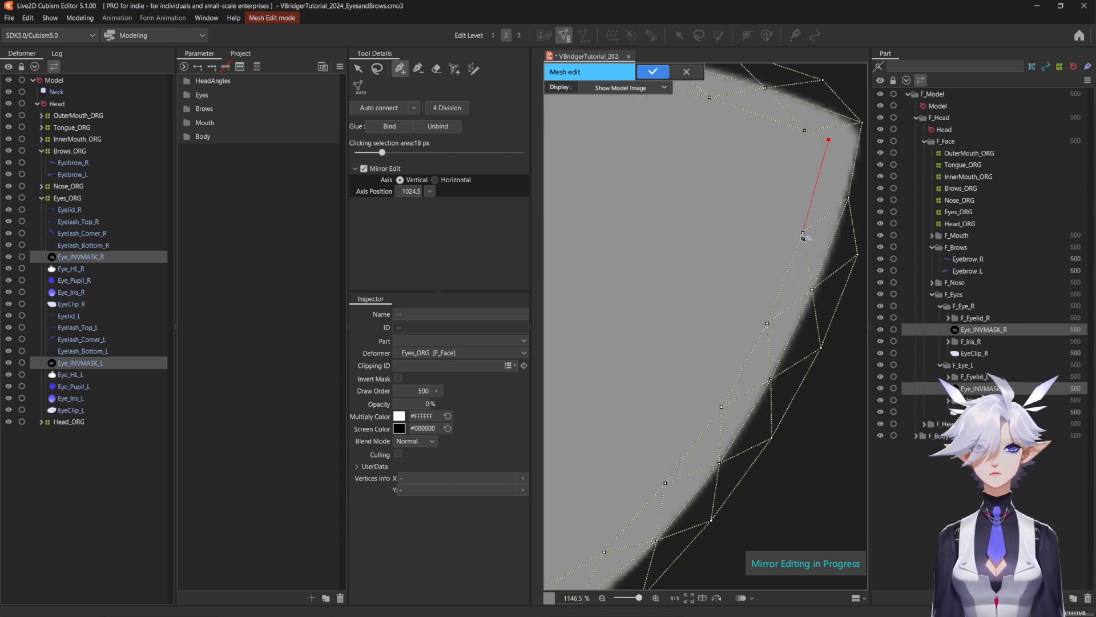
{"action": "left_click", "coordinate": [803, 234]}
{"action": "scroll", "coordinate": [747, 250], "scroll_direction": "down", "scroll_amount": 4}
{"action": "scroll", "coordinate": [746, 249], "scroll_direction": "up", "scroll_amount": 2}
{"action": "left_click_drag", "start_coordinate": [559, 303], "coordinate": [689, 334]}
{"action": "scroll", "coordinate": [672, 351], "scroll_direction": "up", "scroll_amount": 4}
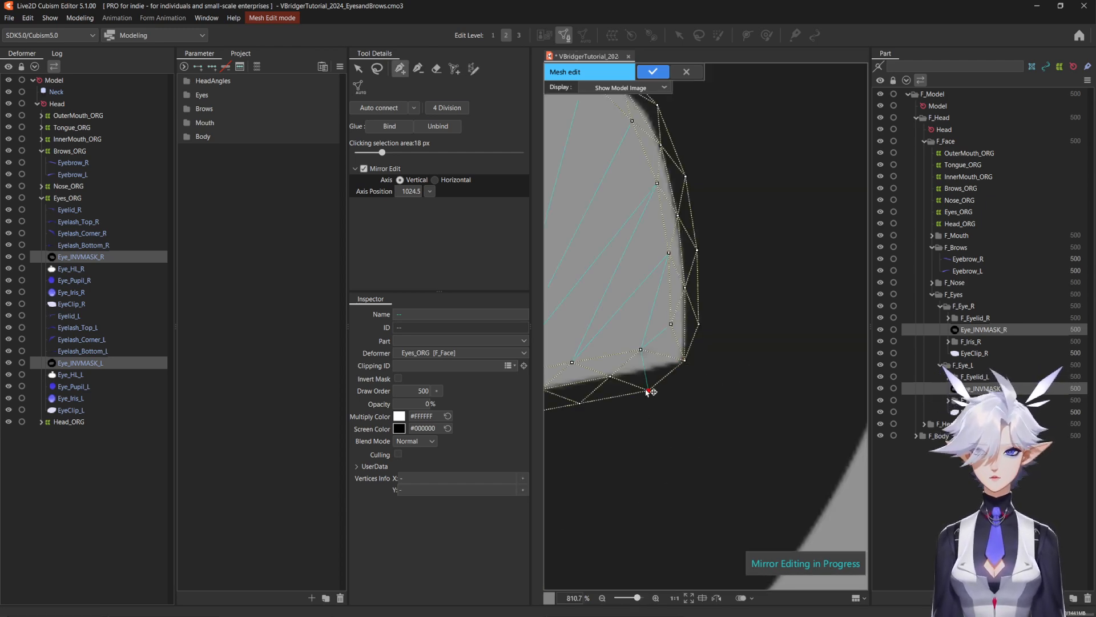
{"action": "scroll", "coordinate": [700, 377], "scroll_direction": "down", "scroll_amount": 5}
{"action": "scroll", "coordinate": [620, 366], "scroll_direction": "up", "scroll_amount": 1}
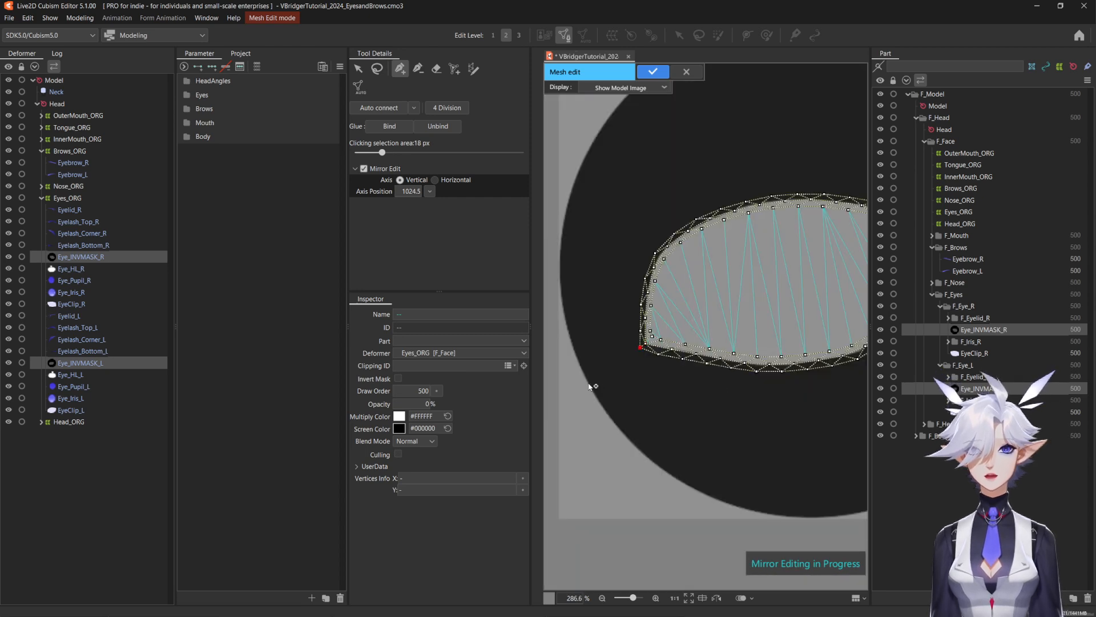
{"action": "scroll", "coordinate": [611, 411], "scroll_direction": "down", "scroll_amount": 4}
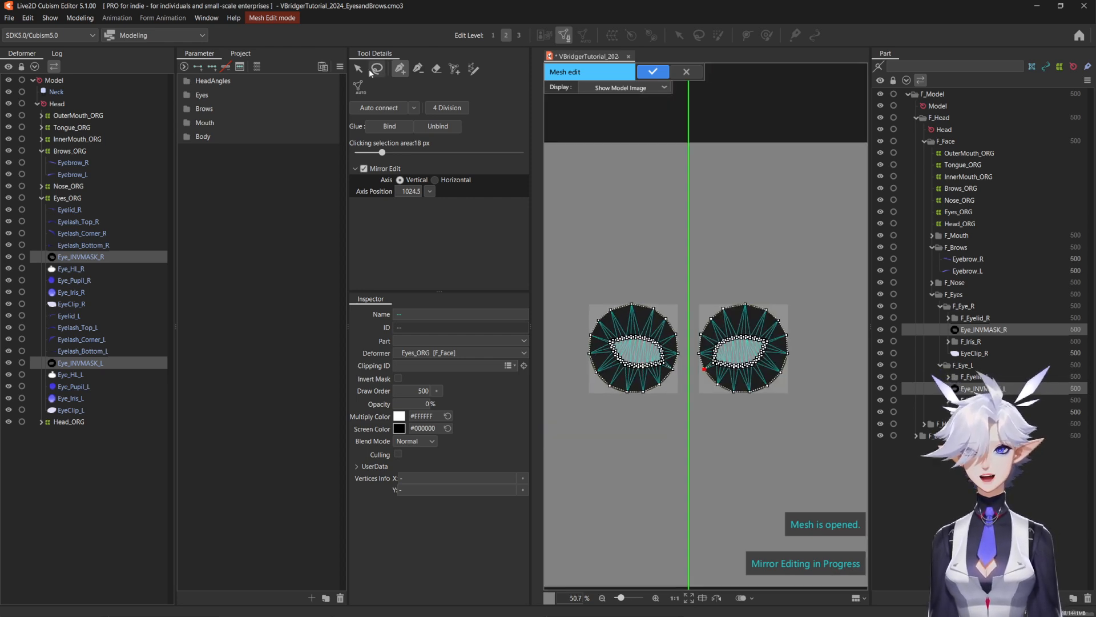
{"action": "left_click", "coordinate": [360, 69]}
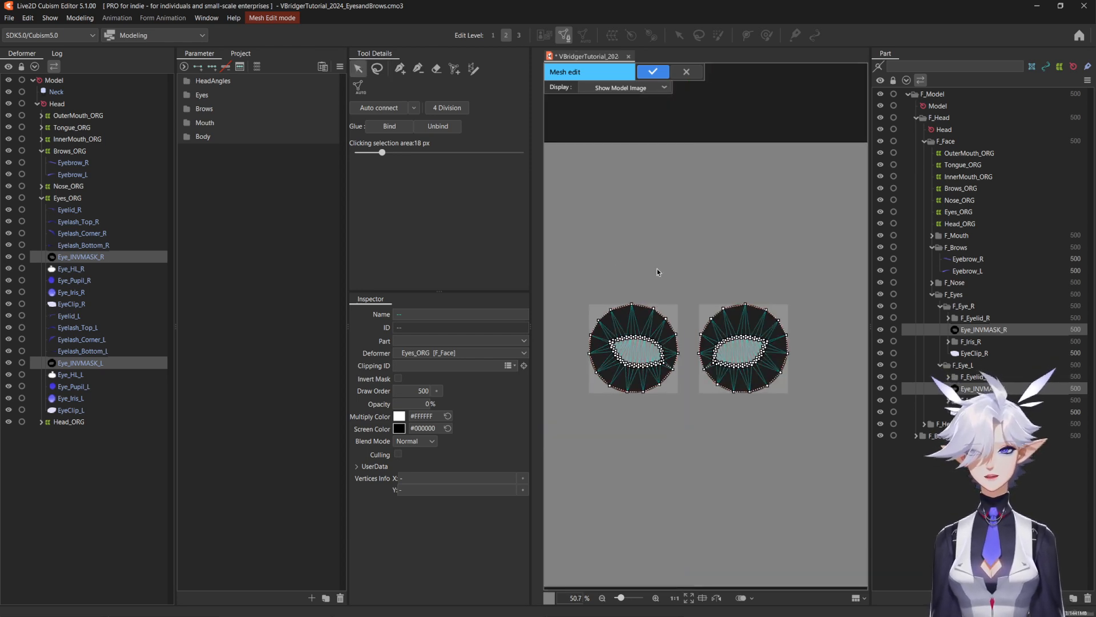
{"action": "left_click", "coordinate": [652, 73]}
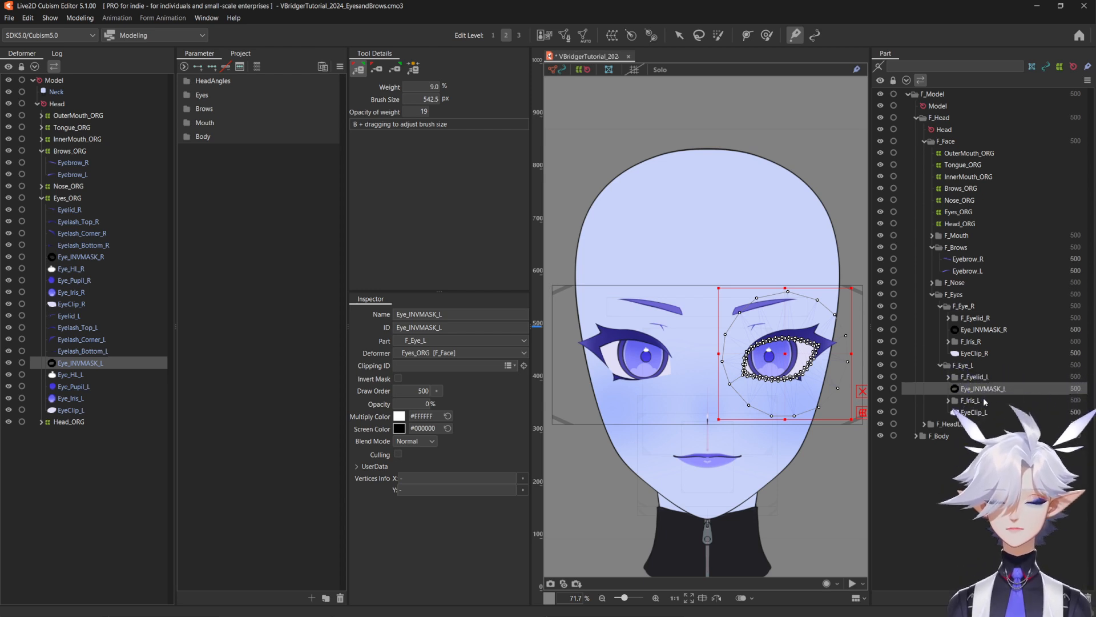
Duplicate the Eye_INVMASK_L and Eye_INVMASK_R art meshes
{"action": "key", "text": "ctrl+s"}
{"action": "left_click", "coordinate": [975, 331]}
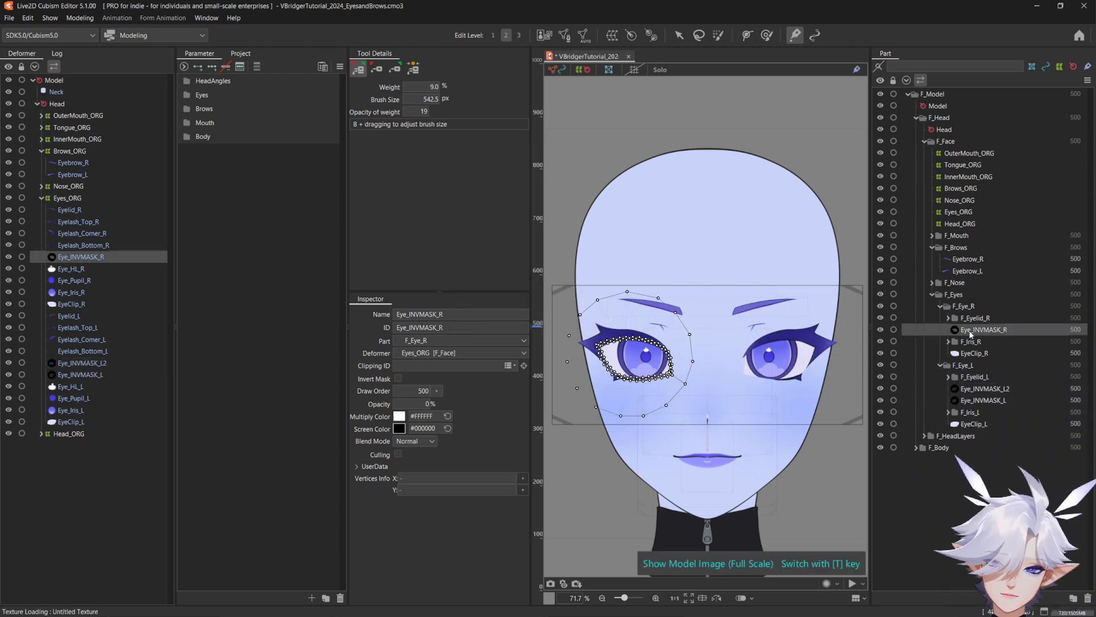
{"action": "key", "text": "ctrl+d"}
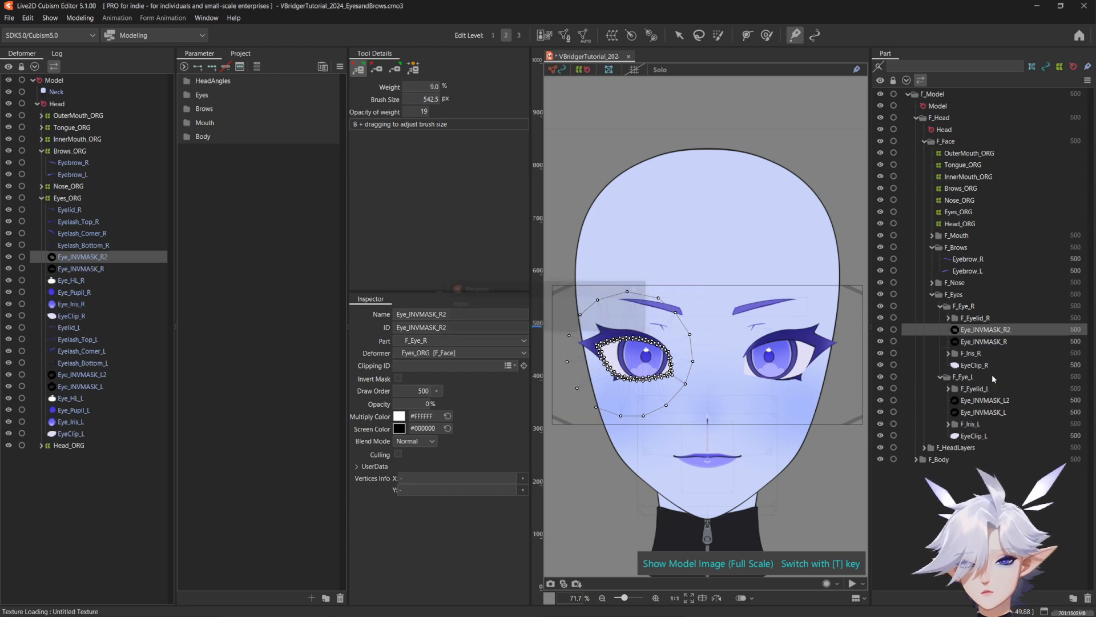
Glue each inverted eye mask to its duplicate along the shared mesh vertices
{"action": "left_click", "coordinate": [984, 341], "text": "ctrl"}
{"action": "key", "text": "ctrl+m"}
{"action": "left_click", "coordinate": [653, 71]}
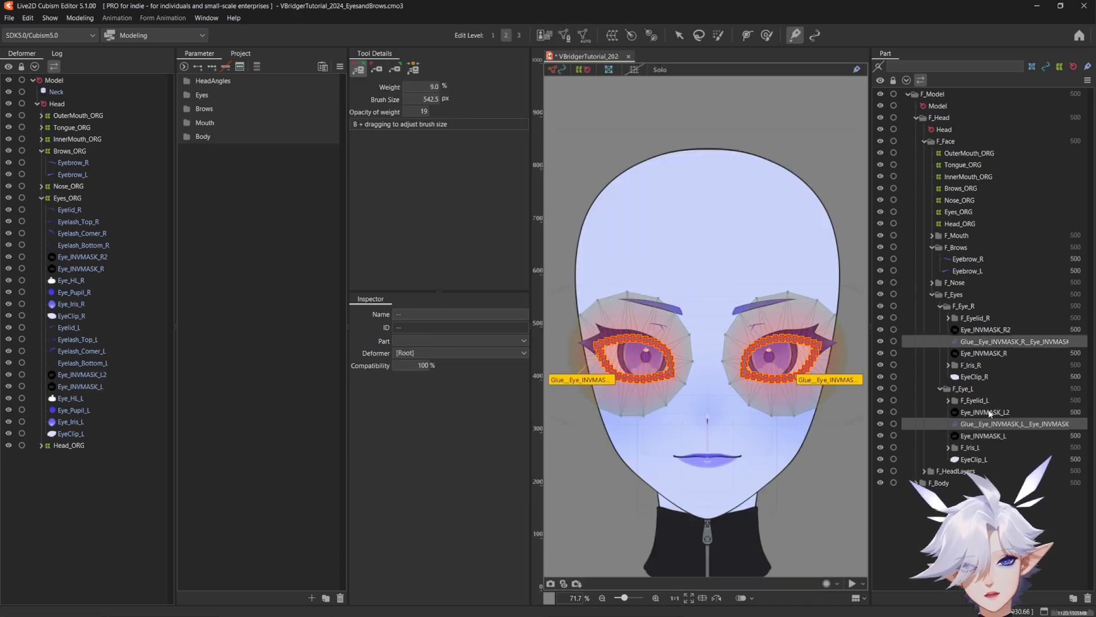
Try moving Eye_INVMASK_L and Eye_INVMASK_R together, and undo the move
{"action": "left_click", "coordinate": [983, 436]}
{"action": "left_click", "coordinate": [984, 353], "text": "ctrl"}
{"action": "mouse_move", "coordinate": [708, 316]}
{"action": "left_mouse_down"}
{"action": "mouse_move", "coordinate": [709, 347]}
{"action": "mouse_move", "coordinate": [710, 313]}
{"action": "left_mouse_up"}
{"action": "key", "text": "ctrl+z"}
Brush the glue weights of both mask glues across the eyes, and test them by moving the original masks
{"action": "left_click", "coordinate": [998, 342]}
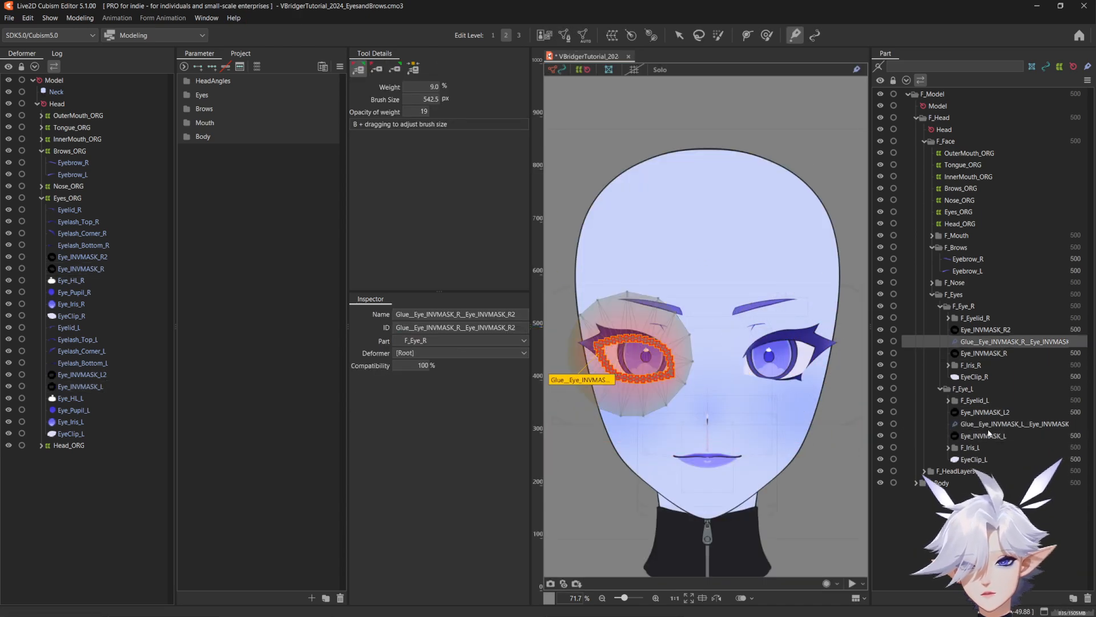
{"action": "left_click", "coordinate": [998, 424], "text": "ctrl"}
{"action": "left_click_drag", "start_coordinate": [579, 357], "coordinate": [816, 371]}
{"action": "left_click", "coordinate": [993, 436]}
{"action": "left_click", "coordinate": [989, 353], "text": "ctrl"}
{"action": "left_click_drag", "start_coordinate": [706, 353], "coordinate": [698, 383]}
Delete the outer ring of vertices from the Eye_INVMASK_R2 and Eye_INVMASK_L2 meshes, keeping only the strips around the eye openings
{"action": "left_click", "coordinate": [985, 330]}
{"action": "left_click", "coordinate": [986, 412], "text": "ctrl"}
{"action": "left_click_drag", "start_coordinate": [575, 273], "coordinate": [575, 287]}
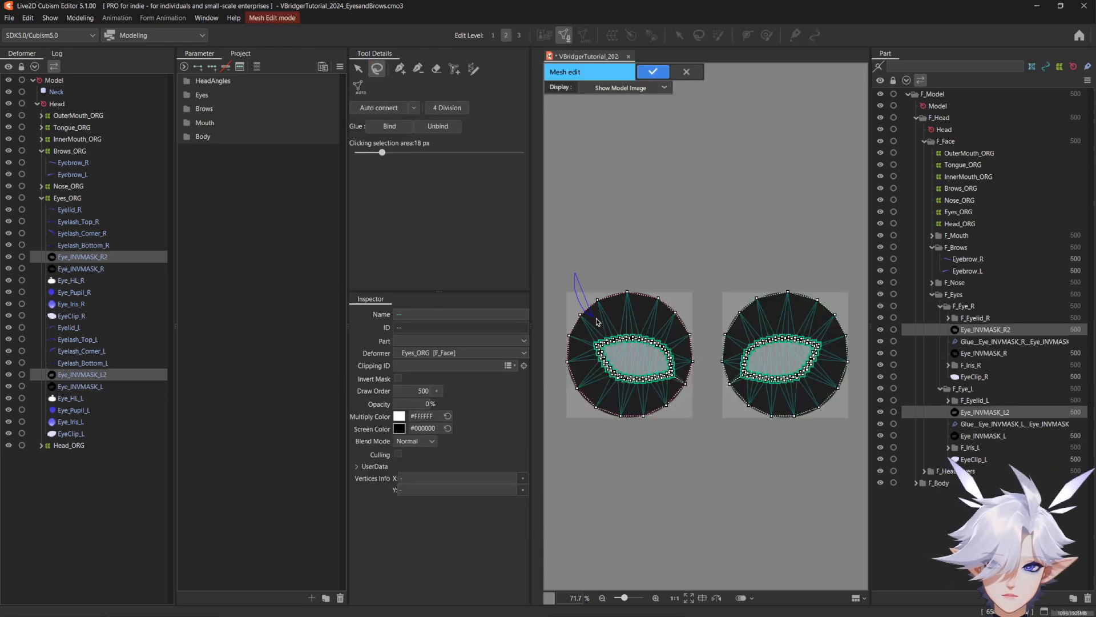
{"action": "left_click_drag", "start_coordinate": [640, 449], "coordinate": [582, 302]}
{"action": "key", "text": "Delete"}
{"action": "mouse_move", "coordinate": [735, 263]}
{"action": "left_mouse_down"}
{"action": "mouse_move", "coordinate": [862, 389]}
{"action": "mouse_move", "coordinate": [730, 335]}
{"action": "left_mouse_up"}
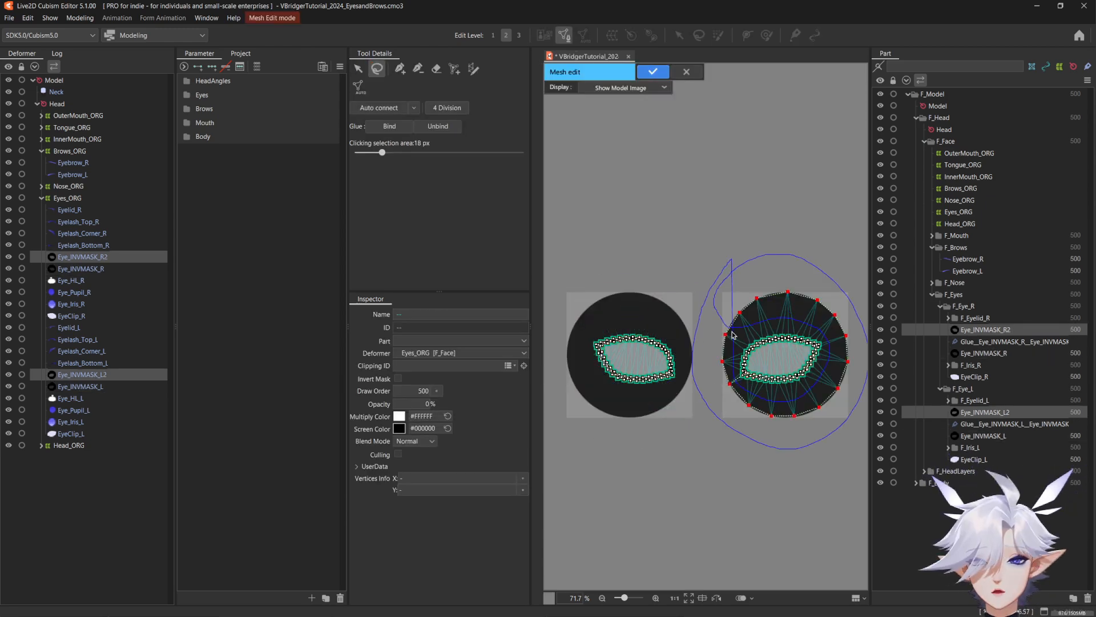
{"action": "key", "text": "Delete"}
{"action": "key", "text": "ctrl+e"}
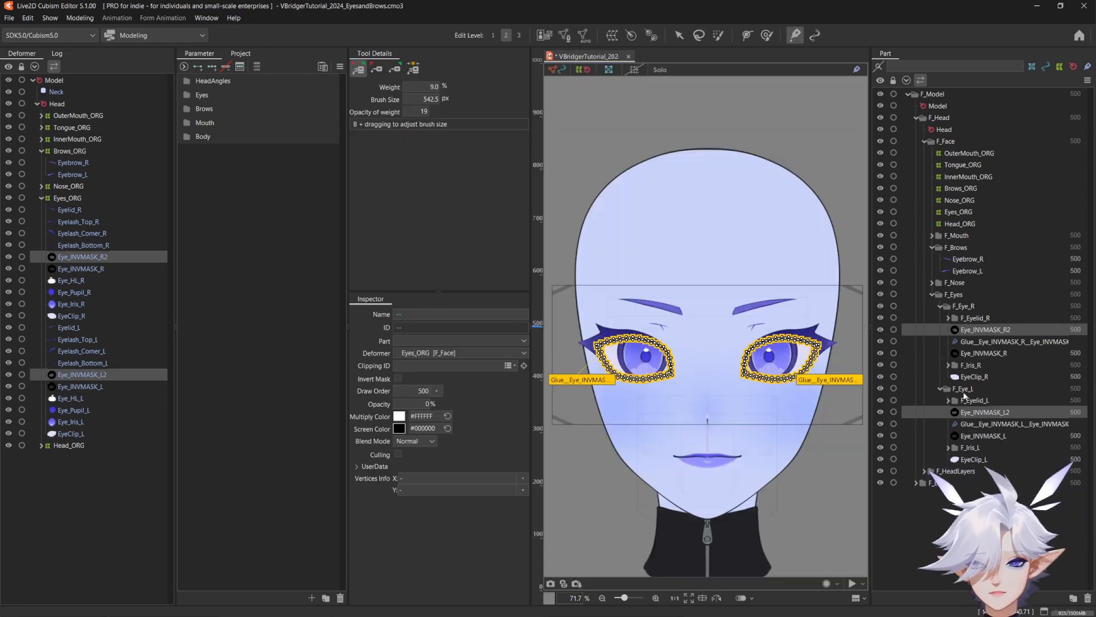
{"action": "left_click", "coordinate": [986, 329]}
{"action": "left_click_drag", "start_coordinate": [643, 357], "coordinate": [632, 354]}
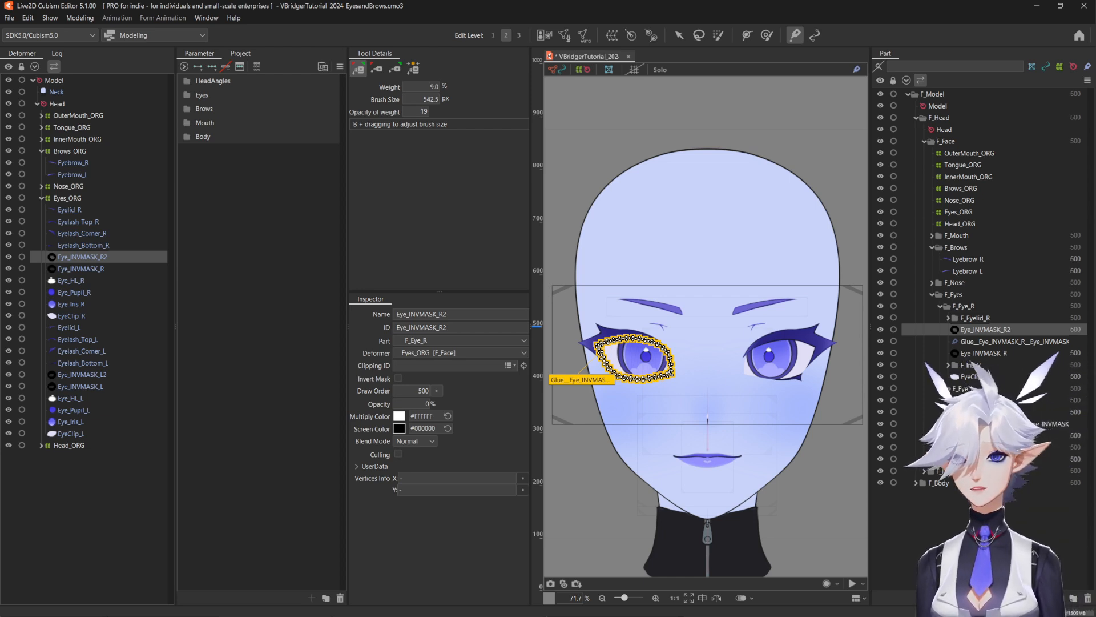
Open Eye_Iris_L and Eye_Iris_R for mesh editing and trace a stroke mesh around the iris outline with 2 vertices in the mesh width
{"action": "left_click", "coordinate": [71, 422]}
{"action": "left_click", "coordinate": [71, 303], "text": "ctrl"}
{"action": "left_click", "coordinate": [564, 35]}
{"action": "left_click", "coordinate": [473, 69]}
{"action": "left_click", "coordinate": [490, 246]}
{"action": "left_click", "coordinate": [479, 258]}
{"action": "scroll", "coordinate": [612, 366], "scroll_direction": "up", "scroll_amount": 6}
{"action": "mouse_move", "coordinate": [630, 349]}
{"action": "left_mouse_down"}
{"action": "mouse_move", "coordinate": [719, 398]}
{"action": "mouse_move", "coordinate": [624, 313]}
{"action": "left_mouse_up"}
{"action": "scroll", "coordinate": [659, 347], "scroll_direction": "up", "scroll_amount": 4}
{"action": "left_click_drag", "start_coordinate": [601, 350], "coordinate": [597, 355]}
{"action": "left_click", "coordinate": [725, 456]}
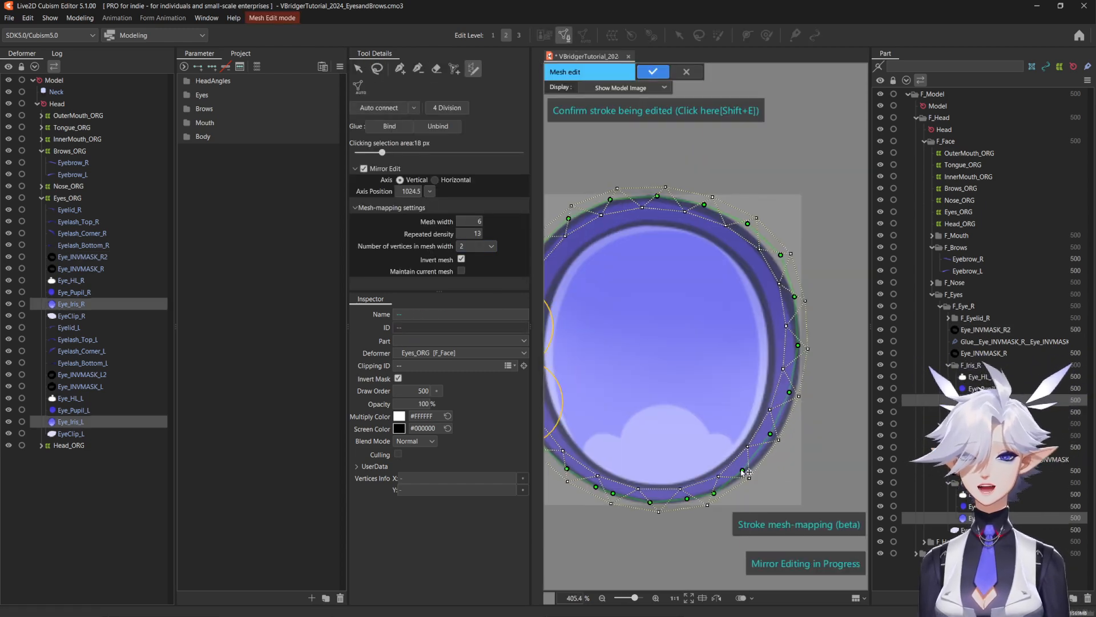
Adjust the stroke's control points so they follow the outer edge of the iris evenly
{"action": "left_click_drag", "start_coordinate": [742, 471], "coordinate": [750, 467]}
{"action": "left_click_drag", "start_coordinate": [770, 433], "coordinate": [776, 438]}
{"action": "left_click_drag", "start_coordinate": [790, 393], "coordinate": [793, 393]}
{"action": "left_click_drag", "start_coordinate": [798, 345], "coordinate": [800, 346]}
{"action": "left_click_drag", "start_coordinate": [781, 254], "coordinate": [776, 261]}
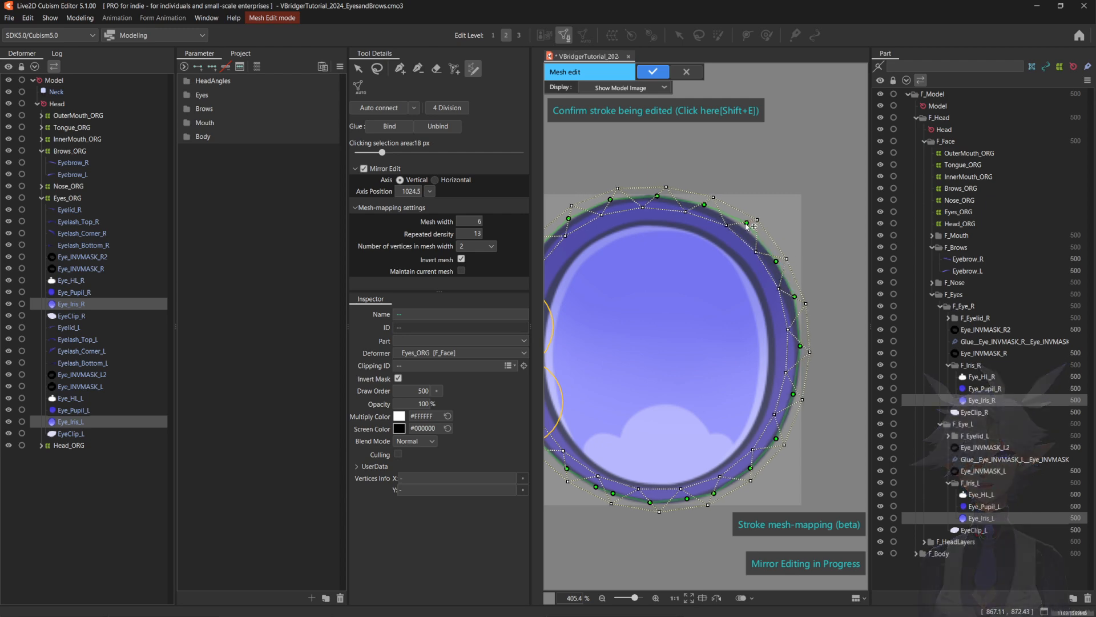
{"action": "left_click_drag", "start_coordinate": [748, 223], "coordinate": [740, 225]}
{"action": "left_click_drag", "start_coordinate": [634, 251], "coordinate": [699, 282]}
{"action": "left_click_drag", "start_coordinate": [607, 283], "coordinate": [603, 281]}
{"action": "left_click_drag", "start_coordinate": [574, 356], "coordinate": [578, 359]}
{"action": "left_click_drag", "start_coordinate": [584, 432], "coordinate": [585, 430]}
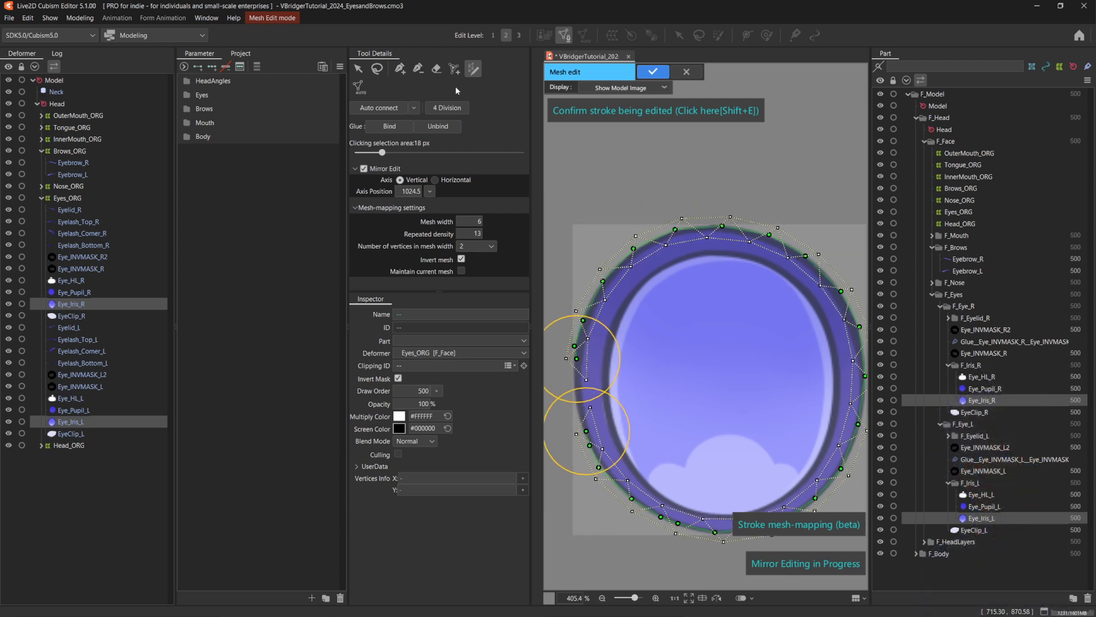
Close the gap in the iris mesh ring and add further vertices along the inside of the iris rim
{"action": "left_click", "coordinate": [400, 68]}
{"action": "left_click", "coordinate": [569, 396]}
{"action": "left_click", "coordinate": [608, 358]}
{"action": "left_click", "coordinate": [609, 394]}
{"action": "left_click", "coordinate": [614, 423]}
{"action": "left_click", "coordinate": [629, 458]}
{"action": "scroll", "coordinate": [720, 512], "scroll_direction": "up", "scroll_amount": 2}
{"action": "left_click", "coordinate": [759, 476]}
{"action": "left_click", "coordinate": [775, 424]}
{"action": "left_click", "coordinate": [781, 373]}
{"action": "left_click", "coordinate": [771, 322]}
{"action": "left_click", "coordinate": [755, 272]}
{"action": "left_click", "coordinate": [720, 235]}
{"action": "left_click", "coordinate": [679, 207]}
{"action": "left_click", "coordinate": [626, 193]}
{"action": "left_click_drag", "start_coordinate": [628, 195], "coordinate": [737, 209]}
{"action": "left_click", "coordinate": [569, 353]}
Add a vertex at the centre of the iris and apply the iris mesh edit
{"action": "scroll", "coordinate": [567, 337], "scroll_direction": "down", "scroll_amount": 2}
{"action": "left_click", "coordinate": [662, 361]}
{"action": "scroll", "coordinate": [710, 379], "scroll_direction": "down", "scroll_amount": 4}
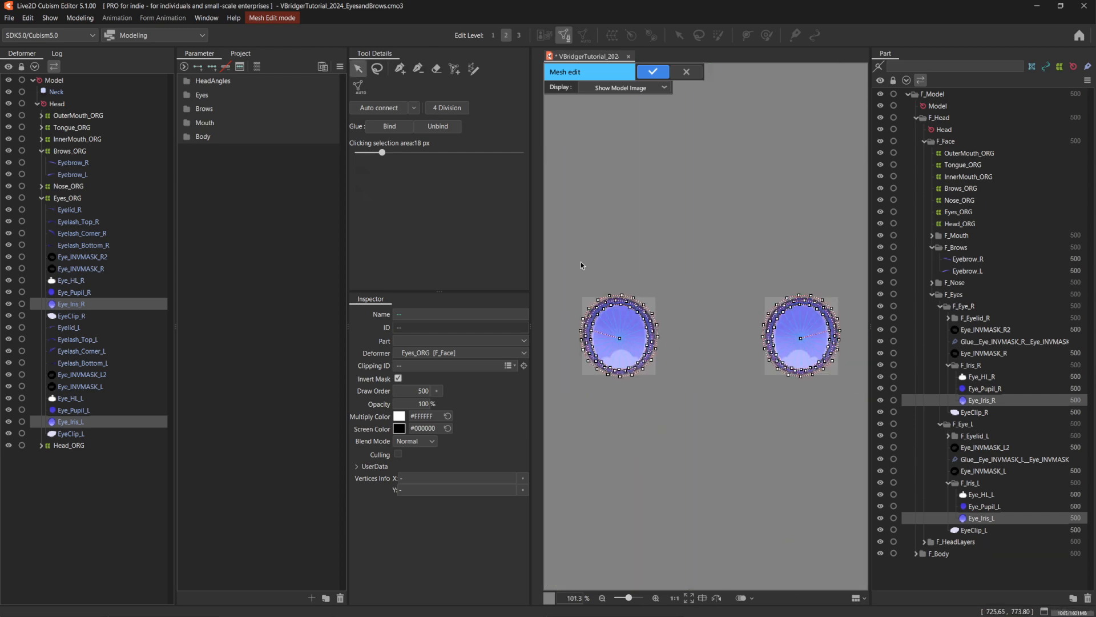
{"action": "left_click", "coordinate": [652, 71]}
Open Eye_Pupil_L and Eye_Pupil_R for mesh editing, erase their existing meshes, and turn on vertical mirror editing for adding vertices
{"action": "left_click", "coordinate": [983, 507]}
{"action": "left_click", "coordinate": [984, 389], "text": "ctrl"}
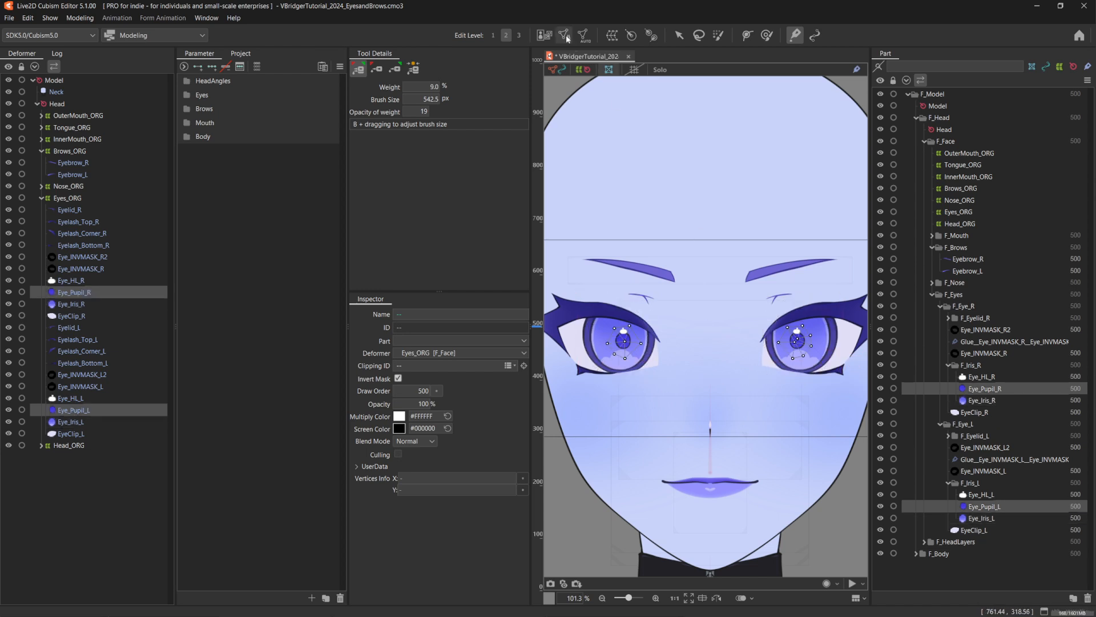
{"action": "left_click", "coordinate": [565, 35]}
{"action": "left_click", "coordinate": [436, 68]}
{"action": "left_click_drag", "start_coordinate": [609, 365], "coordinate": [805, 341]}
{"action": "left_click", "coordinate": [400, 68]}
{"action": "left_click", "coordinate": [363, 169]}
Place a closed ring of vertices just inside the dark edge of the pupil
{"action": "scroll", "coordinate": [622, 339], "scroll_direction": "up", "scroll_amount": 10}
{"action": "scroll", "coordinate": [599, 319], "scroll_direction": "up", "scroll_amount": 3}
{"action": "left_click", "coordinate": [598, 321]}
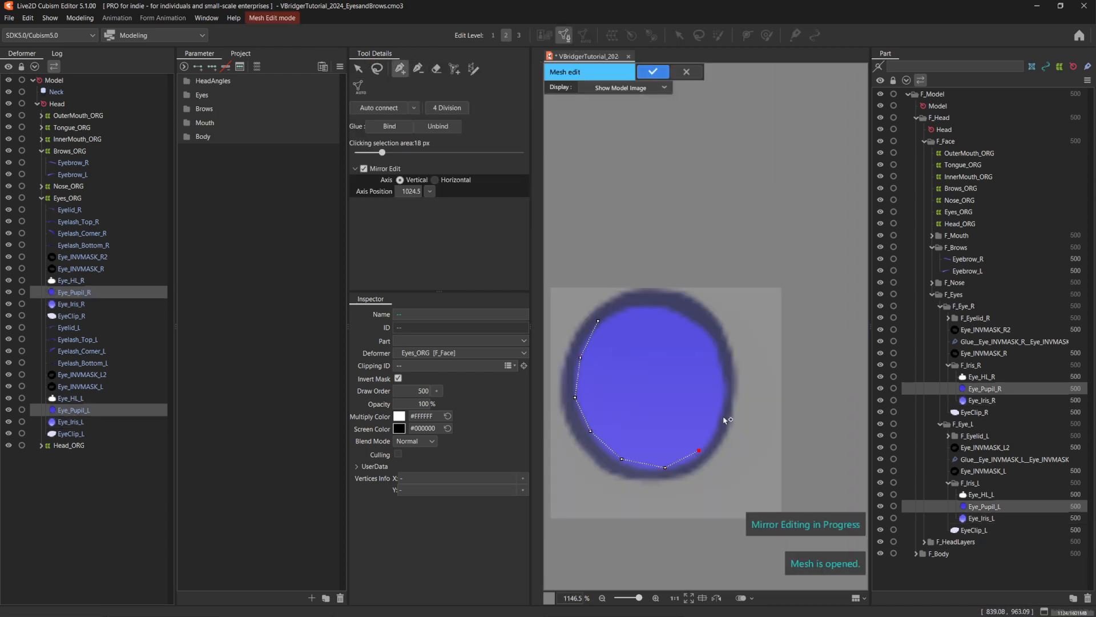
{"action": "left_click", "coordinate": [671, 309]}
{"action": "left_click", "coordinate": [629, 308]}
{"action": "left_click", "coordinate": [598, 321]}
Surround the pupil with an outer ring of vertices placed beyond its dark edge
{"action": "left_click", "coordinate": [604, 292]}
{"action": "left_click", "coordinate": [647, 276]}
{"action": "left_click", "coordinate": [711, 290]}
{"action": "left_click", "coordinate": [748, 355]}
{"action": "left_click", "coordinate": [749, 403]}
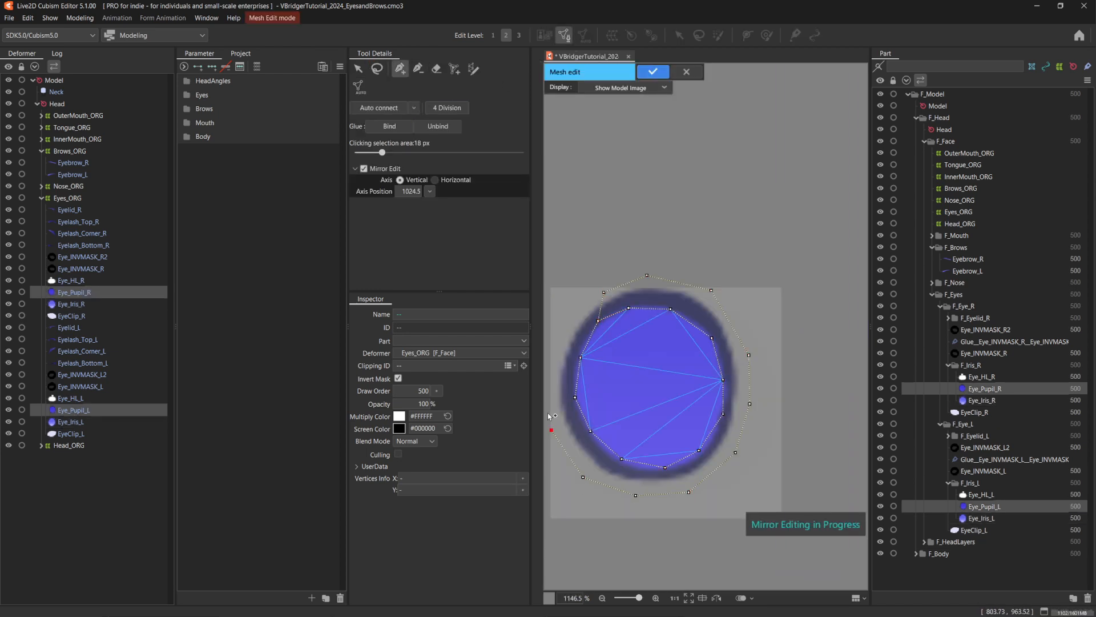
Add a vertex at the centre of the pupil and apply the pupil mesh edit
{"action": "left_click", "coordinate": [648, 385]}
{"action": "left_click", "coordinate": [653, 72]}
{"action": "scroll", "coordinate": [670, 323], "scroll_direction": "down", "scroll_amount": 10}
{"action": "left_click", "coordinate": [565, 36]}
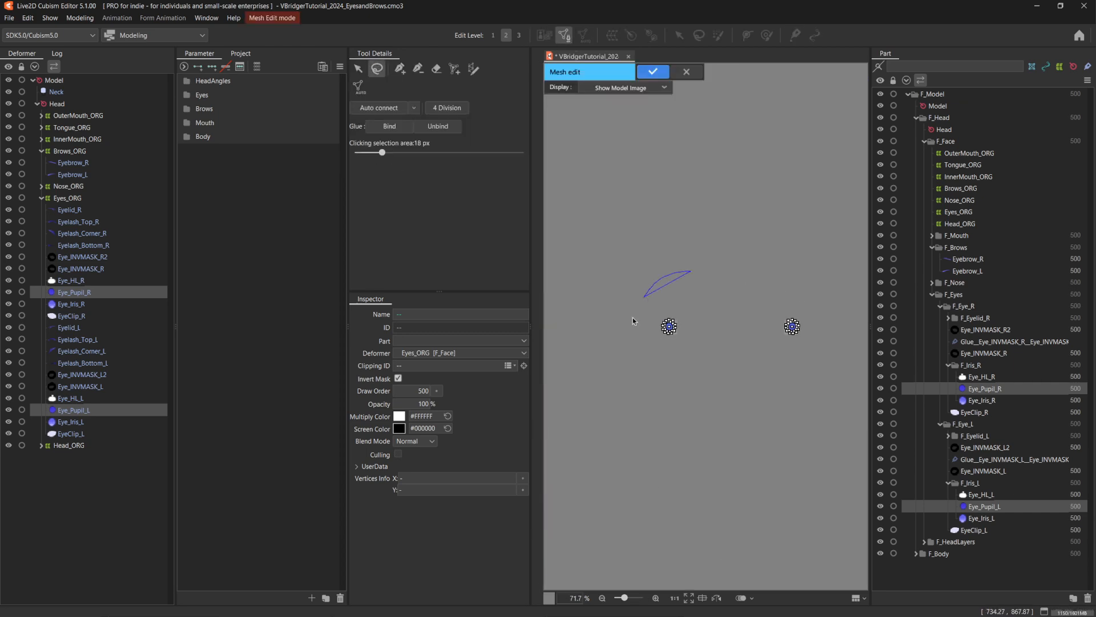
{"action": "left_click", "coordinate": [654, 72]}
Open Eye_HL_L and Eye_HL_R for mesh editing, delete their existing meshes, and prepare to add mirrored vertices
{"action": "left_click", "coordinate": [982, 495]}
{"action": "left_click", "coordinate": [982, 377], "text": "ctrl"}
{"action": "left_click", "coordinate": [565, 35]}
{"action": "key", "text": "Delete"}
{"action": "left_click", "coordinate": [401, 68]}
{"action": "scroll", "coordinate": [671, 311], "scroll_direction": "up", "scroll_amount": 12}
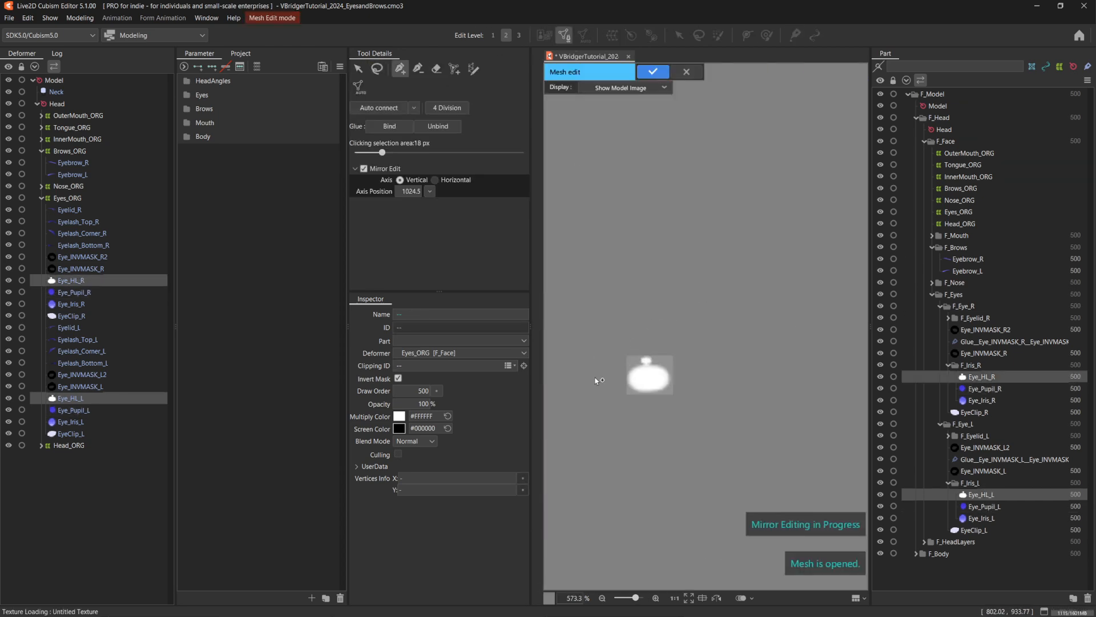
Place vertices inside the eye highlight and its small upper dot, then surround both shapes with an outer ring
{"action": "left_click", "coordinate": [678, 344]}
{"action": "left_click", "coordinate": [632, 301]}
{"action": "left_click", "coordinate": [655, 273]}
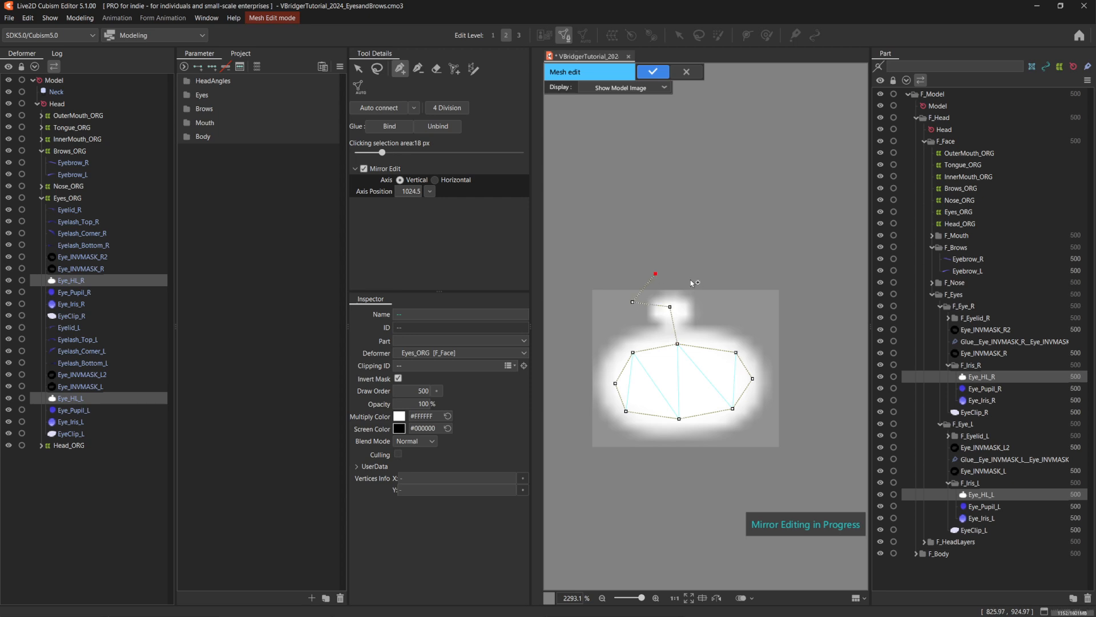
{"action": "left_click", "coordinate": [706, 317]}
{"action": "left_click", "coordinate": [733, 313]}
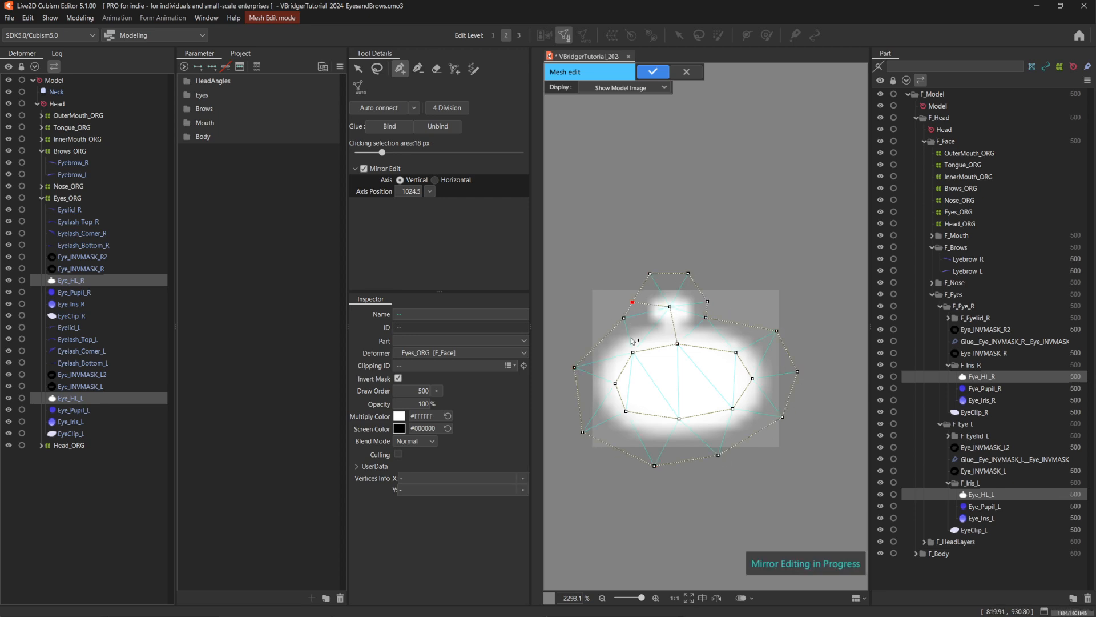
Apply the highlight mesh edit, reopen it for a lasso selection around the highlight, and apply it again
{"action": "scroll", "coordinate": [627, 356], "scroll_direction": "down", "scroll_amount": 8}
{"action": "scroll", "coordinate": [631, 361], "scroll_direction": "up", "scroll_amount": 4}
{"action": "scroll", "coordinate": [723, 393], "scroll_direction": "down", "scroll_amount": 7}
{"action": "left_click", "coordinate": [653, 72]}
{"action": "scroll", "coordinate": [576, 229], "scroll_direction": "down", "scroll_amount": 3}
{"action": "left_click", "coordinate": [565, 35]}
{"action": "left_click", "coordinate": [377, 69]}
{"action": "left_click_drag", "start_coordinate": [625, 267], "coordinate": [674, 308]}
{"action": "left_click", "coordinate": [653, 72]}
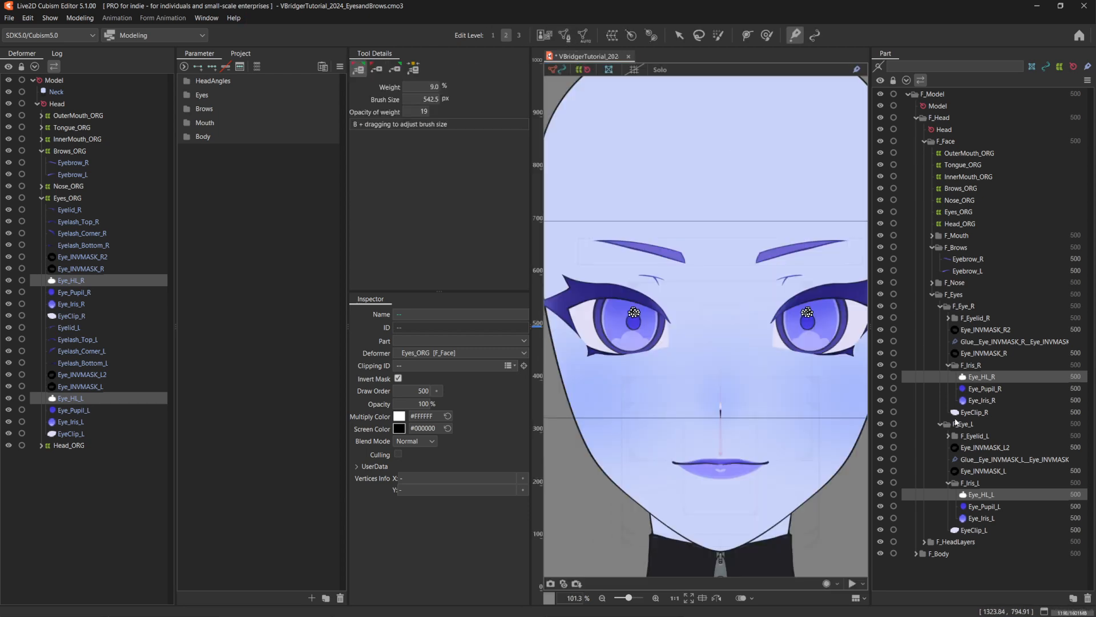
Open Eyelid_L and Eyelid_R for mesh editing and zoom in on the crease to add mirrored vertices
{"action": "left_click", "coordinate": [79, 328]}
{"action": "left_click", "coordinate": [79, 210], "text": "ctrl"}
{"action": "left_click", "coordinate": [565, 36]}
{"action": "left_click", "coordinate": [400, 69]}
{"action": "scroll", "coordinate": [645, 269], "scroll_direction": "up", "scroll_amount": 6}
Place vertices down the centre line of the eyelid crease to its fork, with rows above and below
{"action": "left_click", "coordinate": [473, 68]}
{"action": "mouse_move", "coordinate": [633, 370]}
{"action": "left_mouse_down"}
{"action": "mouse_move", "coordinate": [839, 406]}
{"action": "mouse_move", "coordinate": [738, 408]}
{"action": "mouse_move", "coordinate": [665, 360]}
{"action": "mouse_move", "coordinate": [683, 371]}
{"action": "left_mouse_up"}
{"action": "left_click", "coordinate": [401, 68]}
{"action": "left_click", "coordinate": [708, 372]}
{"action": "left_click", "coordinate": [741, 381]}
{"action": "left_click", "coordinate": [773, 391]}
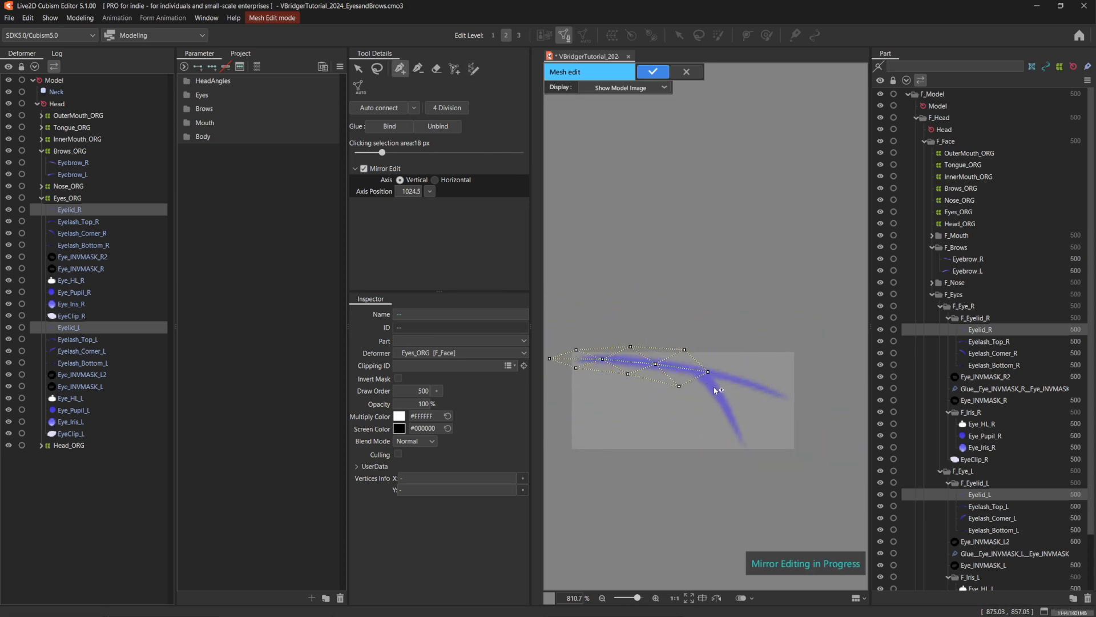
Place vertices around the eyelid crease's upper branch and along the centre of its lower branch
{"action": "left_click", "coordinate": [808, 408]}
{"action": "scroll", "coordinate": [798, 391], "scroll_direction": "up", "scroll_amount": 2}
{"action": "left_click", "coordinate": [787, 386]}
{"action": "left_click", "coordinate": [719, 345]}
{"action": "left_click", "coordinate": [699, 525]}
{"action": "left_click", "coordinate": [708, 497]}
{"action": "left_click", "coordinate": [696, 452]}
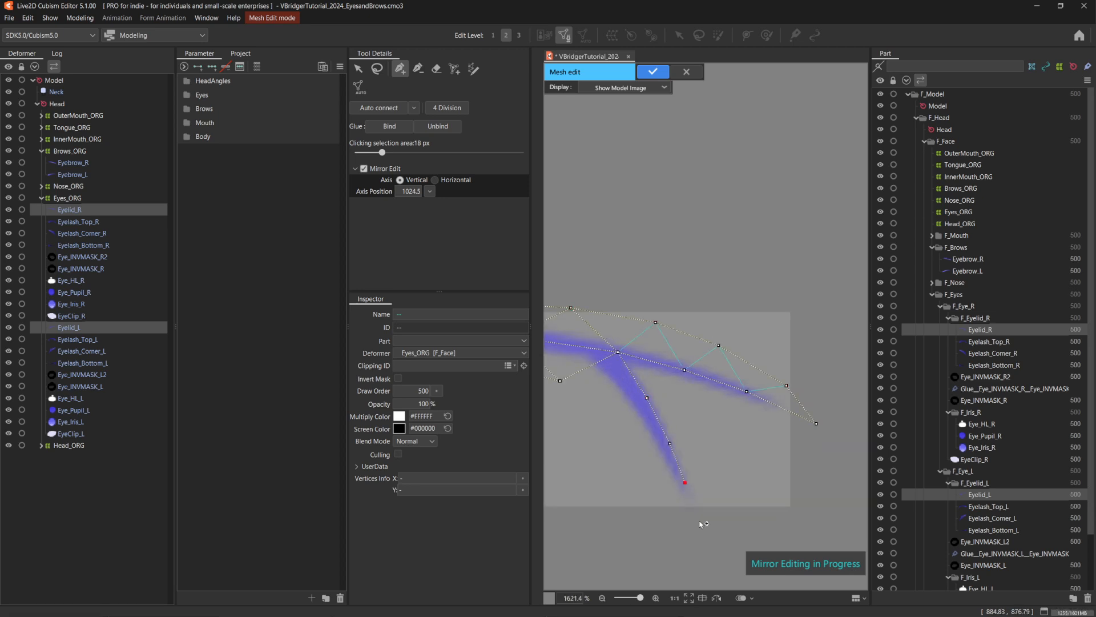
Finish outlining the eyelid crease's lower branch with vertices and apply the eyelid mesh edit
{"action": "left_click", "coordinate": [816, 424]}
{"action": "left_click", "coordinate": [560, 381]}
{"action": "left_click", "coordinate": [604, 407]}
{"action": "left_click", "coordinate": [638, 443]}
{"action": "left_click", "coordinate": [678, 511]}
{"action": "scroll", "coordinate": [747, 503], "scroll_direction": "down", "scroll_amount": 5}
{"action": "left_click_drag", "start_coordinate": [798, 457], "coordinate": [688, 291]}
{"action": "left_click", "coordinate": [377, 69]}
{"action": "key", "text": "ctrl+e"}
Open Eyelash_Top_R and Eyelash_Top_L for mesh editing, clear their meshes, enlarge the canvas area, and activate stroke mesh-mapping
{"action": "left_click", "coordinate": [990, 342]}
{"action": "left_click", "coordinate": [989, 507], "text": "ctrl"}
{"action": "key", "text": "ctrl+e"}
{"action": "scroll", "coordinate": [649, 323], "scroll_direction": "down", "scroll_amount": 2}
{"action": "left_click", "coordinate": [437, 69]}
{"action": "left_click_drag", "start_coordinate": [347, 189], "coordinate": [317, 194]}
{"action": "left_click_drag", "start_coordinate": [531, 246], "coordinate": [493, 255]}
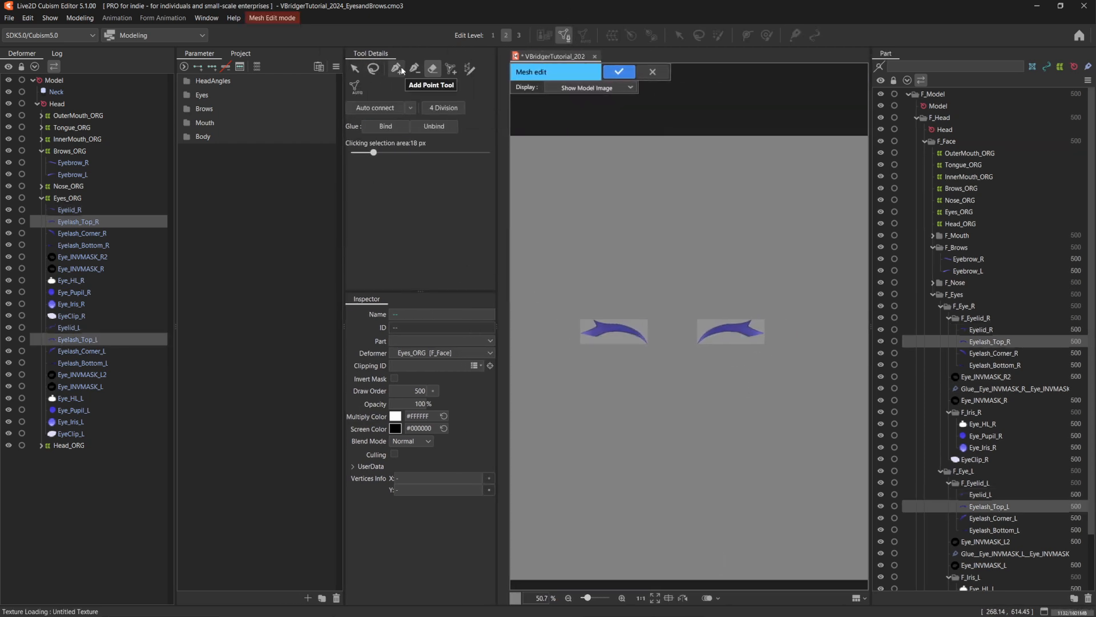
{"action": "left_click", "coordinate": [469, 69]}
{"action": "scroll", "coordinate": [760, 314], "scroll_direction": "up", "scroll_amount": 4}
{"action": "left_click", "coordinate": [531, 406]}
{"action": "left_click", "coordinate": [616, 342]}
{"action": "left_click", "coordinate": [764, 323]}
{"action": "key", "text": "ctrl+z"}
{"action": "key", "text": "ctrl+z"}
{"action": "key", "text": "ctrl+z"}
Start a mesh stroke on the upper eyelash's lower edge with 3 vertices in mesh width and a repeated density of 10
{"action": "left_click", "coordinate": [487, 247]}
{"action": "left_click", "coordinate": [472, 269]}
{"action": "left_click", "coordinate": [532, 407]}
{"action": "left_click", "coordinate": [601, 359]}
{"action": "left_click", "coordinate": [469, 234]}
{"action": "type", "text": "10"}
{"action": "key", "text": "Return"}
Fit the stroke to the eyelash's lower edge, remove its two points nearest the inner tip, and confirm the stroke
{"action": "left_click", "coordinate": [547, 391]}
{"action": "left_click", "coordinate": [574, 371]}
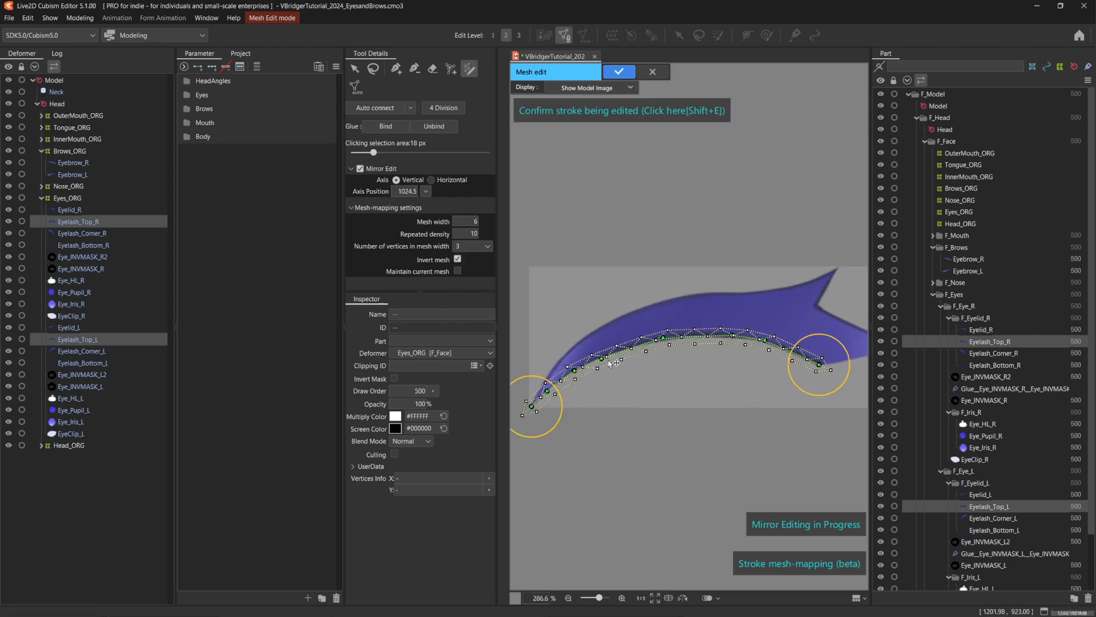
{"action": "left_click_drag", "start_coordinate": [824, 368], "coordinate": [813, 362]}
{"action": "left_click_drag", "start_coordinate": [552, 428], "coordinate": [545, 421]}
{"action": "left_click", "coordinate": [532, 407], "text": "alt"}
{"action": "left_click", "coordinate": [548, 391], "text": "alt"}
{"action": "key", "text": "shift+e"}
Fit a second mesh stroke along the upper edge of the eyelash and confirm it
{"action": "mouse_move", "coordinate": [561, 359]}
{"action": "left_mouse_down"}
{"action": "mouse_move", "coordinate": [690, 295]}
{"action": "mouse_move", "coordinate": [777, 293]}
{"action": "left_mouse_up"}
{"action": "left_click_drag", "start_coordinate": [777, 293], "coordinate": [735, 295]}
{"action": "left_click_drag", "start_coordinate": [584, 341], "coordinate": [572, 349]}
{"action": "key", "text": "shift+e"}
Add individual vertices along the eyelash's lower edge down to its narrow inner tip
{"action": "left_click", "coordinate": [396, 68]}
{"action": "scroll", "coordinate": [541, 382], "scroll_direction": "up", "scroll_amount": 4}
{"action": "left_click", "coordinate": [606, 368]}
{"action": "left_click", "coordinate": [561, 404]}
{"action": "left_click", "coordinate": [532, 434]}
{"action": "left_click", "coordinate": [516, 453]}
{"action": "left_click_drag", "start_coordinate": [516, 455], "coordinate": [560, 463]}
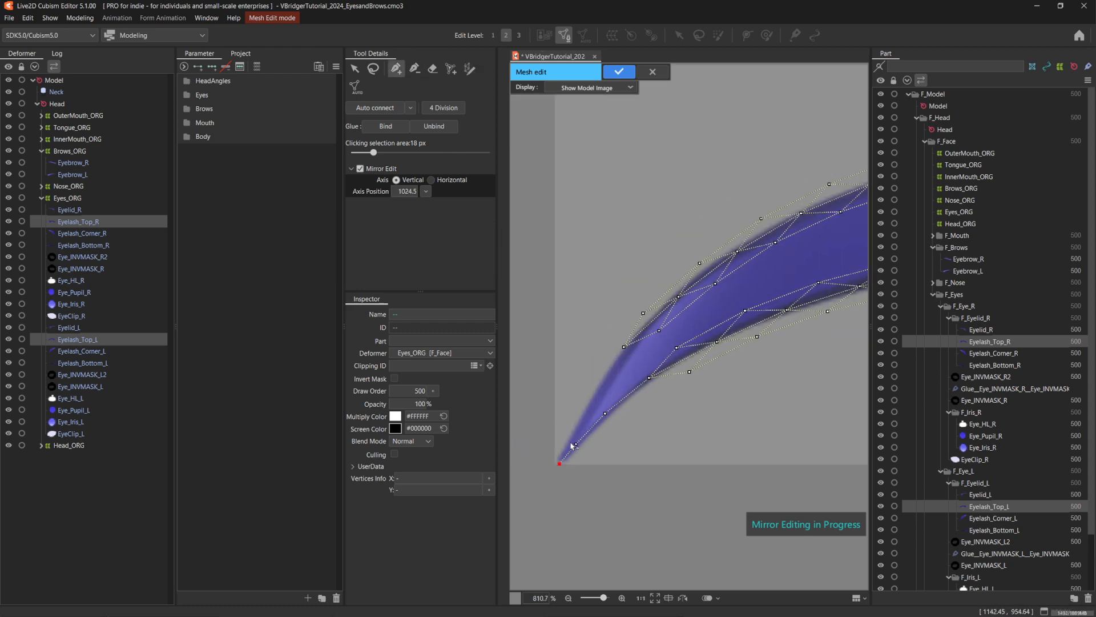
Fill the eyelash's inner tip with vertices along its upper edge and centre, adding outer vertices on both sides
{"action": "scroll", "coordinate": [569, 447], "scroll_direction": "up", "scroll_amount": 3}
{"action": "left_click", "coordinate": [574, 434]}
{"action": "left_click", "coordinate": [601, 404]}
{"action": "scroll", "coordinate": [605, 402], "scroll_direction": "up", "scroll_amount": 2}
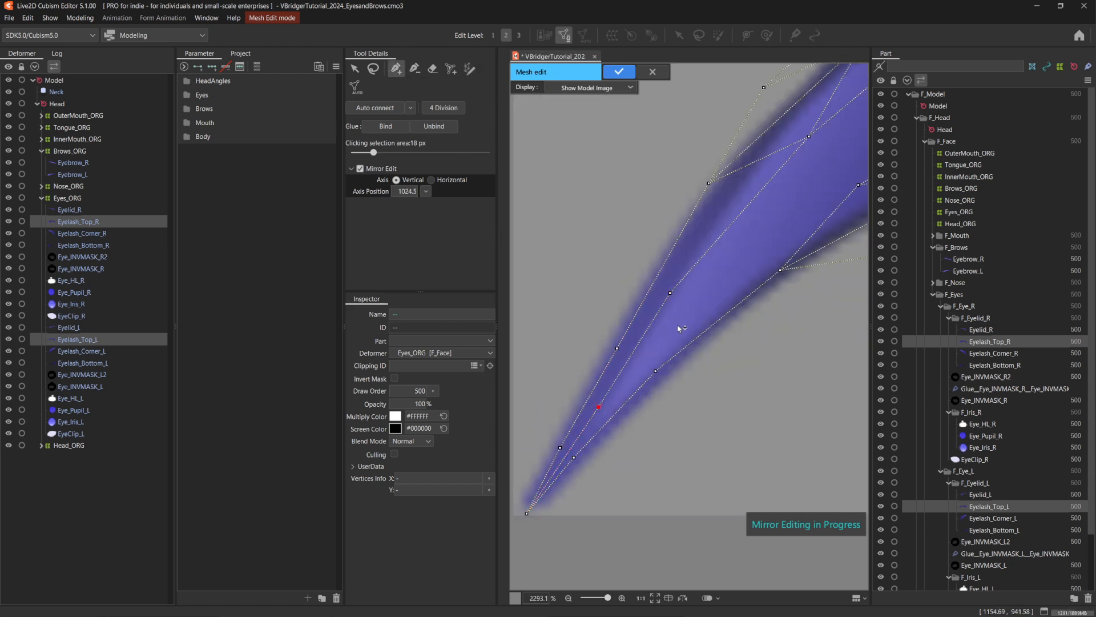
{"action": "left_click", "coordinate": [707, 305]}
{"action": "scroll", "coordinate": [707, 305], "scroll_direction": "down", "scroll_amount": 2}
{"action": "left_click", "coordinate": [749, 245]}
{"action": "left_click", "coordinate": [634, 285]}
{"action": "left_click", "coordinate": [701, 197]}
Trace vertices along the eyelash's outer wing, from its lower edge around the outer point to the notch
{"action": "scroll", "coordinate": [799, 269], "scroll_direction": "down", "scroll_amount": 2}
{"action": "left_click_drag", "start_coordinate": [800, 269], "coordinate": [531, 365]}
{"action": "left_click", "coordinate": [600, 379]}
{"action": "left_click", "coordinate": [636, 372]}
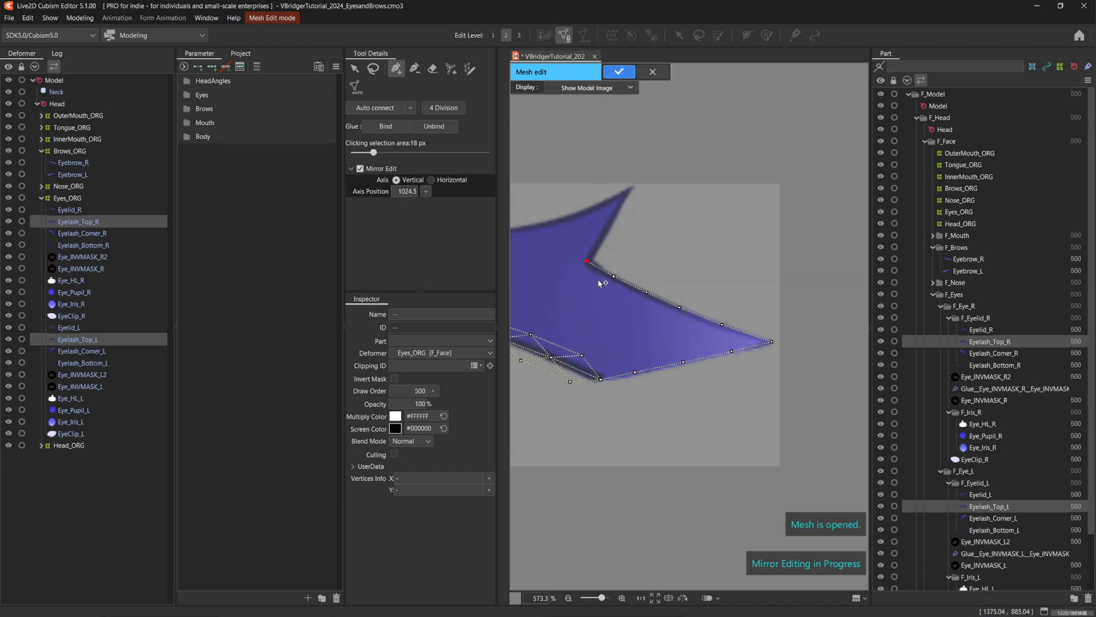
Add inner and outer rows of vertices parallel to the edge between the eyelash's notch and its outer point
{"action": "left_click", "coordinate": [596, 280]}
{"action": "left_click", "coordinate": [627, 295]}
{"action": "left_click", "coordinate": [661, 309]}
{"action": "scroll", "coordinate": [700, 328], "scroll_direction": "up", "scroll_amount": 1}
{"action": "left_click", "coordinate": [711, 301]}
{"action": "left_click", "coordinate": [650, 277]}
{"action": "left_click", "coordinate": [611, 258]}
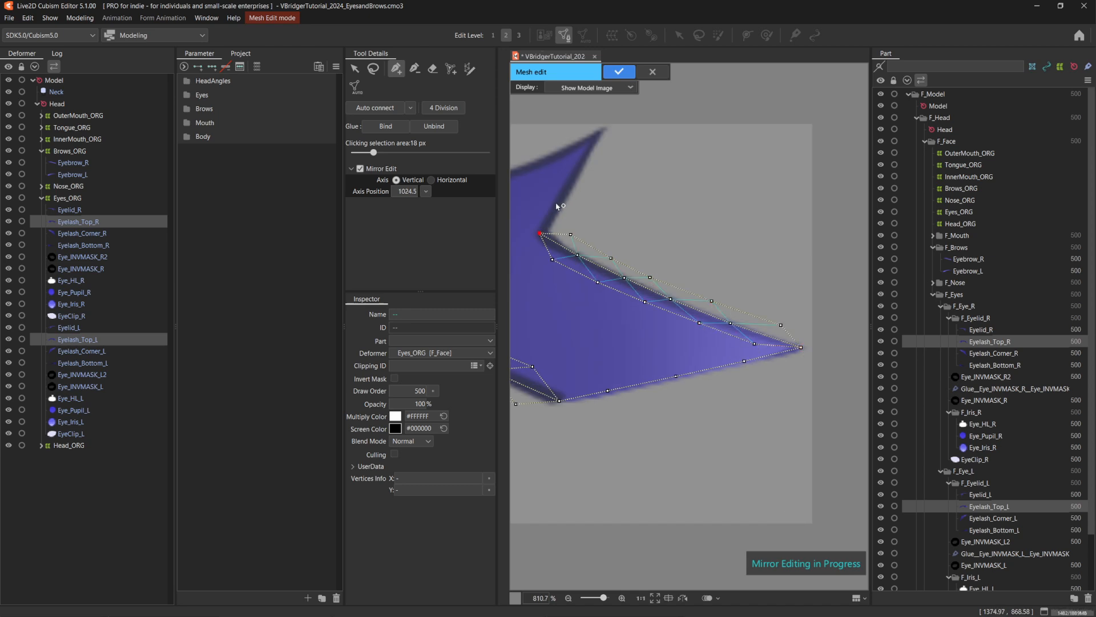
Place vertices from the notch up to the tip of the eyelash's upper spike, with a parallel outer row
{"action": "left_click", "coordinate": [555, 204]}
{"action": "left_click", "coordinate": [577, 171]}
{"action": "left_click", "coordinate": [602, 128]}
{"action": "left_click", "coordinate": [598, 161]}
{"action": "left_click", "coordinate": [576, 205]}
{"action": "left_click", "coordinate": [570, 234]}
{"action": "left_click_drag", "start_coordinate": [617, 241], "coordinate": [741, 419]}
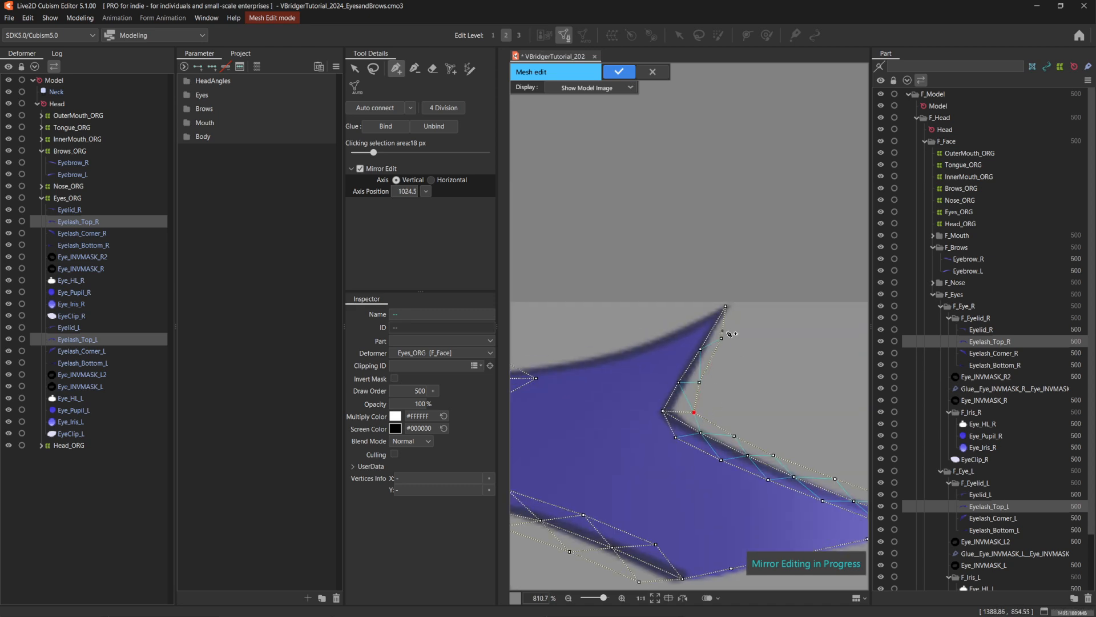
Add vertices around the spike's tip and along the adjoining start of the eyelash's upper edge
{"action": "left_click", "coordinate": [746, 286]}
{"action": "scroll", "coordinate": [727, 296], "scroll_direction": "up", "scroll_amount": 2}
{"action": "left_click", "coordinate": [726, 296]}
{"action": "left_click", "coordinate": [677, 323]}
{"action": "left_click", "coordinate": [724, 317]}
{"action": "scroll", "coordinate": [720, 322], "scroll_direction": "down", "scroll_amount": 2}
{"action": "left_click", "coordinate": [741, 345]}
{"action": "left_click", "coordinate": [703, 364]}
{"action": "scroll", "coordinate": [592, 396], "scroll_direction": "down", "scroll_amount": 3}
Complete the edge vertices between the spike and the existing upper stroke, with an outer row above them
{"action": "scroll", "coordinate": [639, 392], "scroll_direction": "up", "scroll_amount": 3}
{"action": "left_click", "coordinate": [662, 387]}
{"action": "left_click", "coordinate": [709, 375]}
{"action": "left_click", "coordinate": [642, 366]}
{"action": "left_click_drag", "start_coordinate": [642, 368], "coordinate": [789, 420]}
{"action": "left_click", "coordinate": [734, 406]}
{"action": "left_click", "coordinate": [694, 395]}
{"action": "left_click", "coordinate": [654, 378]}
Add a row of vertices just inside the eyelash's upper edge, running from the spike's tip towards the existing stroke mesh
{"action": "left_click", "coordinate": [630, 375]}
{"action": "left_click", "coordinate": [654, 398]}
{"action": "left_click", "coordinate": [686, 416]}
{"action": "left_click", "coordinate": [724, 432]}
{"action": "left_click", "coordinate": [784, 447]}
{"action": "left_click", "coordinate": [857, 467]}
{"action": "left_click_drag", "start_coordinate": [857, 468], "coordinate": [762, 456]}
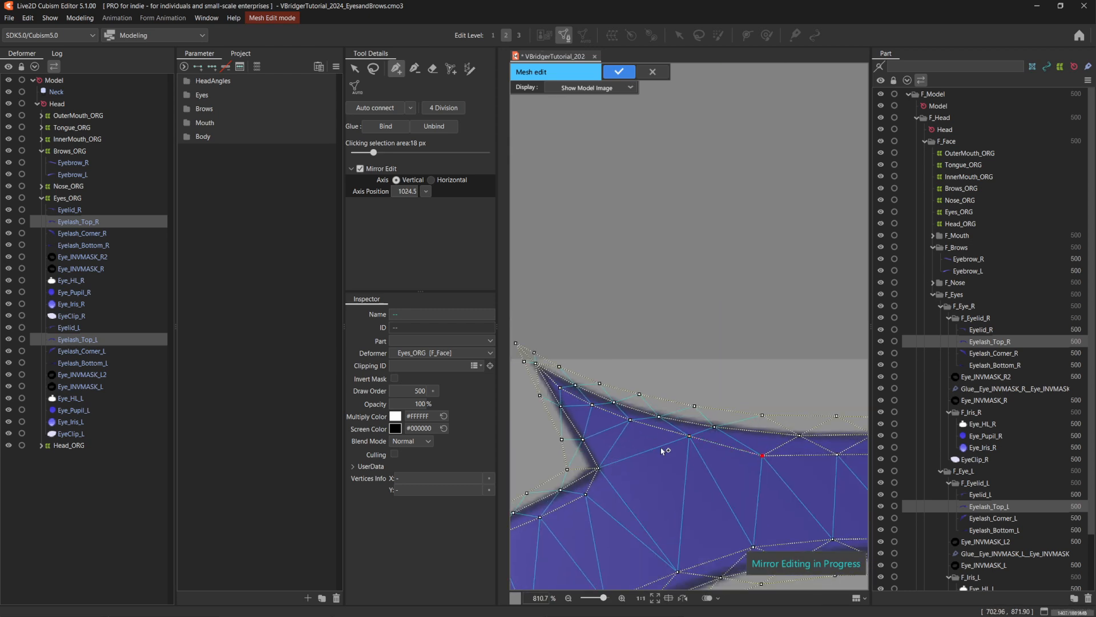
Add inner vertices across the body of the upper eyelash, between the notch and its lower edge
{"action": "left_click", "coordinate": [581, 413]}
{"action": "left_click", "coordinate": [607, 448]}
{"action": "left_click", "coordinate": [622, 475]}
{"action": "left_click", "coordinate": [586, 495]}
{"action": "scroll", "coordinate": [641, 522], "scroll_direction": "down", "scroll_amount": 3}
{"action": "scroll", "coordinate": [562, 568], "scroll_direction": "up", "scroll_amount": 3}
Add the remaining inner vertices towards the upper eyelash's outer tip and apply the mesh
{"action": "left_click", "coordinate": [572, 420]}
{"action": "left_click", "coordinate": [529, 446]}
{"action": "left_click", "coordinate": [721, 491]}
{"action": "scroll", "coordinate": [742, 477], "scroll_direction": "down", "scroll_amount": 8}
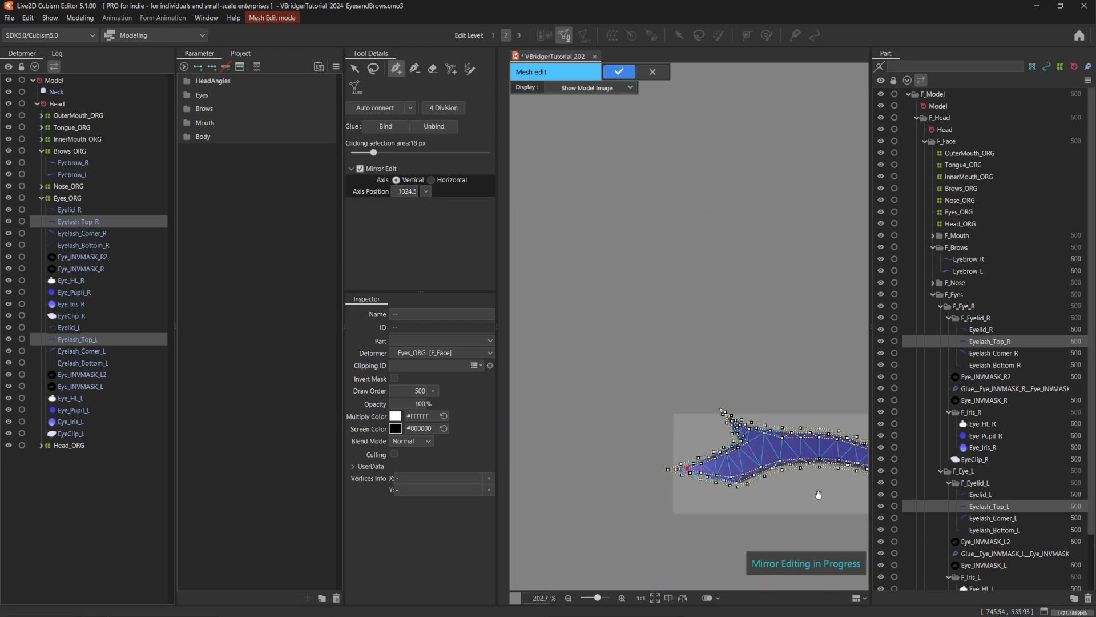
{"action": "left_click_drag", "start_coordinate": [681, 379], "coordinate": [513, 286]}
{"action": "key", "text": "v"}
{"action": "scroll", "coordinate": [759, 321], "scroll_direction": "down", "scroll_amount": 2}
{"action": "key", "text": "ctrl+e"}
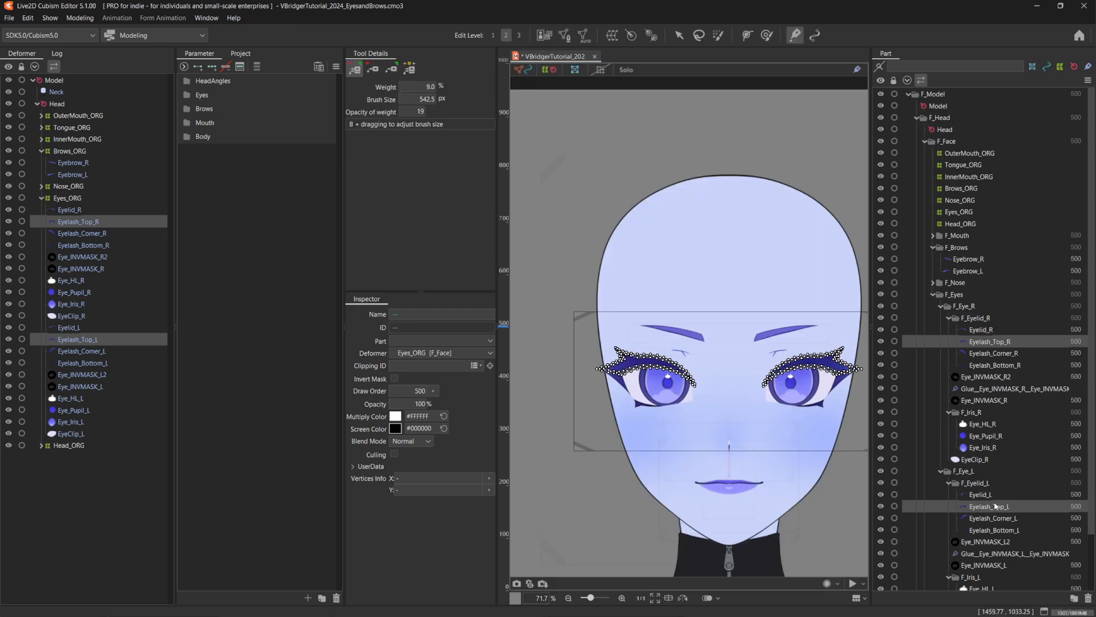
Open the meshes of Eyelash_Corner_L and Eyelash_Corner_R for mirrored editing and erase their existing vertices
{"action": "left_click", "coordinate": [993, 518]}
{"action": "left_click", "coordinate": [991, 353], "text": "ctrl"}
{"action": "key", "text": "ctrl+e"}
{"action": "key", "text": "e"}
{"action": "left_click_drag", "start_coordinate": [831, 370], "coordinate": [724, 413]}
{"action": "left_click", "coordinate": [396, 69]}
{"action": "scroll", "coordinate": [585, 382], "scroll_direction": "up", "scroll_amount": 5}
{"action": "left_click", "coordinate": [469, 69]}
{"action": "left_click", "coordinate": [396, 68]}
Place vertices along the corner eyelash's two long edges, with an outer row around the lower tip and curved edge
{"action": "left_click", "coordinate": [586, 320]}
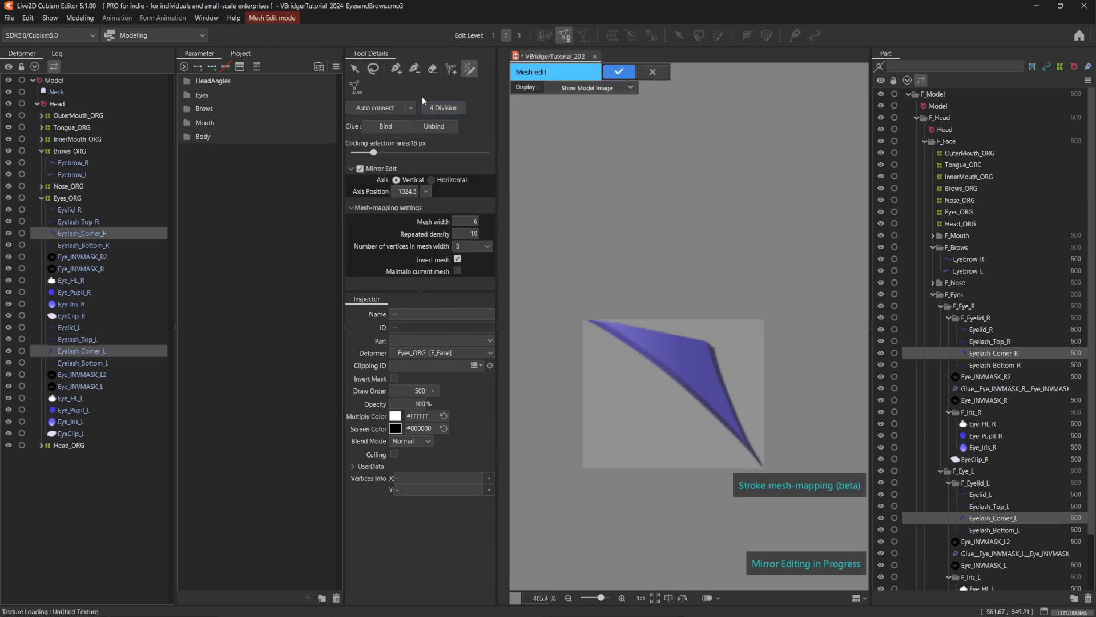
{"action": "scroll", "coordinate": [738, 440], "scroll_direction": "up", "scroll_amount": 3}
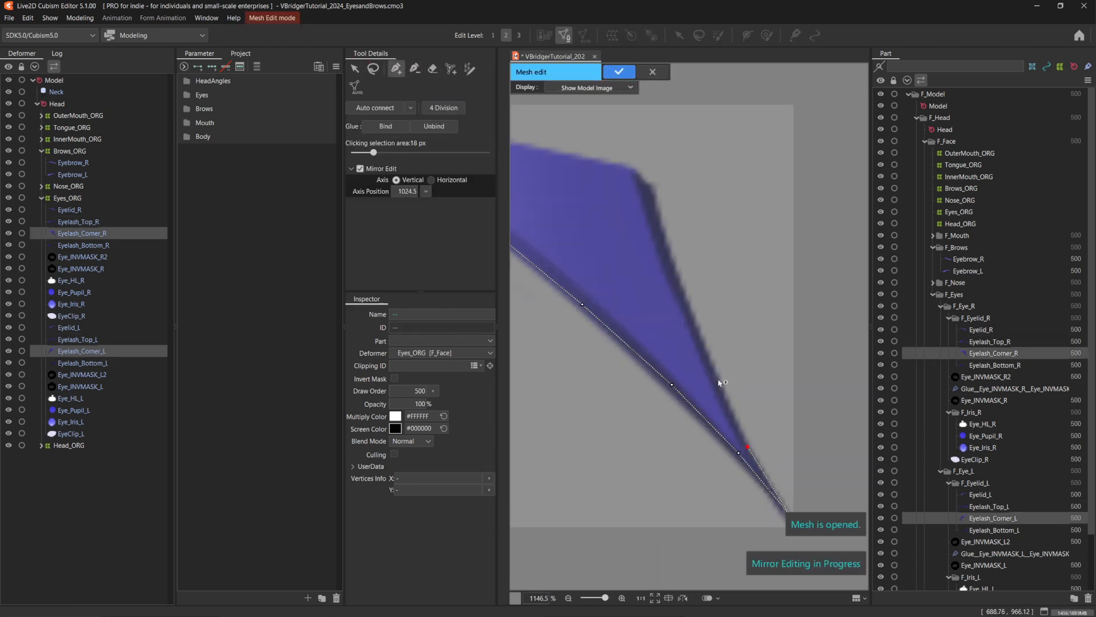
{"action": "left_click_drag", "start_coordinate": [795, 502], "coordinate": [770, 456]}
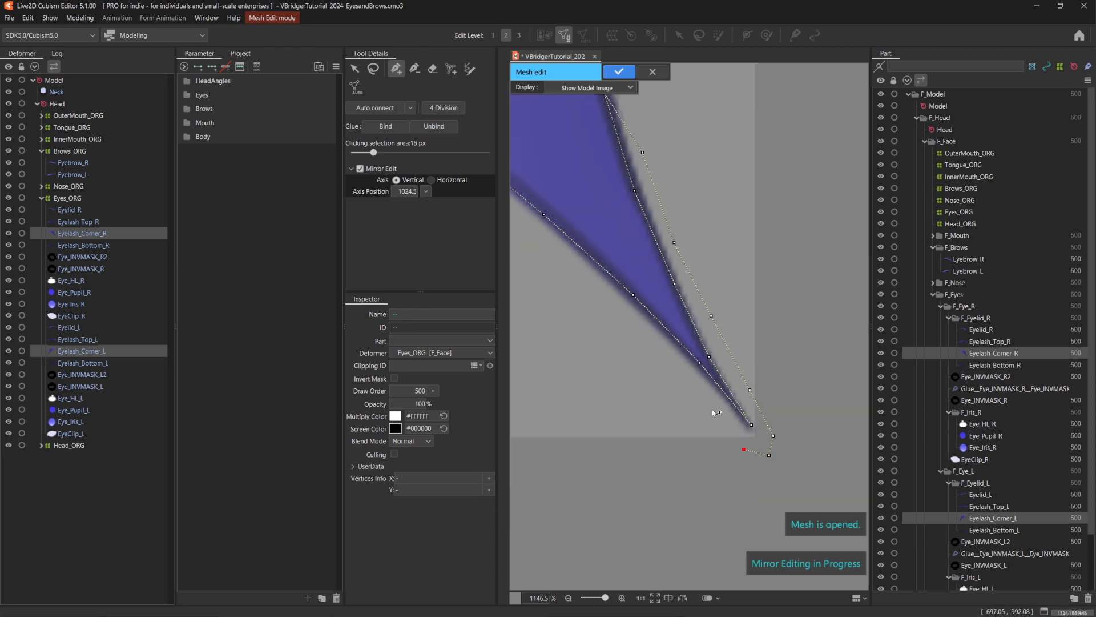
{"action": "left_click", "coordinate": [734, 384]}
{"action": "left_click", "coordinate": [641, 313]}
{"action": "left_click_drag", "start_coordinate": [574, 271], "coordinate": [684, 372]}
{"action": "left_click", "coordinate": [671, 361]}
{"action": "left_click", "coordinate": [626, 310]}
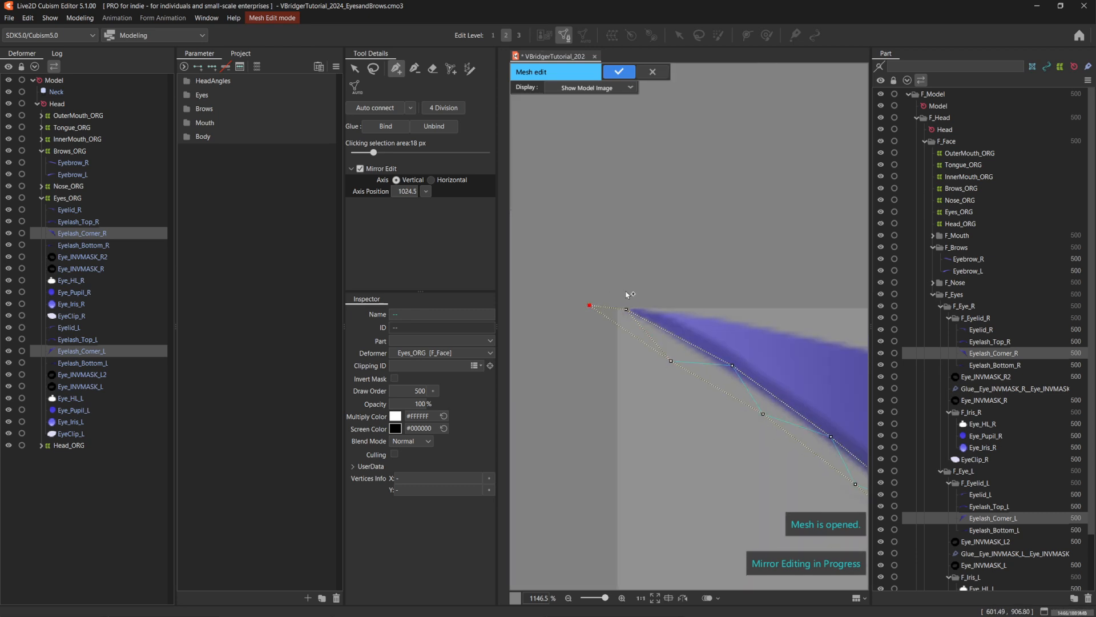
Place vertices along the corner eyelash's upper edge and close the outer row around its upper tip
{"action": "scroll", "coordinate": [628, 294], "scroll_direction": "down", "scroll_amount": 1}
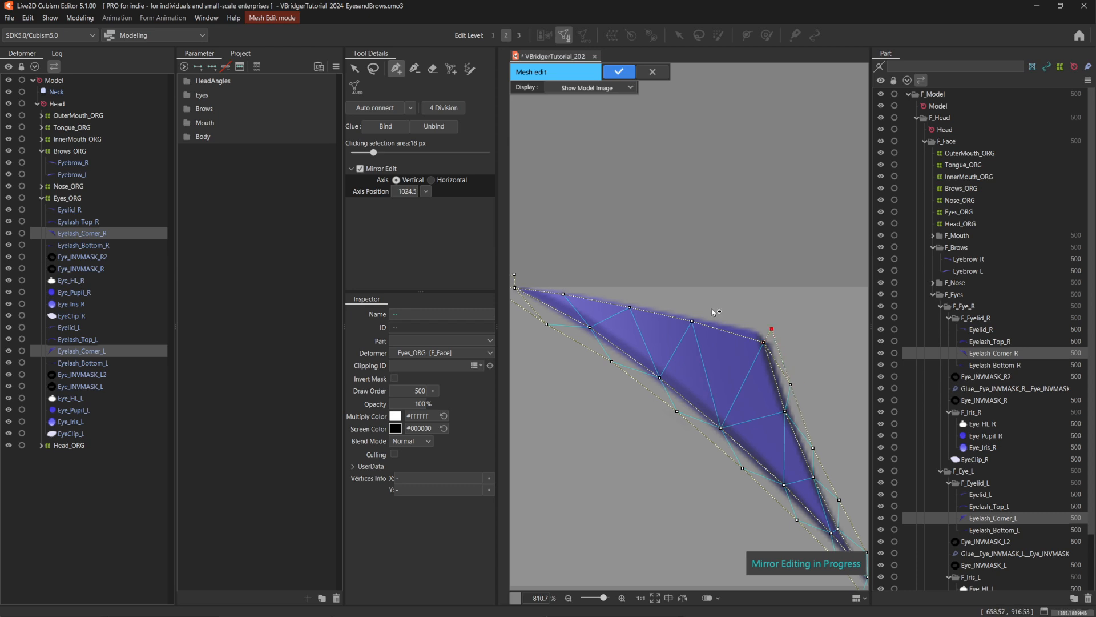
{"action": "left_click", "coordinate": [513, 274]}
{"action": "scroll", "coordinate": [639, 344], "scroll_direction": "down", "scroll_amount": 1}
{"action": "scroll", "coordinate": [640, 346], "scroll_direction": "up", "scroll_amount": 2}
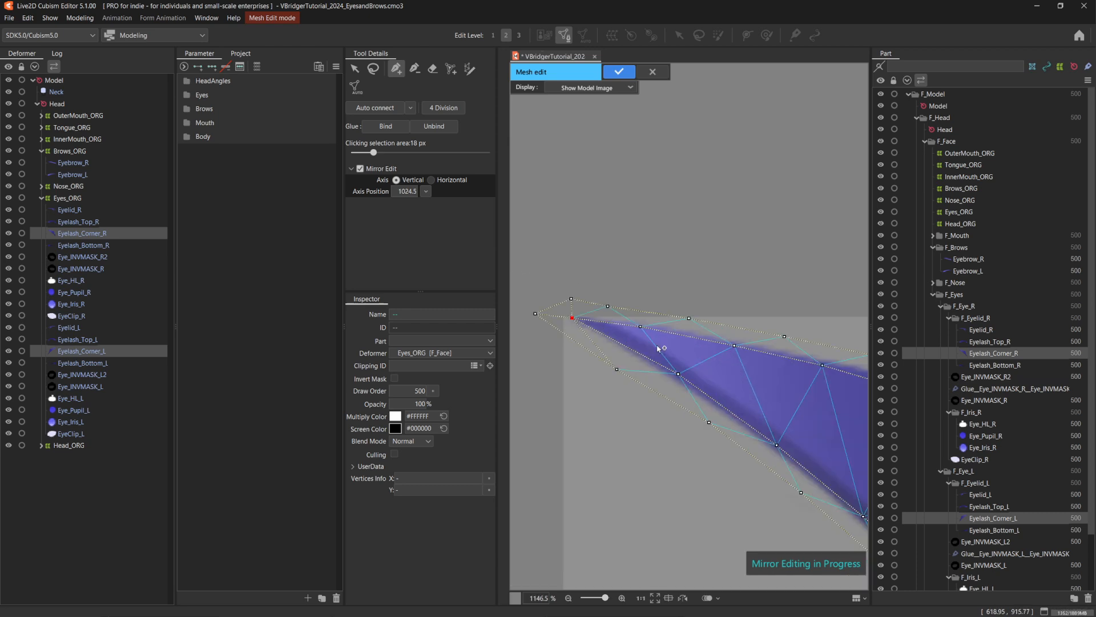
Add a row of vertices inside the corner eyelash between its edges and apply the mesh
{"action": "left_click", "coordinate": [660, 349]}
{"action": "left_click_drag", "start_coordinate": [828, 466], "coordinate": [567, 281]}
{"action": "left_click", "coordinate": [663, 367]}
{"action": "left_click", "coordinate": [731, 436]}
{"action": "scroll", "coordinate": [754, 457], "scroll_direction": "up", "scroll_amount": 2}
{"action": "left_click", "coordinate": [747, 474]}
{"action": "scroll", "coordinate": [743, 468], "scroll_direction": "down", "scroll_amount": 2}
{"action": "left_click", "coordinate": [680, 365]}
{"action": "scroll", "coordinate": [685, 342], "scroll_direction": "down", "scroll_amount": 8}
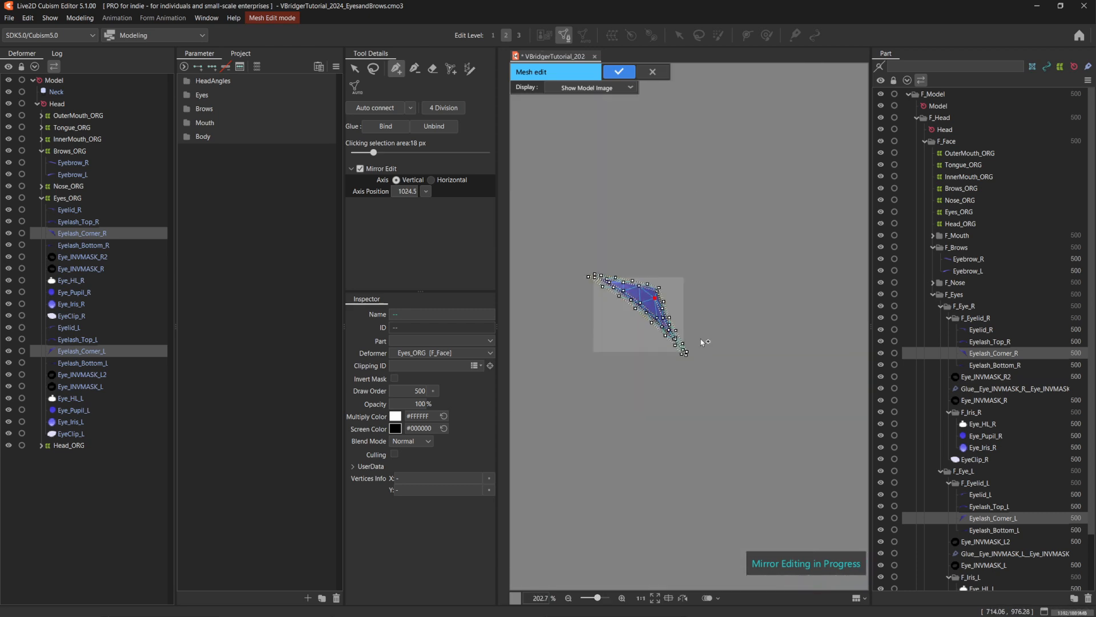
{"action": "left_click", "coordinate": [373, 68]}
{"action": "left_click_drag", "start_coordinate": [804, 303], "coordinate": [807, 298]}
{"action": "left_click", "coordinate": [620, 72]}
Lay a stroke mesh along Eyelash_Bottom_L and Eyelash_Bottom_R, from the flared end to the thin tip
{"action": "left_click", "coordinate": [998, 530]}
{"action": "left_click", "coordinate": [994, 365], "text": "ctrl"}
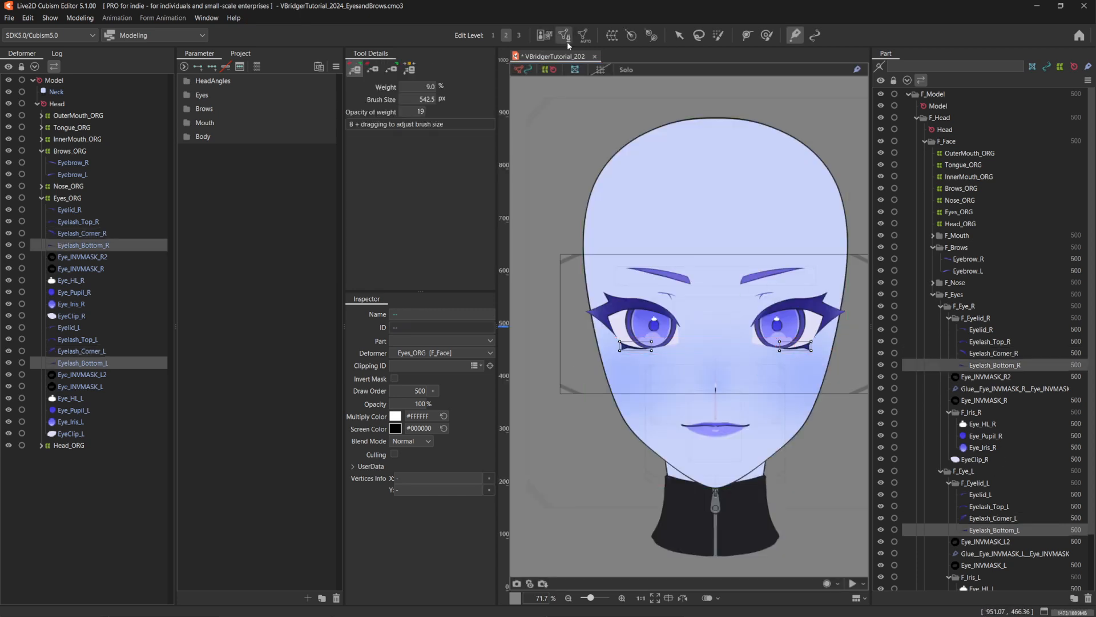
{"action": "left_click", "coordinate": [565, 36]}
{"action": "left_click", "coordinate": [469, 69]}
{"action": "scroll", "coordinate": [622, 341], "scroll_direction": "up", "scroll_amount": 6}
{"action": "left_click", "coordinate": [609, 344]}
{"action": "left_click", "coordinate": [697, 384]}
{"action": "left_click", "coordinate": [825, 391]}
Fit the stroke's points to the bottom eyelash's curve and erase the mesh vertices around its flared end
{"action": "left_click_drag", "start_coordinate": [801, 392], "coordinate": [796, 393]}
{"action": "left_click_drag", "start_coordinate": [752, 389], "coordinate": [752, 393]}
{"action": "left_click_drag", "start_coordinate": [697, 384], "coordinate": [642, 367]}
{"action": "left_click_drag", "start_coordinate": [609, 345], "coordinate": [620, 351]}
{"action": "mouse_move", "coordinate": [677, 378]}
{"action": "left_mouse_down"}
{"action": "mouse_move", "coordinate": [750, 391]}
{"action": "mouse_move", "coordinate": [825, 425]}
{"action": "mouse_move", "coordinate": [823, 410]}
{"action": "left_mouse_up"}
{"action": "key", "text": "shift+e"}
Add mirrored outer vertices around the bottom eyelash's flared end, continuing from the stroke mesh
{"action": "left_click", "coordinate": [396, 69]}
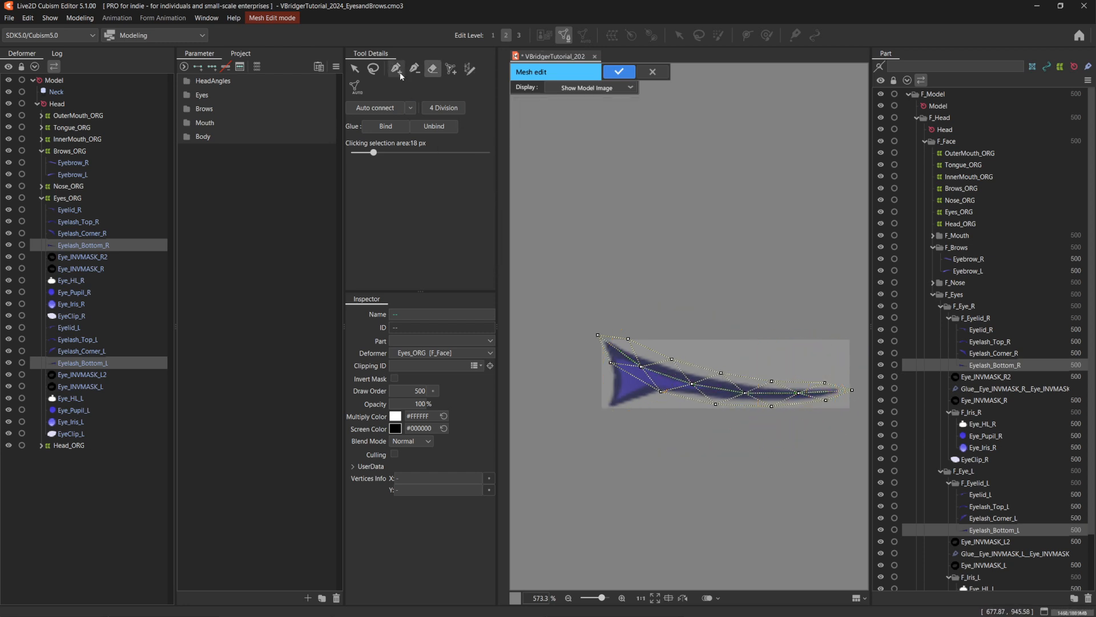
{"action": "scroll", "coordinate": [662, 396], "scroll_direction": "down", "scroll_amount": 5}
{"action": "scroll", "coordinate": [856, 397], "scroll_direction": "up", "scroll_amount": 5}
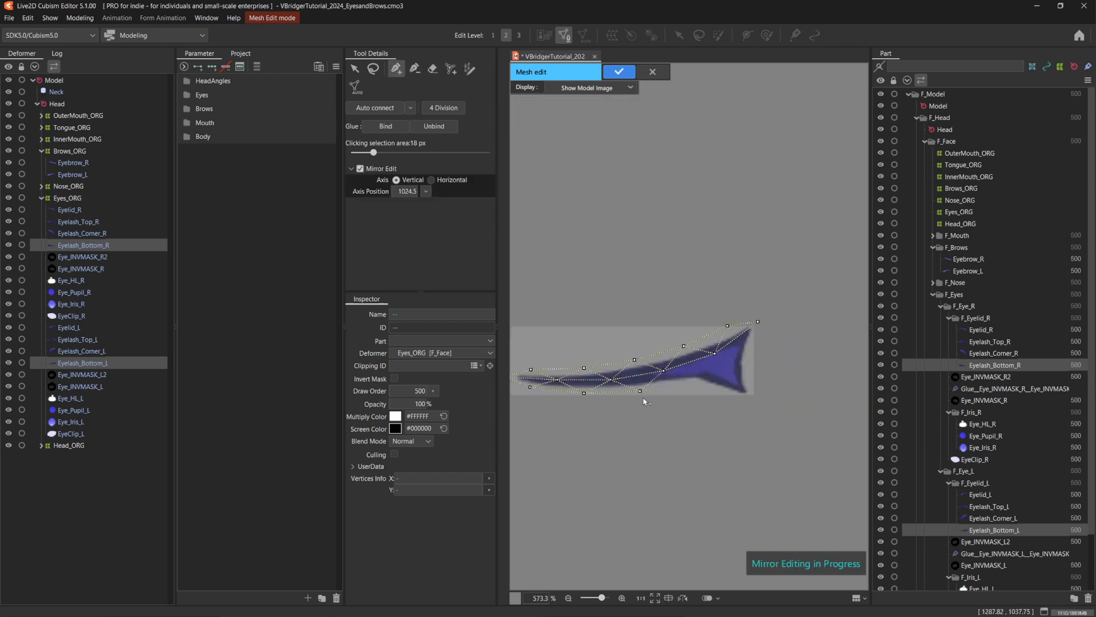
{"action": "left_click", "coordinate": [640, 391]}
{"action": "left_click", "coordinate": [692, 383]}
{"action": "left_click", "coordinate": [723, 393]}
Add vertices inside the bottom eyelash's flared end and apply the mesh
{"action": "scroll", "coordinate": [721, 356], "scroll_direction": "up", "scroll_amount": 2}
{"action": "left_click", "coordinate": [700, 371]}
{"action": "left_click", "coordinate": [723, 384]}
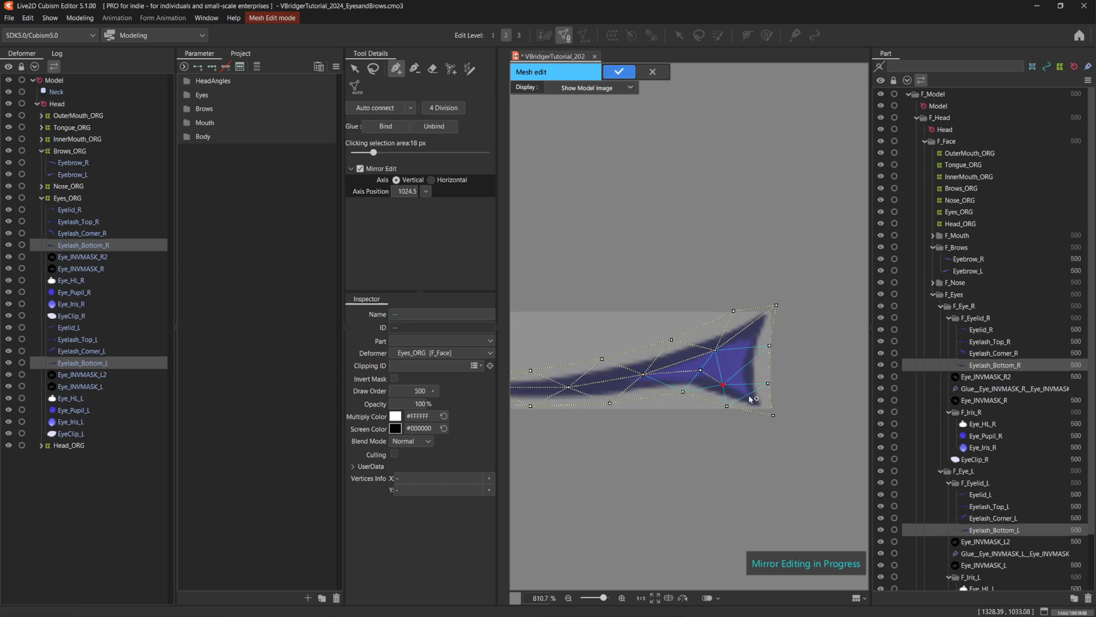
{"action": "scroll", "coordinate": [779, 384], "scroll_direction": "down", "scroll_amount": 7}
{"action": "left_click_drag", "start_coordinate": [646, 379], "coordinate": [635, 344]}
{"action": "left_click_drag", "start_coordinate": [751, 312], "coordinate": [714, 366]}
{"action": "key", "text": "ctrl+e"}
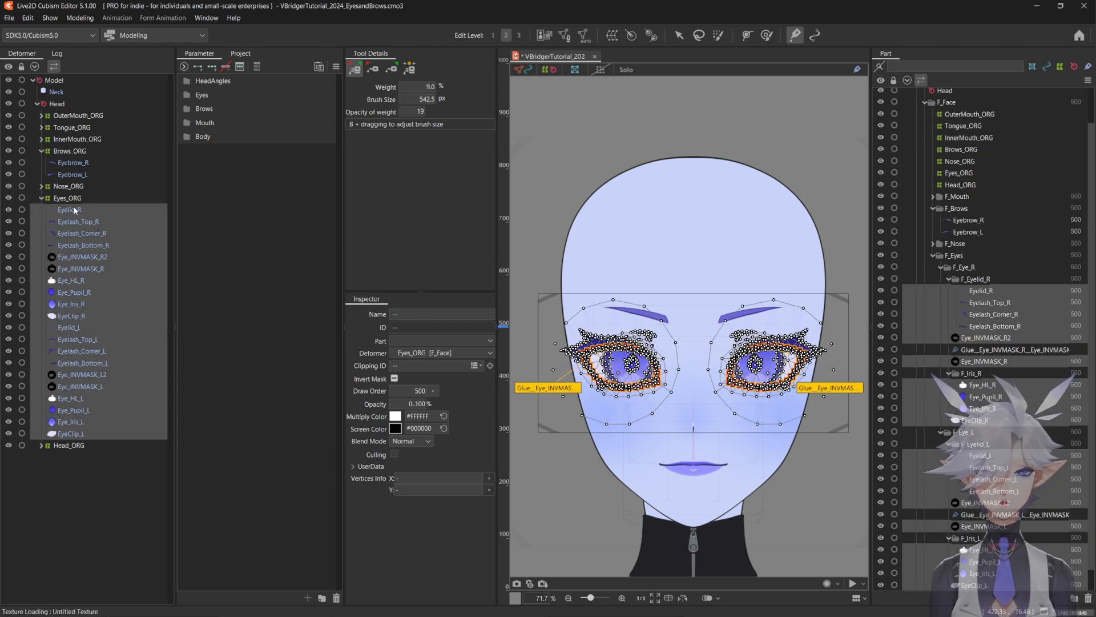
Set the maximum of the EyeR Open and EyeL Open parameters to 2
{"action": "left_click", "coordinate": [66, 176]}
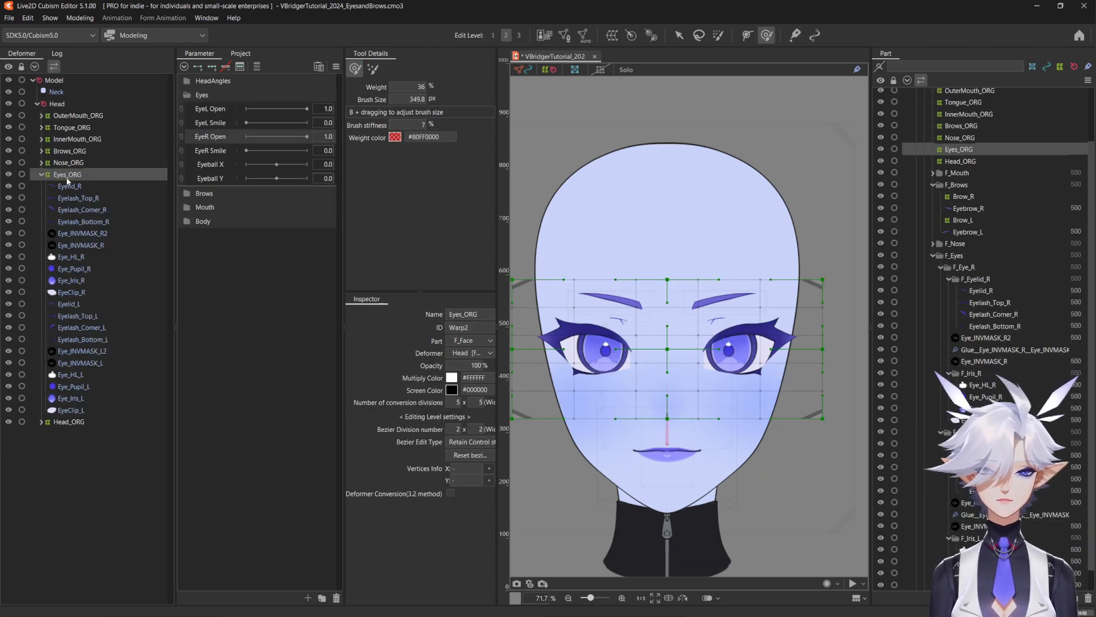
{"action": "right_click", "coordinate": [224, 138]}
{"action": "left_click", "coordinate": [246, 143]}
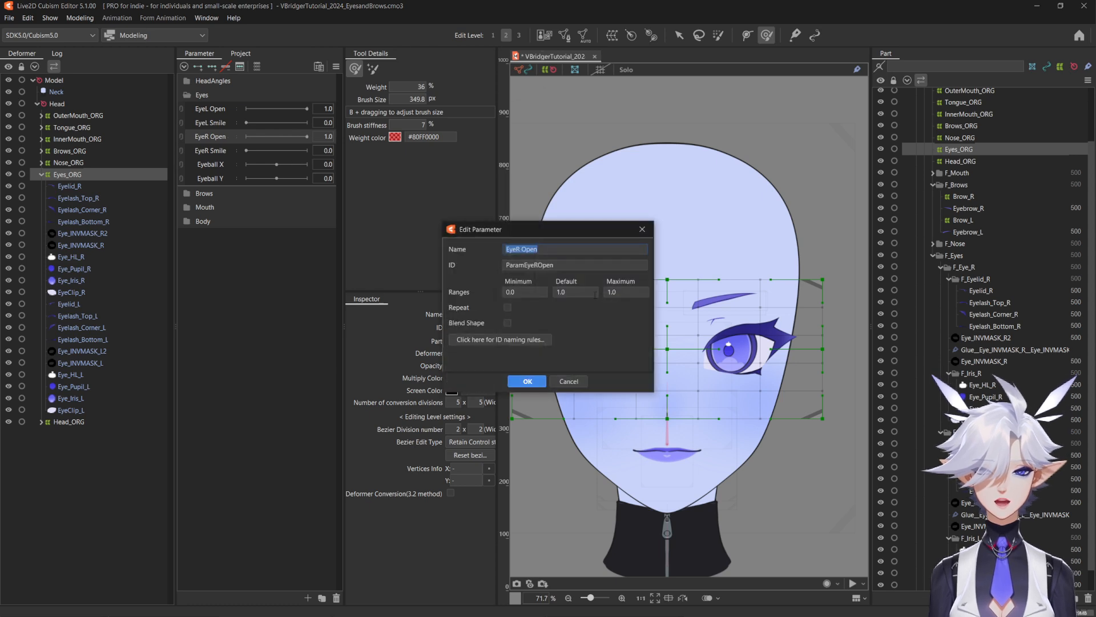
{"action": "key", "text": "Return"}
{"action": "double_click", "coordinate": [219, 109]}
{"action": "double_click", "coordinate": [627, 293]}
{"action": "type", "text": "2"}
{"action": "key", "text": "Return"}
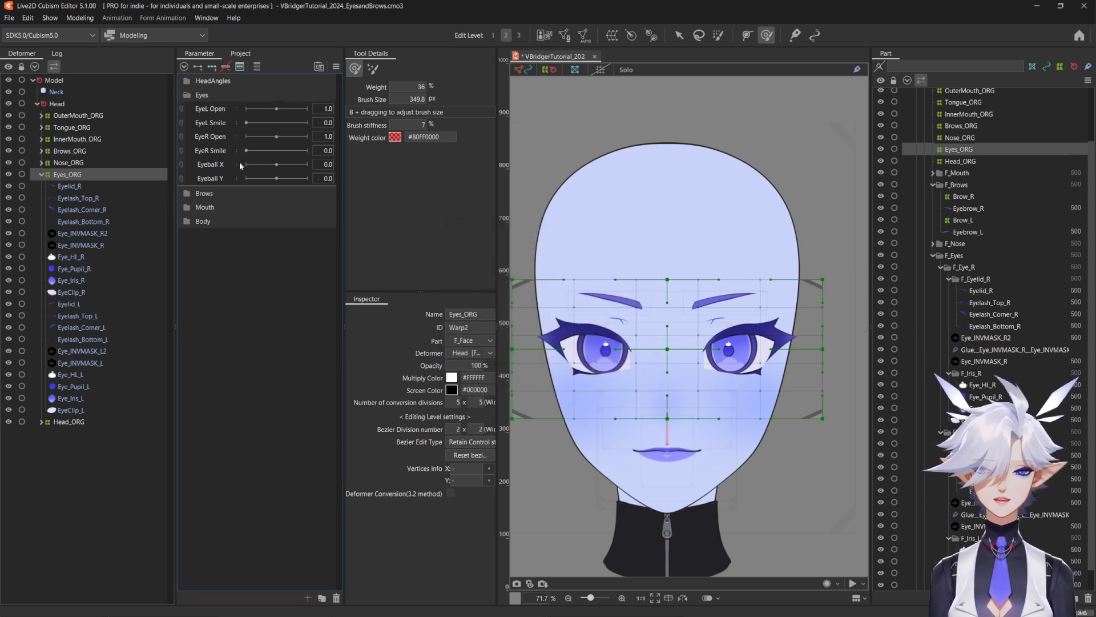
Turn the EyeL Smile and EyeR Smile parameters into blend shapes
{"action": "double_click", "coordinate": [214, 124]}
{"action": "left_click", "coordinate": [515, 381]}
{"action": "right_click", "coordinate": [216, 151]}
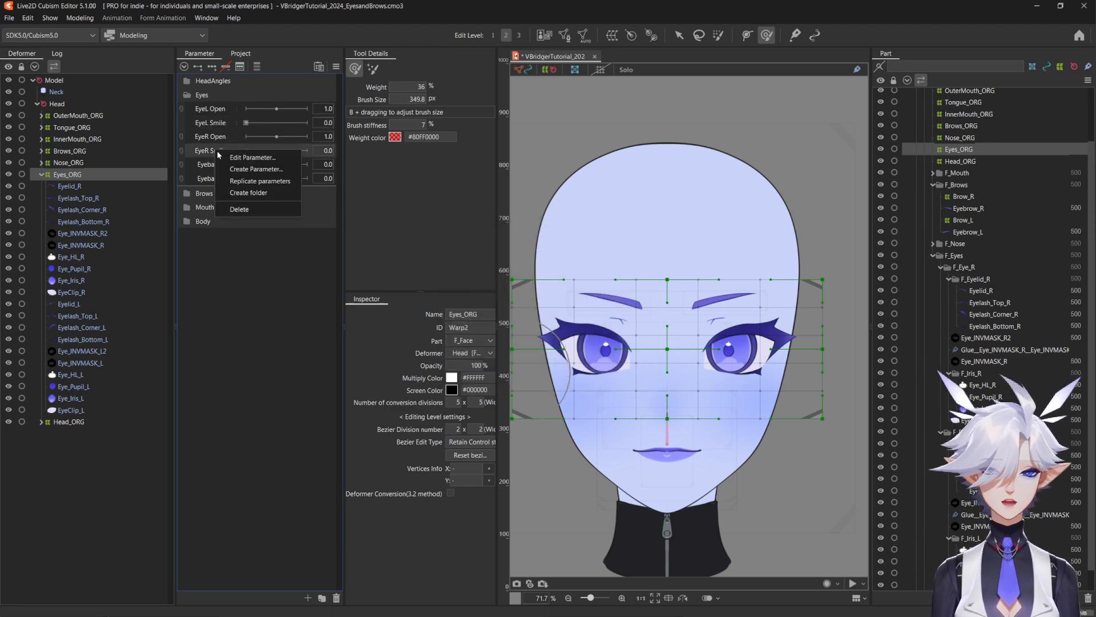
{"action": "left_click", "coordinate": [231, 158]}
{"action": "left_click", "coordinate": [528, 381]}
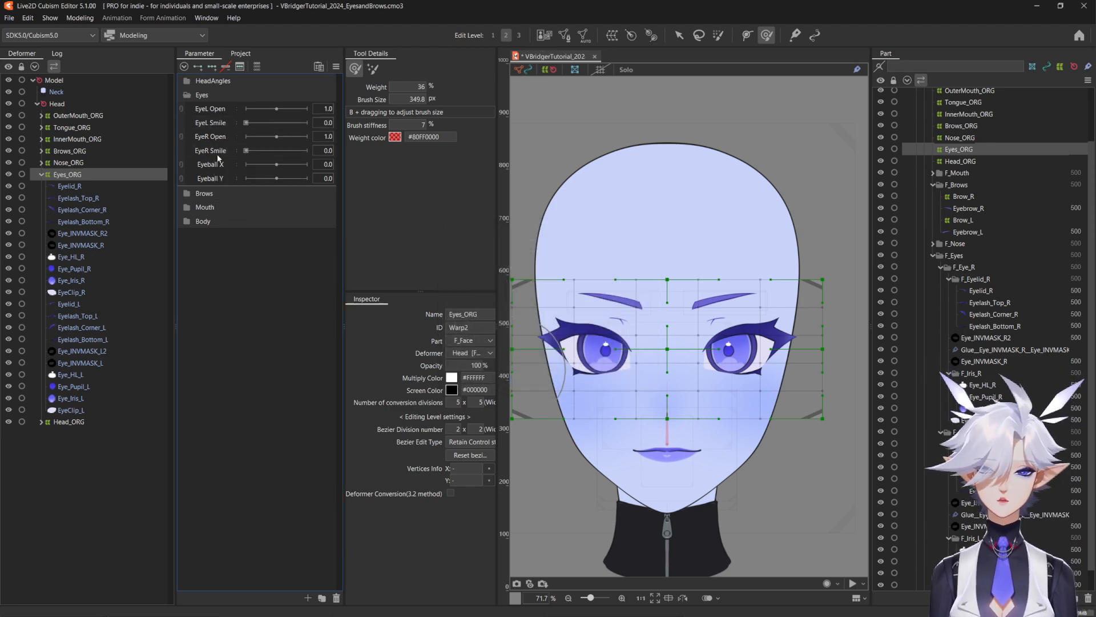
Replicate the EyeR Smile parameter as EyeR Squint with the ID ParamEyeRSquint, keeping it a blend shape
{"action": "right_click", "coordinate": [217, 152]}
{"action": "left_click", "coordinate": [245, 183]}
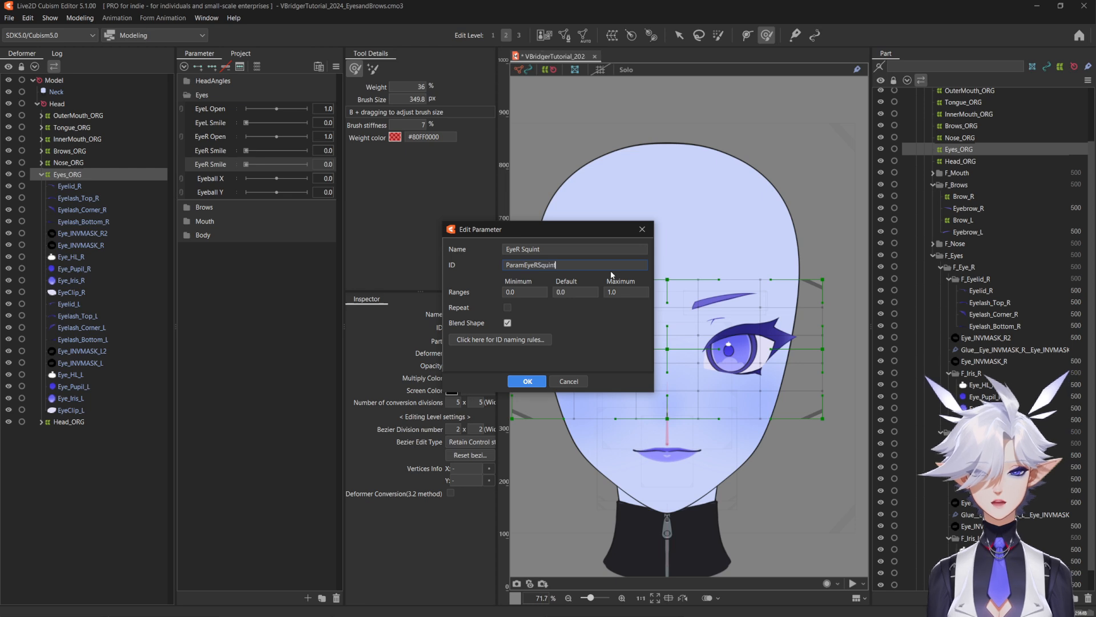
{"action": "left_click", "coordinate": [528, 382]}
Replicate the EyeL Smile parameter and rename the copy EyeL Squint
{"action": "right_click", "coordinate": [220, 124]}
{"action": "left_click", "coordinate": [245, 156]}
{"action": "right_click", "coordinate": [219, 138]}
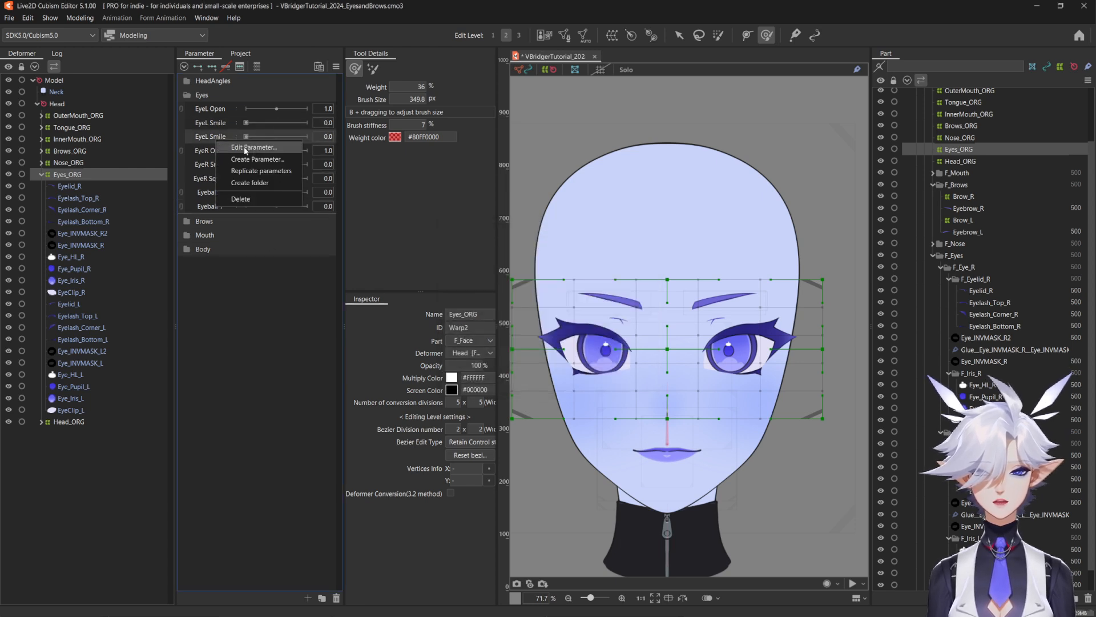
{"action": "left_click", "coordinate": [246, 149]}
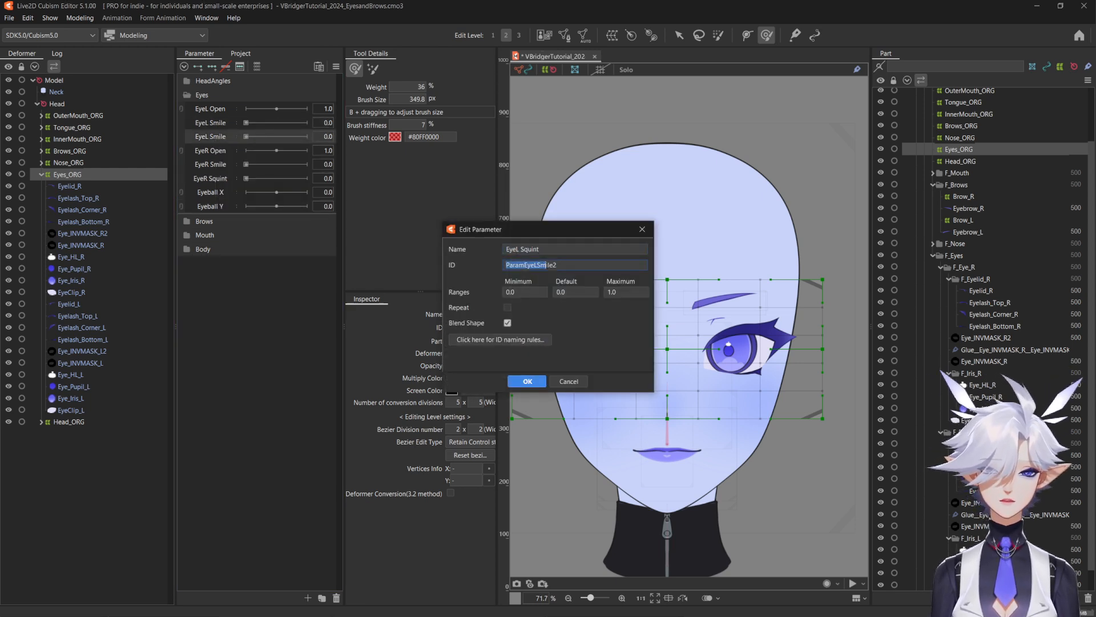
{"action": "left_click", "coordinate": [527, 381]}
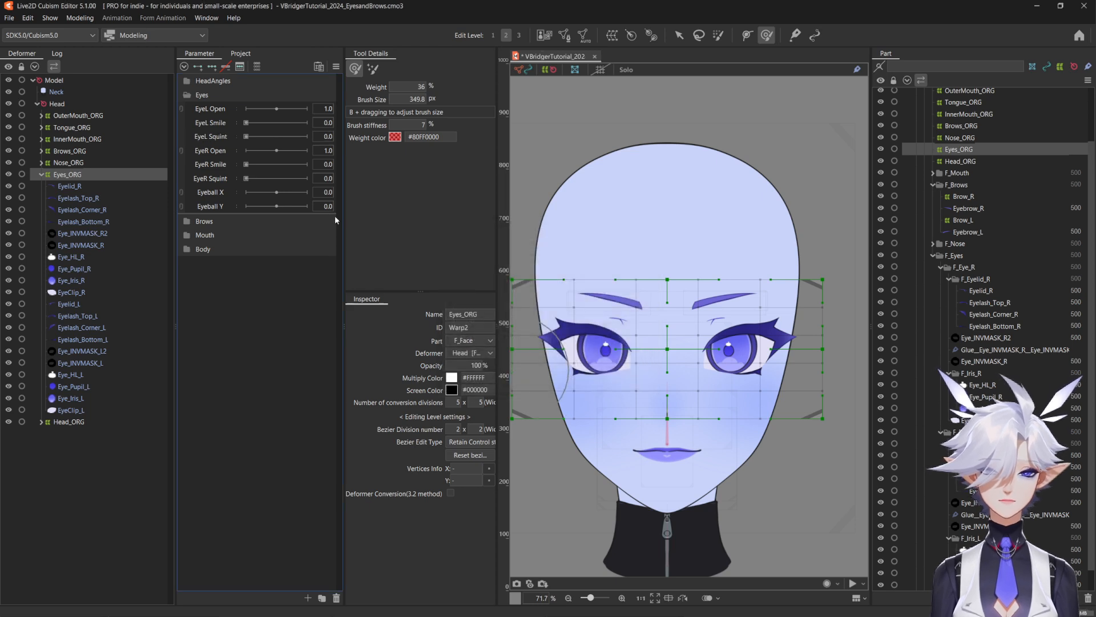
Create a parent warp deformer Eyelid_R for the right eyelid, its three eyelashes, Eye_INVMASK_R2 and EyeClip_R
{"action": "left_click", "coordinate": [67, 186]}
{"action": "left_click", "coordinate": [81, 233], "text": "shift"}
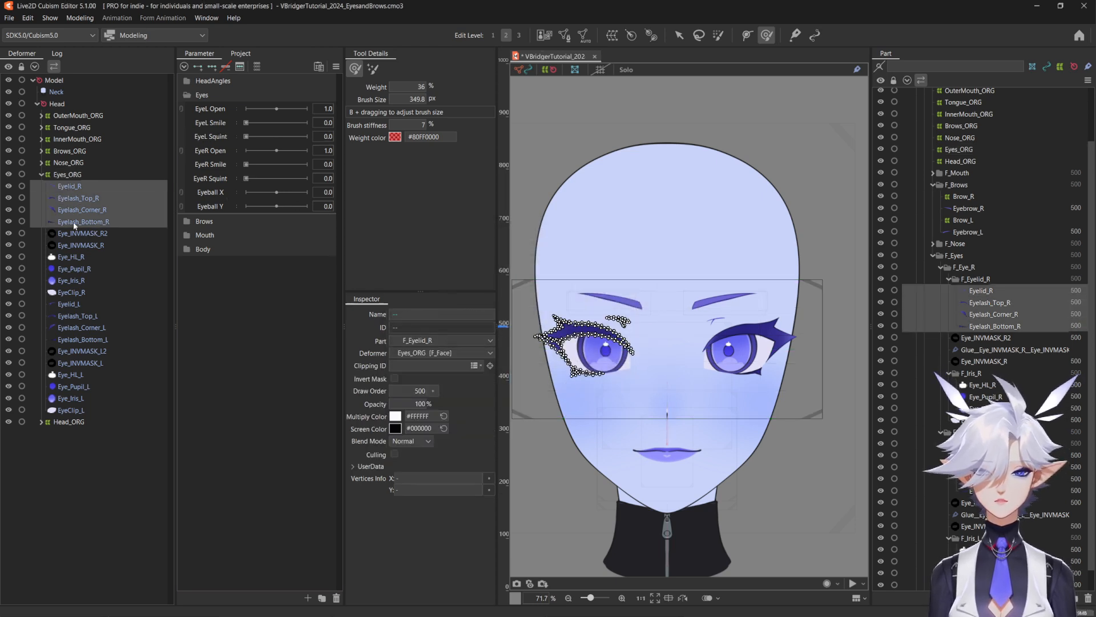
{"action": "left_click", "coordinate": [69, 292], "text": "ctrl"}
{"action": "type", "text": "R"}
{"action": "left_click", "coordinate": [314, 454]}
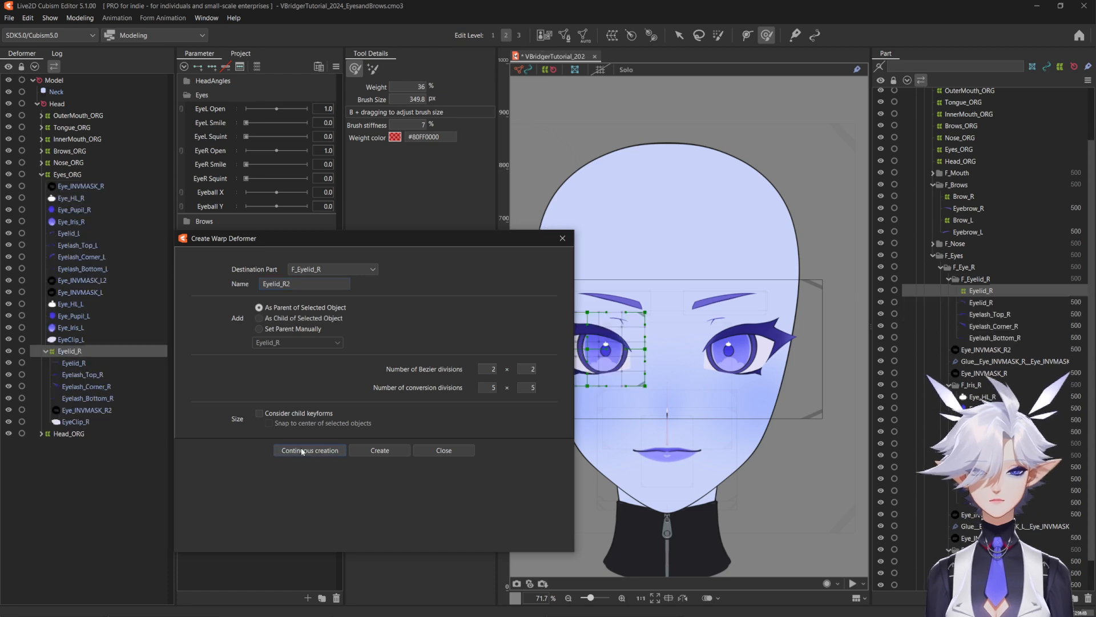
Create a parent warp deformer Eyelid_L for the left eyelid, its three eyelashes, Eye_INVMASK_L2 and EyeClip_L
{"action": "left_click", "coordinate": [75, 339]}
{"action": "left_click", "coordinate": [78, 281], "text": "ctrl"}
{"action": "left_click", "coordinate": [73, 233], "text": "ctrl+shift"}
{"action": "left_click_drag", "start_coordinate": [294, 283], "coordinate": [194, 282]}
{"action": "type", "text": "L"}
{"action": "left_click", "coordinate": [311, 453]}
Create a parent warp deformer Iris_L for the left eye's highlight, pupil and iris
{"action": "left_click", "coordinate": [75, 268]}
{"action": "left_click", "coordinate": [74, 245], "text": "shift"}
{"action": "type", "text": "Iris_L"}
{"action": "left_click", "coordinate": [326, 454]}
Create a parent warp deformer Iris_R for the right eye's highlight, pupil and iris, and finish creating deformers
{"action": "left_click", "coordinate": [73, 198]}
{"action": "left_click", "coordinate": [73, 222], "text": "shift"}
{"action": "type", "text": "R"}
{"action": "left_click", "coordinate": [319, 452]}
{"action": "left_click", "coordinate": [438, 451]}
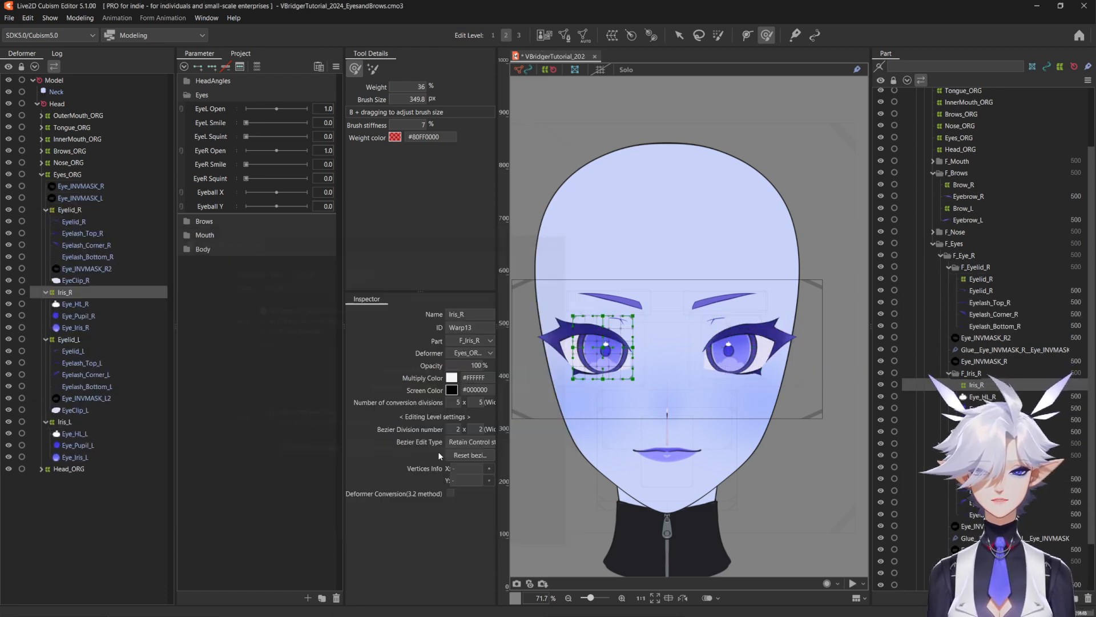
Give the meshes inside Eyelid_R three keyforms on EyeR Open, at 0, 1 and 2
{"action": "left_click", "coordinate": [73, 222]}
{"action": "left_click", "coordinate": [74, 280], "text": "shift"}
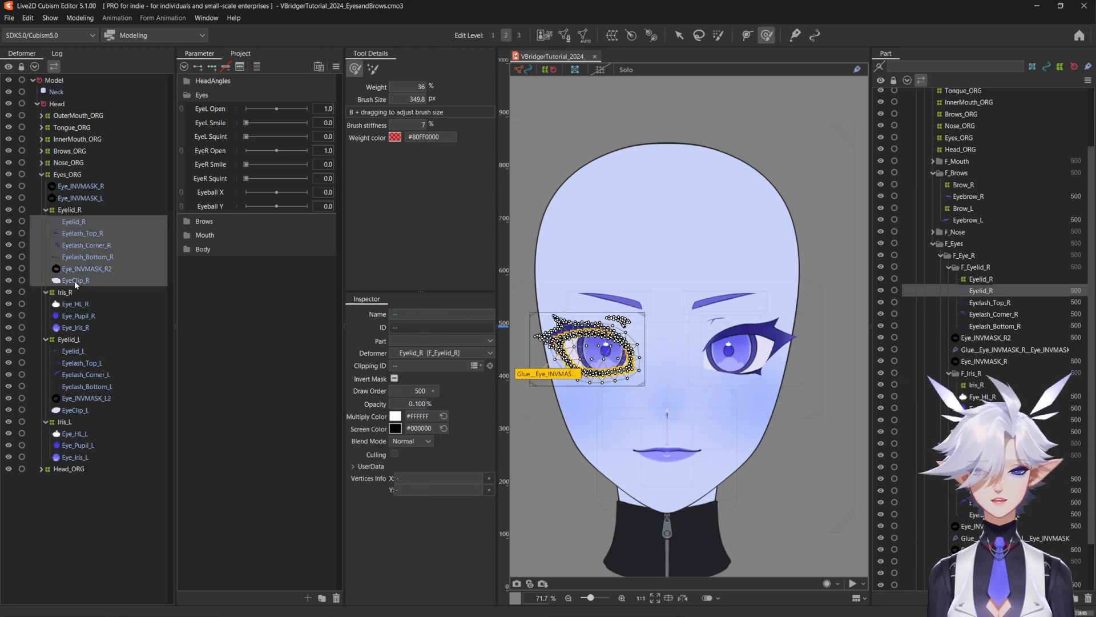
{"action": "left_click", "coordinate": [220, 154]}
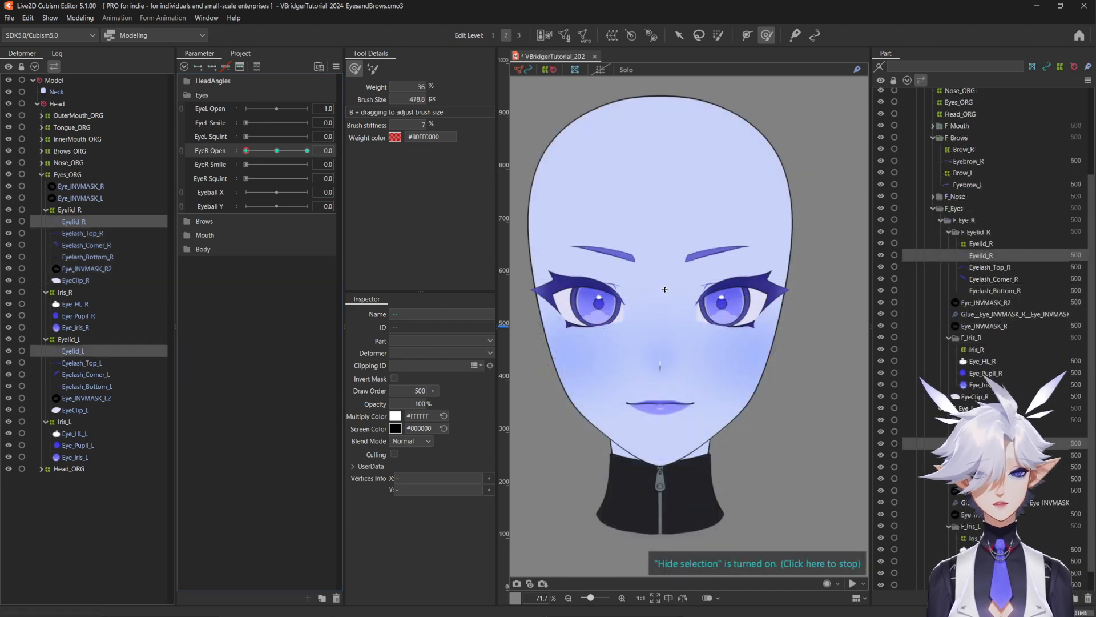
Pull Eyelash_Top_R and Eyelash_Top_L down over the irises with the Deform Brush at EyeR Open 0
{"action": "left_click", "coordinate": [70, 235]}
{"action": "left_click", "coordinate": [81, 363], "text": "ctrl"}
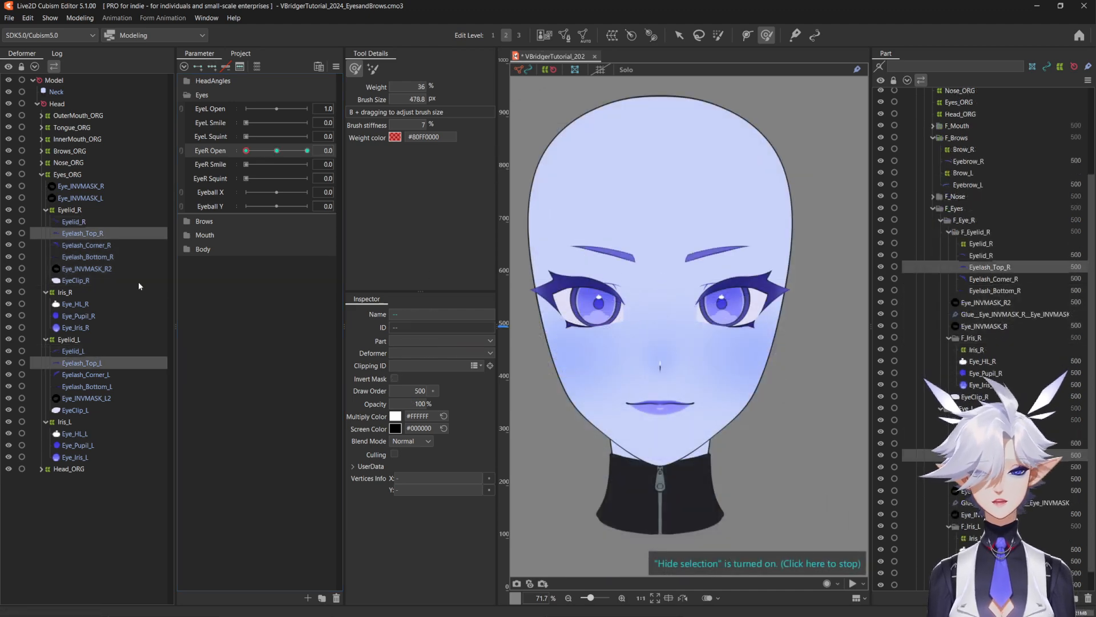
{"action": "left_click_drag", "start_coordinate": [664, 285], "coordinate": [664, 298]}
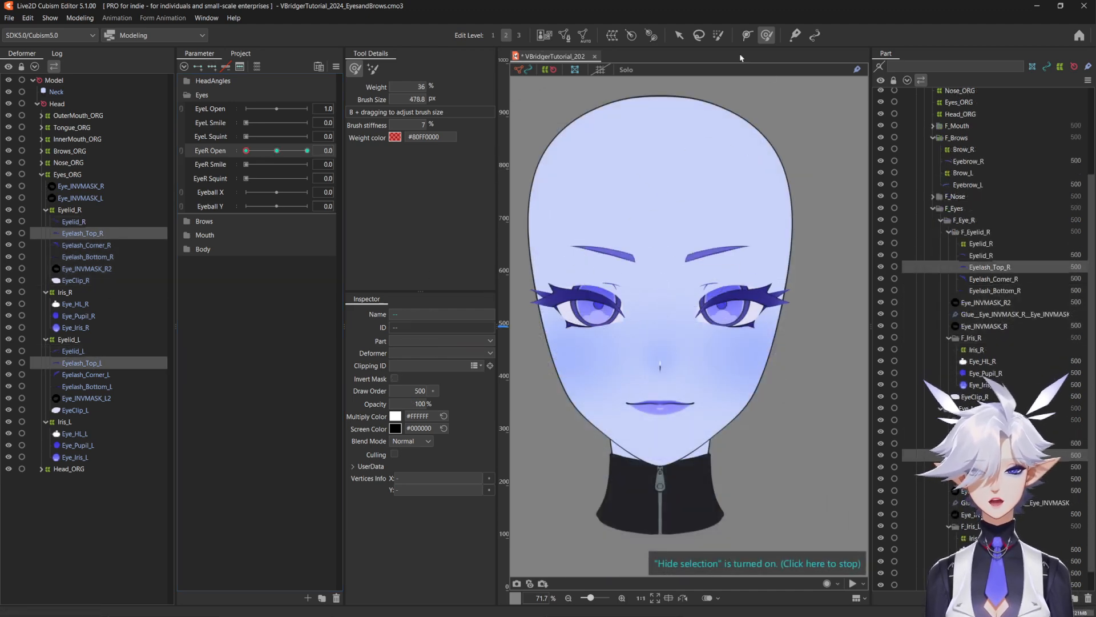
{"action": "key", "text": "ctrl+t"}
Bend Eyelash_Top_L down into a closed-eye curve with a deform path along the lash, and remove the path
{"action": "left_click", "coordinate": [82, 363]}
{"action": "left_click", "coordinate": [747, 36]}
{"action": "scroll", "coordinate": [763, 302], "scroll_direction": "up", "scroll_amount": 4}
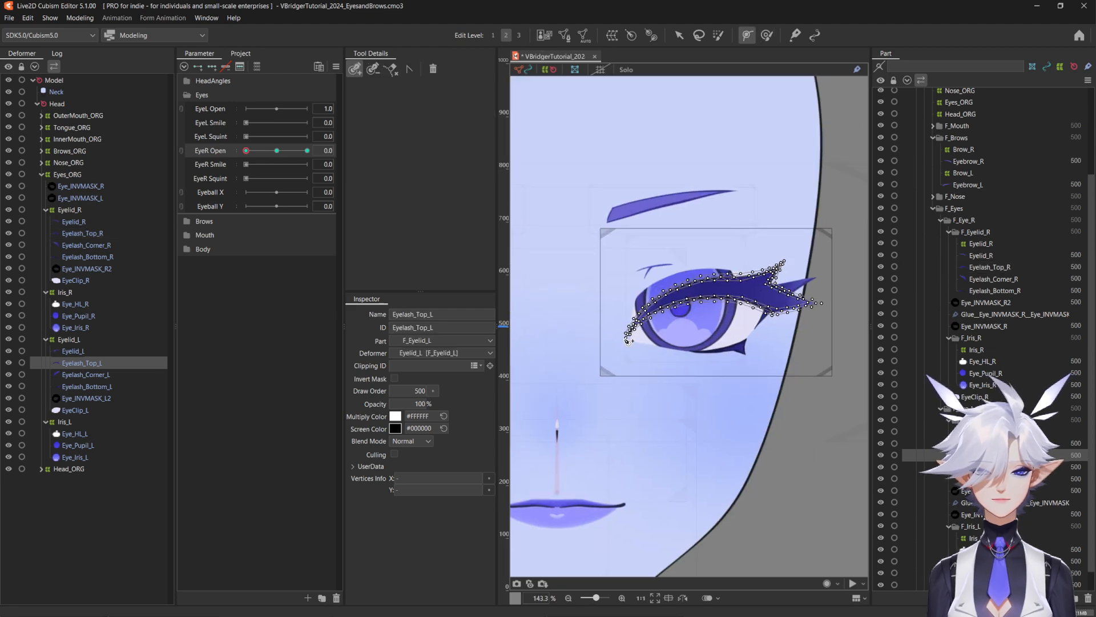
{"action": "left_click", "coordinate": [624, 338]}
{"action": "left_click", "coordinate": [676, 295]}
{"action": "left_click", "coordinate": [808, 307]}
{"action": "left_click_drag", "start_coordinate": [676, 294], "coordinate": [617, 334]}
{"action": "left_click_drag", "start_coordinate": [739, 327], "coordinate": [741, 335]}
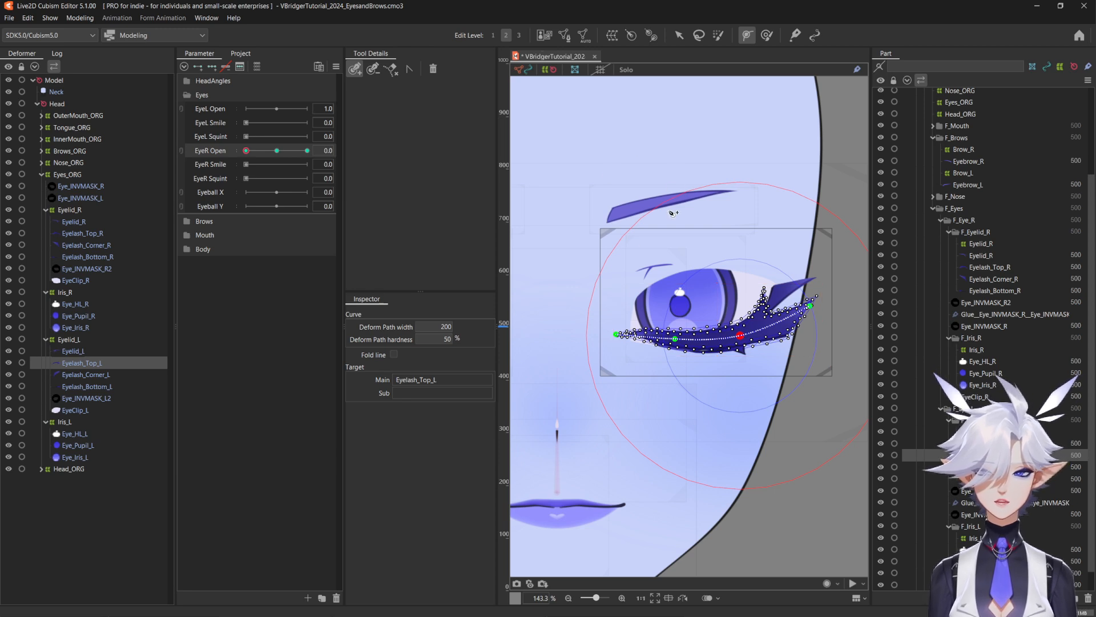
{"action": "left_click", "coordinate": [432, 70]}
Bend Eyelash_Top_R down into a matching closed-eye curve with a deform path along the lash
{"action": "left_click_drag", "start_coordinate": [565, 287], "coordinate": [685, 291]}
{"action": "scroll", "coordinate": [685, 292], "scroll_direction": "down", "scroll_amount": 2}
{"action": "left_click", "coordinate": [82, 233]}
{"action": "mouse_move", "coordinate": [620, 322]}
{"action": "left_mouse_down"}
{"action": "mouse_move", "coordinate": [657, 337]}
{"action": "mouse_move", "coordinate": [625, 315]}
{"action": "mouse_move", "coordinate": [621, 341]}
{"action": "left_mouse_up"}
{"action": "left_click", "coordinate": [669, 341]}
{"action": "left_click_drag", "start_coordinate": [556, 314], "coordinate": [564, 330]}
{"action": "left_click", "coordinate": [651, 339]}
{"action": "left_click", "coordinate": [589, 338]}
{"action": "left_click", "coordinate": [651, 340]}
{"action": "left_click_drag", "start_coordinate": [670, 341], "coordinate": [655, 341]}
Refine the closed shapes of Eyelash_Top_R and Eyelash_Top_L with the Deform Brush and hide the selection overlay
{"action": "left_click", "coordinate": [767, 35]}
{"action": "scroll", "coordinate": [573, 345], "scroll_direction": "up", "scroll_amount": 3}
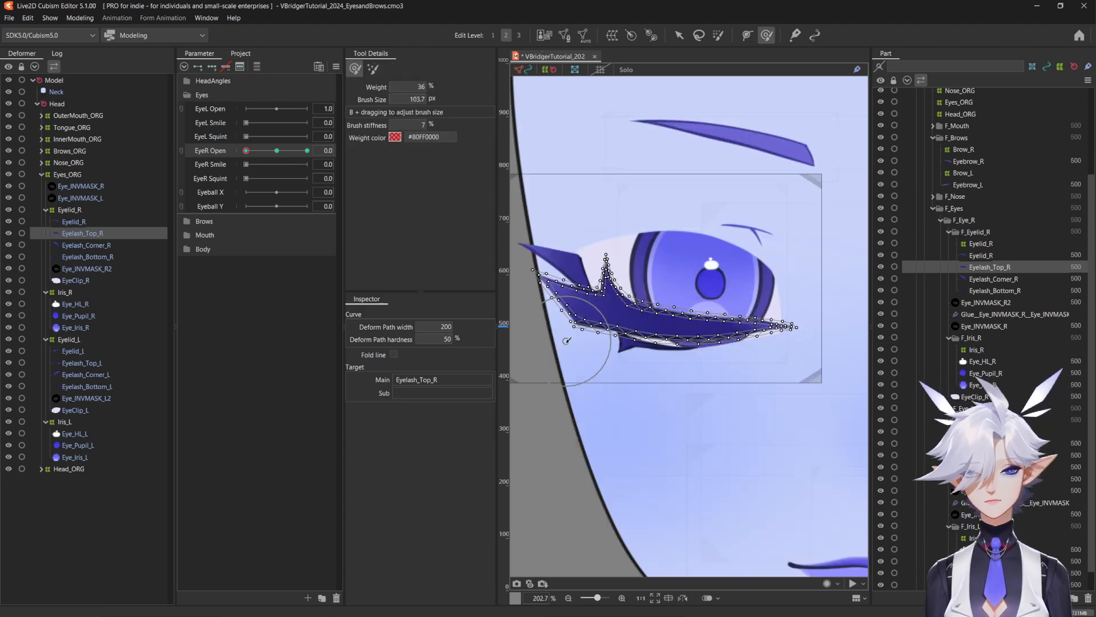
{"action": "scroll", "coordinate": [580, 310], "scroll_direction": "down", "scroll_amount": 5}
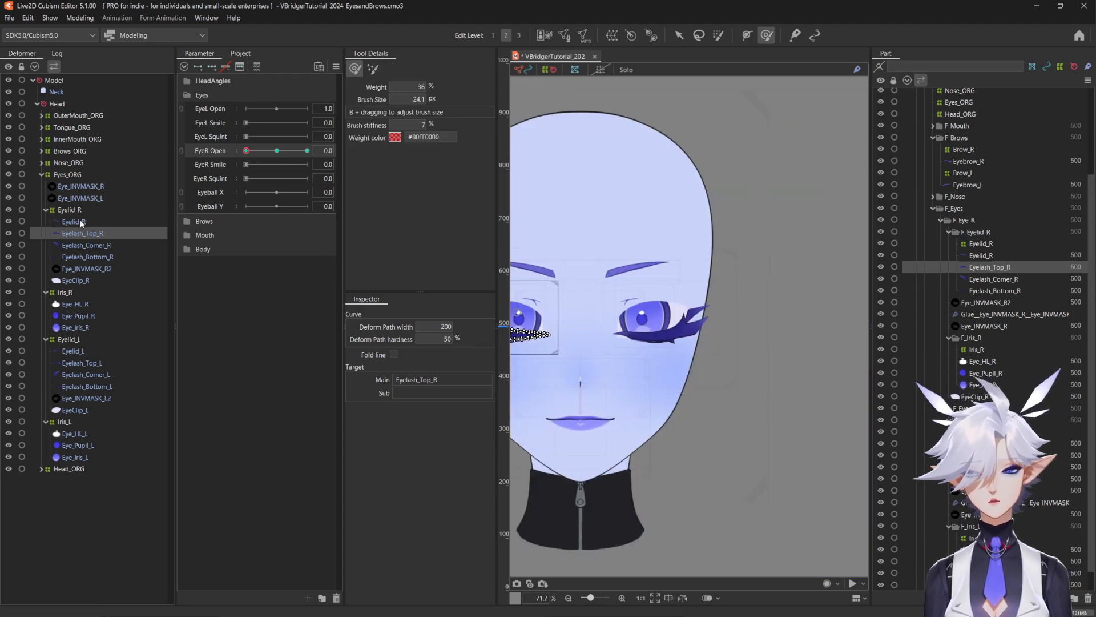
{"action": "left_click", "coordinate": [72, 367]}
{"action": "scroll", "coordinate": [685, 331], "scroll_direction": "up", "scroll_amount": 6}
{"action": "left_click_drag", "start_coordinate": [695, 360], "coordinate": [711, 359]}
{"action": "left_click_drag", "start_coordinate": [614, 417], "coordinate": [610, 406]}
{"action": "scroll", "coordinate": [699, 376], "scroll_direction": "down", "scroll_amount": 5}
{"action": "scroll", "coordinate": [668, 402], "scroll_direction": "up", "scroll_amount": 1}
{"action": "key", "text": "ctrl+t"}
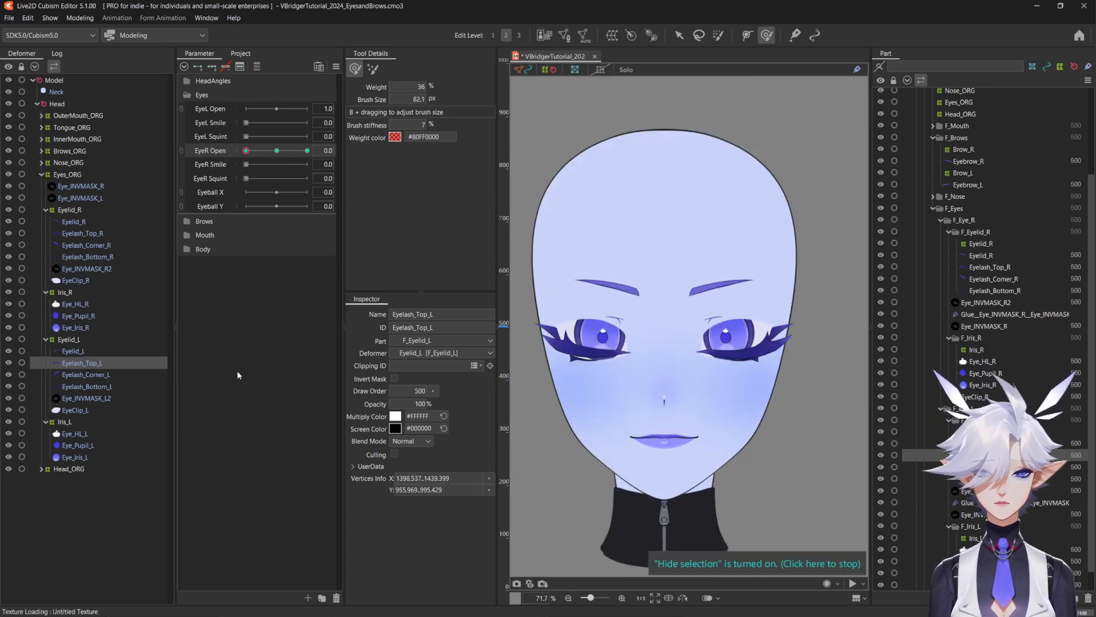
Isolate Eyelash_Top_R and Eyelash_Top_L in solo view and smooth their closed curves with the Deform Brush
{"action": "left_click", "coordinate": [76, 234], "text": "ctrl"}
{"action": "key", "text": "shift+s"}
{"action": "key", "text": "shift+h"}
{"action": "left_click", "coordinate": [577, 84]}
{"action": "left_click_drag", "start_coordinate": [540, 264], "coordinate": [540, 278]}
{"action": "left_click", "coordinate": [527, 368]}
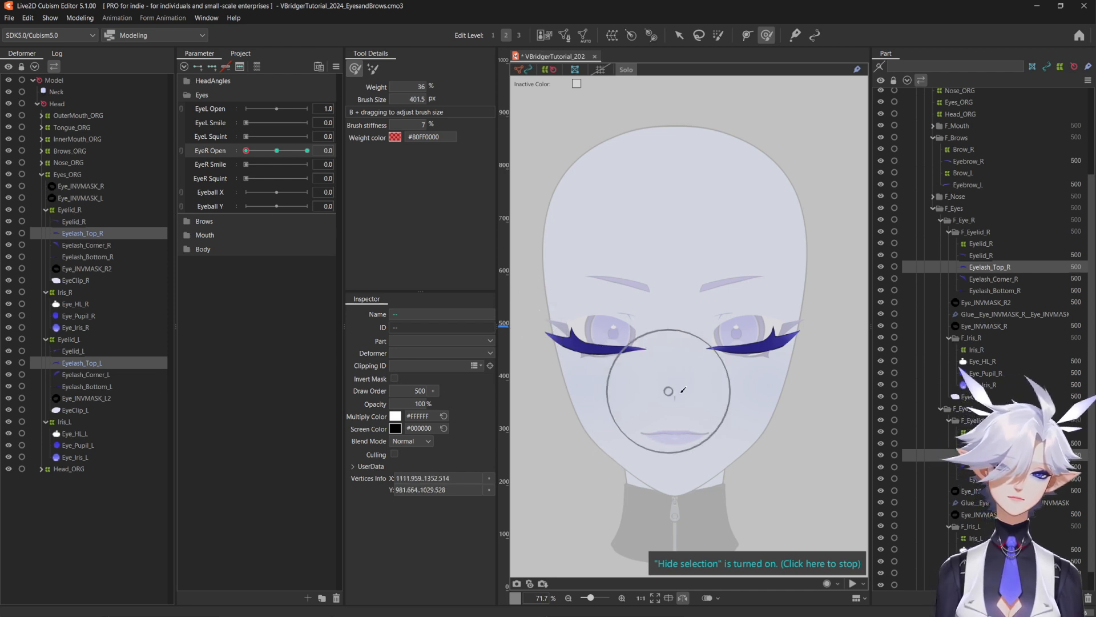
{"action": "key", "text": "shift+h"}
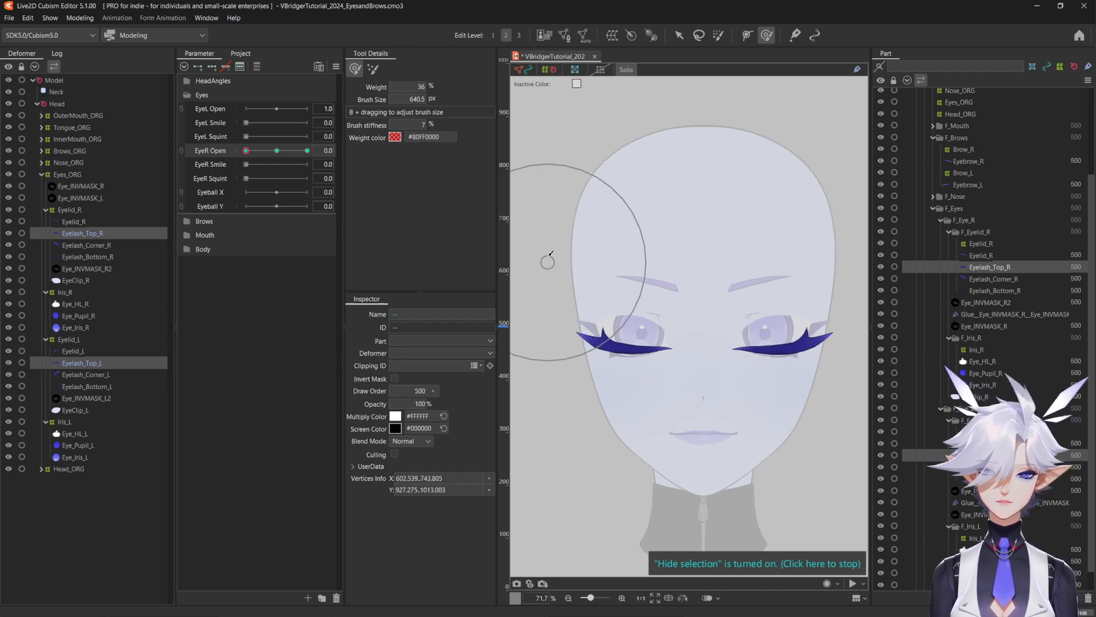
{"action": "left_click_drag", "start_coordinate": [548, 262], "coordinate": [549, 280]}
{"action": "left_click_drag", "start_coordinate": [563, 329], "coordinate": [561, 329]}
{"action": "key", "text": "shift+h"}
{"action": "mouse_move", "coordinate": [683, 359]}
{"action": "left_mouse_down"}
{"action": "mouse_move", "coordinate": [719, 367]}
{"action": "mouse_move", "coordinate": [723, 402]}
{"action": "left_mouse_up"}
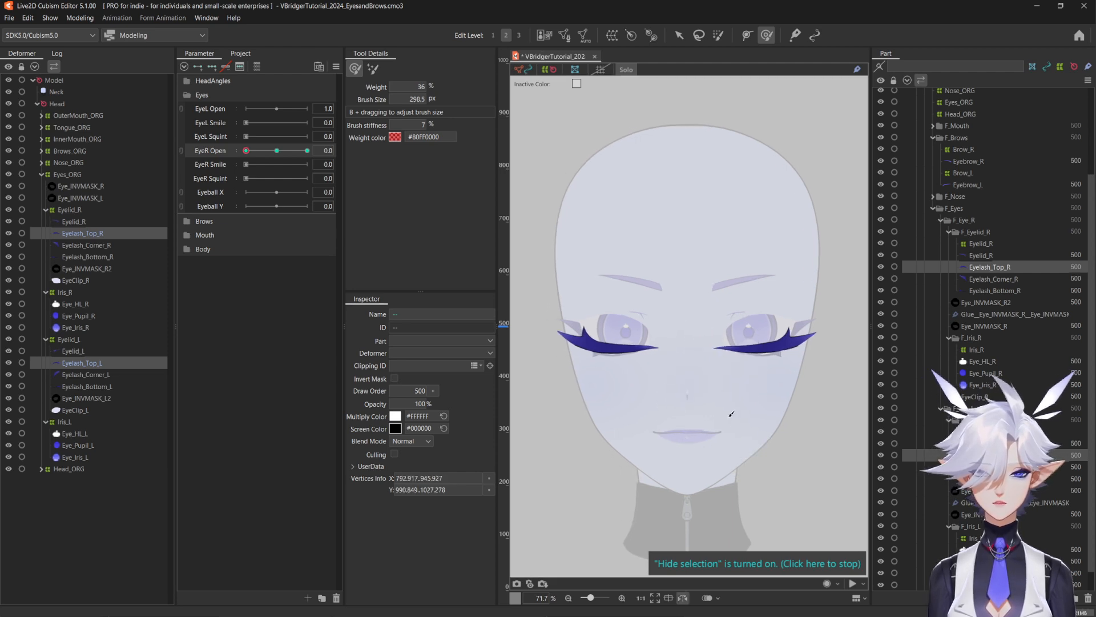
{"action": "key", "text": "shift+h"}
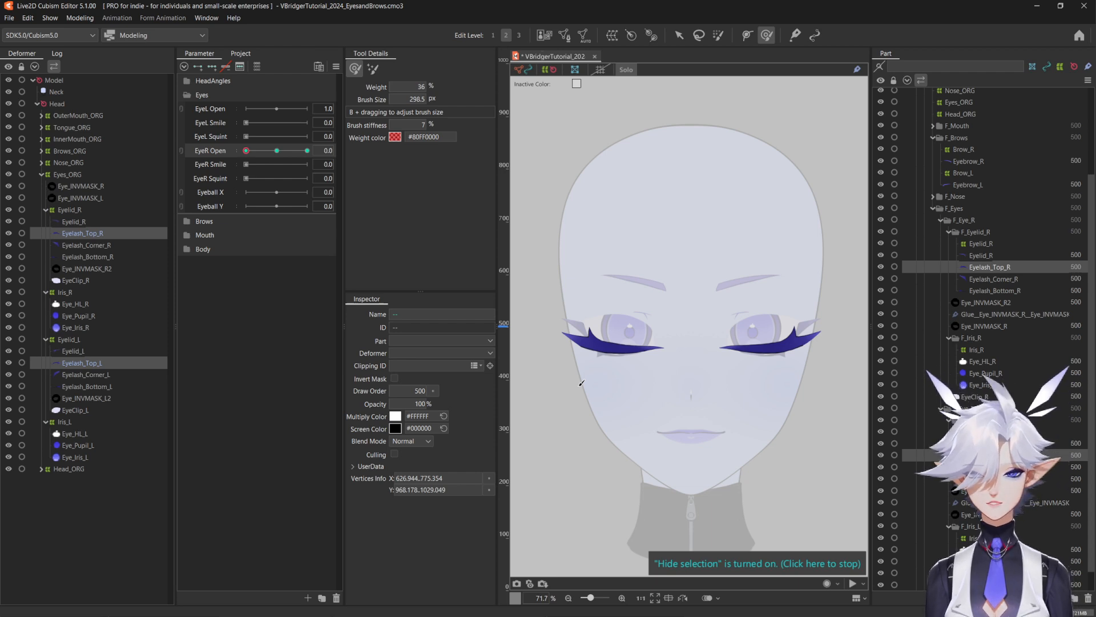
Tuck Eyelash_Corner_L up behind the outer end of the closed top lash with the Deform Brush
{"action": "left_click", "coordinate": [78, 376]}
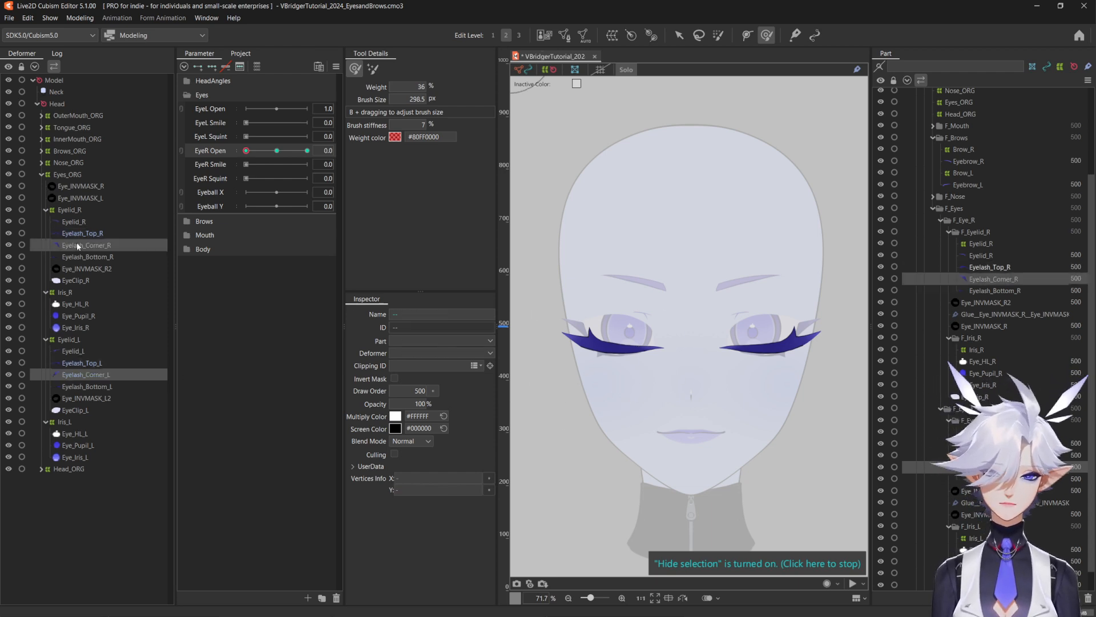
{"action": "scroll", "coordinate": [696, 330], "scroll_direction": "up", "scroll_amount": 5}
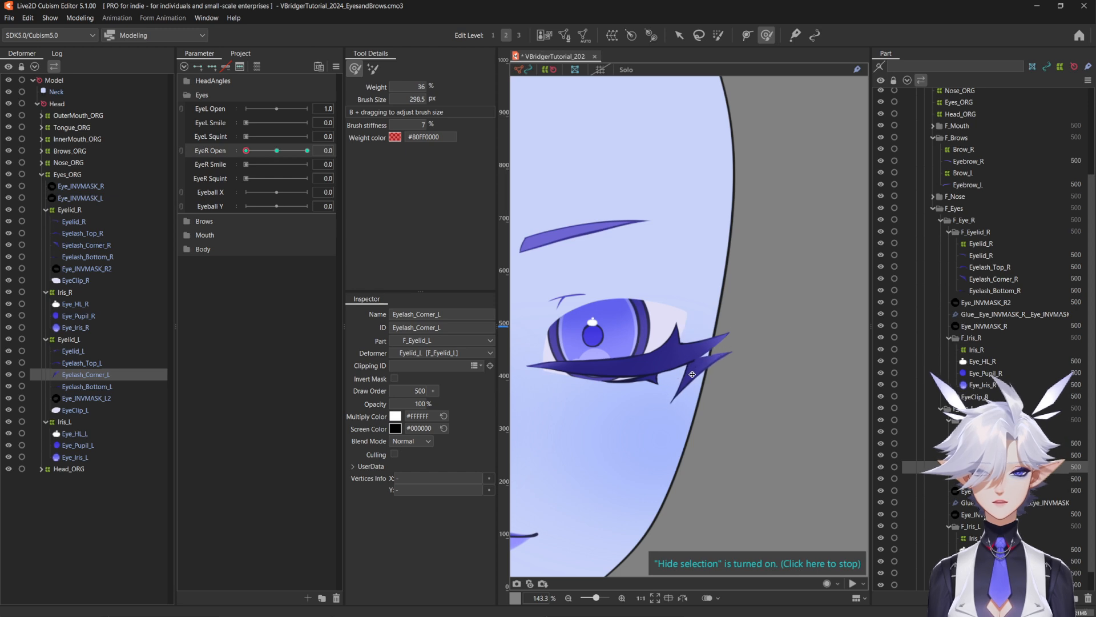
{"action": "mouse_move", "coordinate": [696, 371]}
{"action": "left_mouse_down"}
{"action": "mouse_move", "coordinate": [781, 336]}
{"action": "mouse_move", "coordinate": [733, 320]}
{"action": "mouse_move", "coordinate": [674, 432]}
{"action": "left_mouse_up"}
{"action": "mouse_move", "coordinate": [674, 433]}
{"action": "left_mouse_down"}
{"action": "mouse_move", "coordinate": [607, 407]}
{"action": "mouse_move", "coordinate": [700, 390]}
{"action": "left_mouse_up"}
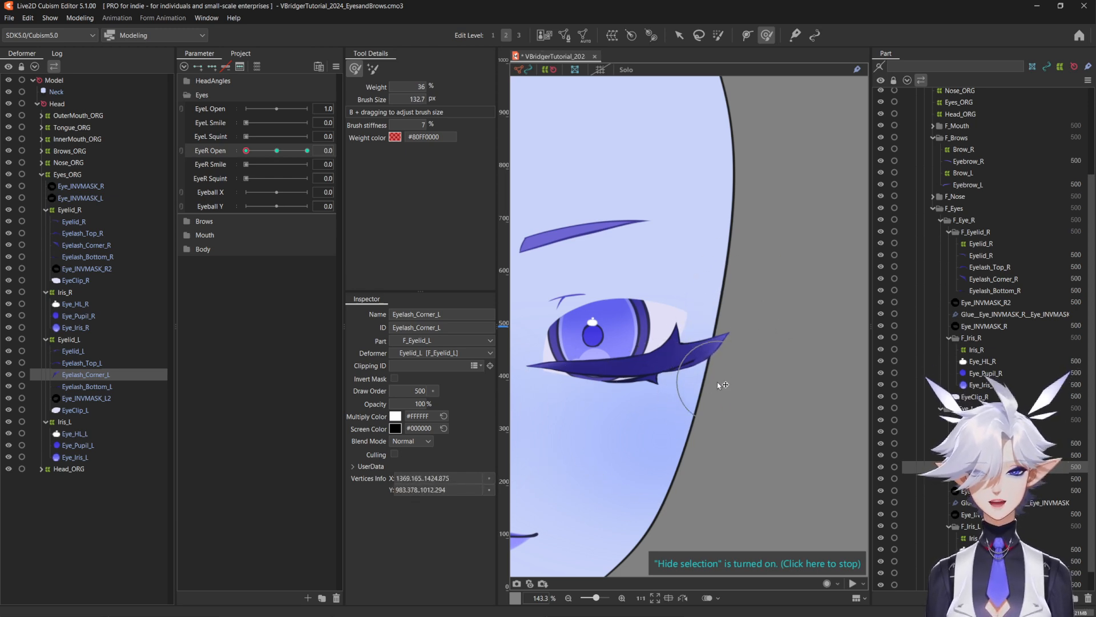
{"action": "scroll", "coordinate": [720, 379], "scroll_direction": "down", "scroll_amount": 5}
Tuck Eyelash_Corner_R up behind the closed top lash with the Deform Brush, matching the other eye
{"action": "scroll", "coordinate": [742, 359], "scroll_direction": "up", "scroll_amount": 7}
{"action": "left_click", "coordinate": [656, 348]}
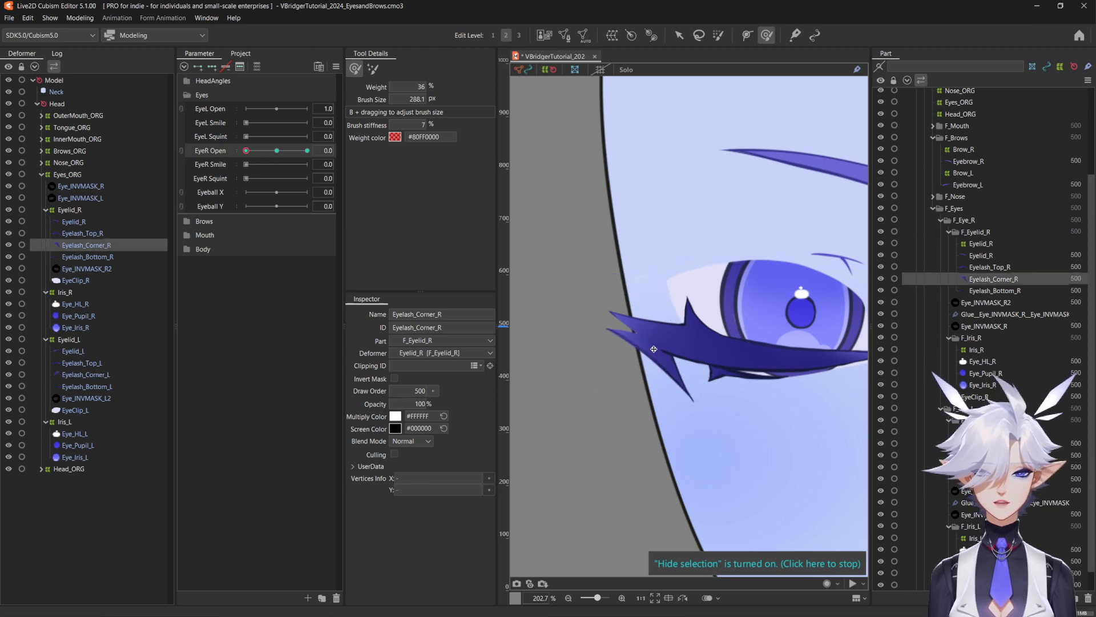
{"action": "mouse_move", "coordinate": [567, 303]}
{"action": "left_mouse_down"}
{"action": "mouse_move", "coordinate": [554, 262]}
{"action": "mouse_move", "coordinate": [571, 225]}
{"action": "left_mouse_up"}
{"action": "mouse_move", "coordinate": [635, 431]}
{"action": "left_mouse_down"}
{"action": "mouse_move", "coordinate": [664, 449]}
{"action": "mouse_move", "coordinate": [765, 435]}
{"action": "left_mouse_up"}
{"action": "scroll", "coordinate": [766, 435], "scroll_direction": "down", "scroll_amount": 3}
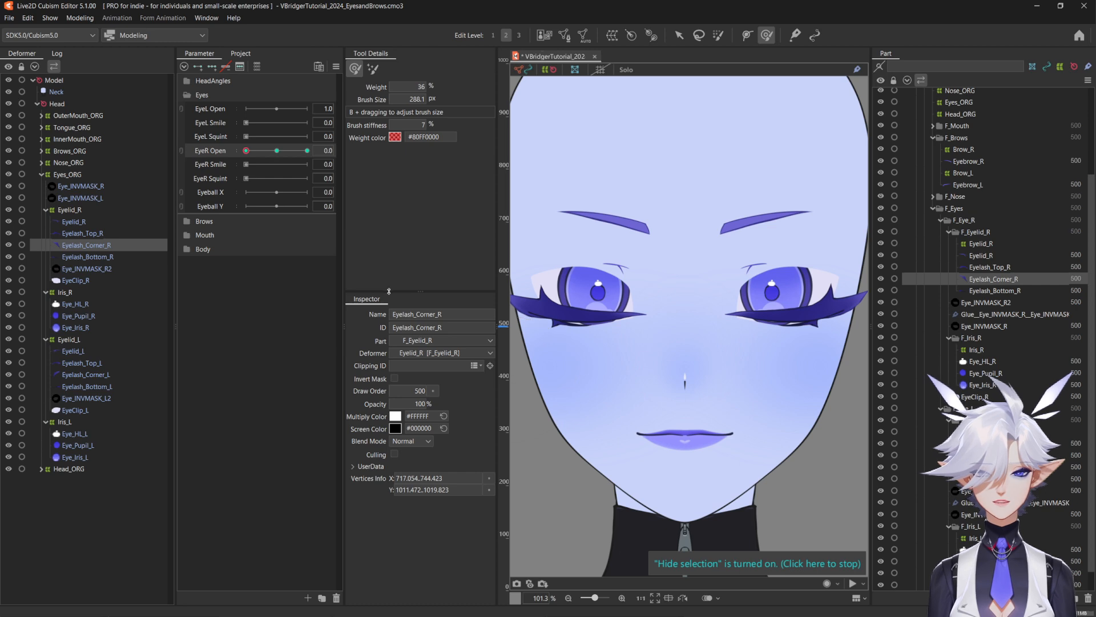
{"action": "mouse_move", "coordinate": [246, 150]}
{"action": "left_mouse_down"}
{"action": "mouse_move", "coordinate": [269, 152]}
{"action": "mouse_move", "coordinate": [246, 152]}
{"action": "left_mouse_up"}
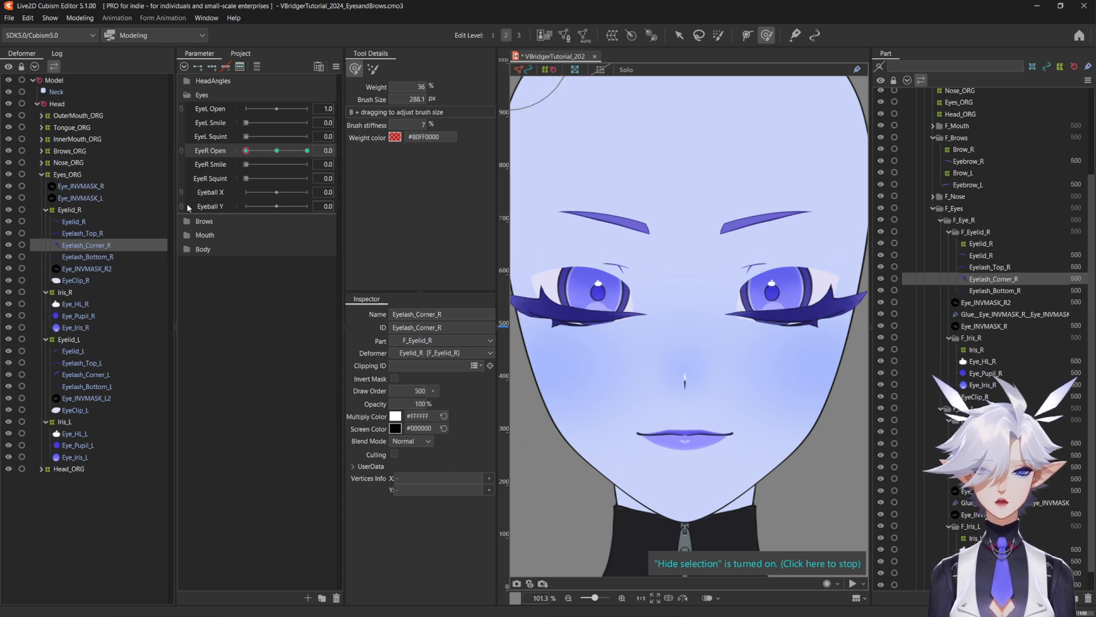
Refine Eyelash_Corner_R and Eyelash_Corner_L together in solo view and scrub EyeR Open to check the motion
{"action": "left_click", "coordinate": [86, 375], "text": "ctrl"}
{"action": "left_click_drag", "start_coordinate": [600, 353], "coordinate": [576, 342]}
{"action": "mouse_move", "coordinate": [775, 338]}
{"action": "left_mouse_down"}
{"action": "mouse_move", "coordinate": [788, 334]}
{"action": "mouse_move", "coordinate": [776, 323]}
{"action": "left_mouse_up"}
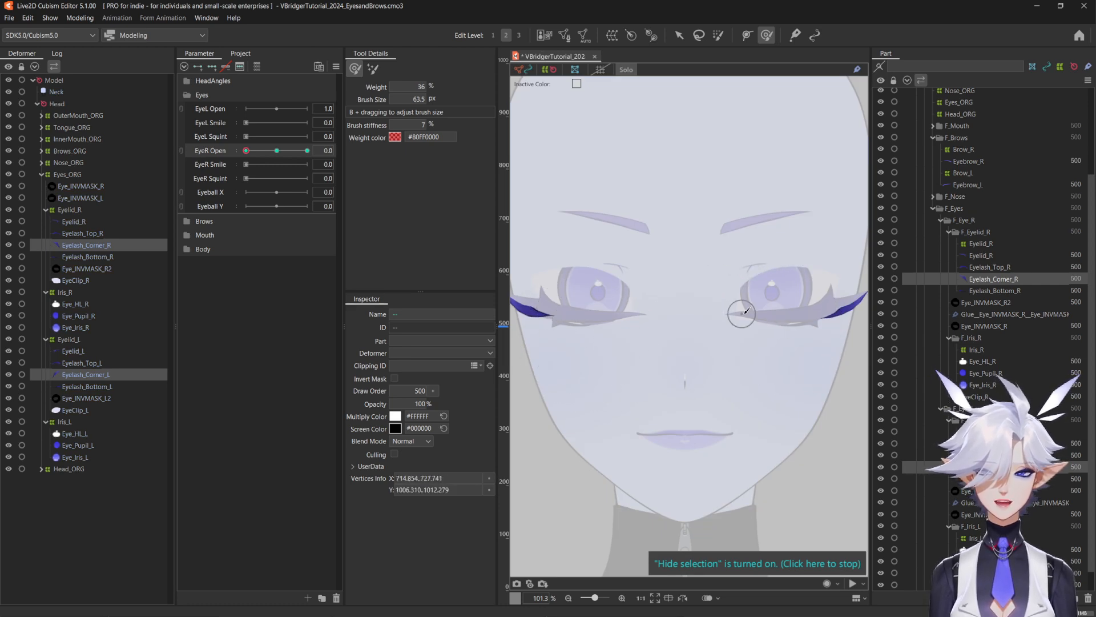
{"action": "mouse_move", "coordinate": [246, 151]}
{"action": "left_mouse_down"}
{"action": "mouse_move", "coordinate": [274, 156]}
{"action": "mouse_move", "coordinate": [261, 163]}
{"action": "left_mouse_up"}
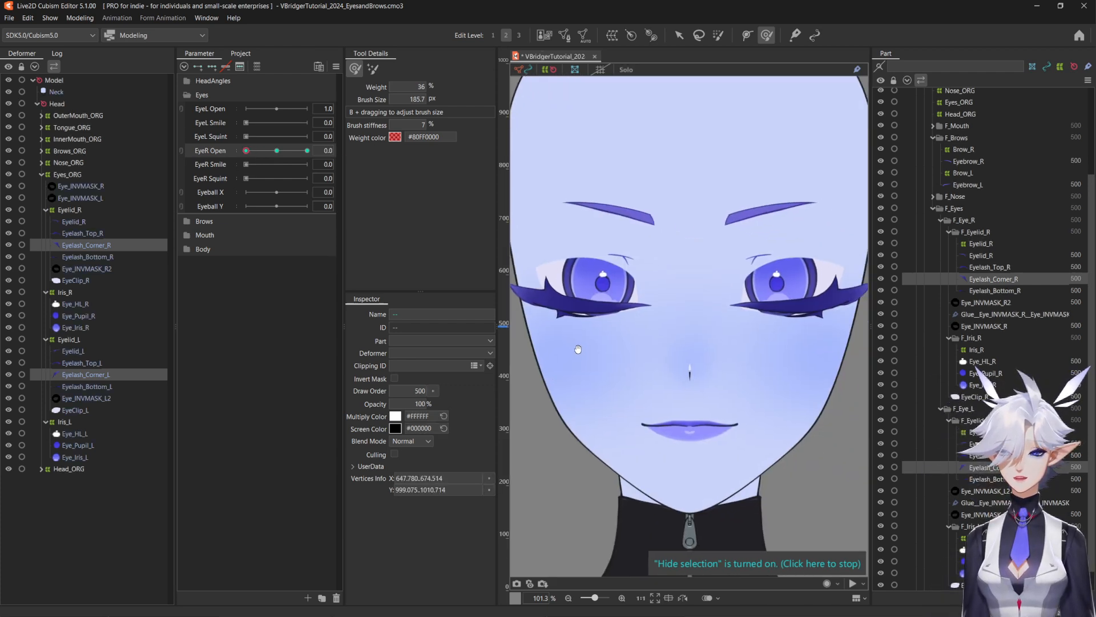
Reshape Eyelash_Bottom_R and Eyelash_Bottom_L in solo view to follow the closed lash line at EyeR Open 0
{"action": "left_click", "coordinate": [68, 387]}
{"action": "left_click", "coordinate": [73, 257], "text": "ctrl"}
{"action": "key", "text": "shift+s"}
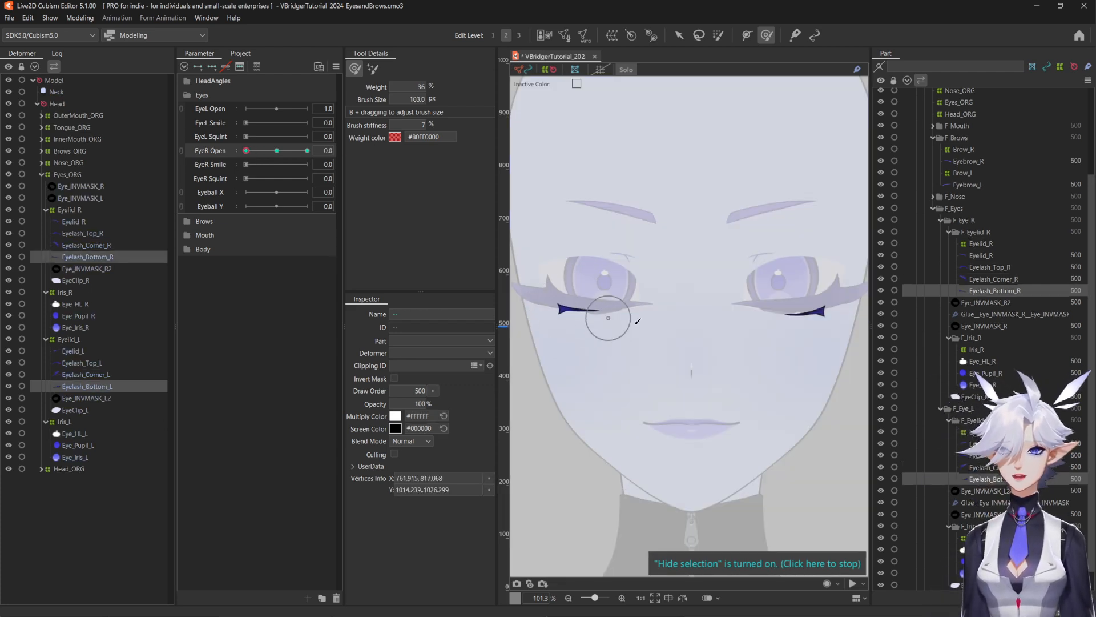
{"action": "left_click_drag", "start_coordinate": [808, 315], "coordinate": [808, 309]}
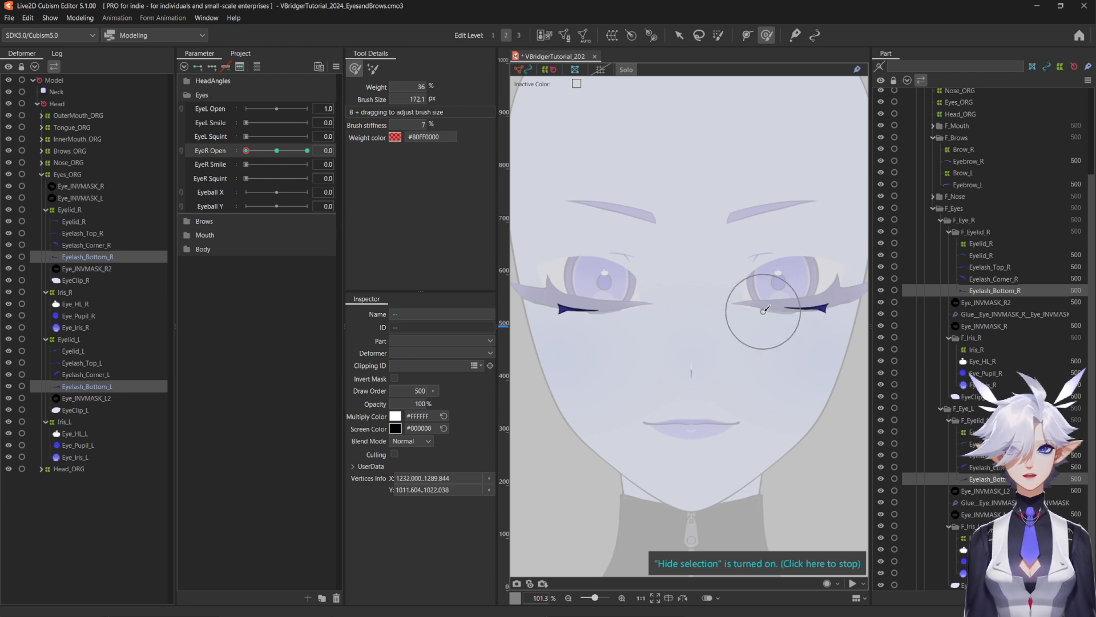
{"action": "key", "text": "shift+s"}
{"action": "mouse_move", "coordinate": [246, 151]}
{"action": "left_mouse_down"}
{"action": "mouse_move", "coordinate": [259, 151]}
{"action": "mouse_move", "coordinate": [246, 151]}
{"action": "left_mouse_up"}
Fit the bottom lash of each eye to its corner lash in solo view with the Deform Brush
{"action": "left_click", "coordinate": [78, 385]}
{"action": "key", "text": "shift+s"}
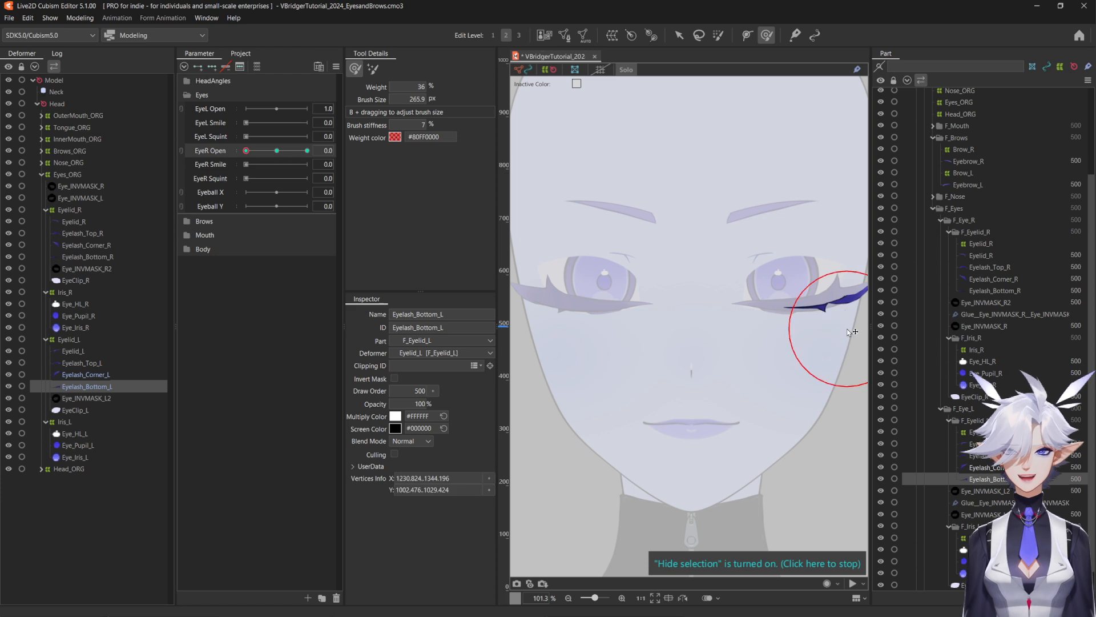
{"action": "left_click", "coordinate": [74, 245]}
{"action": "left_click", "coordinate": [71, 258]}
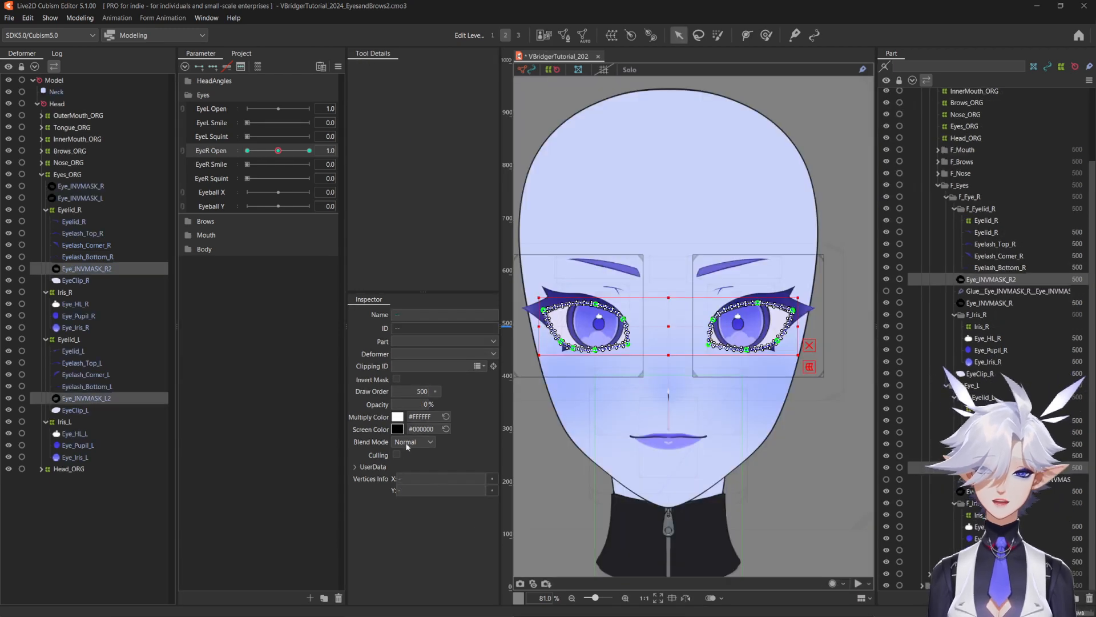
Collapse the top edge of Eye_INVMASK_L2 onto its lower edge with deform path points at EyeR Open 0
{"action": "left_click", "coordinate": [247, 151]}
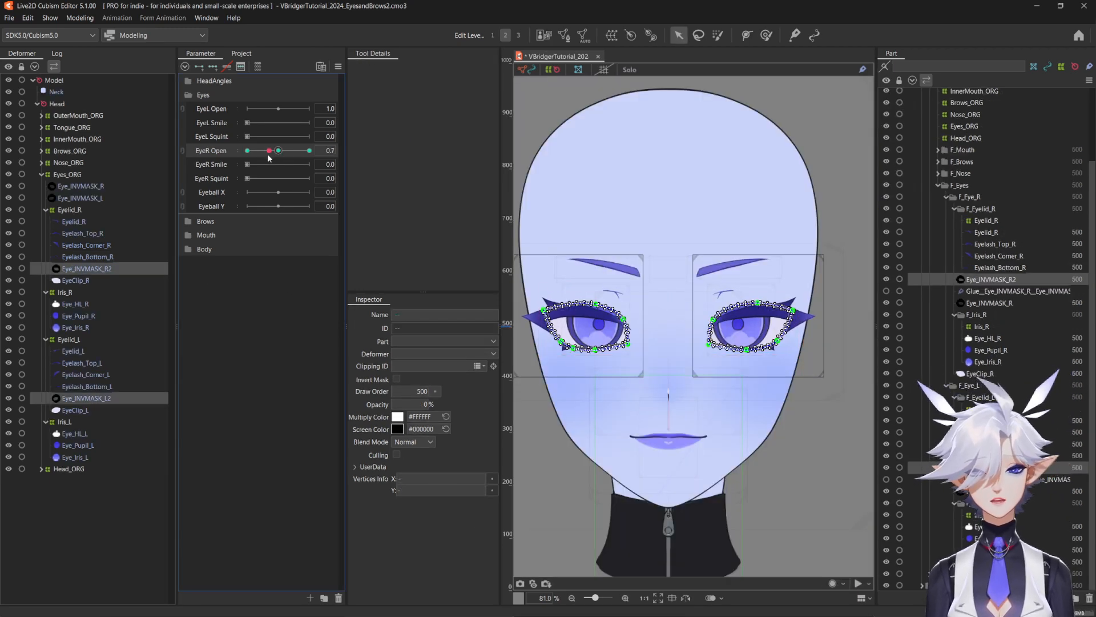
{"action": "scroll", "coordinate": [693, 374], "scroll_direction": "up", "scroll_amount": 5}
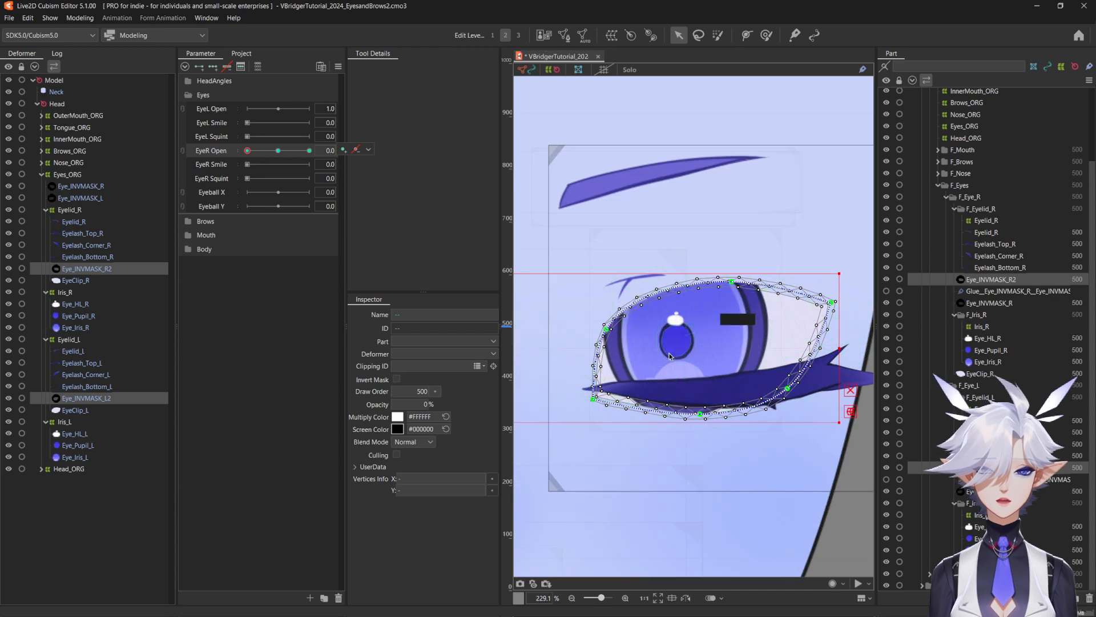
{"action": "mouse_move", "coordinate": [605, 335]}
{"action": "left_mouse_down"}
{"action": "mouse_move", "coordinate": [595, 342]}
{"action": "mouse_move", "coordinate": [602, 395]}
{"action": "left_mouse_up"}
{"action": "left_click_drag", "start_coordinate": [732, 282], "coordinate": [747, 410]}
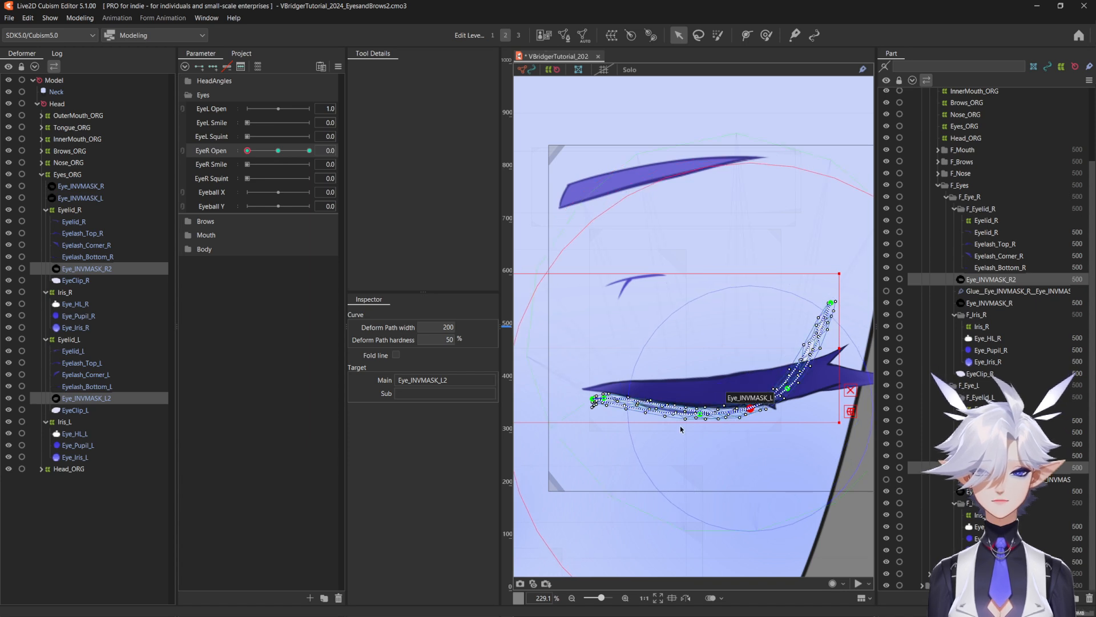
{"action": "left_click_drag", "start_coordinate": [832, 302], "coordinate": [743, 408]}
{"action": "key", "text": "ctrl+z"}
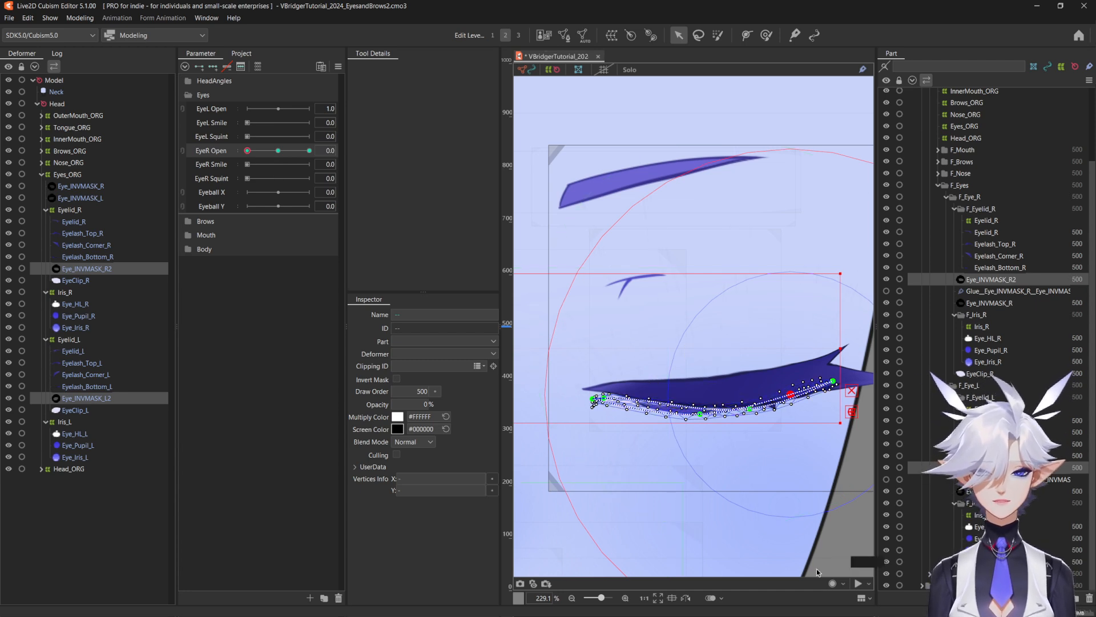
Flatten the collapsed Eye_INVMASK_L2 and lift it behind the closed lash with its deform path and the Deform Brush
{"action": "left_click", "coordinate": [766, 34]}
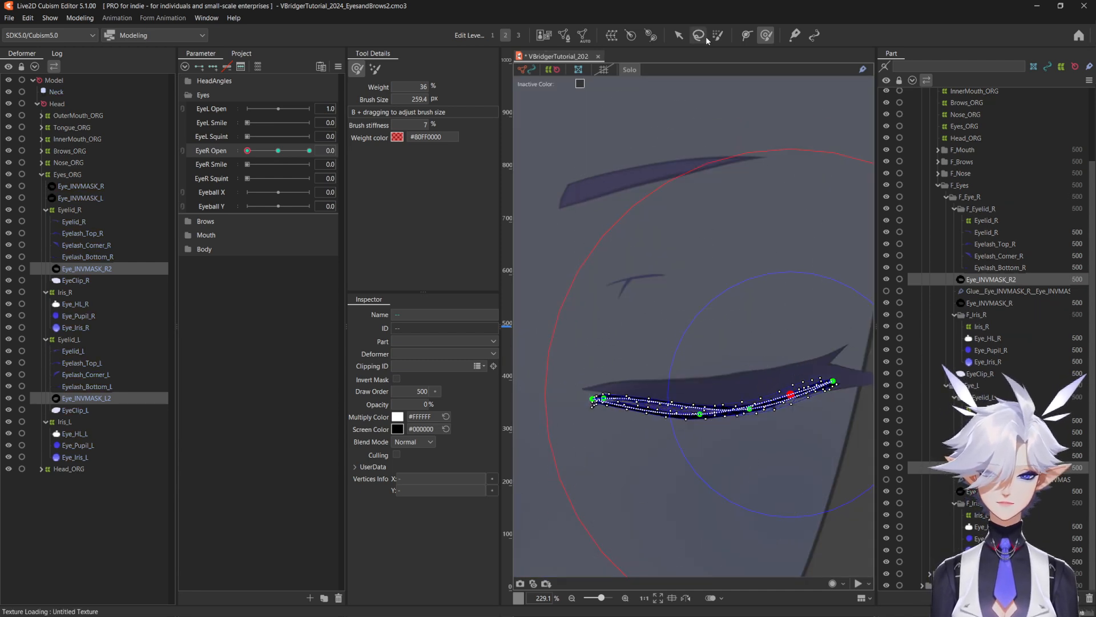
{"action": "left_click", "coordinate": [746, 34]}
{"action": "left_click_drag", "start_coordinate": [700, 413], "coordinate": [700, 407]}
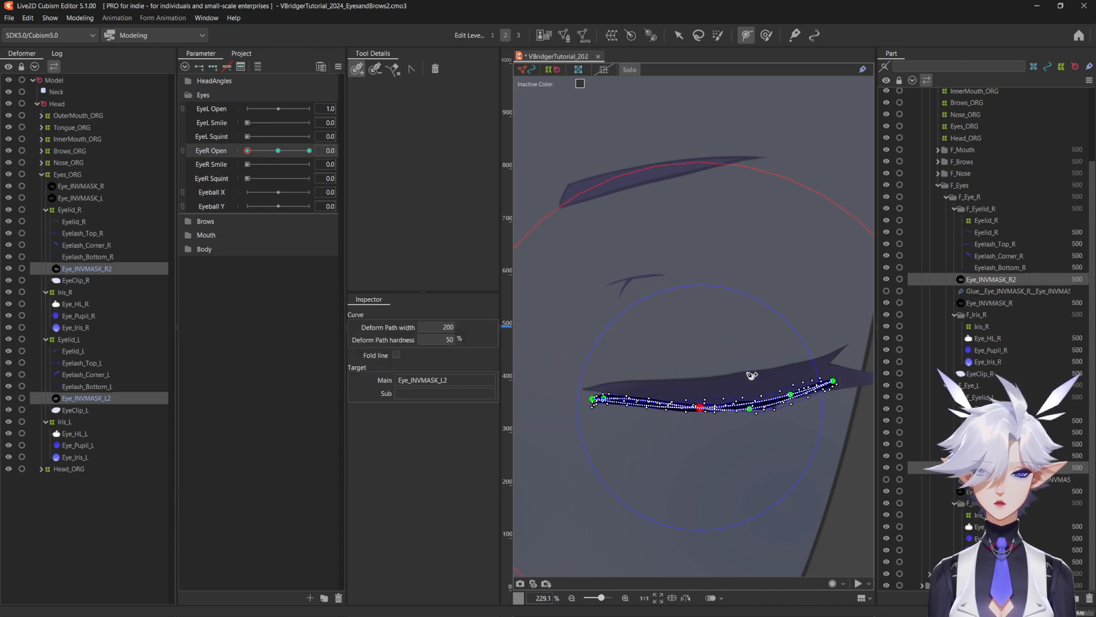
{"action": "left_click", "coordinate": [766, 35]}
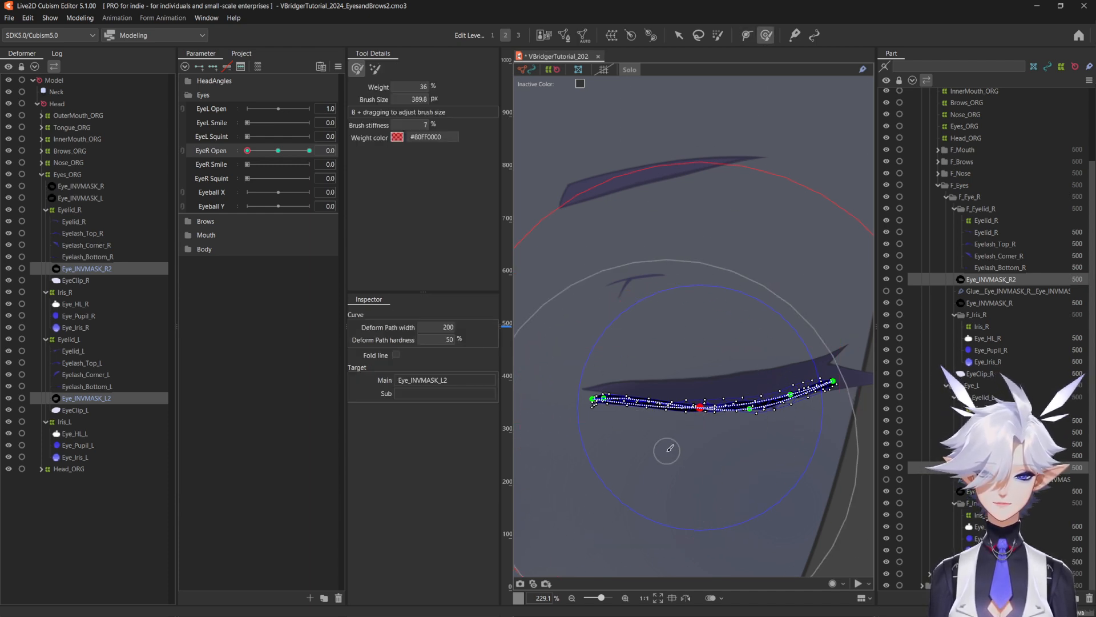
{"action": "mouse_move", "coordinate": [599, 407]}
{"action": "left_mouse_down"}
{"action": "mouse_move", "coordinate": [758, 450]}
{"action": "mouse_move", "coordinate": [708, 440]}
{"action": "mouse_move", "coordinate": [720, 417]}
{"action": "left_mouse_up"}
{"action": "key", "text": "b"}
{"action": "left_click_drag", "start_coordinate": [798, 445], "coordinate": [846, 410]}
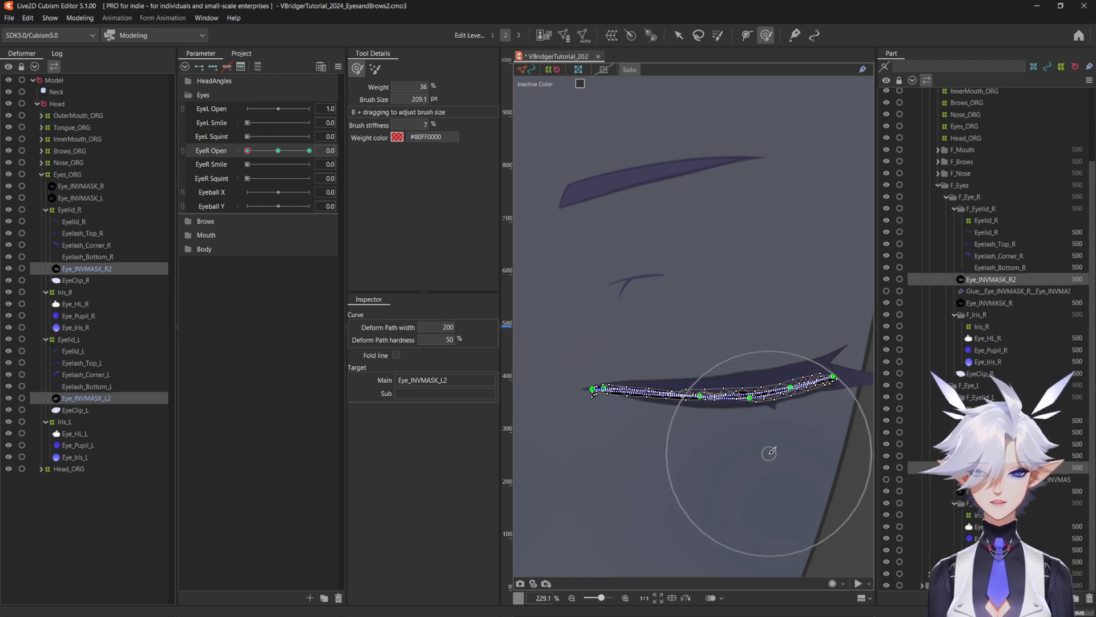
{"action": "key", "text": "s"}
Adjust the closed shape of Eye_INVMASK_L2 up close, testing it by scrubbing EyeR Open
{"action": "mouse_move", "coordinate": [247, 153]}
{"action": "left_mouse_down"}
{"action": "mouse_move", "coordinate": [309, 155]}
{"action": "mouse_move", "coordinate": [254, 163]}
{"action": "mouse_move", "coordinate": [260, 173]}
{"action": "mouse_move", "coordinate": [272, 170]}
{"action": "mouse_move", "coordinate": [255, 163]}
{"action": "mouse_move", "coordinate": [278, 164]}
{"action": "mouse_move", "coordinate": [247, 164]}
{"action": "mouse_move", "coordinate": [260, 160]}
{"action": "mouse_move", "coordinate": [247, 172]}
{"action": "left_mouse_up"}
{"action": "scroll", "coordinate": [604, 373], "scroll_direction": "up", "scroll_amount": 4}
{"action": "scroll", "coordinate": [593, 368], "scroll_direction": "up", "scroll_amount": 2}
{"action": "key", "text": "ctrl+t"}
{"action": "mouse_move", "coordinate": [646, 348]}
{"action": "left_mouse_down"}
{"action": "mouse_move", "coordinate": [643, 314]}
{"action": "mouse_move", "coordinate": [697, 380]}
{"action": "left_mouse_up"}
{"action": "scroll", "coordinate": [697, 380], "scroll_direction": "down", "scroll_amount": 4}
{"action": "mouse_move", "coordinate": [248, 152]}
{"action": "left_mouse_down"}
{"action": "mouse_move", "coordinate": [267, 163]}
{"action": "mouse_move", "coordinate": [247, 151]}
{"action": "mouse_move", "coordinate": [216, 179]}
{"action": "left_mouse_up"}
Nudge individual Eye_INVMASK_L2 vertices with Lasso Selection to close gaps along the mask, checking against EyeR Open
{"action": "left_click", "coordinate": [698, 36]}
{"action": "scroll", "coordinate": [611, 289], "scroll_direction": "up", "scroll_amount": 4}
{"action": "left_click_drag", "start_coordinate": [629, 247], "coordinate": [593, 254]}
{"action": "mouse_move", "coordinate": [247, 150]}
{"action": "left_mouse_down"}
{"action": "mouse_move", "coordinate": [261, 153]}
{"action": "mouse_move", "coordinate": [248, 150]}
{"action": "left_mouse_up"}
{"action": "left_click_drag", "start_coordinate": [582, 238], "coordinate": [581, 254]}
{"action": "left_click_drag", "start_coordinate": [248, 151], "coordinate": [246, 155]}
{"action": "left_click_drag", "start_coordinate": [595, 229], "coordinate": [588, 240]}
{"action": "left_click_drag", "start_coordinate": [608, 225], "coordinate": [609, 235]}
{"action": "mouse_move", "coordinate": [247, 150]}
{"action": "left_mouse_down"}
{"action": "mouse_move", "coordinate": [256, 160]}
{"action": "mouse_move", "coordinate": [244, 162]}
{"action": "mouse_move", "coordinate": [263, 157]}
{"action": "mouse_move", "coordinate": [246, 155]}
{"action": "left_mouse_up"}
{"action": "left_click_drag", "start_coordinate": [608, 247], "coordinate": [609, 249]}
{"action": "left_click_drag", "start_coordinate": [247, 151], "coordinate": [260, 156]}
{"action": "scroll", "coordinate": [661, 297], "scroll_direction": "down", "scroll_amount": 3}
{"action": "scroll", "coordinate": [728, 212], "scroll_direction": "up", "scroll_amount": 1}
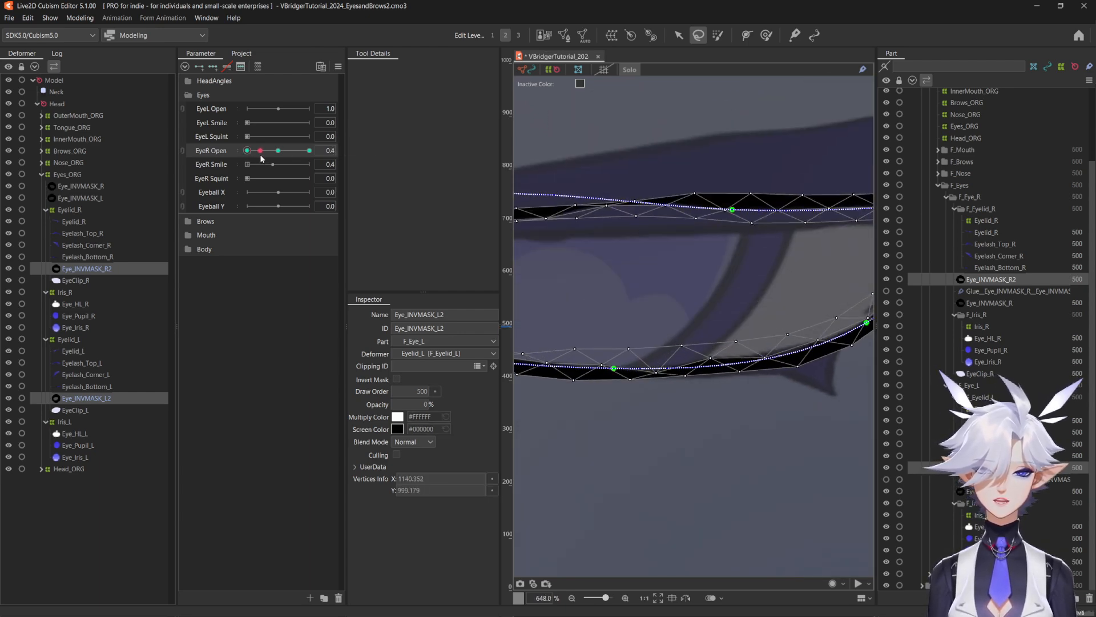
Check the remaining Eye_INVMASK_L2 vertices with the overlay toggled, leave solo view and switch to Brush Selection
{"action": "scroll", "coordinate": [602, 176], "scroll_direction": "down", "scroll_amount": 2}
{"action": "mouse_move", "coordinate": [260, 152]}
{"action": "left_mouse_down"}
{"action": "mouse_move", "coordinate": [226, 155]}
{"action": "mouse_move", "coordinate": [279, 152]}
{"action": "left_mouse_up"}
{"action": "key", "text": "ctrl+h"}
{"action": "left_click", "coordinate": [248, 164]}
{"action": "key", "text": "ctrl+h"}
{"action": "scroll", "coordinate": [708, 337], "scroll_direction": "up", "scroll_amount": 2}
{"action": "left_click", "coordinate": [653, 254]}
{"action": "key", "text": "ctrl+h"}
{"action": "scroll", "coordinate": [722, 322], "scroll_direction": "down", "scroll_amount": 1}
{"action": "key", "text": "ctrl+h"}
{"action": "left_click", "coordinate": [736, 304]}
{"action": "left_click", "coordinate": [630, 69]}
{"action": "left_click", "coordinate": [718, 35]}
{"action": "scroll", "coordinate": [679, 365], "scroll_direction": "down", "scroll_amount": 5}
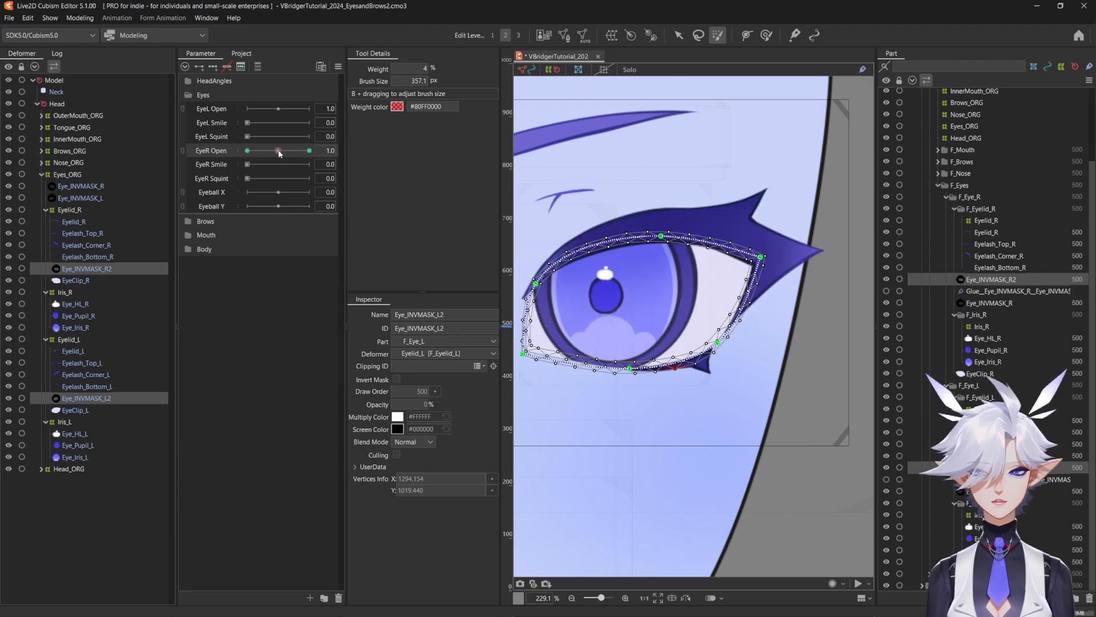
Pick out stray Eye_INVMASK_L2 vertices with Brush Selection and nudge them into line at EyeR Open 0
{"action": "key", "text": "b"}
{"action": "left_click_drag", "start_coordinate": [737, 448], "coordinate": [685, 448]}
{"action": "scroll", "coordinate": [708, 342], "scroll_direction": "up", "scroll_amount": 3}
{"action": "left_click", "coordinate": [635, 330]}
{"action": "left_click_drag", "start_coordinate": [278, 150], "coordinate": [247, 152]}
{"action": "key", "text": "ctrl+h"}
{"action": "scroll", "coordinate": [708, 342], "scroll_direction": "down", "scroll_amount": 2}
{"action": "key", "text": "ctrl+h"}
{"action": "scroll", "coordinate": [681, 338], "scroll_direction": "up", "scroll_amount": 2}
{"action": "left_click_drag", "start_coordinate": [795, 302], "coordinate": [791, 294]}
{"action": "left_click_drag", "start_coordinate": [248, 150], "coordinate": [284, 186]}
{"action": "scroll", "coordinate": [694, 325], "scroll_direction": "down", "scroll_amount": 4}
{"action": "key", "text": "ctrl+h"}
Shape the closed form of Eye_INVMASK_R2 at EyeR Open 0 by moving its deform path points near the inner corner
{"action": "left_click_drag", "start_coordinate": [278, 151], "coordinate": [248, 150]}
{"action": "scroll", "coordinate": [720, 348], "scroll_direction": "up", "scroll_amount": 2}
{"action": "left_click", "coordinate": [784, 348]}
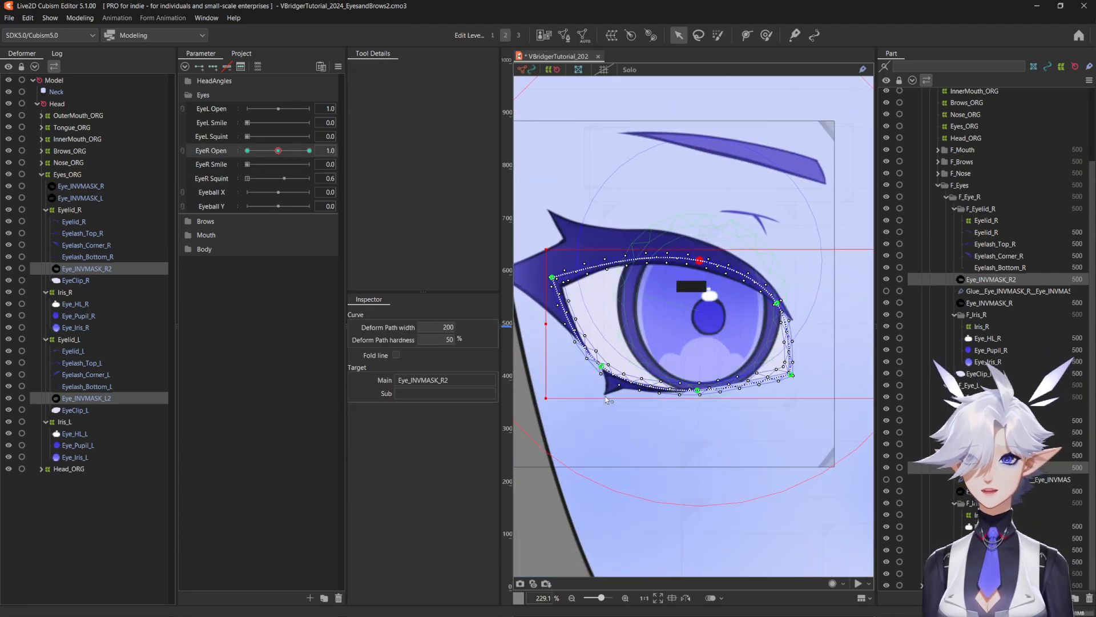
{"action": "left_click", "coordinate": [248, 151]}
{"action": "left_click", "coordinate": [788, 354]}
{"action": "scroll", "coordinate": [799, 365], "scroll_direction": "up", "scroll_amount": 2}
{"action": "left_click_drag", "start_coordinate": [766, 351], "coordinate": [766, 338]}
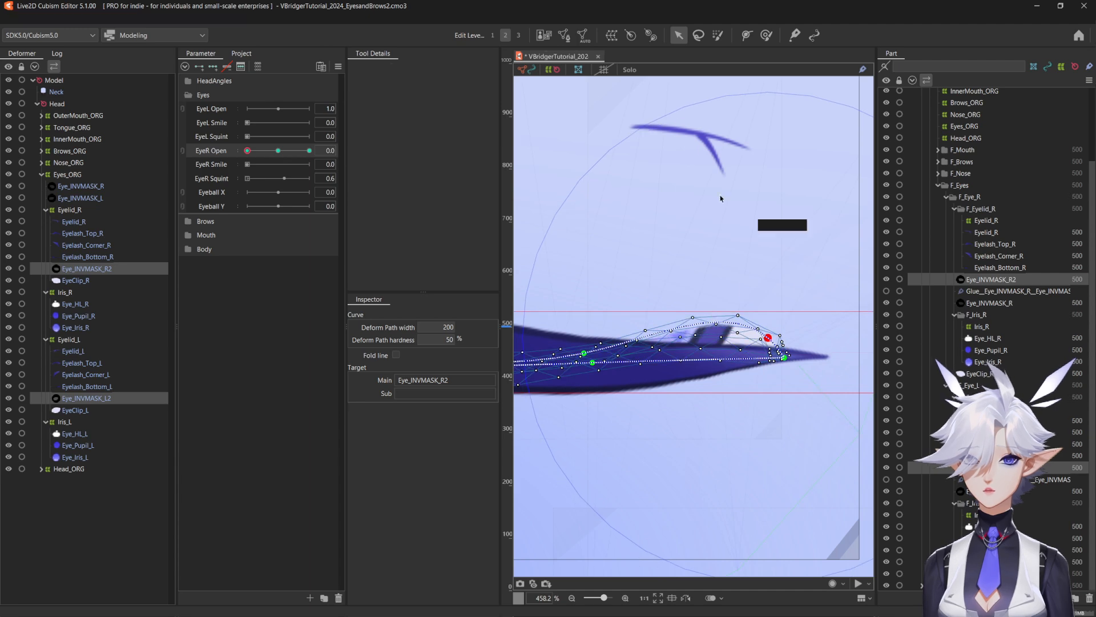
Push the closed Eye_INVMASK_R2 behind the lash with the Deform Brush and test it by scrubbing EyeR Open
{"action": "left_click", "coordinate": [718, 36]}
{"action": "key", "text": "ctrl+h"}
{"action": "left_click_drag", "start_coordinate": [247, 151], "coordinate": [252, 160]}
{"action": "left_click", "coordinate": [766, 36]}
{"action": "key", "text": "ctrl+h"}
{"action": "left_click_drag", "start_coordinate": [825, 394], "coordinate": [832, 416]}
{"action": "scroll", "coordinate": [775, 399], "scroll_direction": "down", "scroll_amount": 2}
{"action": "key", "text": "ctrl+h"}
{"action": "left_click_drag", "start_coordinate": [250, 150], "coordinate": [257, 152]}
{"action": "scroll", "coordinate": [645, 323], "scroll_direction": "down", "scroll_amount": 2}
Select Eyelid_R through EyeClip_R and adjust the closed right eye as a group with the Deform Brush
{"action": "left_click", "coordinate": [74, 222]}
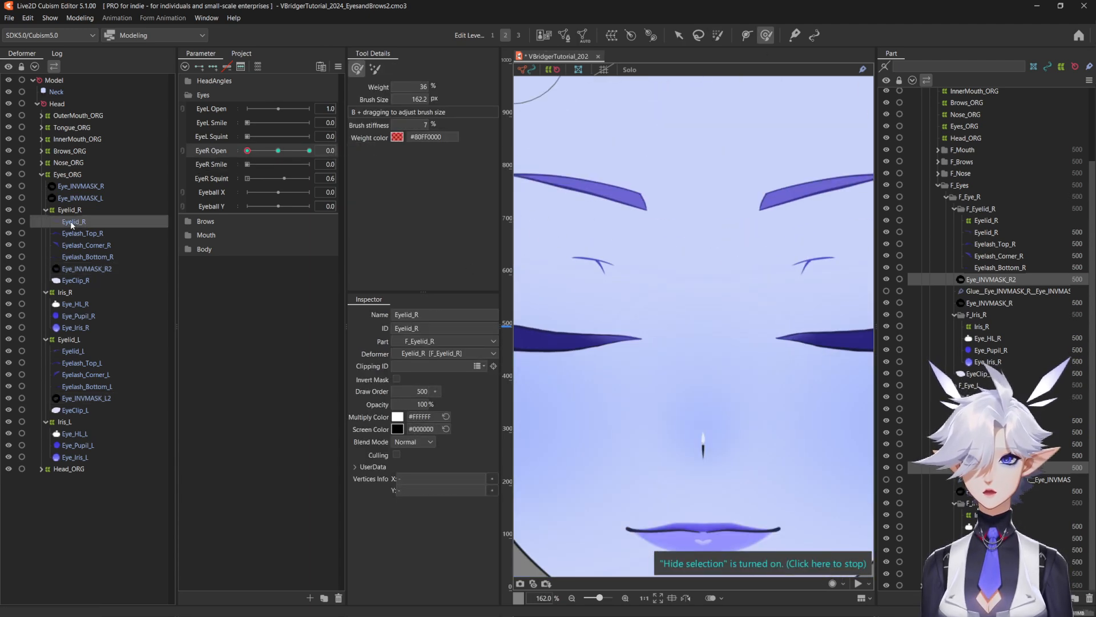
{"action": "left_click", "coordinate": [88, 256], "text": "shift"}
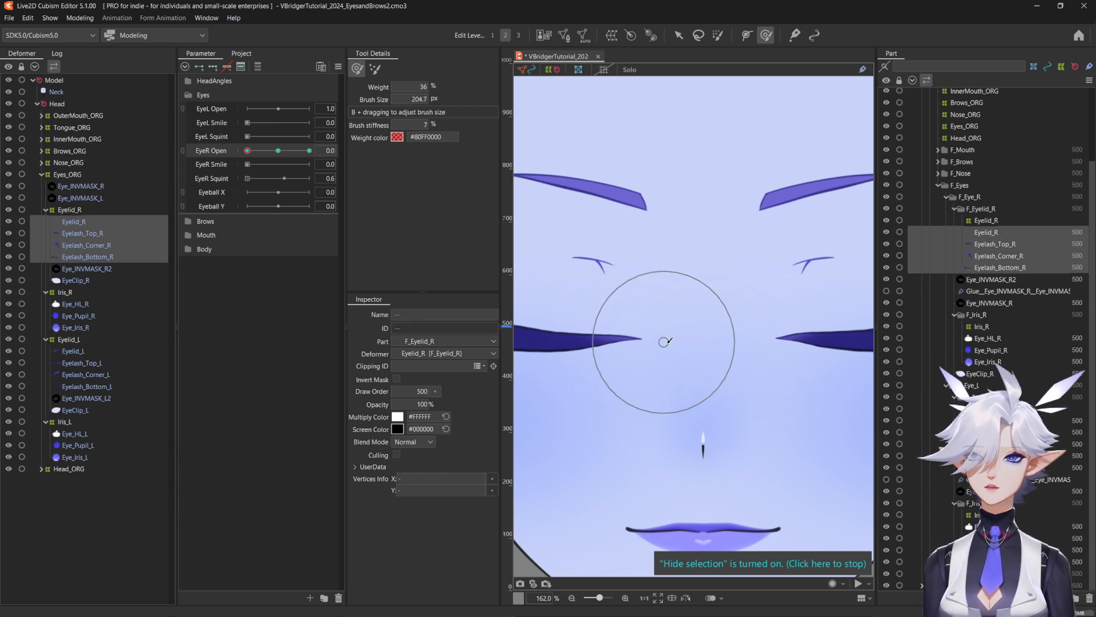
{"action": "scroll", "coordinate": [645, 354], "scroll_direction": "down", "scroll_amount": 5}
{"action": "left_click_drag", "start_coordinate": [627, 344], "coordinate": [660, 369]}
{"action": "key", "text": "ctrl+z"}
{"action": "left_click", "coordinate": [79, 280]}
{"action": "left_click", "coordinate": [75, 222], "text": "shift"}
{"action": "left_click_drag", "start_coordinate": [555, 349], "coordinate": [612, 344]}
Scrub EyeR Open between open and closed to check the blink on both eyes
{"action": "right_click", "coordinate": [279, 151]}
{"action": "left_click", "coordinate": [388, 150]}
{"action": "left_click", "coordinate": [248, 150]}
{"action": "left_click_drag", "start_coordinate": [247, 150], "coordinate": [259, 154]}
{"action": "left_click_drag", "start_coordinate": [263, 153], "coordinate": [242, 166]}
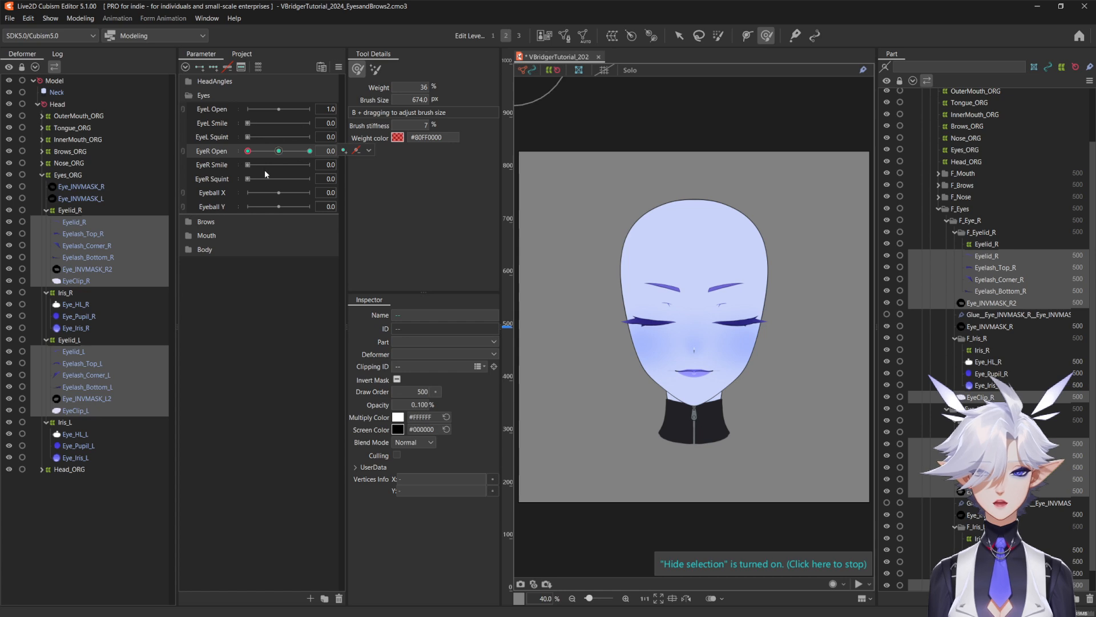
Blend the selected eyelid, lash, mask and clip keyforms at EyeR Open 2 using a compatibility of -25
{"action": "left_click", "coordinate": [309, 151]}
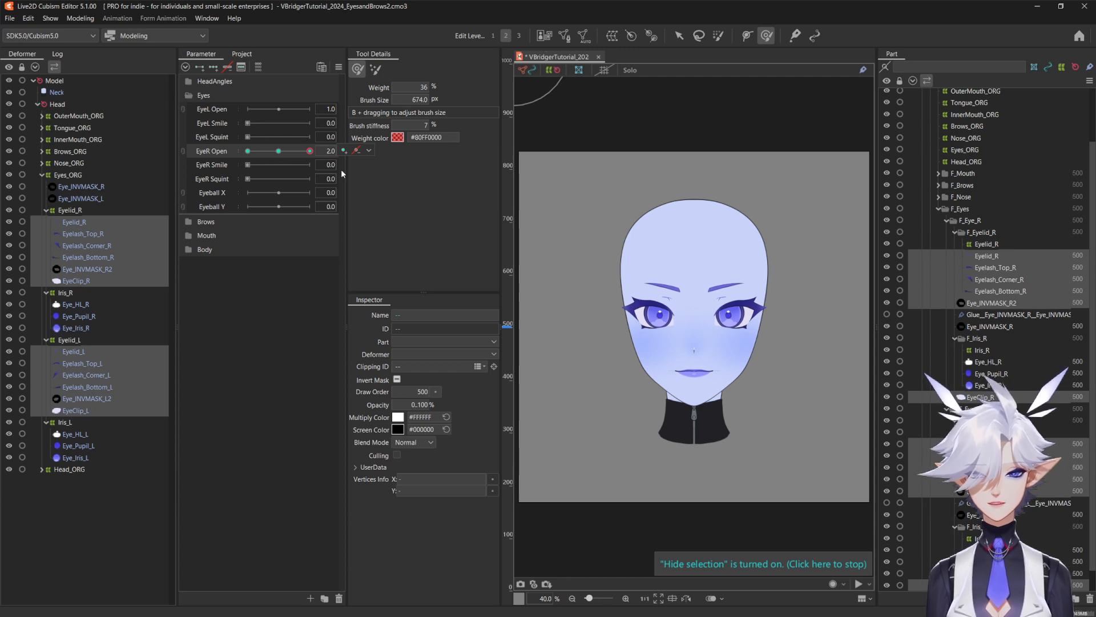
{"action": "key", "text": "ctrl+b"}
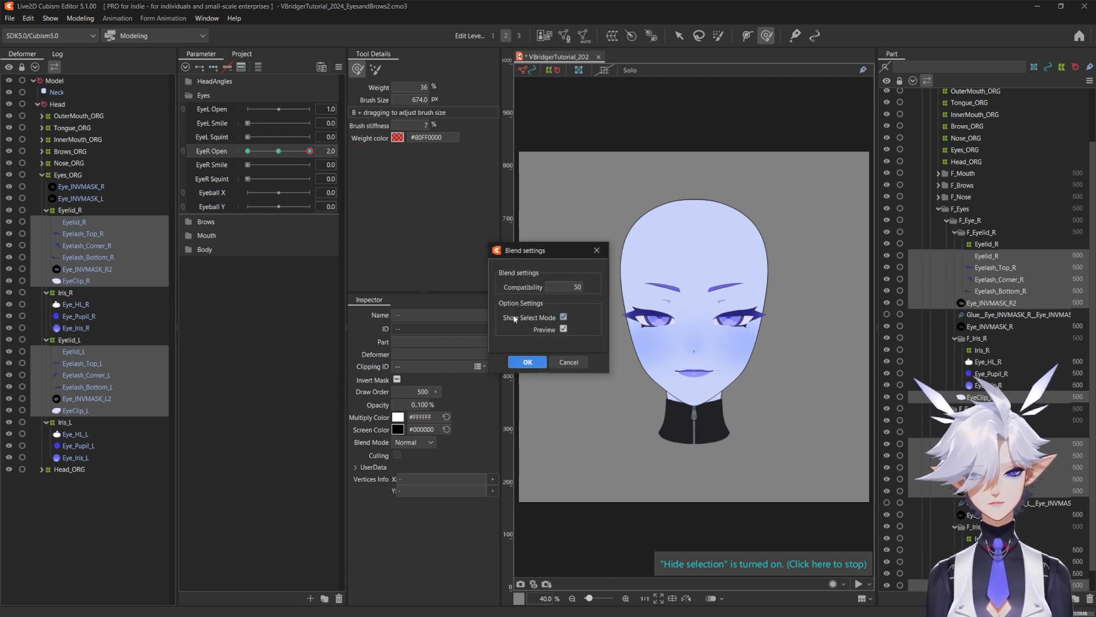
{"action": "double_click", "coordinate": [574, 287]}
{"action": "type", "text": "150"}
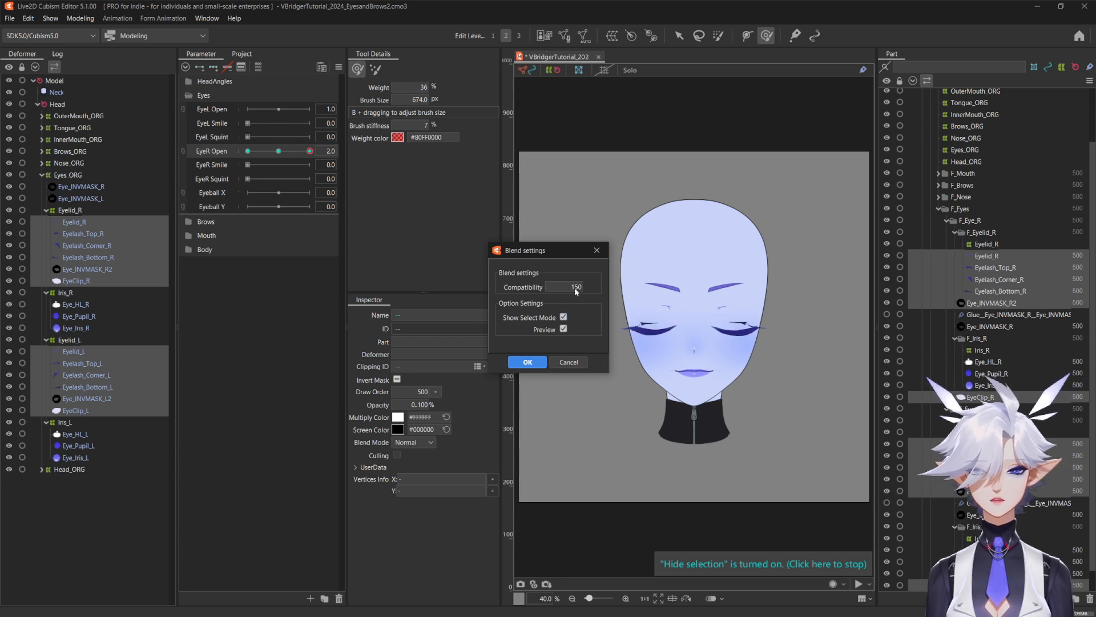
{"action": "type", "text": "-50"}
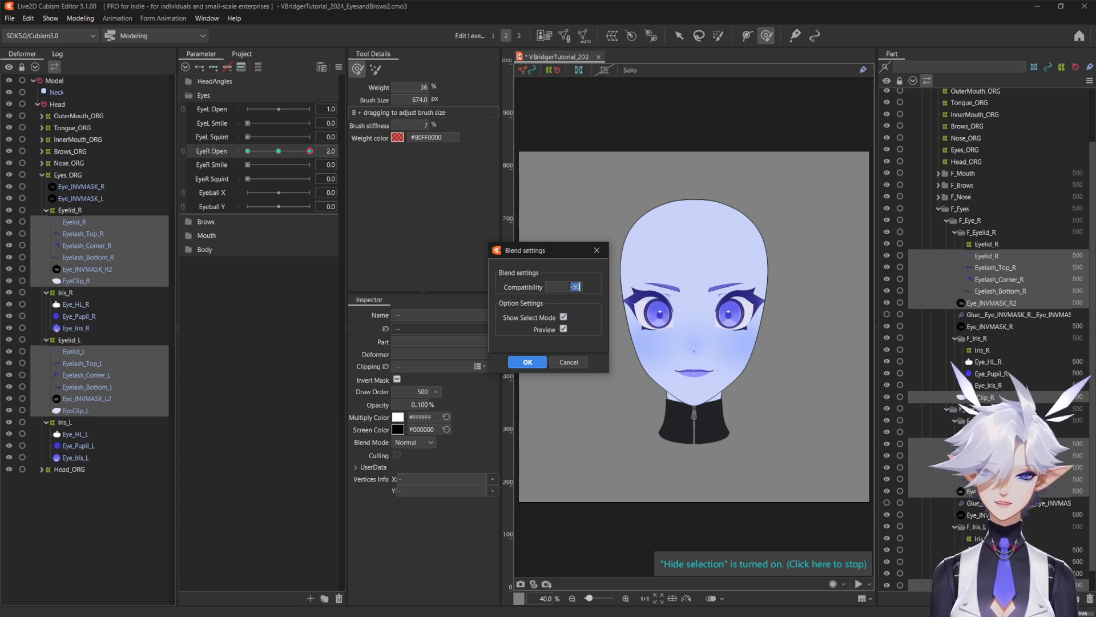
{"action": "key", "text": "BackSpace"}
{"action": "type", "text": "-2"}
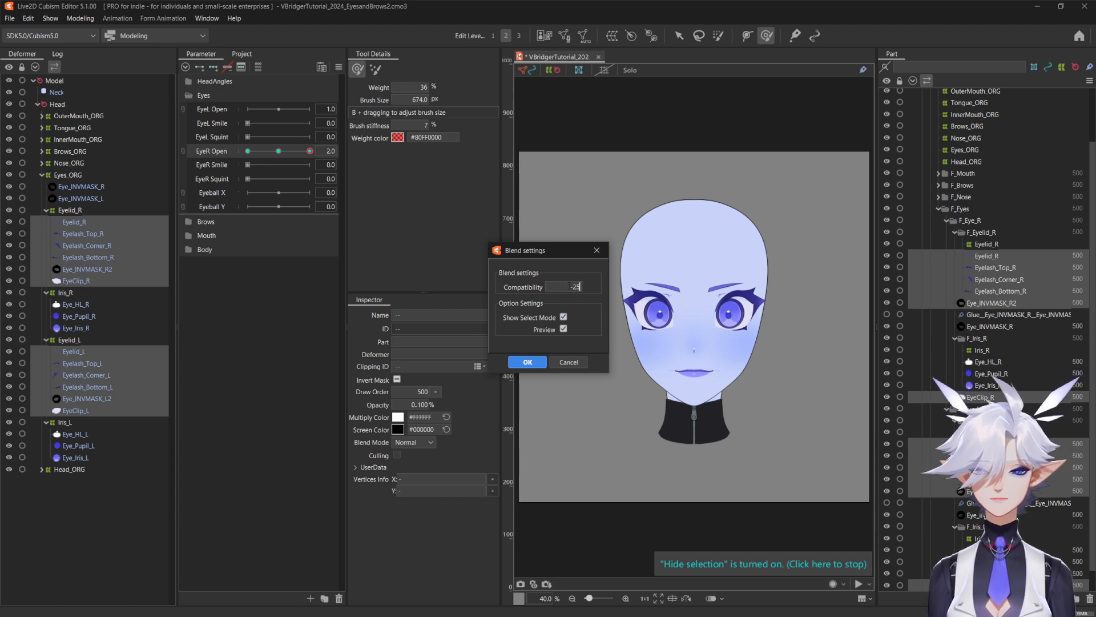
{"action": "type", "text": "5"}
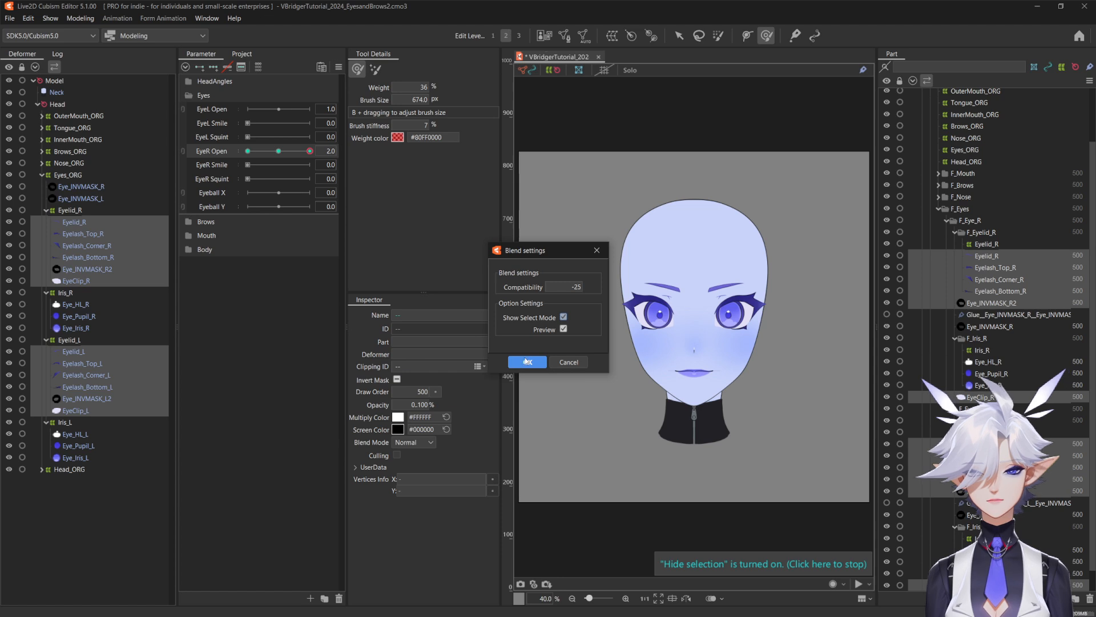
{"action": "left_click", "coordinate": [527, 362]}
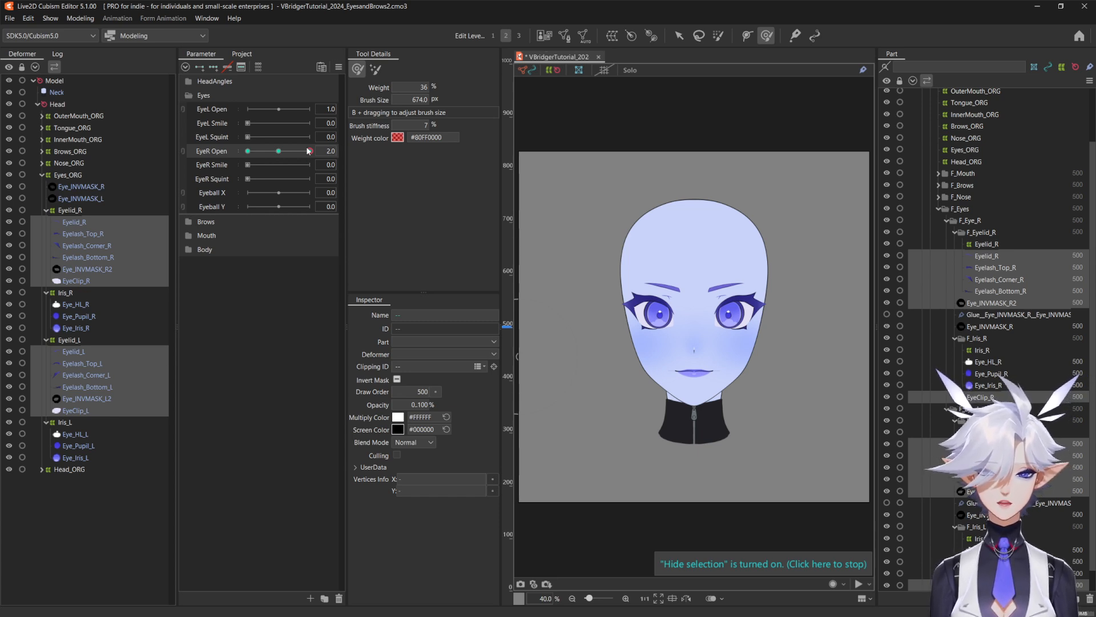
Shape the widened form of both eyes' upper and lower lids at EyeR Open 2 with the Deform Brush
{"action": "left_click_drag", "start_coordinate": [308, 151], "coordinate": [325, 191]}
{"action": "scroll", "coordinate": [716, 339], "scroll_direction": "up", "scroll_amount": 2}
{"action": "left_click_drag", "start_coordinate": [674, 299], "coordinate": [644, 279]}
{"action": "left_click_drag", "start_coordinate": [732, 295], "coordinate": [744, 278]}
{"action": "left_click_drag", "start_coordinate": [744, 333], "coordinate": [743, 342]}
{"action": "left_click_drag", "start_coordinate": [622, 343], "coordinate": [631, 350]}
{"action": "left_click_drag", "start_coordinate": [626, 275], "coordinate": [628, 266]}
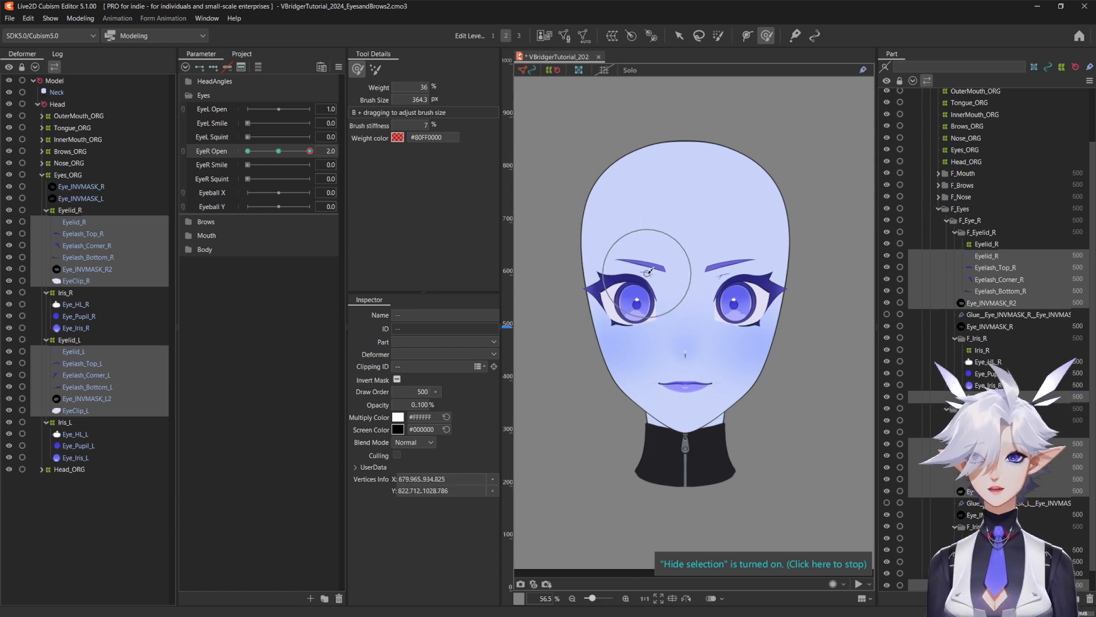
{"action": "scroll", "coordinate": [635, 305], "scroll_direction": "up", "scroll_amount": 8}
{"action": "mouse_move", "coordinate": [721, 367]}
{"action": "left_mouse_down"}
{"action": "mouse_move", "coordinate": [606, 309]}
{"action": "mouse_move", "coordinate": [672, 301]}
{"action": "left_mouse_up"}
{"action": "scroll", "coordinate": [685, 306], "scroll_direction": "down", "scroll_amount": 4}
{"action": "left_click_drag", "start_coordinate": [738, 324], "coordinate": [570, 370]}
{"action": "left_click_drag", "start_coordinate": [628, 313], "coordinate": [687, 310]}
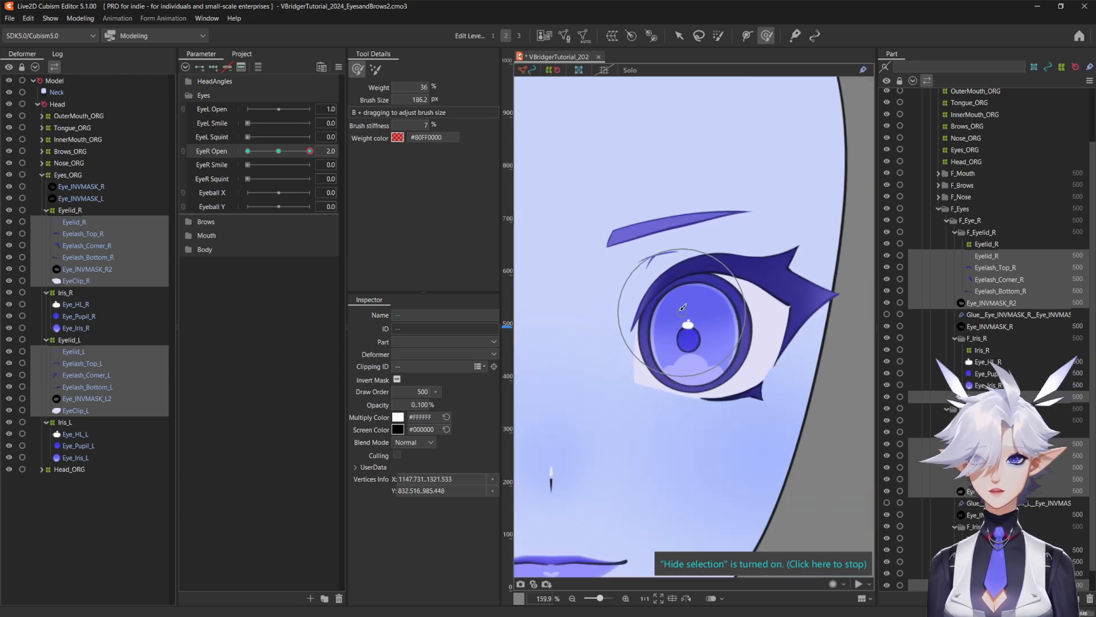
Isolate EyeClip_R and deform its widened shape at EyeR Open 2 to match the raised upper lash
{"action": "left_click", "coordinate": [77, 280]}
{"action": "left_click", "coordinate": [630, 70]}
{"action": "left_click_drag", "start_coordinate": [571, 337], "coordinate": [793, 312]}
{"action": "left_click_drag", "start_coordinate": [635, 307], "coordinate": [663, 306]}
{"action": "left_click_drag", "start_coordinate": [662, 300], "coordinate": [653, 296]}
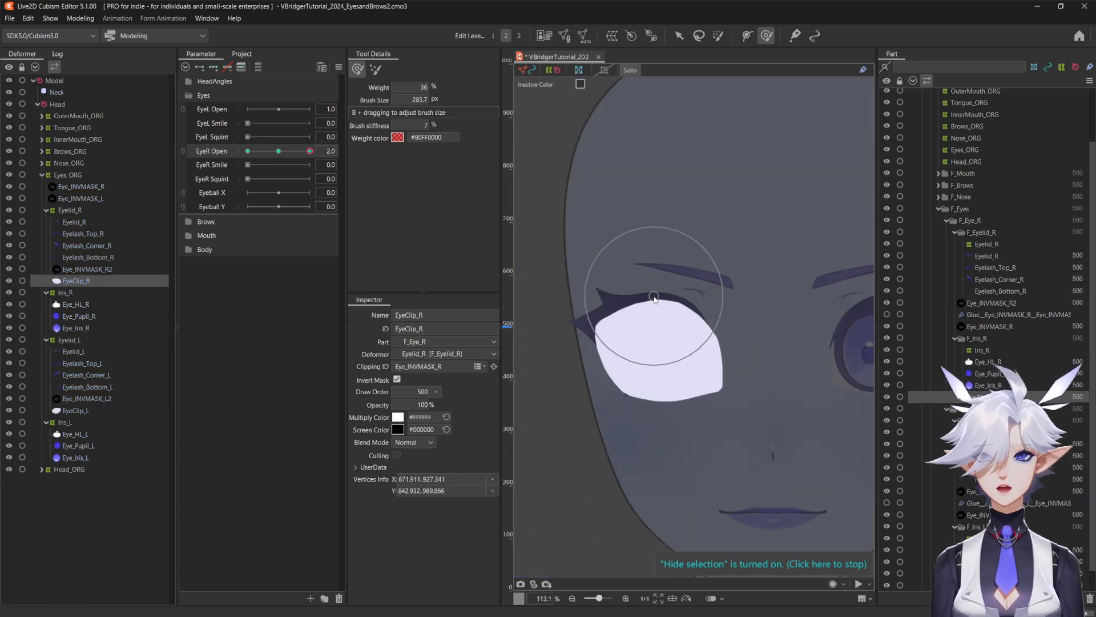
{"action": "left_click", "coordinate": [630, 70]}
{"action": "left_click_drag", "start_coordinate": [713, 320], "coordinate": [660, 301]}
Isolate EyeClip_L and fit its widened shape to the left eye's lashes with the Deform Brush
{"action": "left_click", "coordinate": [77, 410]}
{"action": "left_click", "coordinate": [630, 70]}
{"action": "left_click_drag", "start_coordinate": [800, 302], "coordinate": [708, 311]}
{"action": "mouse_move", "coordinate": [721, 312]}
{"action": "left_mouse_down"}
{"action": "mouse_move", "coordinate": [721, 291]}
{"action": "mouse_move", "coordinate": [731, 303]}
{"action": "left_mouse_up"}
{"action": "mouse_move", "coordinate": [781, 349]}
{"action": "left_mouse_down"}
{"action": "mouse_move", "coordinate": [777, 305]}
{"action": "mouse_move", "coordinate": [743, 337]}
{"action": "left_mouse_up"}
{"action": "left_click", "coordinate": [630, 70]}
Refine the edge of Eyelash_Top_L on the widened left eye with a small Deform Brush
{"action": "left_click", "coordinate": [82, 364]}
{"action": "scroll", "coordinate": [839, 332], "scroll_direction": "up", "scroll_amount": 2}
{"action": "mouse_move", "coordinate": [753, 334]}
{"action": "left_mouse_down"}
{"action": "mouse_move", "coordinate": [761, 318]}
{"action": "mouse_move", "coordinate": [757, 337]}
{"action": "left_mouse_up"}
Refine Eyelash_Top_R on the widened right eye with the Deform Brush and test it by scrubbing EyeR Open
{"action": "scroll", "coordinate": [834, 337], "scroll_direction": "down", "scroll_amount": 2}
{"action": "left_click_drag", "start_coordinate": [548, 342], "coordinate": [737, 331]}
{"action": "scroll", "coordinate": [654, 328], "scroll_direction": "up", "scroll_amount": 2}
{"action": "left_click", "coordinate": [83, 234]}
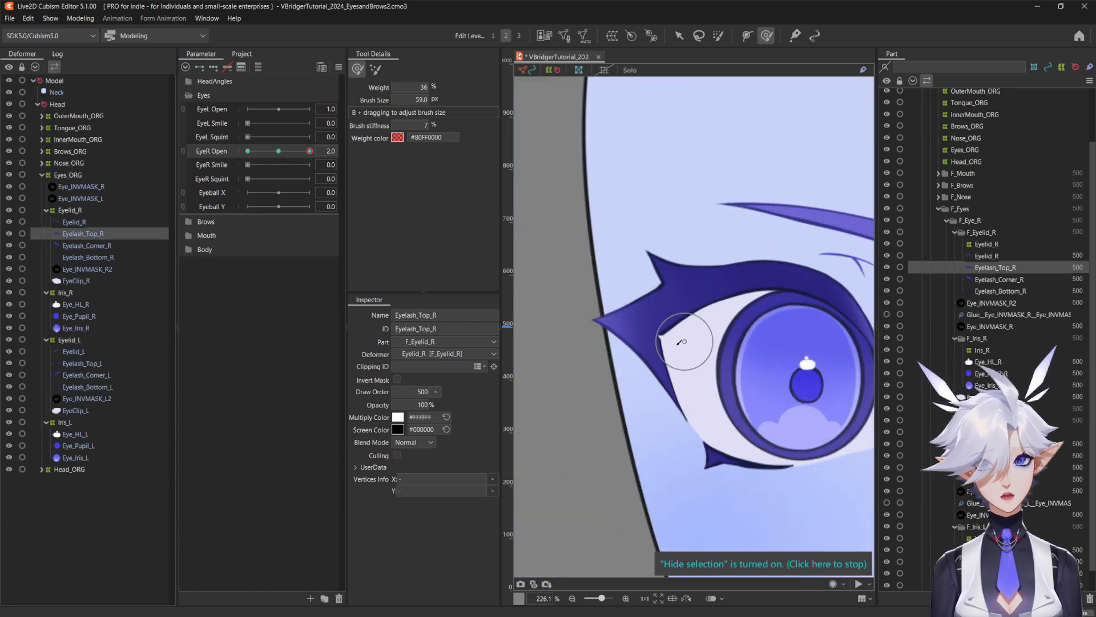
{"action": "scroll", "coordinate": [634, 366], "scroll_direction": "down", "scroll_amount": 2}
{"action": "left_click_drag", "start_coordinate": [551, 318], "coordinate": [617, 306]}
{"action": "scroll", "coordinate": [616, 307], "scroll_direction": "down", "scroll_amount": 4}
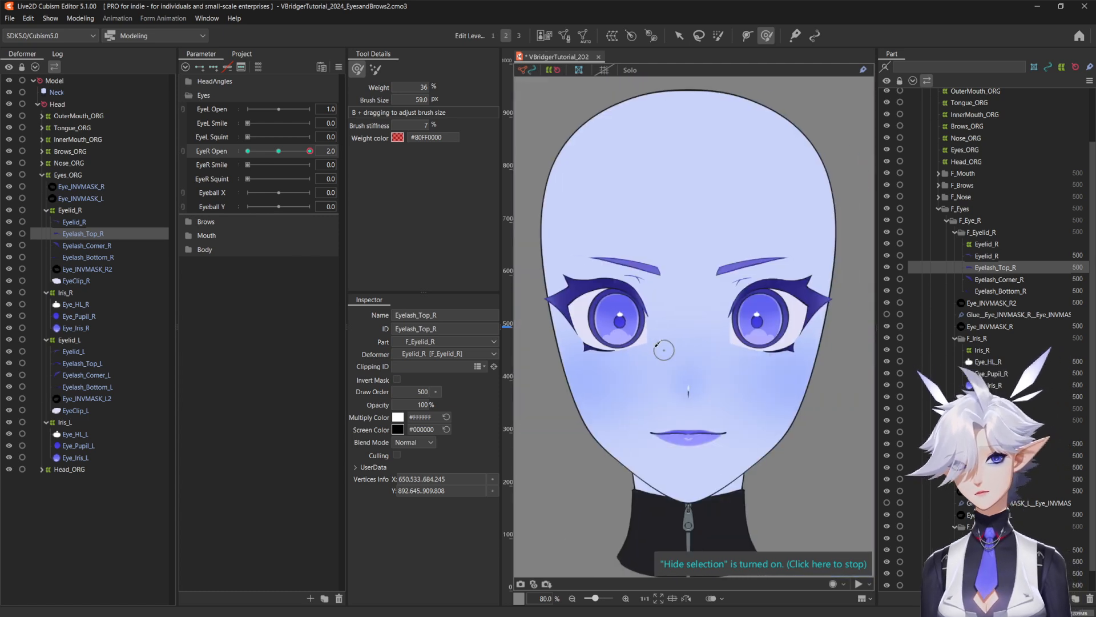
{"action": "left_click", "coordinate": [258, 151]}
{"action": "left_click_drag", "start_coordinate": [255, 174], "coordinate": [310, 127]}
Select all parts keyed to EyeR Open and apply Extended Interpolation with Ellipse Interpolation and 5 points
{"action": "left_click", "coordinate": [369, 151]}
{"action": "left_click", "coordinate": [381, 153]}
{"action": "left_click", "coordinate": [338, 66]}
{"action": "left_click", "coordinate": [396, 208]}
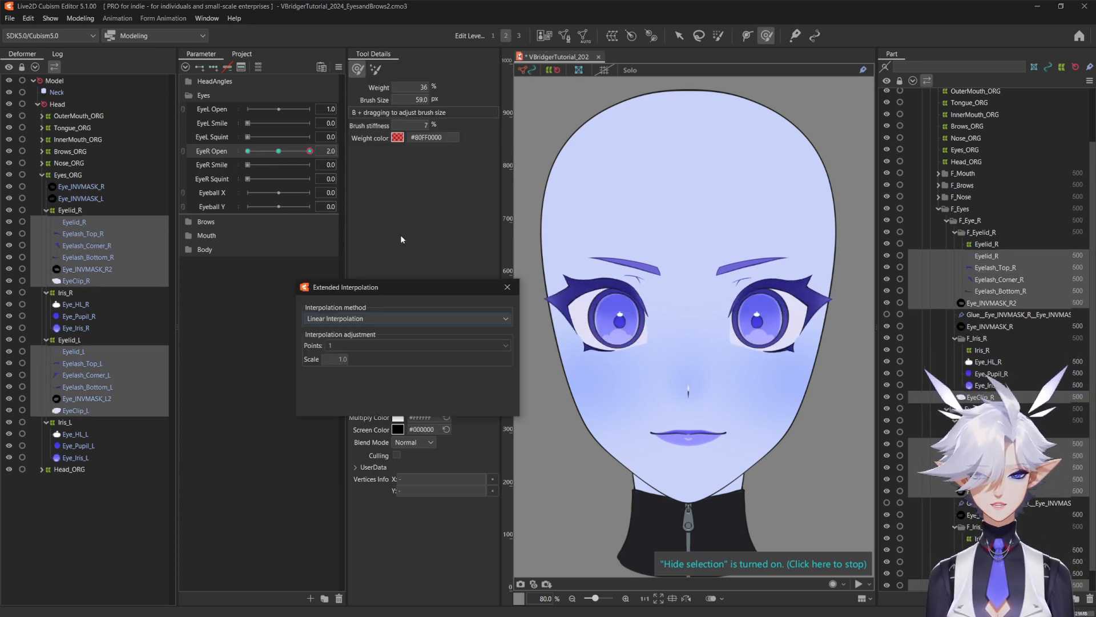
{"action": "left_click", "coordinate": [361, 319]}
{"action": "left_click", "coordinate": [347, 348]}
{"action": "left_click", "coordinate": [360, 346]}
{"action": "left_click", "coordinate": [345, 379]}
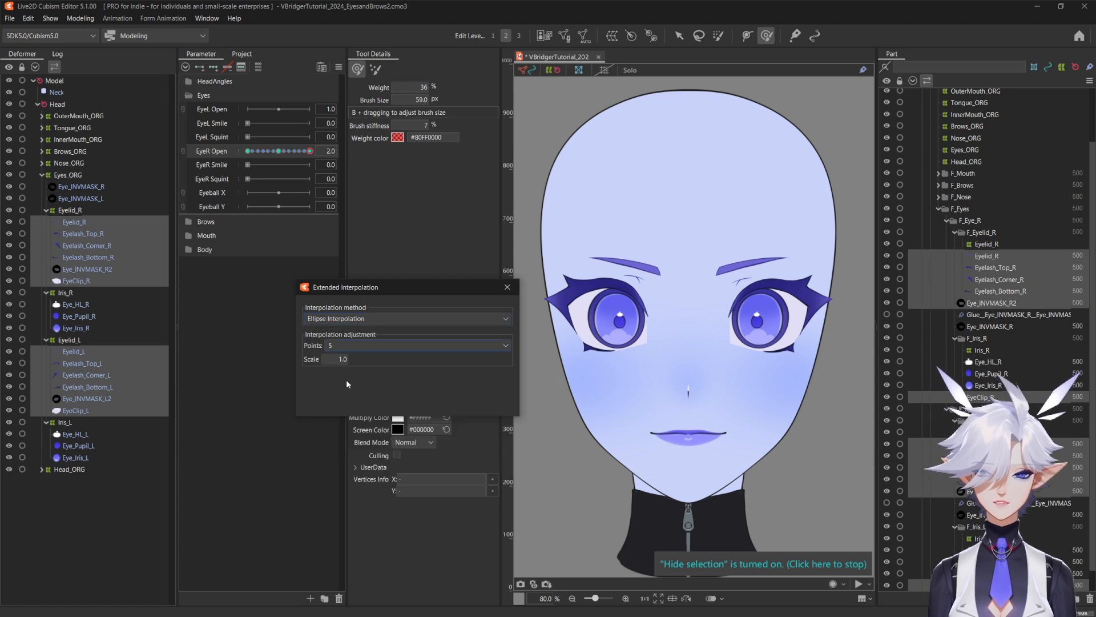
{"action": "left_click_drag", "start_coordinate": [304, 150], "coordinate": [272, 186]}
{"action": "left_click", "coordinate": [507, 287]}
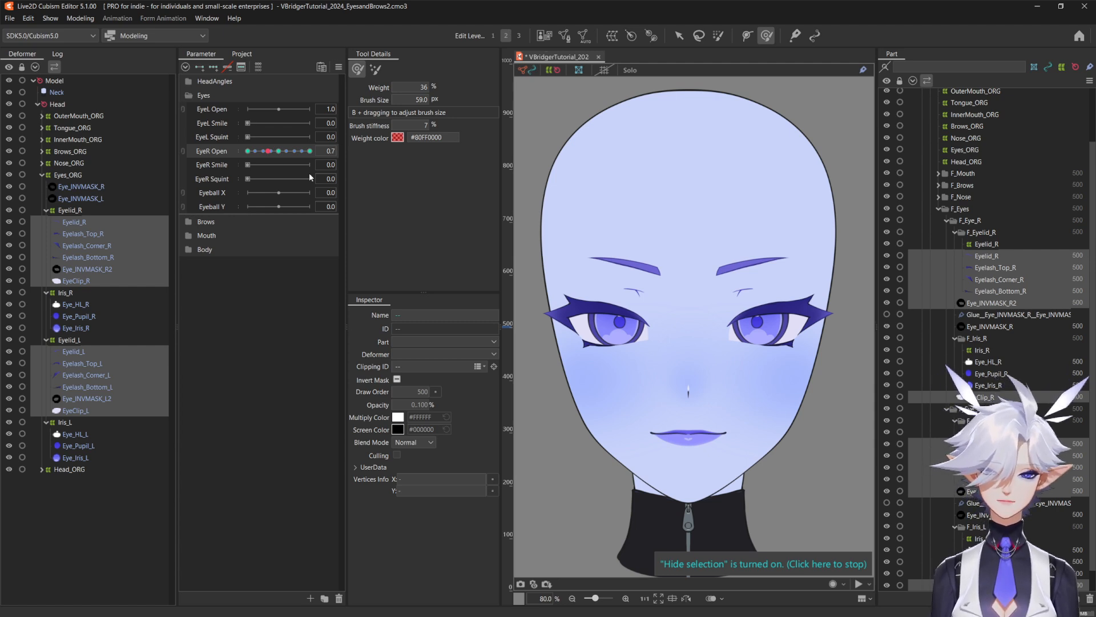
Blend the EyeR Open 2 keyforms again with a weaker negative compatibility and scrub the parameter to check them
{"action": "left_click_drag", "start_coordinate": [269, 151], "coordinate": [247, 150]}
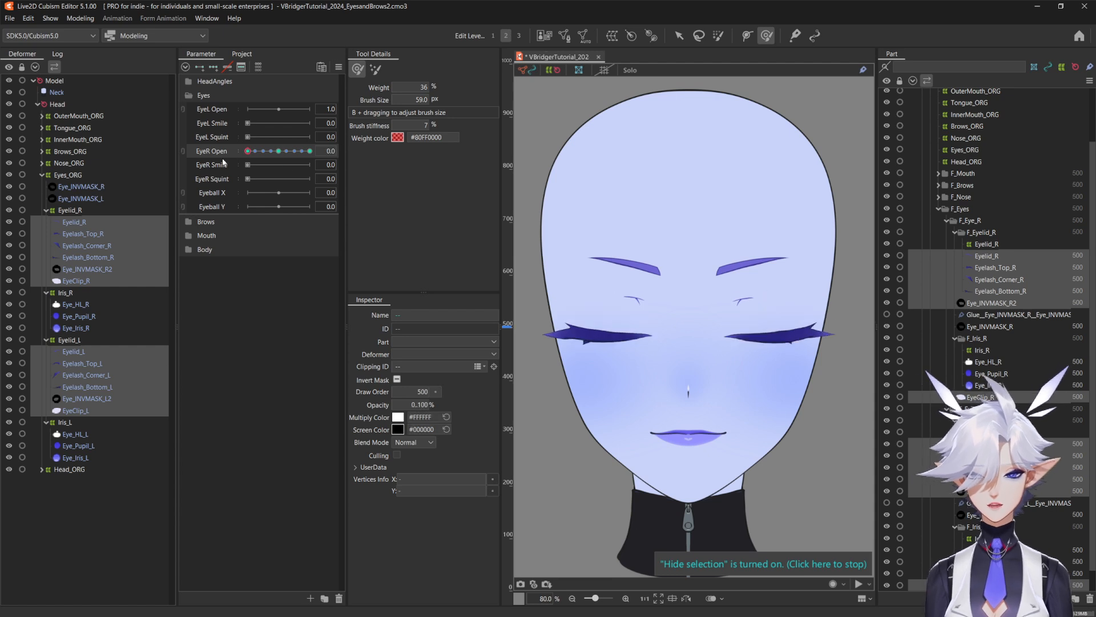
{"action": "left_click", "coordinate": [312, 151]}
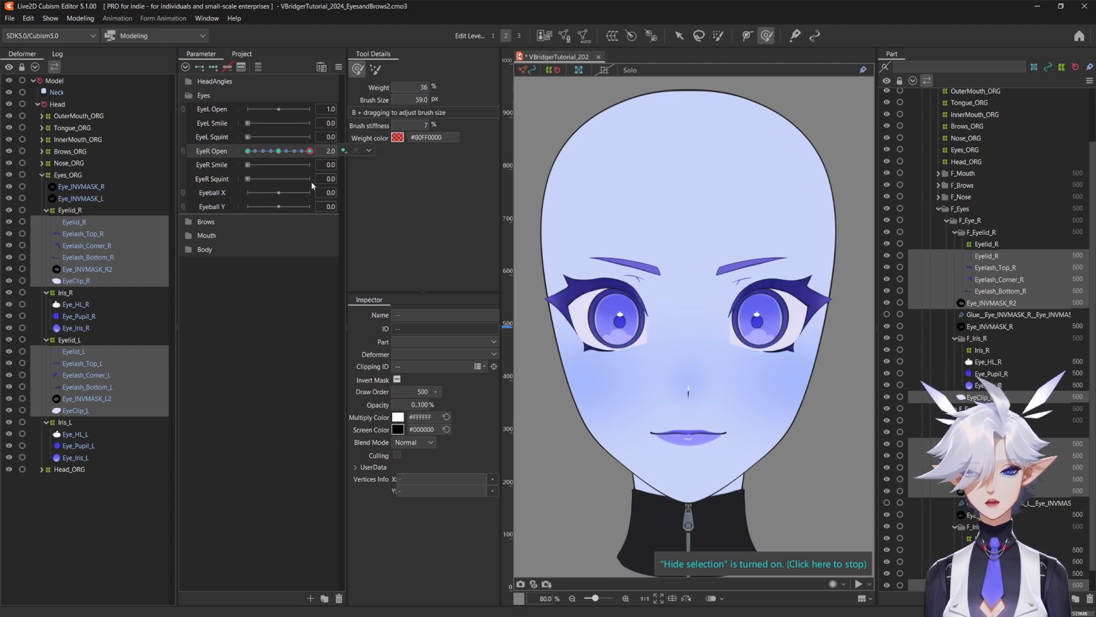
{"action": "key", "text": "ctrl+b"}
{"action": "left_click_drag", "start_coordinate": [553, 249], "coordinate": [436, 280]}
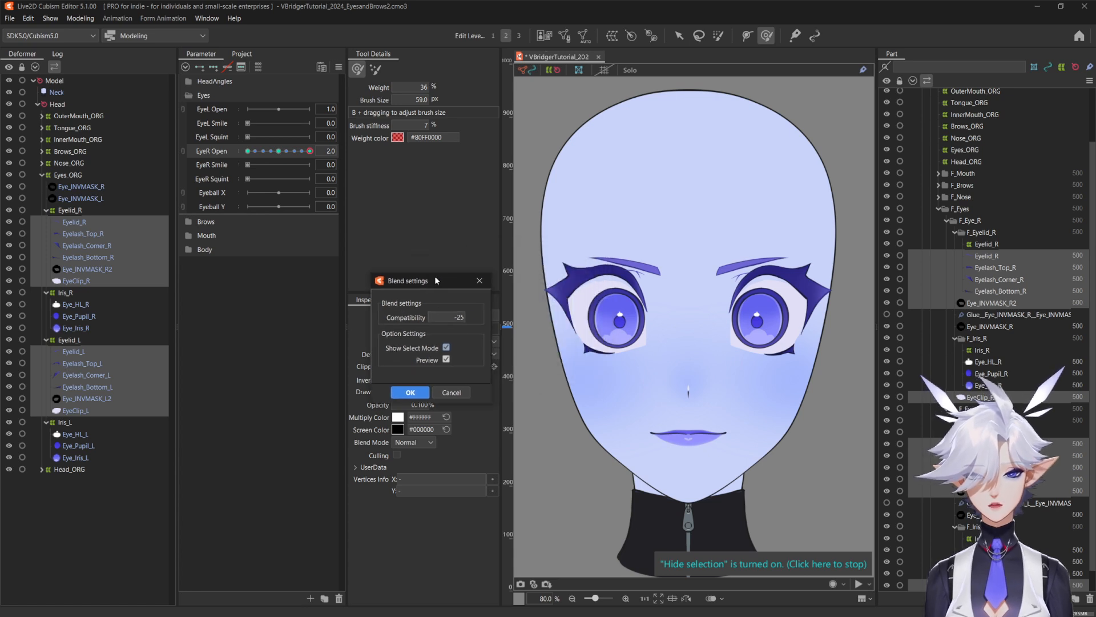
{"action": "left_click", "coordinate": [450, 321]}
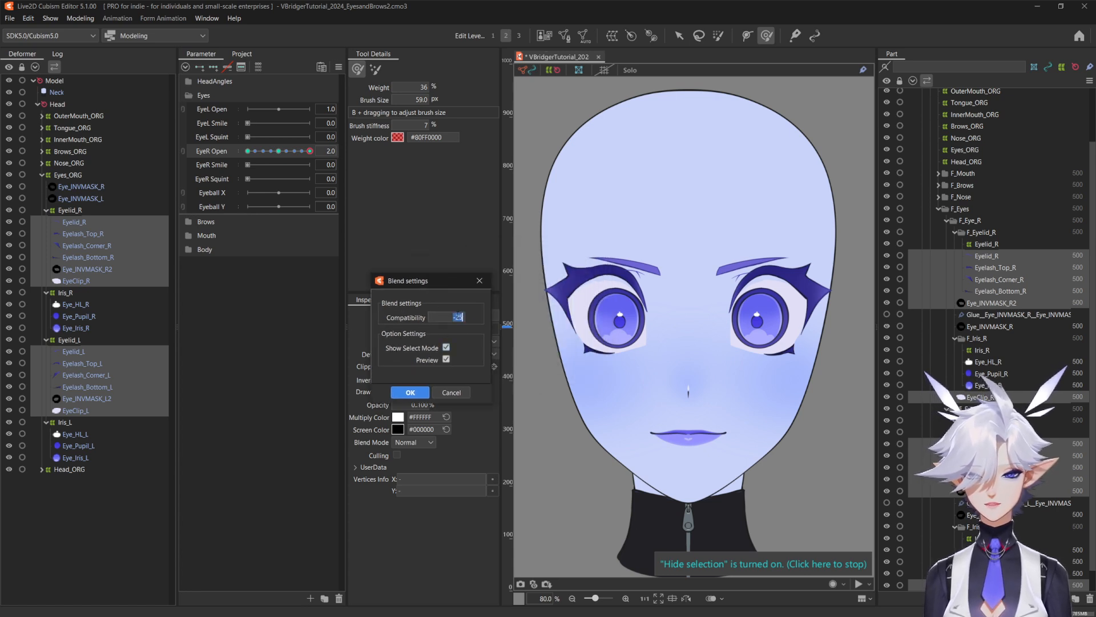
{"action": "type", "text": "0"}
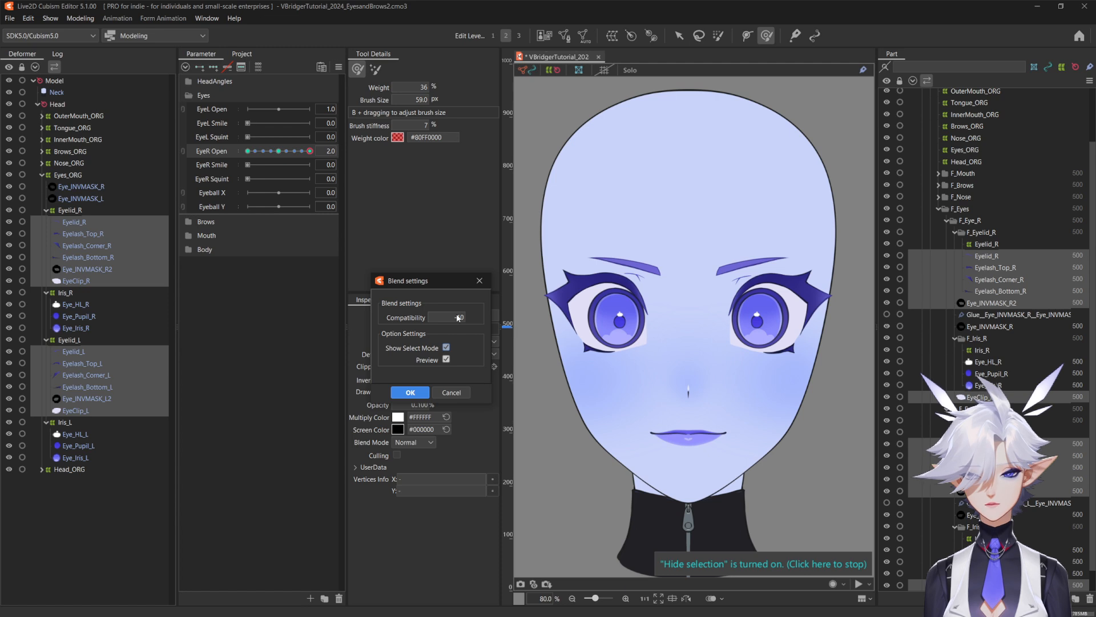
{"action": "left_click", "coordinate": [421, 392]}
{"action": "left_click_drag", "start_coordinate": [309, 151], "coordinate": [406, 181]}
Adjust the widened upper lids of both eyes using a Deform Brush of about 284 px
{"action": "scroll", "coordinate": [634, 297], "scroll_direction": "up", "scroll_amount": 2}
{"action": "scroll", "coordinate": [607, 280], "scroll_direction": "down", "scroll_amount": 2}
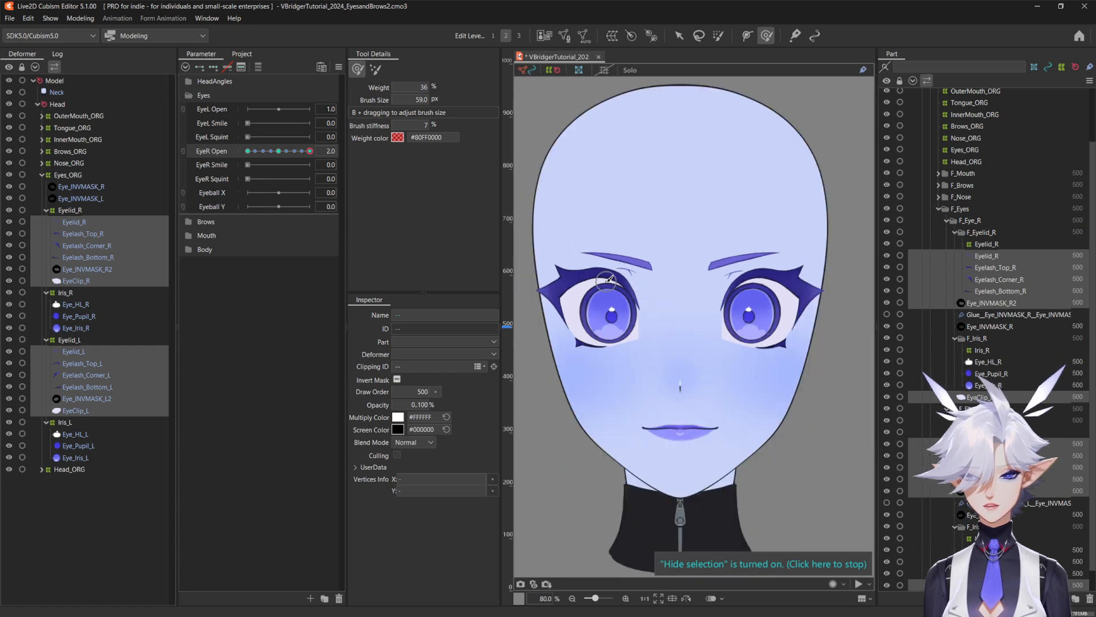
{"action": "key", "text": "b"}
{"action": "mouse_move", "coordinate": [774, 268]}
{"action": "left_mouse_down"}
{"action": "mouse_move", "coordinate": [816, 292]}
{"action": "mouse_move", "coordinate": [759, 298]}
{"action": "mouse_move", "coordinate": [759, 288]}
{"action": "left_mouse_up"}
{"action": "left_click_drag", "start_coordinate": [607, 268], "coordinate": [608, 274]}
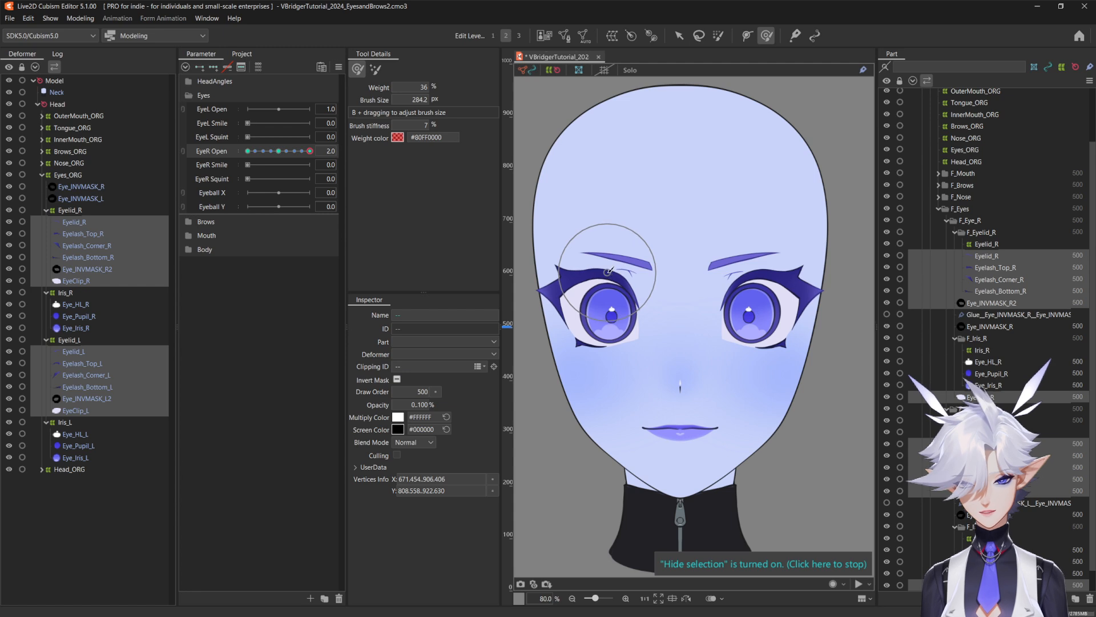
Touch up the inner corners of the widened eyes with a brush of about 223 px, checking by scrubbing EyeR Open
{"action": "mouse_move", "coordinate": [299, 152]}
{"action": "left_mouse_down"}
{"action": "mouse_move", "coordinate": [227, 165]}
{"action": "mouse_move", "coordinate": [317, 169]}
{"action": "left_mouse_up"}
{"action": "key", "text": "b"}
{"action": "left_click_drag", "start_coordinate": [681, 320], "coordinate": [637, 290]}
{"action": "key", "text": "b"}
{"action": "key", "text": "b"}
{"action": "mouse_move", "coordinate": [715, 289]}
{"action": "left_mouse_down"}
{"action": "mouse_move", "coordinate": [740, 296]}
{"action": "mouse_move", "coordinate": [721, 292]}
{"action": "left_mouse_up"}
{"action": "mouse_move", "coordinate": [311, 166]}
{"action": "left_mouse_down"}
{"action": "mouse_move", "coordinate": [232, 160]}
{"action": "mouse_move", "coordinate": [314, 171]}
{"action": "left_mouse_up"}
{"action": "left_click_drag", "start_coordinate": [632, 294], "coordinate": [632, 299]}
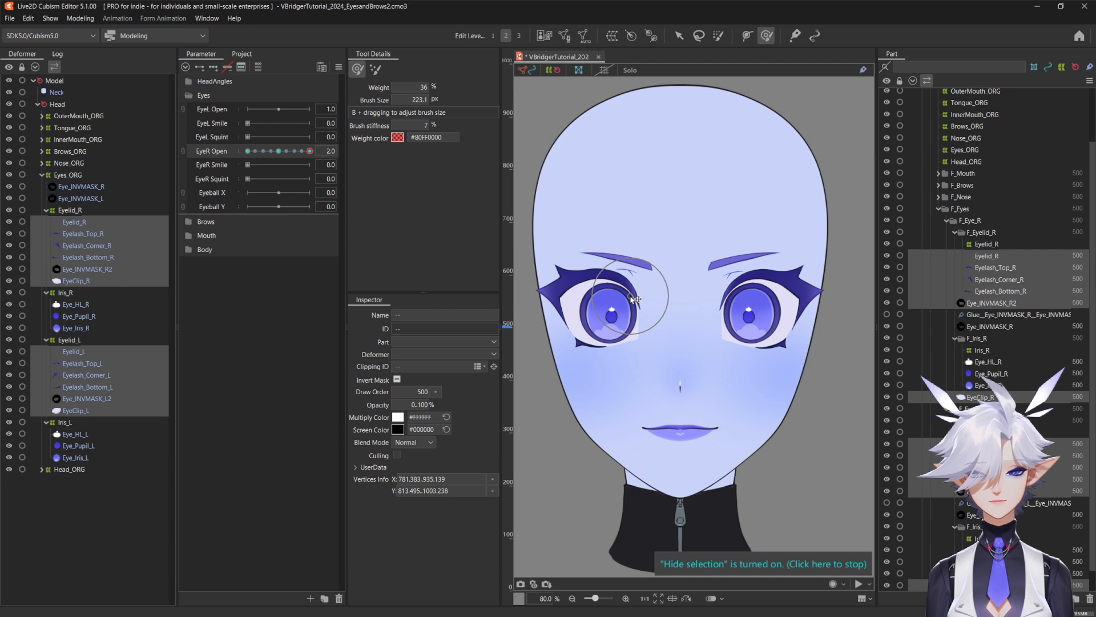
{"action": "mouse_move", "coordinate": [310, 152]}
{"action": "left_mouse_down"}
{"action": "mouse_move", "coordinate": [205, 160]}
{"action": "mouse_move", "coordinate": [406, 171]}
{"action": "mouse_move", "coordinate": [266, 178]}
{"action": "mouse_move", "coordinate": [455, 179]}
{"action": "left_mouse_up"}
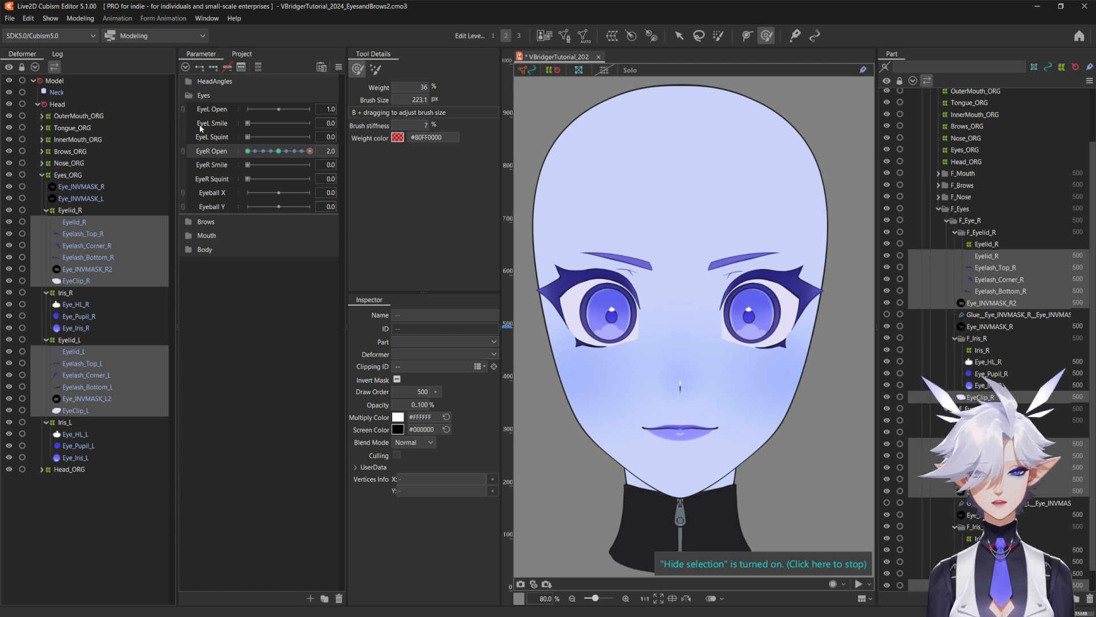
Preview the lowered brows against the widened eyes using BrowL Y and BrowR Y, and return both to 0
{"action": "left_click", "coordinate": [189, 223]}
{"action": "left_click_drag", "start_coordinate": [286, 249], "coordinate": [220, 238]}
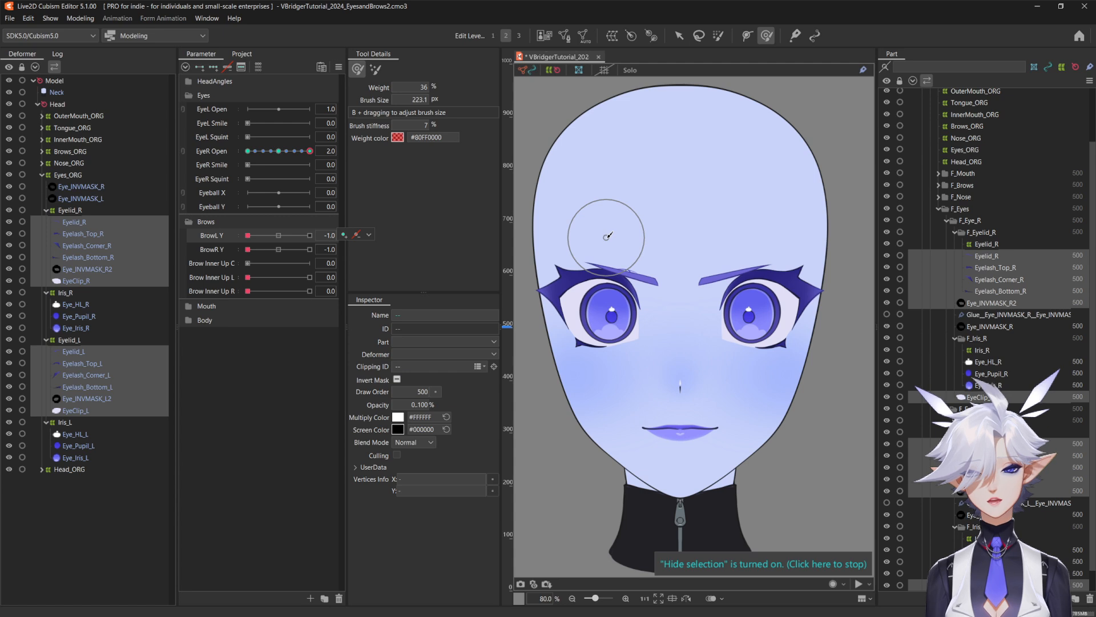
{"action": "left_click", "coordinate": [279, 235]}
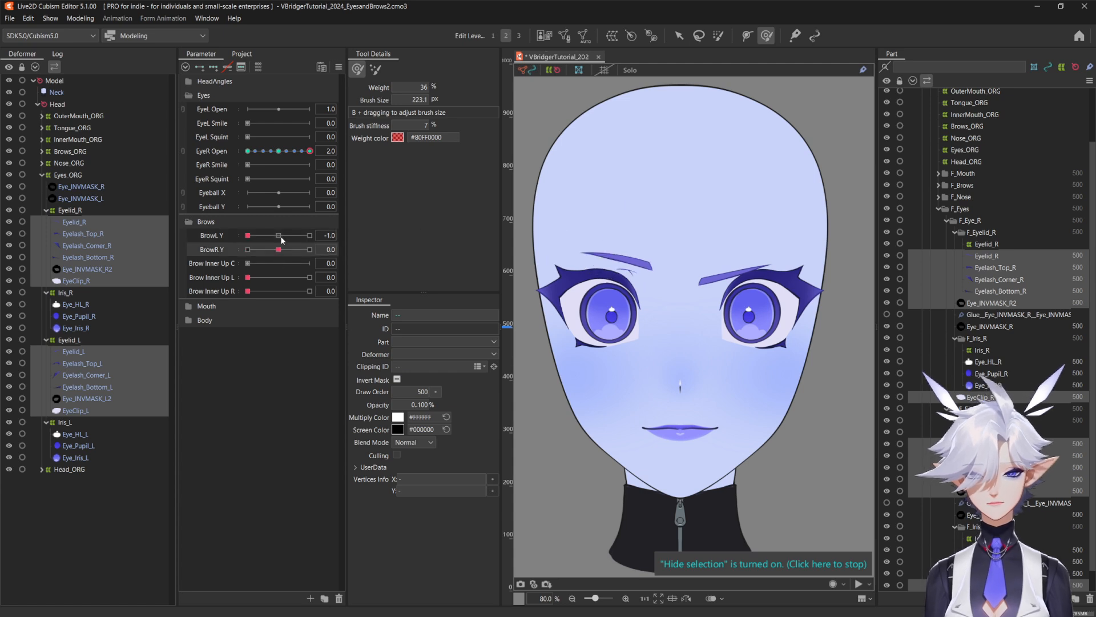
{"action": "left_click", "coordinate": [191, 223]}
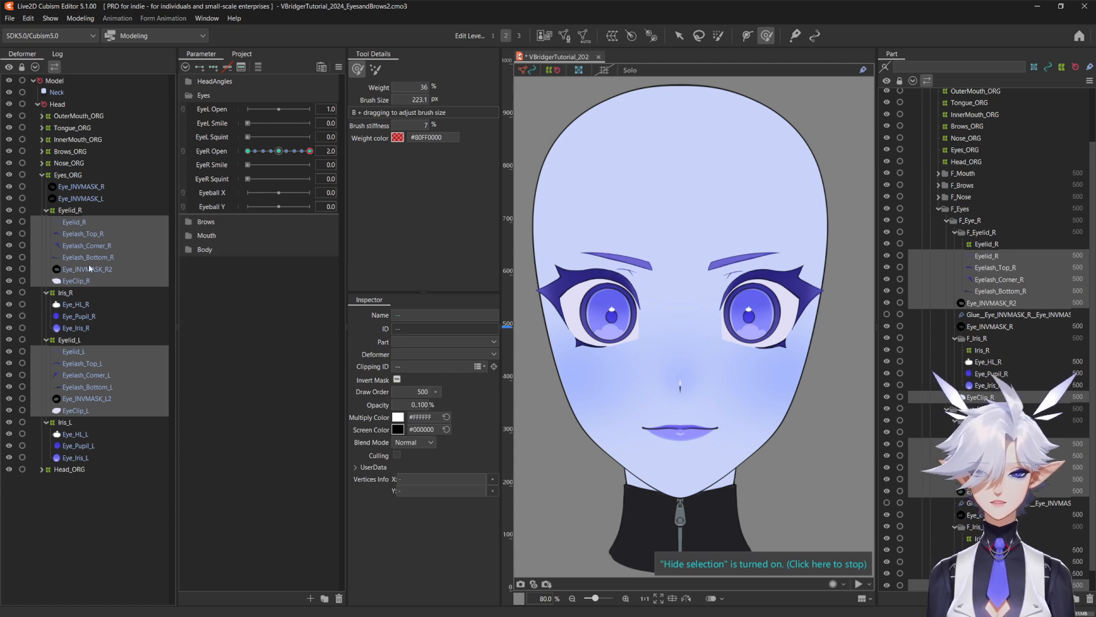
Key the Eyelid_L deformer to BrowL Y and deform it at -1 with a Deform Brush of about 503 px
{"action": "left_click", "coordinate": [64, 211]}
{"action": "left_click", "coordinate": [68, 339], "text": "ctrl"}
{"action": "left_click", "coordinate": [189, 224]}
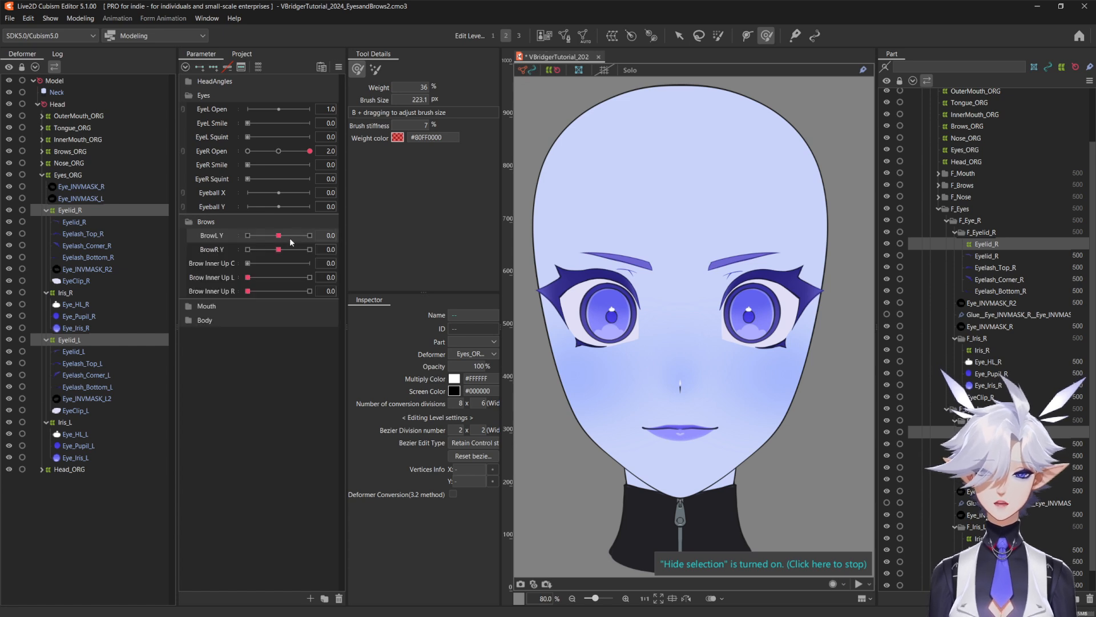
{"action": "left_click", "coordinate": [82, 340]}
{"action": "left_click_drag", "start_coordinate": [280, 236], "coordinate": [248, 236]}
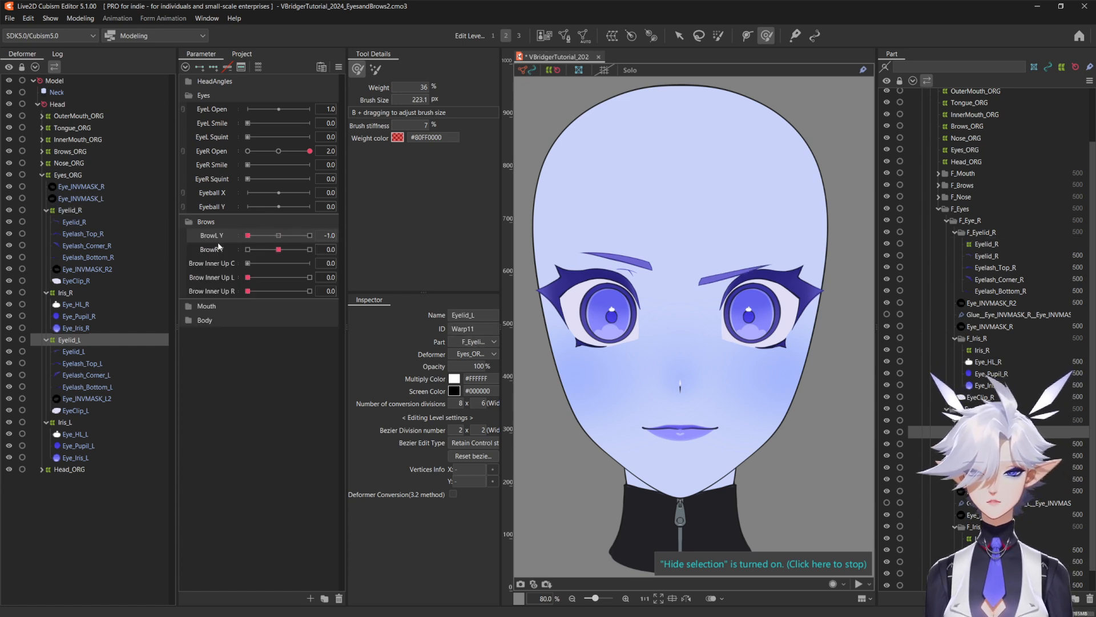
{"action": "key", "text": "b"}
{"action": "mouse_move", "coordinate": [725, 273]}
{"action": "left_mouse_down"}
{"action": "mouse_move", "coordinate": [737, 248]}
{"action": "mouse_move", "coordinate": [750, 267]}
{"action": "mouse_move", "coordinate": [721, 234]}
{"action": "mouse_move", "coordinate": [712, 280]}
{"action": "left_mouse_up"}
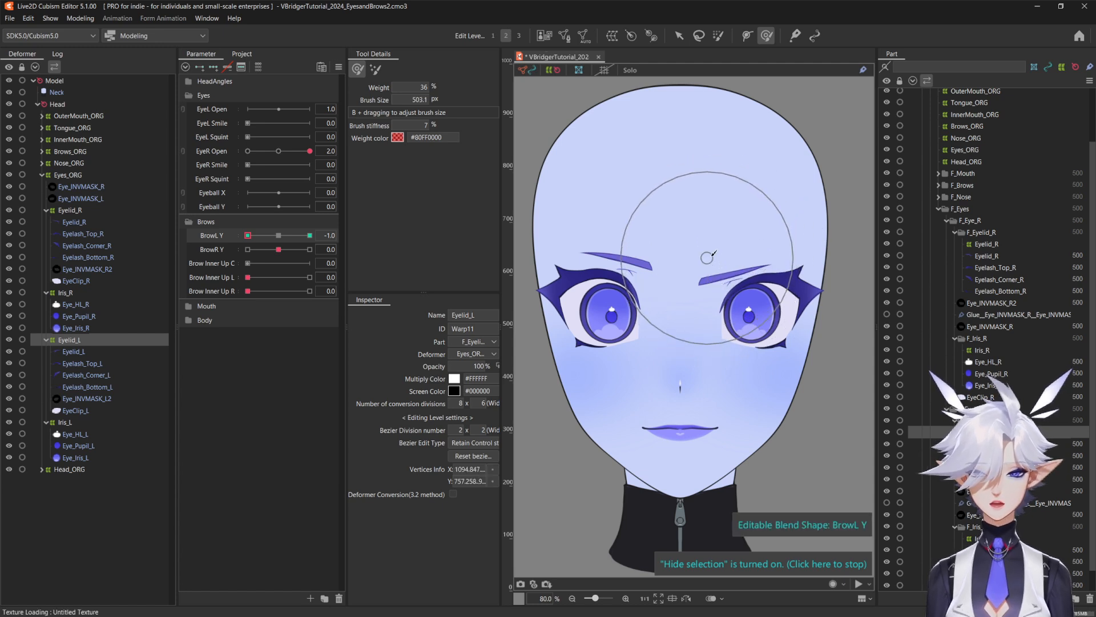
Key the Eyelid_R deformer to BrowR Y and deform it at -1 with the Deform Brush
{"action": "left_click", "coordinate": [69, 211]}
{"action": "left_click", "coordinate": [228, 251]}
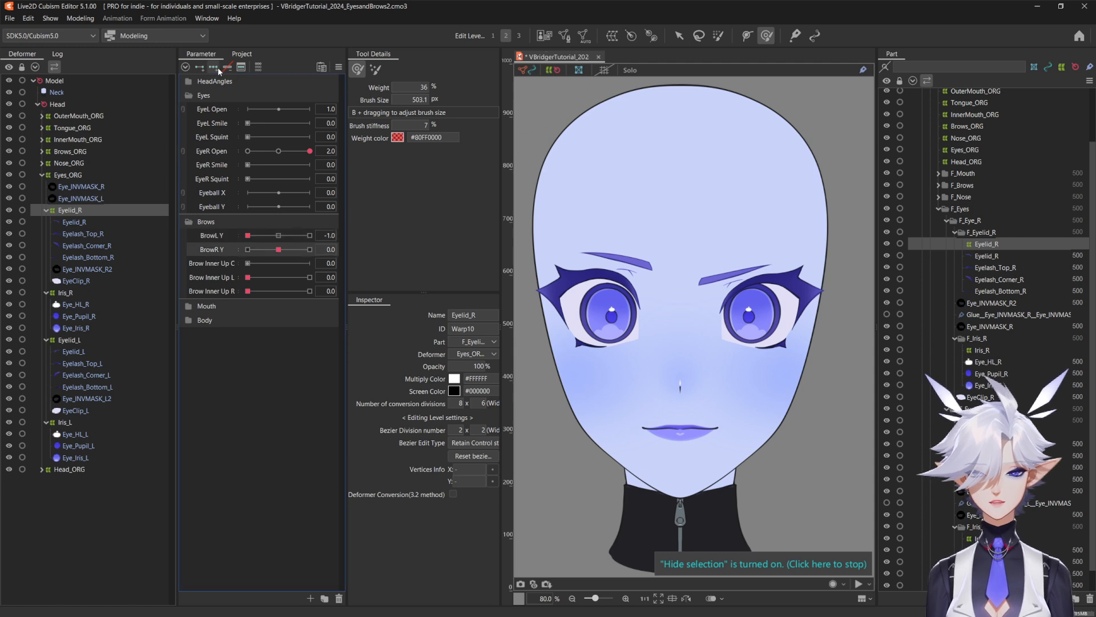
{"action": "left_click_drag", "start_coordinate": [278, 250], "coordinate": [248, 250]}
{"action": "mouse_move", "coordinate": [658, 241]}
{"action": "left_mouse_down"}
{"action": "mouse_move", "coordinate": [664, 262]}
{"action": "mouse_move", "coordinate": [648, 245]}
{"action": "left_mouse_up"}
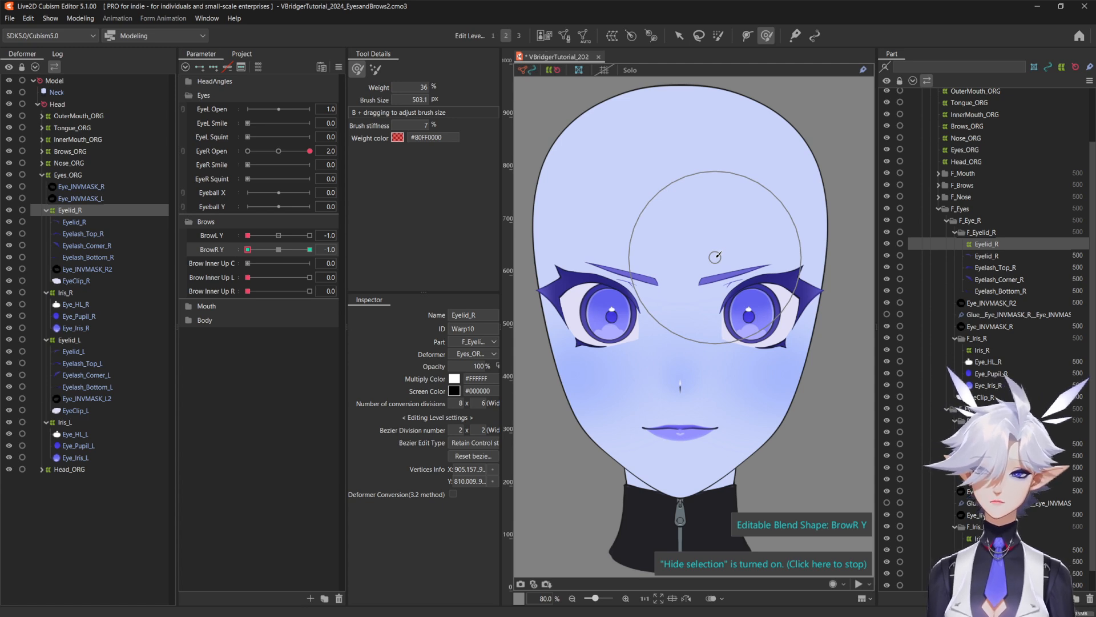
Select Eyelid_R and Eyelid_L together and switch the Deform Brush to its second mode with 9% weight and 30% stiffness
{"action": "left_click_drag", "start_coordinate": [248, 249], "coordinate": [213, 274]}
{"action": "left_click", "coordinate": [75, 341], "text": "ctrl"}
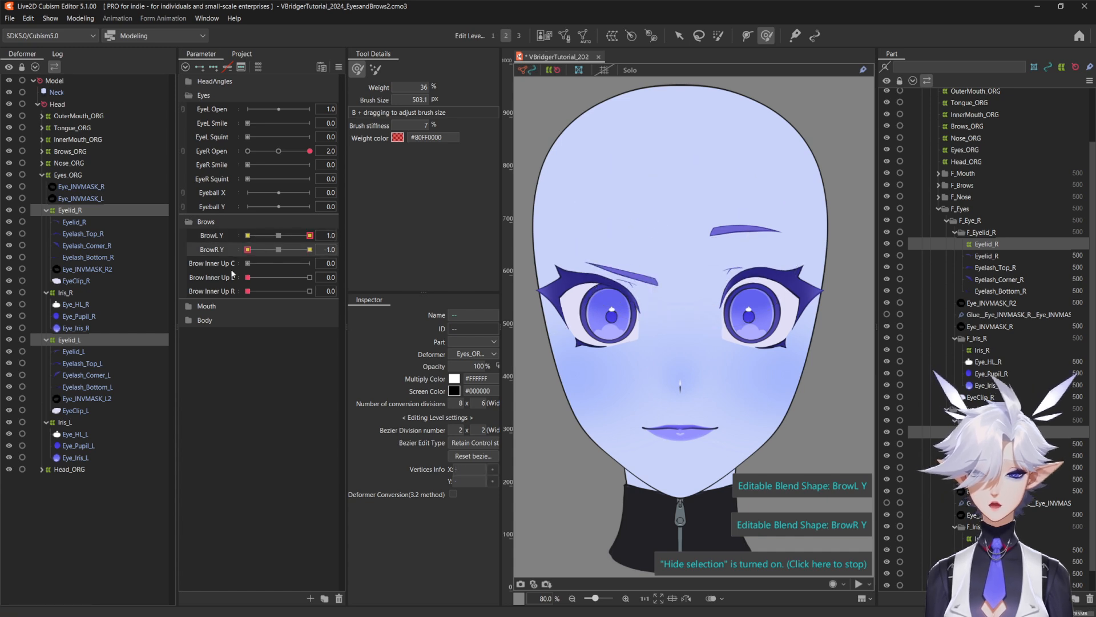
{"action": "left_click", "coordinate": [247, 235]}
{"action": "left_click", "coordinate": [376, 69]}
{"action": "key", "text": "ctrl+t"}
Raise BrowL Y and BrowR Y to 1 and resize the Deform Brush to about 308 px in its first mode
{"action": "left_click_drag", "start_coordinate": [254, 236], "coordinate": [310, 235]}
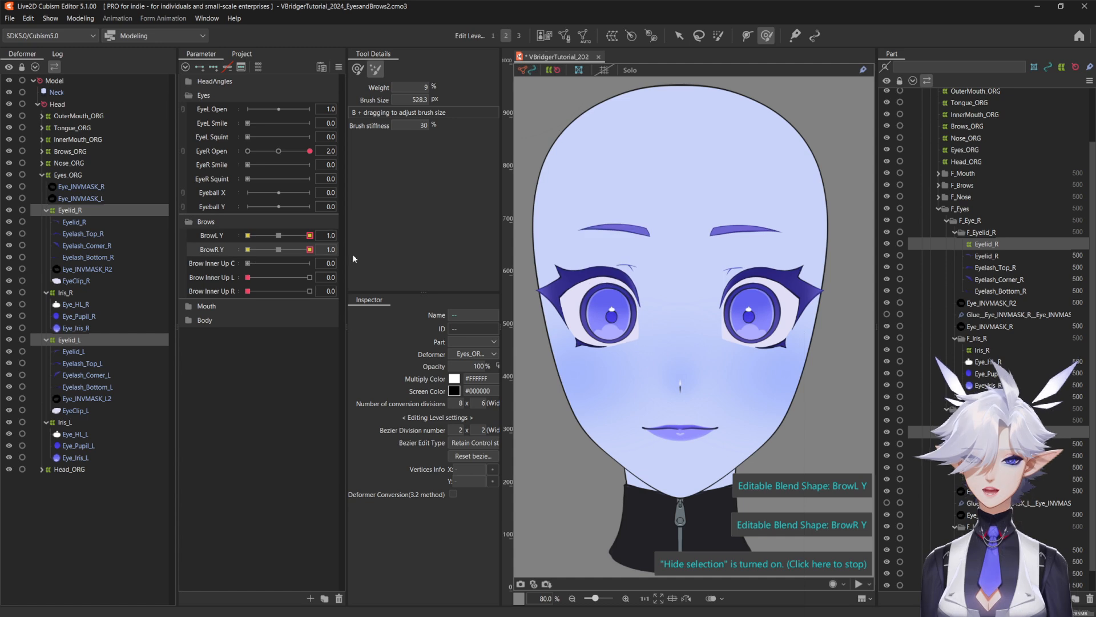
{"action": "left_click_drag", "start_coordinate": [248, 249], "coordinate": [387, 278]}
{"action": "key", "text": "ctrl+t"}
{"action": "key", "text": "b"}
{"action": "left_click_drag", "start_coordinate": [605, 262], "coordinate": [568, 260]}
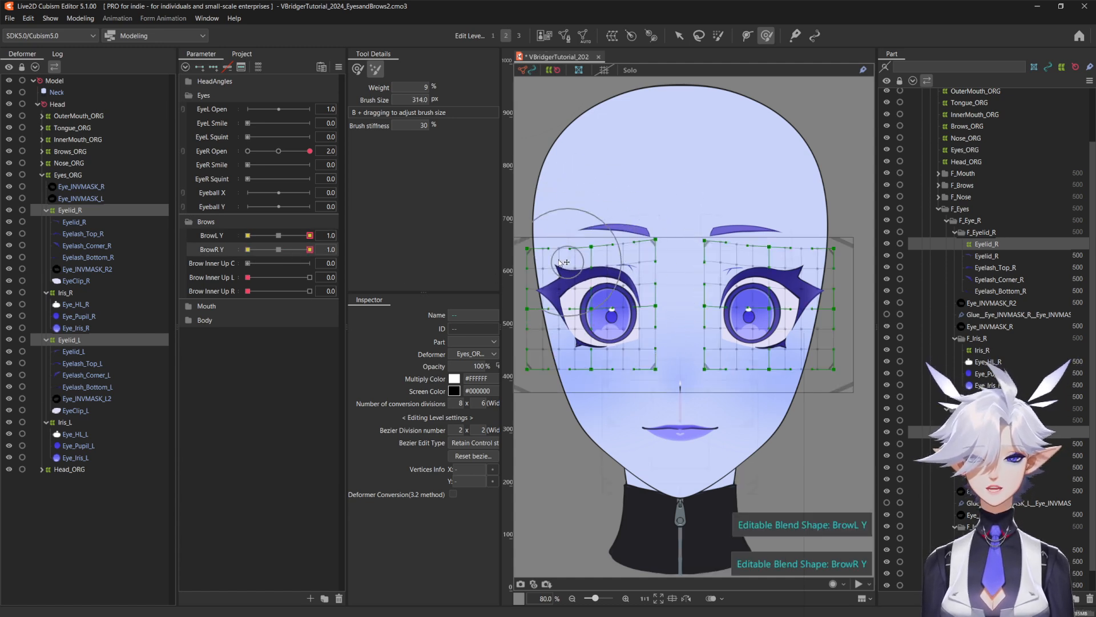
{"action": "left_click", "coordinate": [358, 69]}
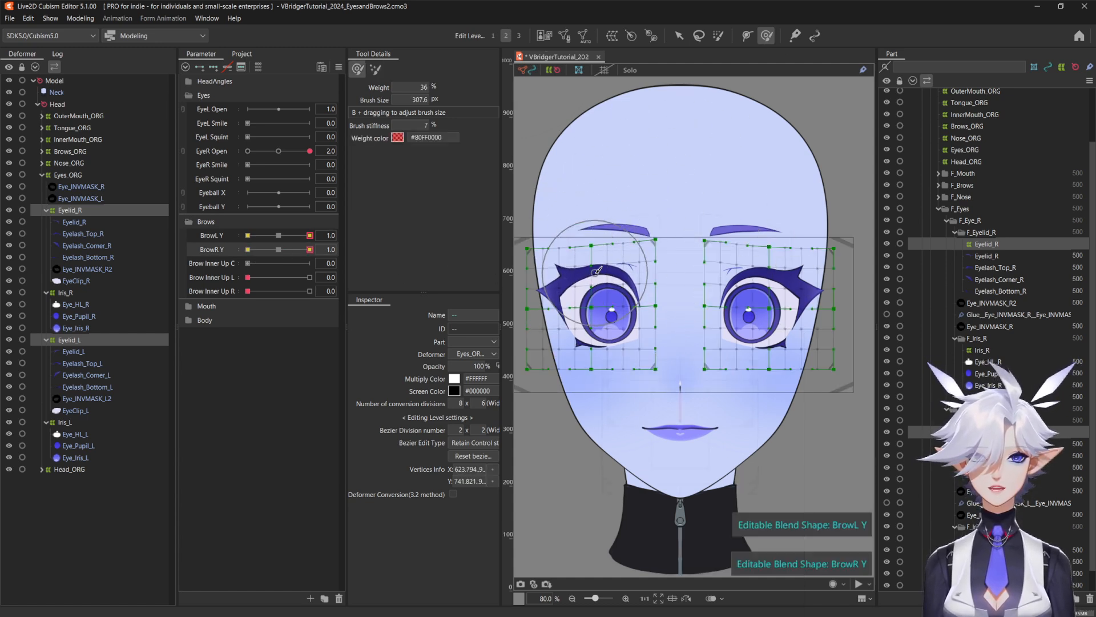
Preview the eyelids with both brows at -1 and with BrowL Y alone at 1, and reset the parameters to their default values
{"action": "left_click", "coordinate": [248, 249]}
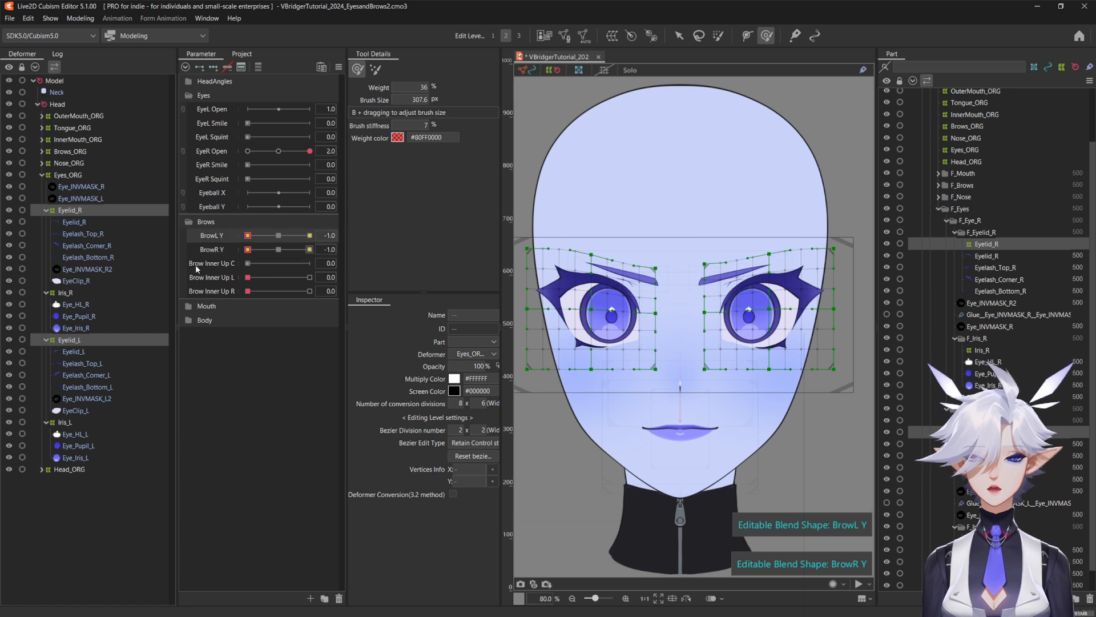
{"action": "key", "text": "ctrl+t"}
{"action": "left_click", "coordinate": [278, 235]}
{"action": "left_click", "coordinate": [278, 250]}
{"action": "left_click", "coordinate": [278, 151]}
{"action": "left_click_drag", "start_coordinate": [279, 235], "coordinate": [323, 245]}
{"action": "left_click", "coordinate": [339, 67]}
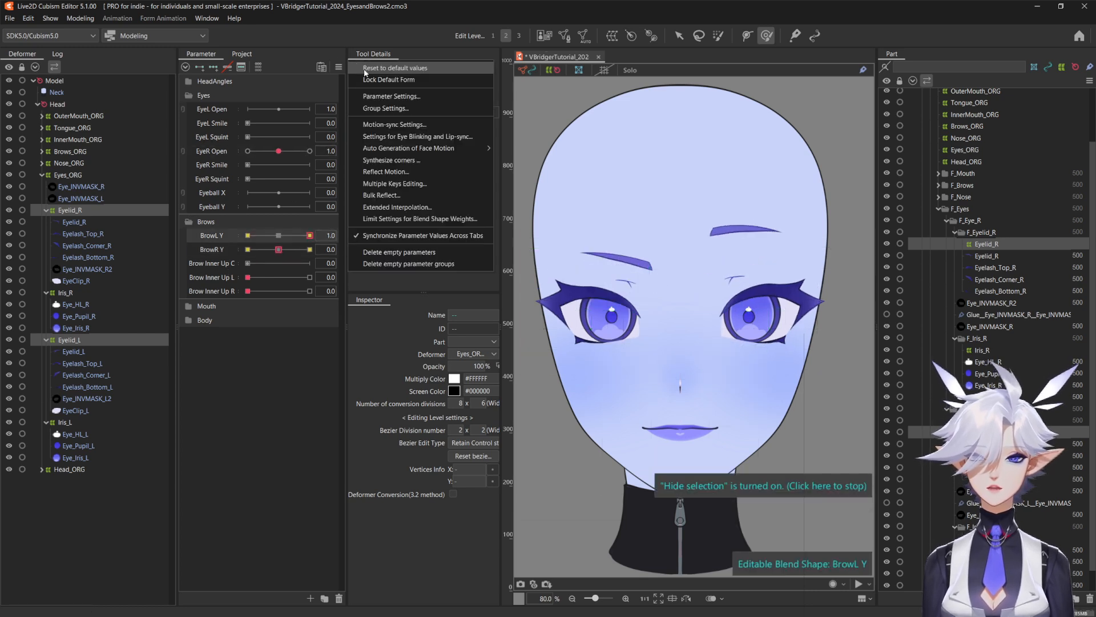
{"action": "left_click", "coordinate": [364, 68]}
Key Eyelid_L to Brow Inner Up L and Eyelid_R to Brow Inner Up R, deforming each at 1 with the Deform Brush
{"action": "left_click", "coordinate": [309, 277]}
{"action": "left_click", "coordinate": [71, 341]}
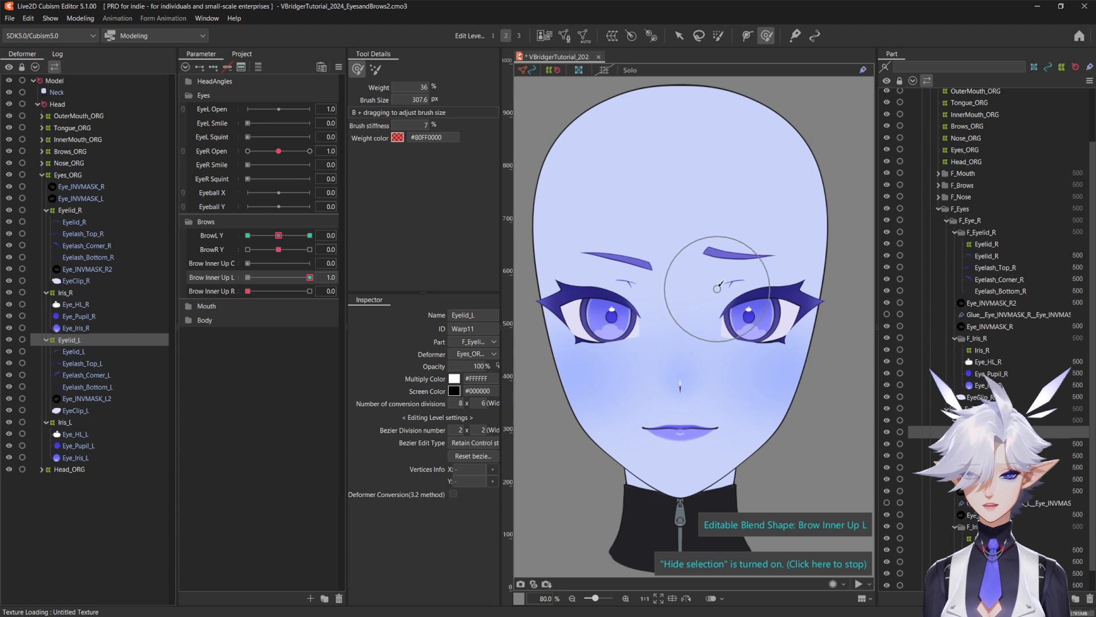
{"action": "left_click", "coordinate": [309, 291]}
{"action": "left_click", "coordinate": [71, 211]}
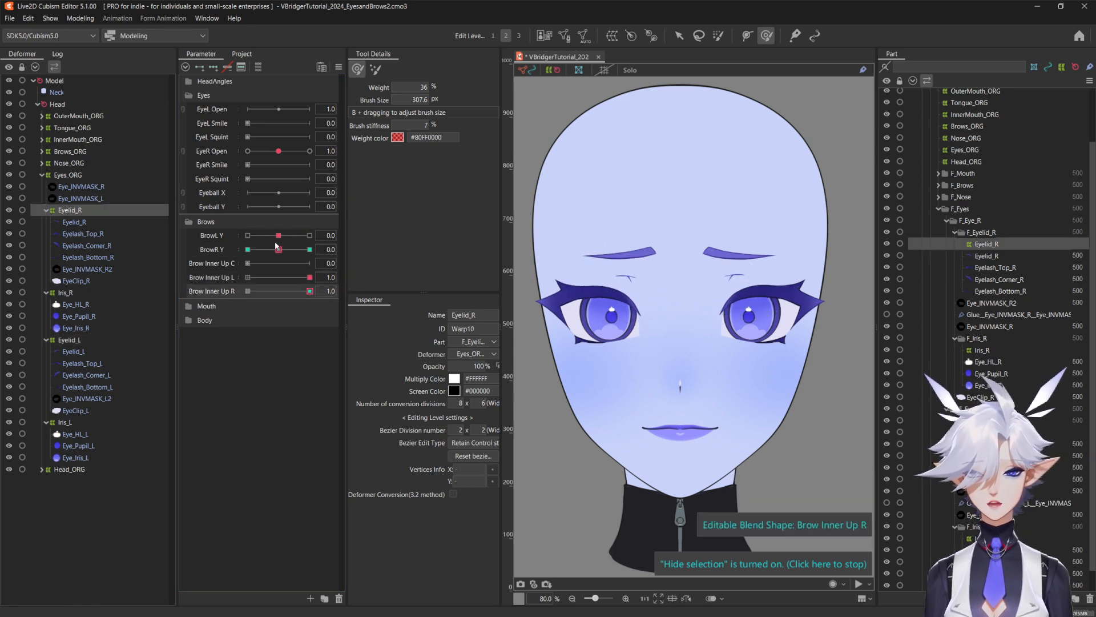
Limit Eyelid_R's Brow Inner Up R blend shape weight by BrowR Y, using the Fold line5 preset graph
{"action": "left_click", "coordinate": [309, 249]}
{"action": "left_click", "coordinate": [309, 235]}
{"action": "left_click", "coordinate": [310, 291]}
{"action": "left_click", "coordinate": [338, 68]}
{"action": "left_click", "coordinate": [394, 219]}
{"action": "left_click", "coordinate": [224, 344]}
{"action": "left_click", "coordinate": [220, 369]}
{"action": "left_click", "coordinate": [230, 368]}
{"action": "left_click", "coordinate": [233, 509]}
{"action": "left_click", "coordinate": [356, 368]}
{"action": "left_click", "coordinate": [356, 453]}
{"action": "left_click", "coordinate": [294, 368]}
Limit Eyelid_L's Brow Inner Up L blend shape weight by BrowL Y with the Fold line5 preset, and close the limit settings
{"action": "left_click", "coordinate": [71, 341]}
{"action": "left_click", "coordinate": [231, 369]}
{"action": "left_click", "coordinate": [228, 499]}
{"action": "left_click", "coordinate": [296, 368]}
{"action": "left_click", "coordinate": [310, 277]}
{"action": "left_click", "coordinate": [279, 236]}
{"action": "left_click_drag", "start_coordinate": [309, 278], "coordinate": [249, 290]}
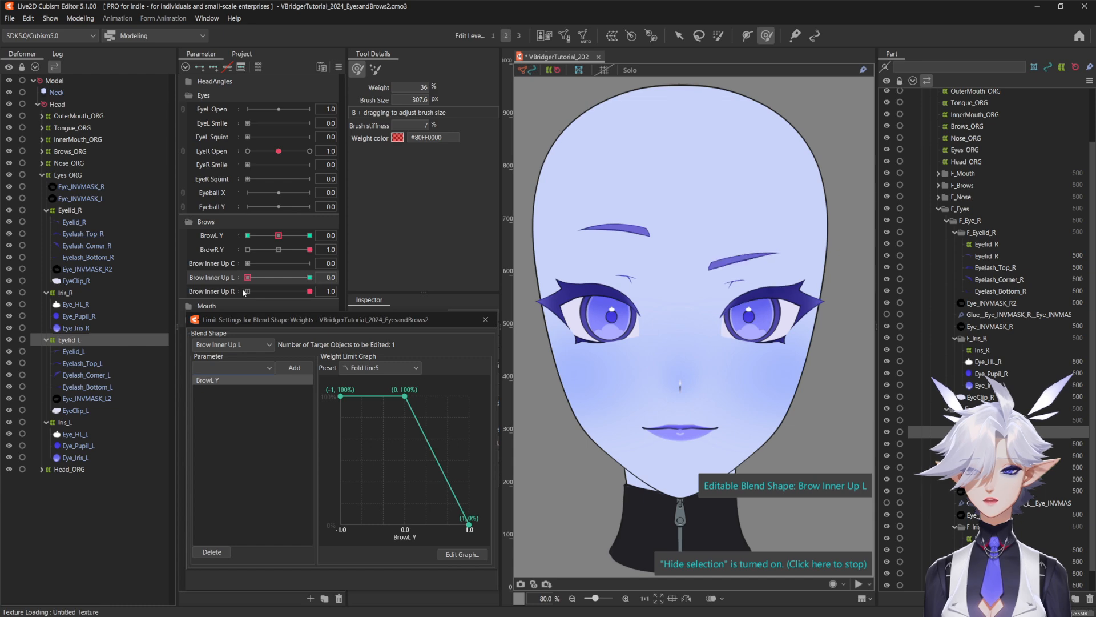
{"action": "left_click", "coordinate": [485, 320]}
Collapse the Brows parameter group and preview the widened eyes at EyeR Open 2, returning it to 1
{"action": "left_click", "coordinate": [321, 68]}
{"action": "scroll", "coordinate": [559, 353], "scroll_direction": "down", "scroll_amount": 3}
{"action": "left_click", "coordinate": [189, 221]}
{"action": "left_click_drag", "start_coordinate": [278, 152], "coordinate": [355, 173]}
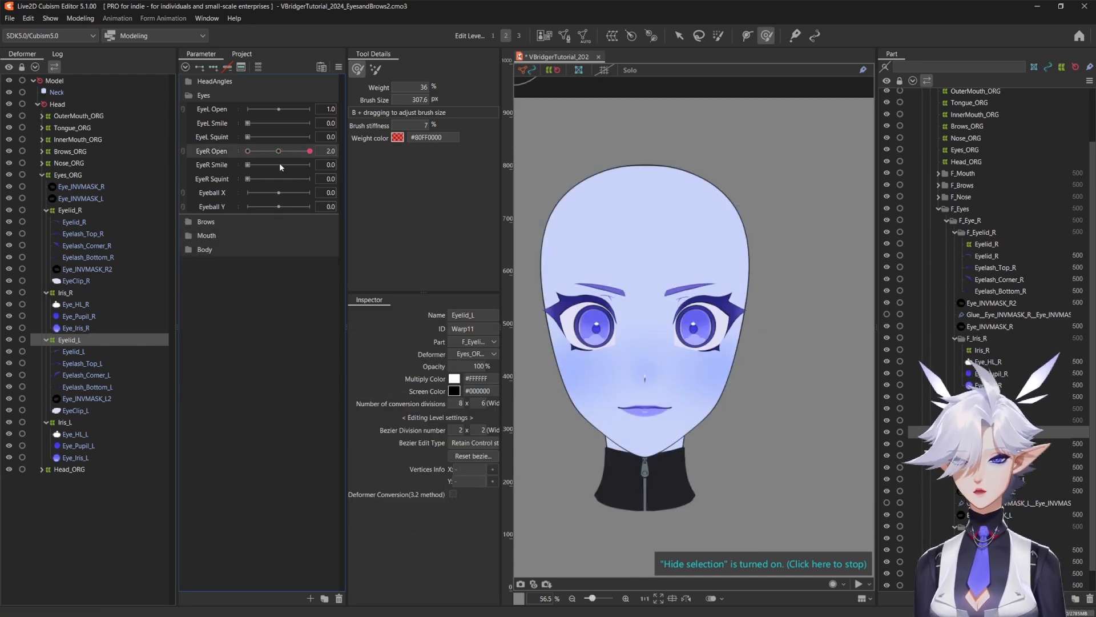
{"action": "left_click_drag", "start_coordinate": [282, 165], "coordinate": [271, 165]}
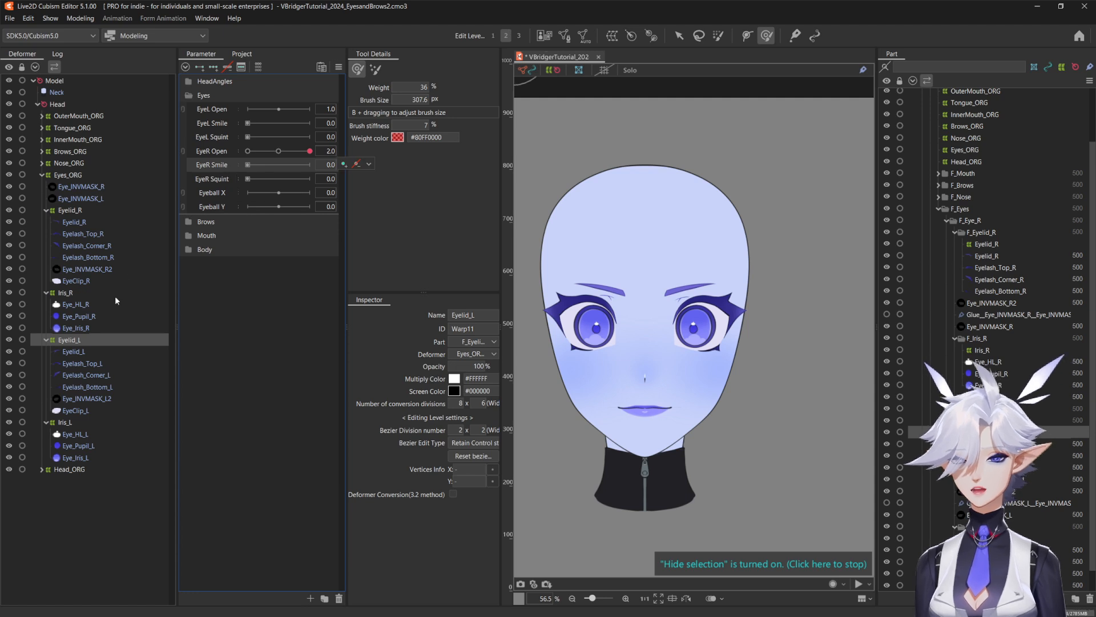
{"action": "left_click_drag", "start_coordinate": [279, 153], "coordinate": [386, 174]}
{"action": "mouse_move", "coordinate": [278, 152]}
{"action": "left_mouse_down"}
{"action": "mouse_move", "coordinate": [239, 156]}
{"action": "mouse_move", "coordinate": [278, 158]}
{"action": "left_mouse_up"}
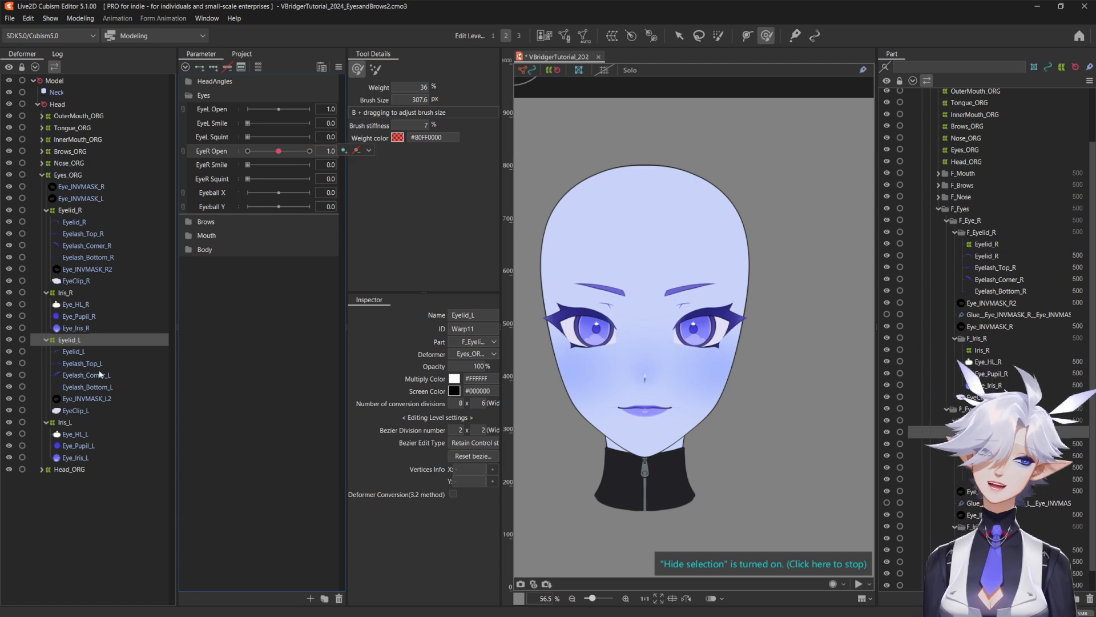
Key the Iris_L and Iris_R deformers to EyeR Open at 0, 1 and 2, and move both slightly down at 0
{"action": "left_click", "coordinate": [69, 421]}
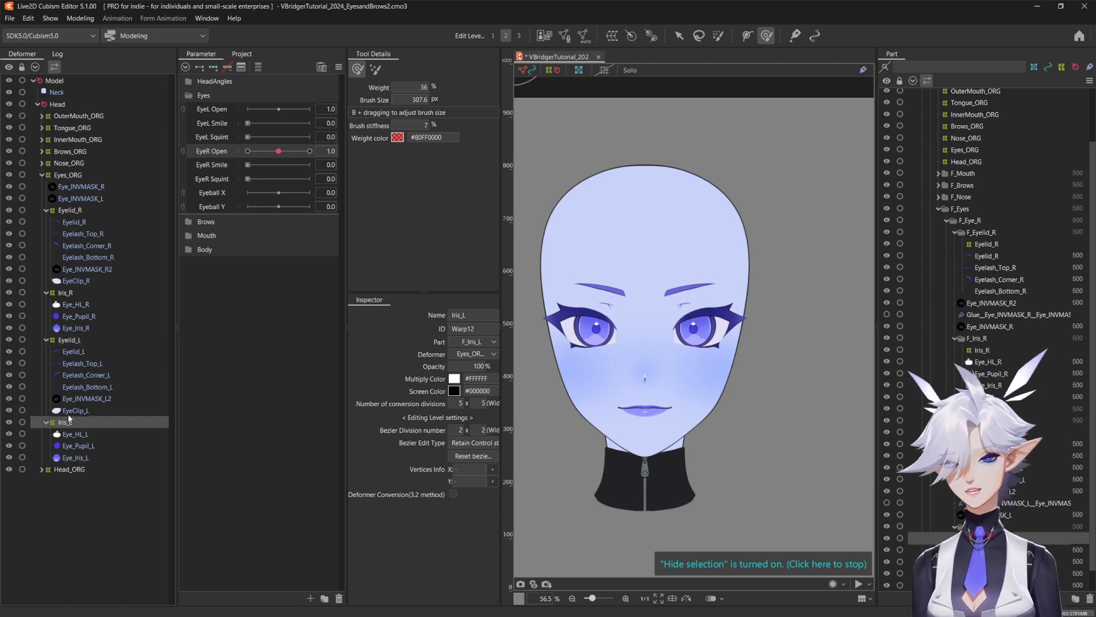
{"action": "left_click", "coordinate": [69, 293], "text": "ctrl"}
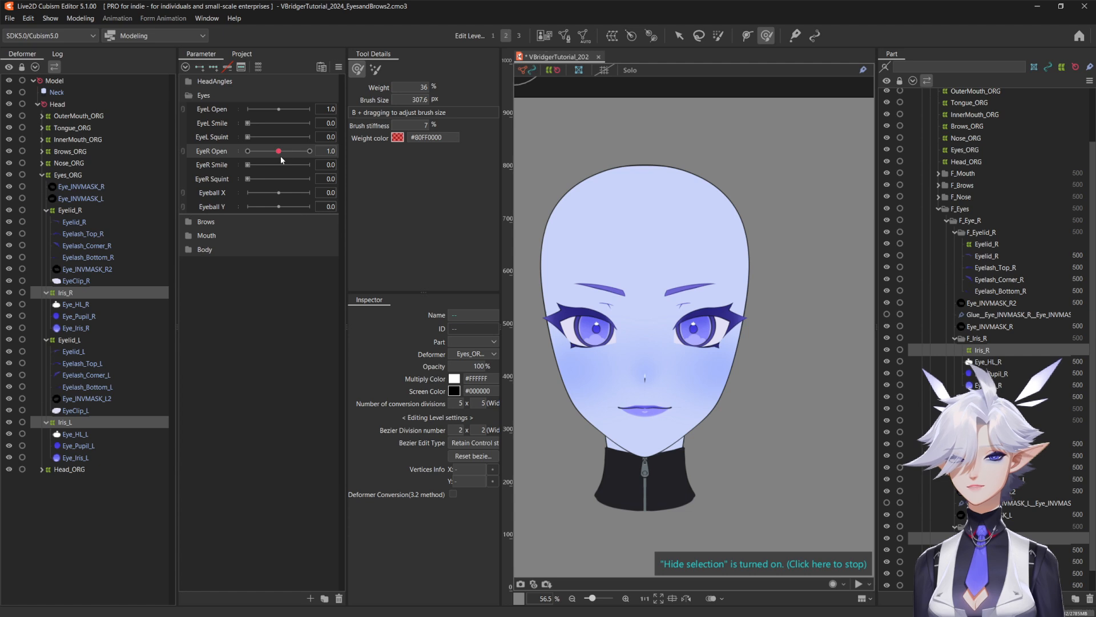
{"action": "left_click_drag", "start_coordinate": [282, 159], "coordinate": [244, 159]}
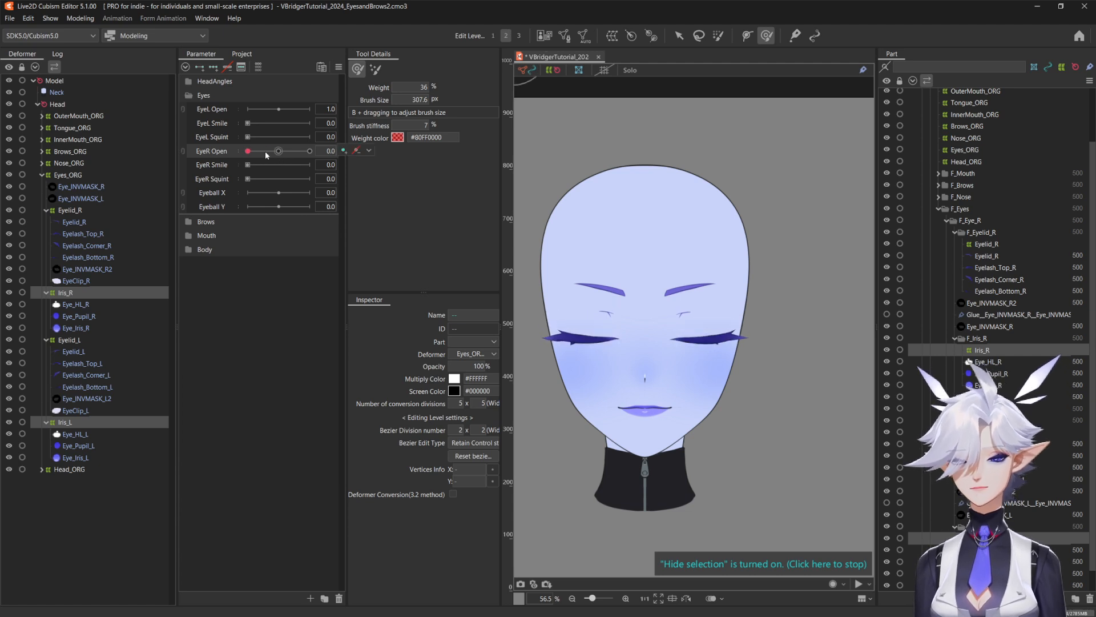
{"action": "left_click", "coordinate": [269, 150]}
{"action": "left_click_drag", "start_coordinate": [275, 153], "coordinate": [248, 151]}
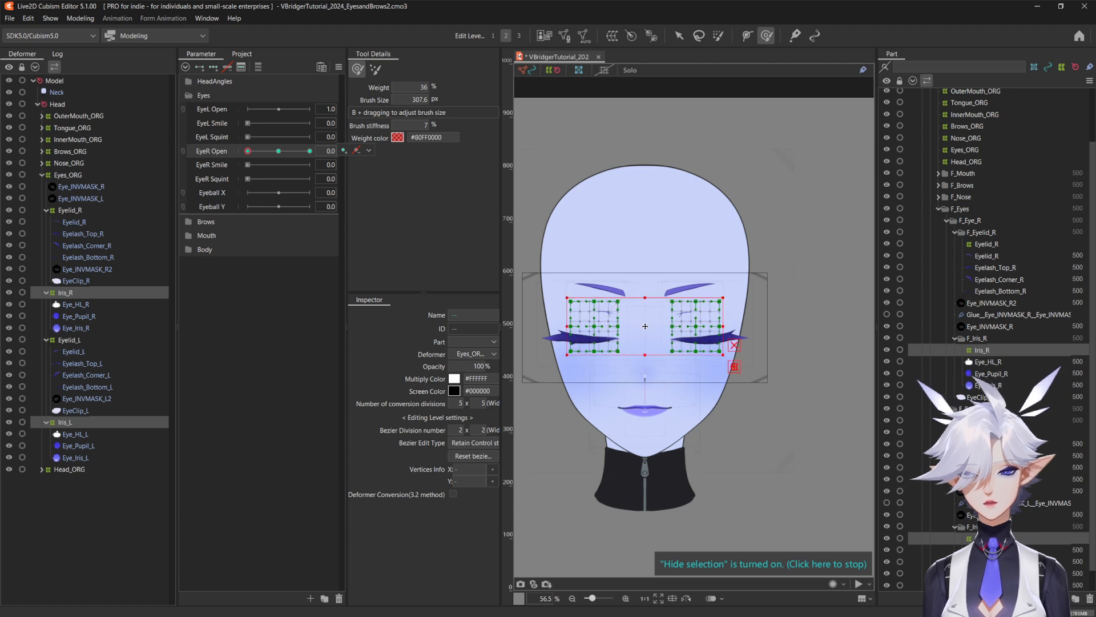
{"action": "left_click_drag", "start_coordinate": [645, 326], "coordinate": [645, 334]}
{"action": "mouse_move", "coordinate": [248, 151]}
{"action": "left_mouse_down"}
{"action": "mouse_move", "coordinate": [273, 158]}
{"action": "mouse_move", "coordinate": [245, 161]}
{"action": "left_mouse_up"}
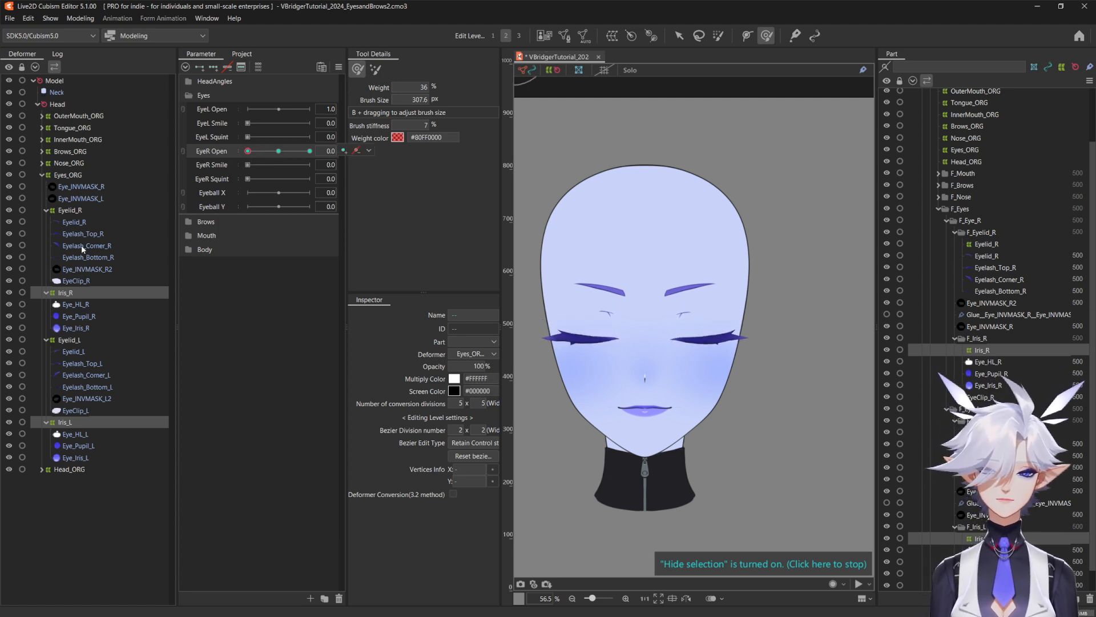
Select everything keyed to EyeR Open except both iris deformers, and reshape the closed eyelids at 0 with a Deform Brush of about 560 px
{"action": "left_click", "coordinate": [284, 153]}
{"action": "left_click", "coordinate": [369, 150]}
{"action": "left_click", "coordinate": [376, 151]}
{"action": "left_click", "coordinate": [66, 293], "text": "ctrl"}
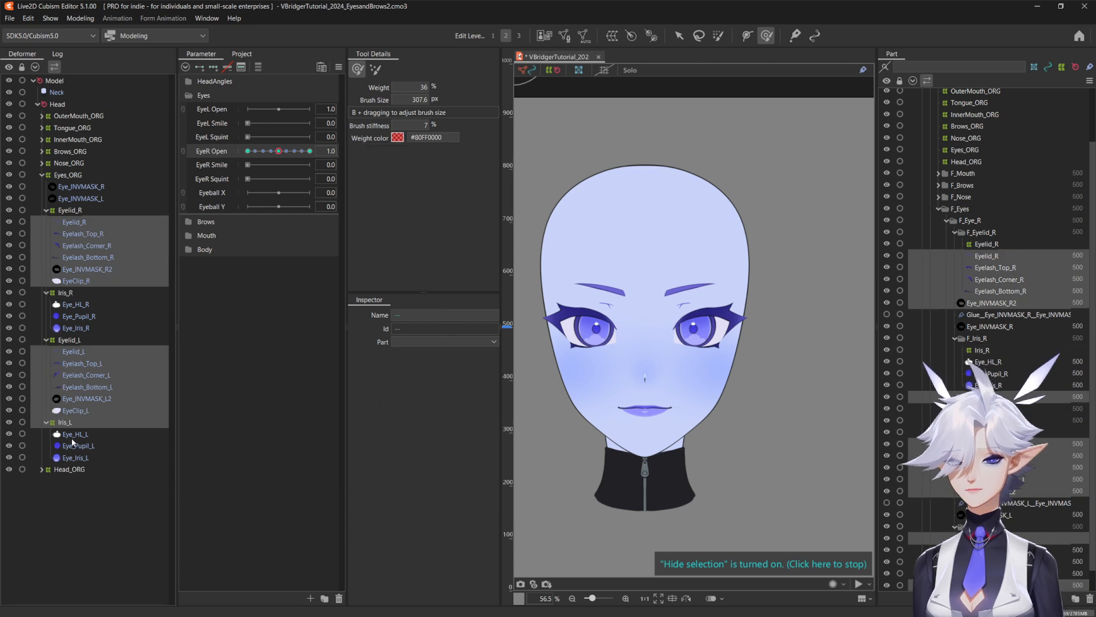
{"action": "left_click", "coordinate": [68, 423], "text": "ctrl"}
{"action": "left_click_drag", "start_coordinate": [279, 152], "coordinate": [246, 155]}
{"action": "mouse_move", "coordinate": [581, 333]}
{"action": "left_mouse_down"}
{"action": "mouse_move", "coordinate": [608, 360]}
{"action": "mouse_move", "coordinate": [596, 328]}
{"action": "mouse_move", "coordinate": [678, 341]}
{"action": "mouse_move", "coordinate": [704, 362]}
{"action": "mouse_move", "coordinate": [688, 344]}
{"action": "left_mouse_up"}
{"action": "mouse_move", "coordinate": [249, 156]}
{"action": "left_mouse_down"}
{"action": "mouse_move", "coordinate": [276, 157]}
{"action": "mouse_move", "coordinate": [247, 151]}
{"action": "left_mouse_up"}
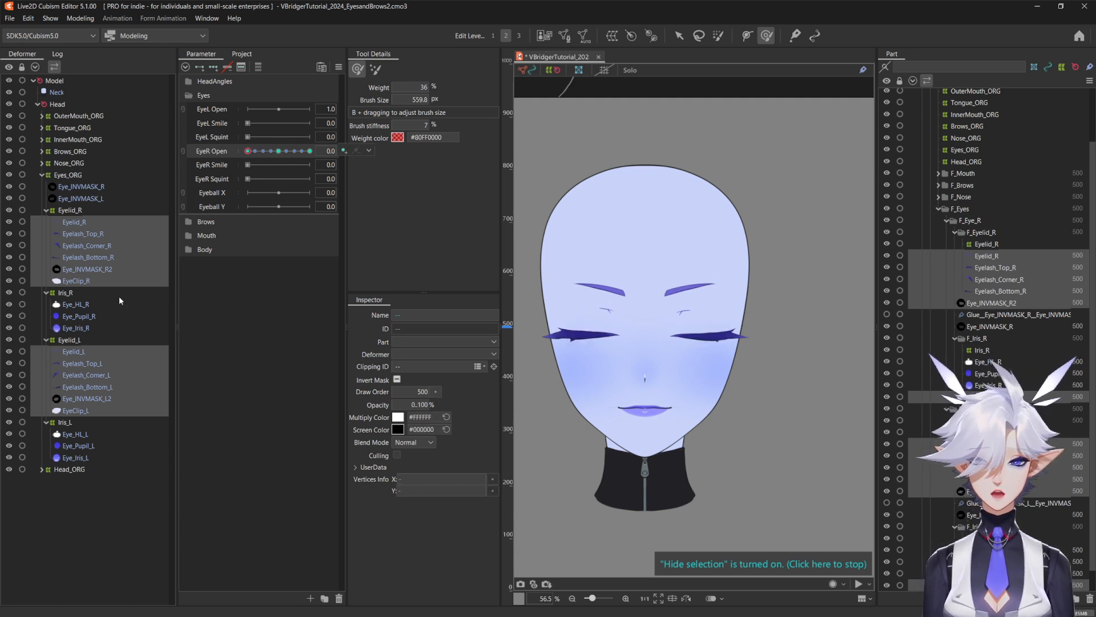
Isolate the left iris with Solo, move Iris_R and Iris_L slightly up at EyeR Open 0, check the blink and turn Solo off
{"action": "left_click", "coordinate": [65, 423]}
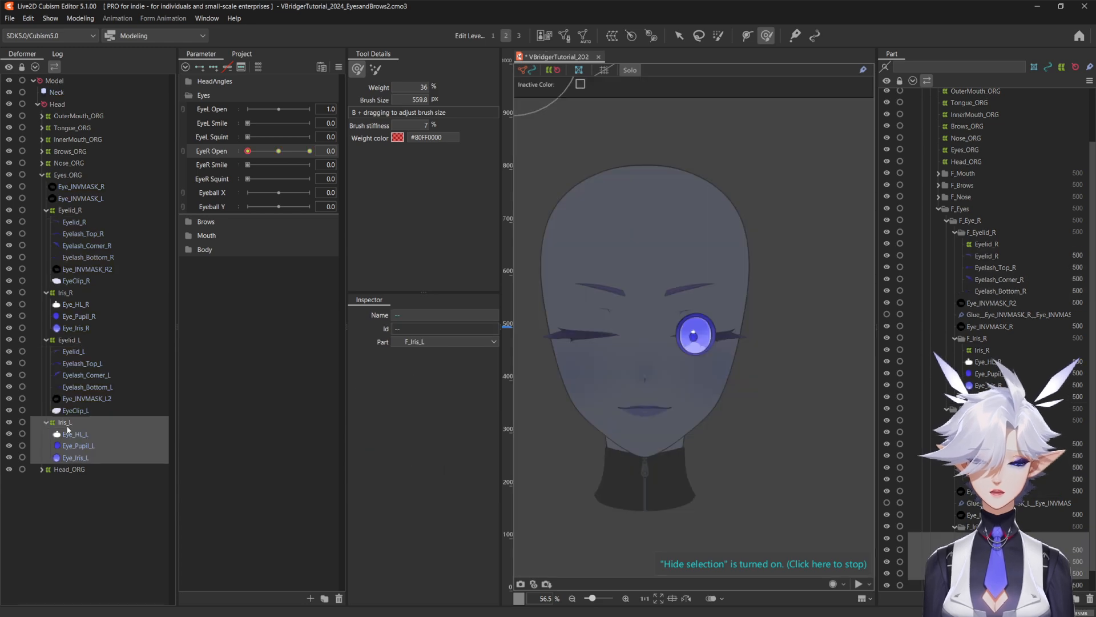
{"action": "left_click", "coordinate": [64, 292]}
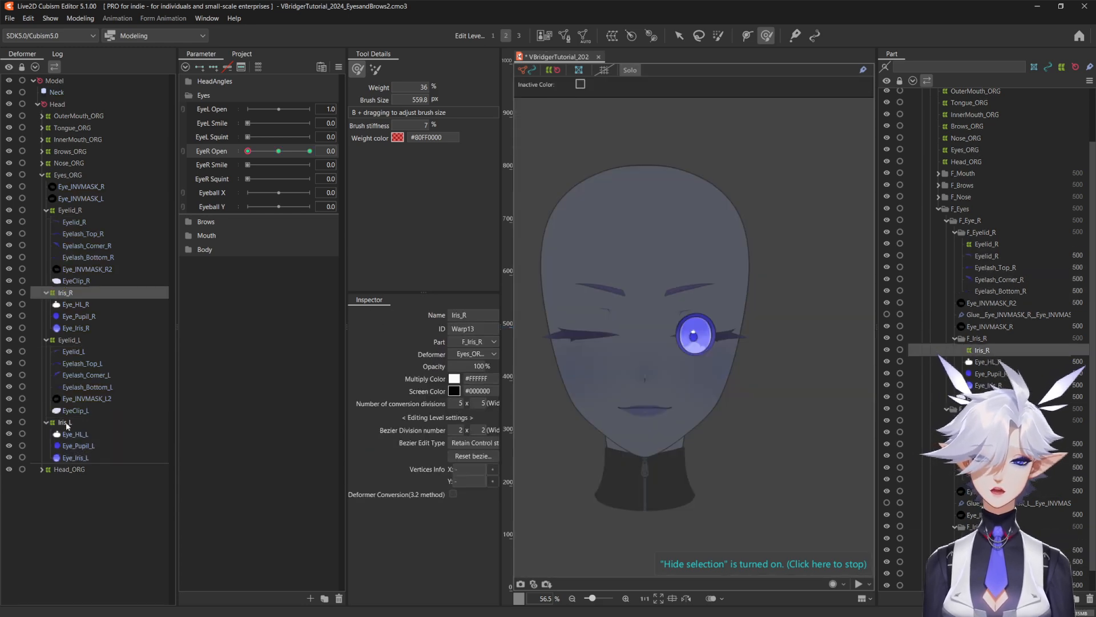
{"action": "left_click", "coordinate": [66, 424], "text": "ctrl"}
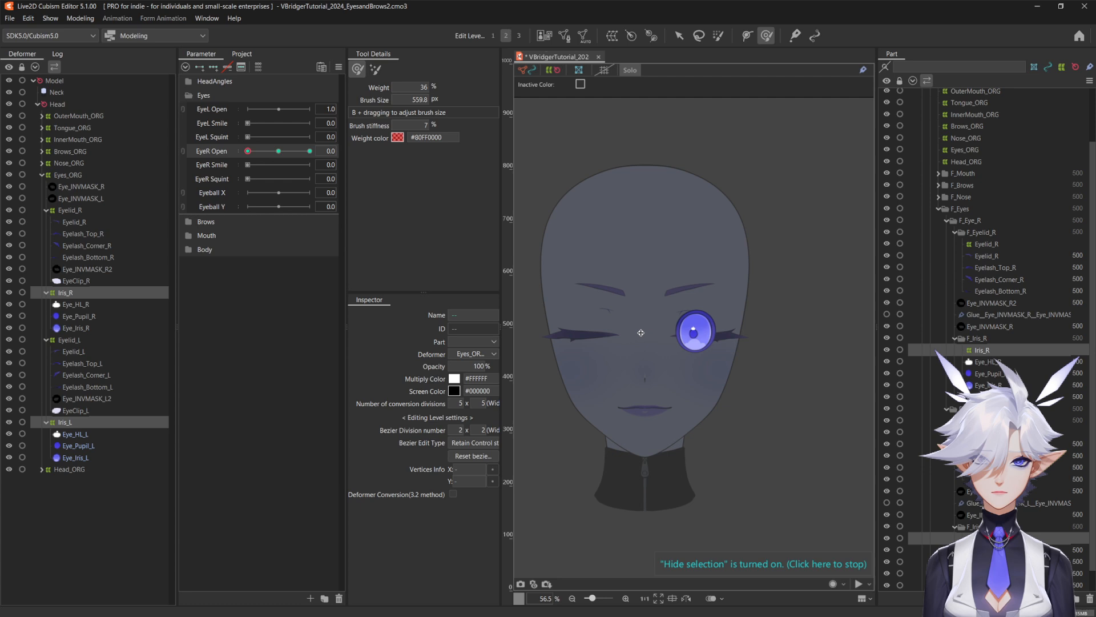
{"action": "left_click", "coordinate": [266, 152]}
{"action": "key", "text": "ctrl+t"}
{"action": "left_click_drag", "start_coordinate": [266, 152], "coordinate": [326, 163]}
{"action": "left_click", "coordinate": [630, 70]}
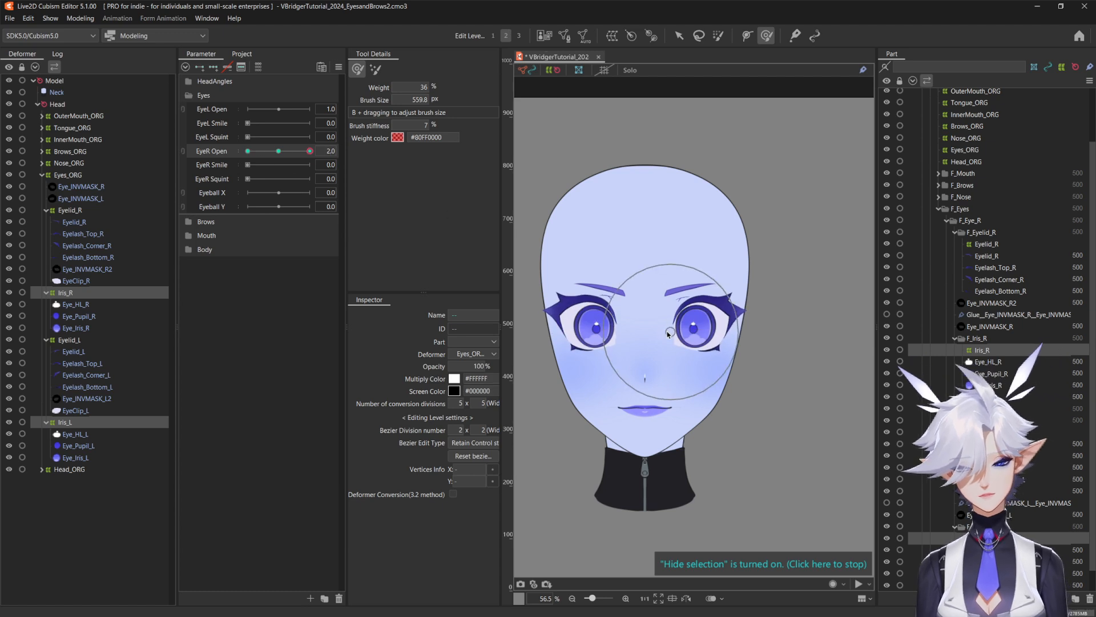
Key the eyelid parts of both eyes to EyeR Smile, with EyeR Smile at 1 and EyeR Open at 0
{"action": "left_click_drag", "start_coordinate": [281, 153], "coordinate": [353, 174]}
{"action": "mouse_move", "coordinate": [283, 153]}
{"action": "left_mouse_down"}
{"action": "mouse_move", "coordinate": [248, 157]}
{"action": "mouse_move", "coordinate": [352, 158]}
{"action": "mouse_move", "coordinate": [283, 154]}
{"action": "left_mouse_up"}
{"action": "left_click", "coordinate": [82, 281]}
{"action": "left_click", "coordinate": [74, 221], "text": "shift"}
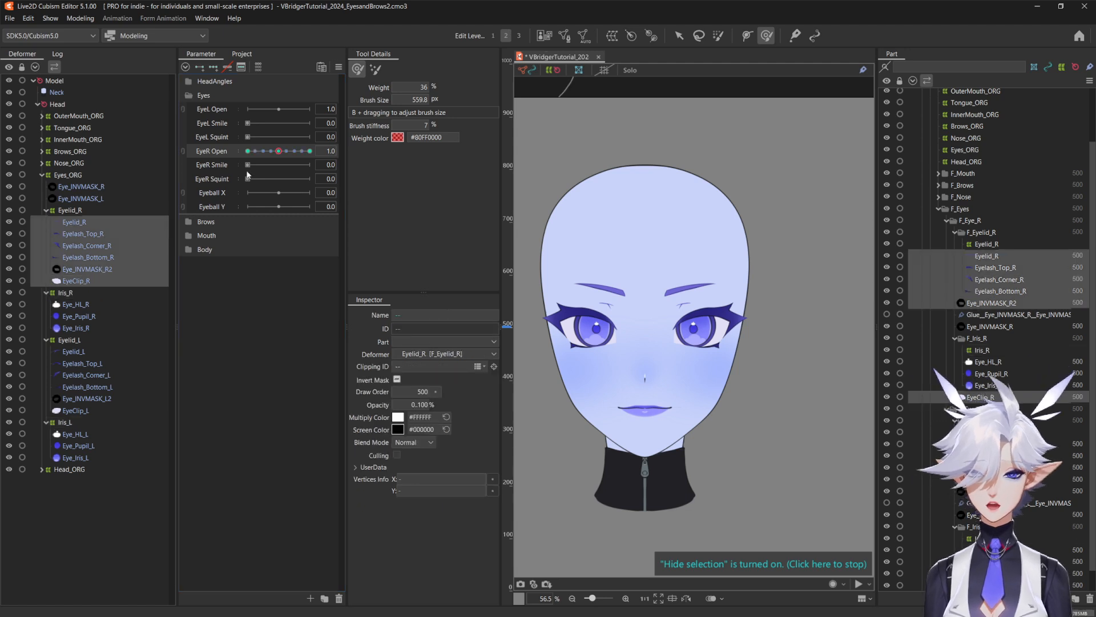
{"action": "left_click_drag", "start_coordinate": [324, 170], "coordinate": [326, 169]}
{"action": "left_click_drag", "start_coordinate": [279, 151], "coordinate": [246, 152]}
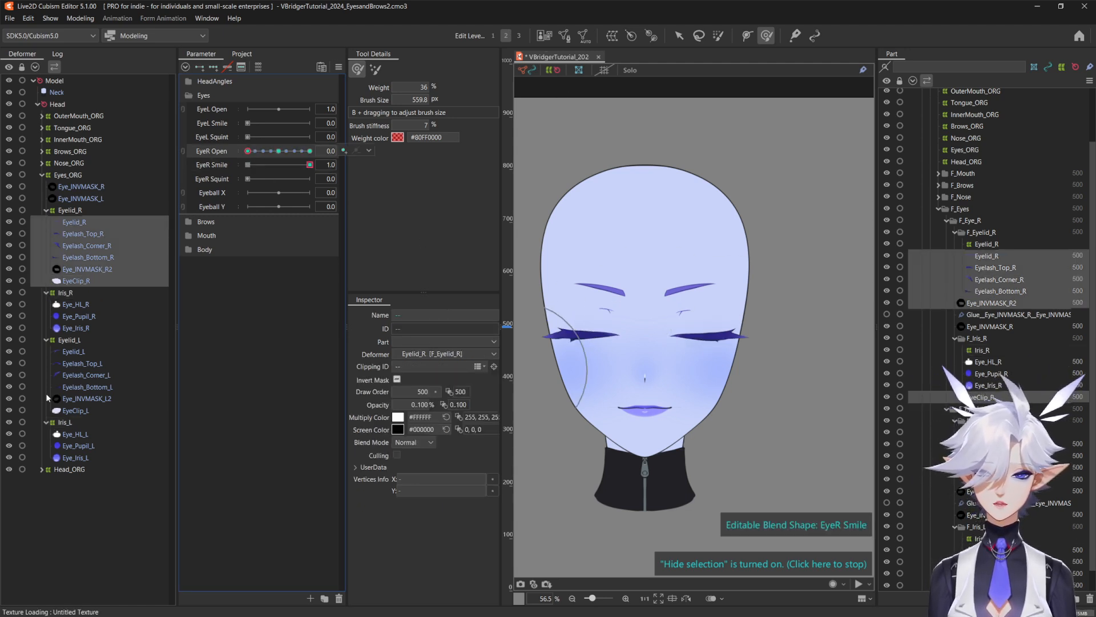
{"action": "left_click", "coordinate": [76, 411]}
{"action": "left_click", "coordinate": [73, 352], "text": "shift"}
{"action": "right_click", "coordinate": [310, 166]}
{"action": "left_click", "coordinate": [329, 173]}
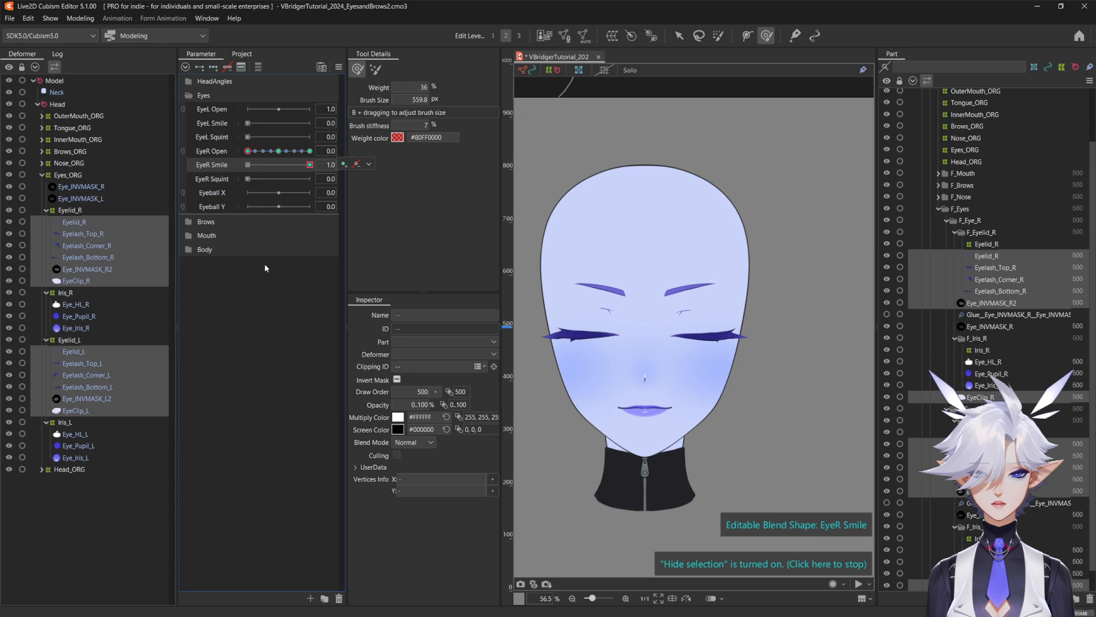
Bend both closed eyelids into smiling arcs at EyeR Smile 1 with a Deform Brush of about 383 px, undoing the last strokes
{"action": "mouse_move", "coordinate": [668, 332]}
{"action": "left_mouse_down"}
{"action": "mouse_move", "coordinate": [573, 331]}
{"action": "mouse_move", "coordinate": [581, 332]}
{"action": "left_mouse_up"}
{"action": "left_click_drag", "start_coordinate": [603, 337], "coordinate": [600, 331]}
{"action": "scroll", "coordinate": [707, 332], "scroll_direction": "up", "scroll_amount": 2}
{"action": "left_click_drag", "start_coordinate": [681, 335], "coordinate": [694, 345]}
{"action": "mouse_move", "coordinate": [695, 345]}
{"action": "left_mouse_down"}
{"action": "mouse_move", "coordinate": [697, 335]}
{"action": "mouse_move", "coordinate": [685, 344]}
{"action": "mouse_move", "coordinate": [700, 337]}
{"action": "mouse_move", "coordinate": [652, 357]}
{"action": "left_mouse_up"}
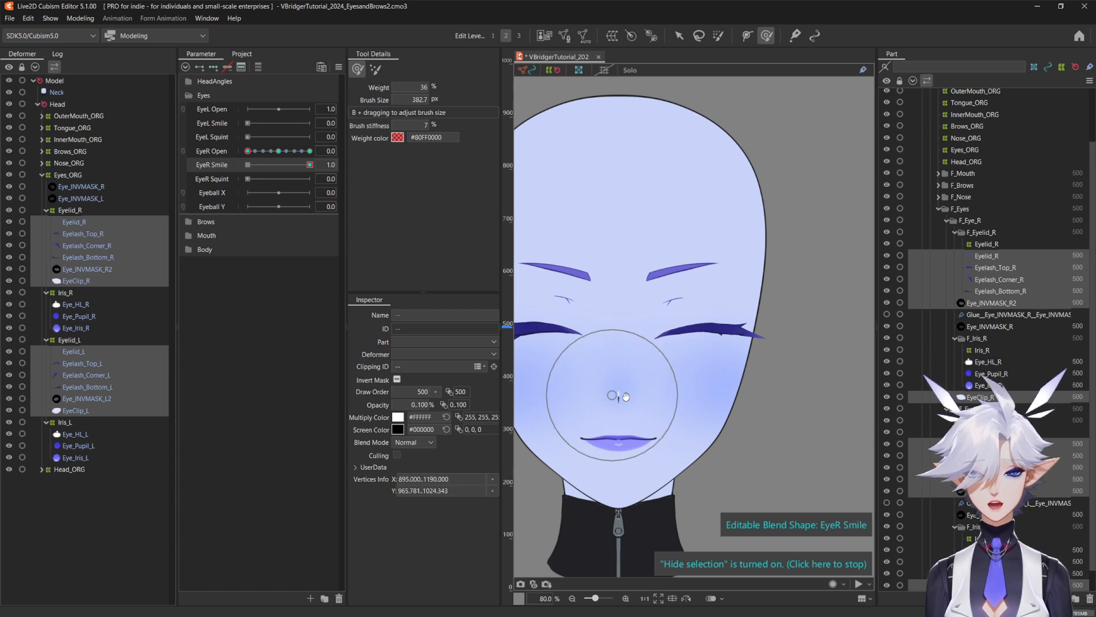
{"action": "left_click_drag", "start_coordinate": [595, 397], "coordinate": [657, 402]}
{"action": "key", "text": "ctrl+z"}
{"action": "key", "text": "ctrl+z"}
{"action": "key", "text": "ctrl+z"}
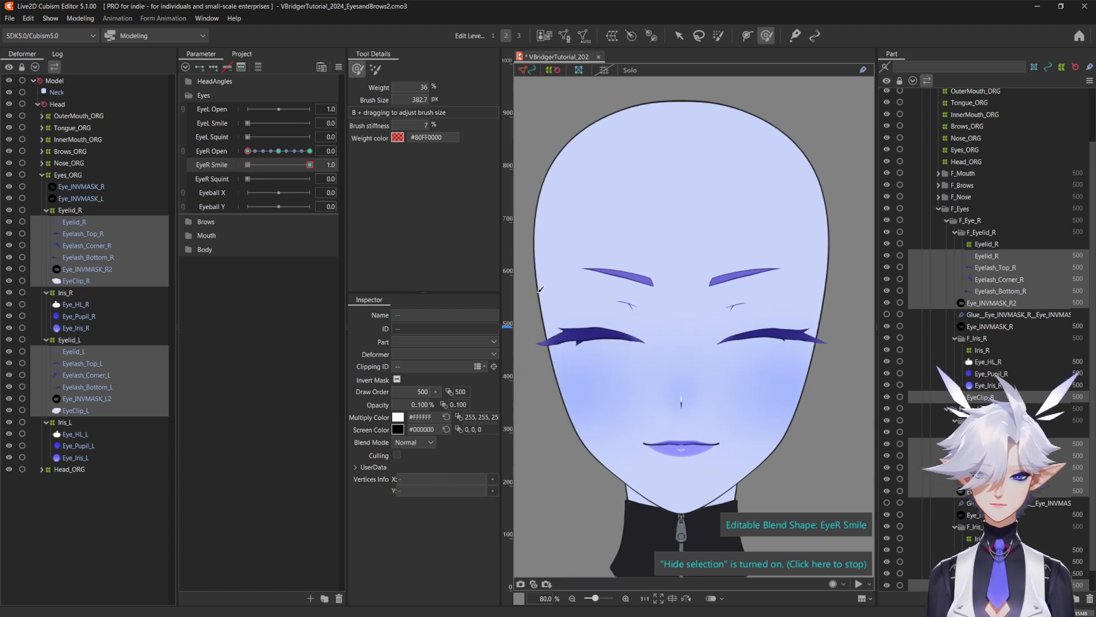
Return EyeR Open to 1 and EyeR Smile to 0, key the eyelid parts to EyeR Squint and raise the lower lids at 1
{"action": "key", "text": "ctrl+0"}
{"action": "left_click", "coordinate": [278, 151]}
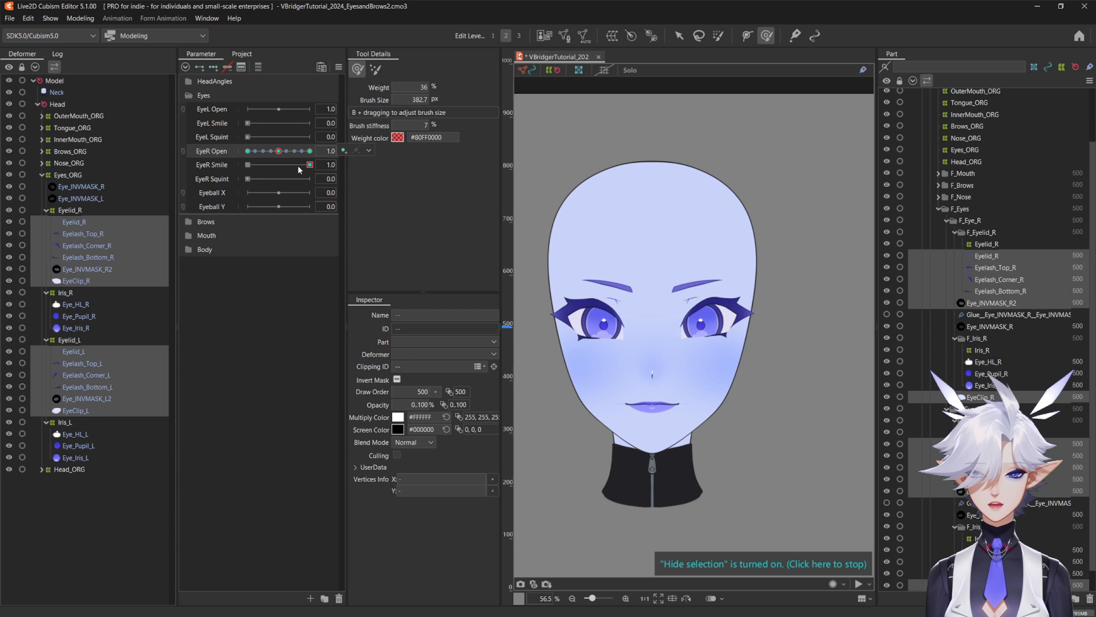
{"action": "left_click", "coordinate": [248, 165]}
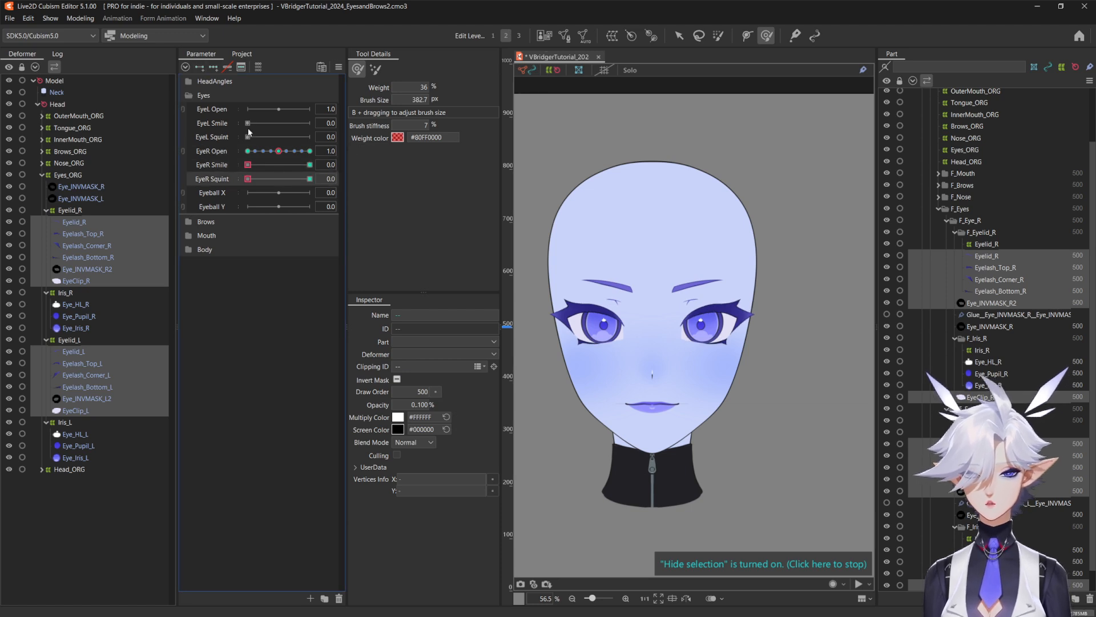
{"action": "left_click_drag", "start_coordinate": [342, 185], "coordinate": [344, 186]}
{"action": "left_click_drag", "start_coordinate": [598, 358], "coordinate": [623, 358]}
{"action": "left_click_drag", "start_coordinate": [595, 374], "coordinate": [592, 366]}
{"action": "left_click_drag", "start_coordinate": [709, 376], "coordinate": [715, 366]}
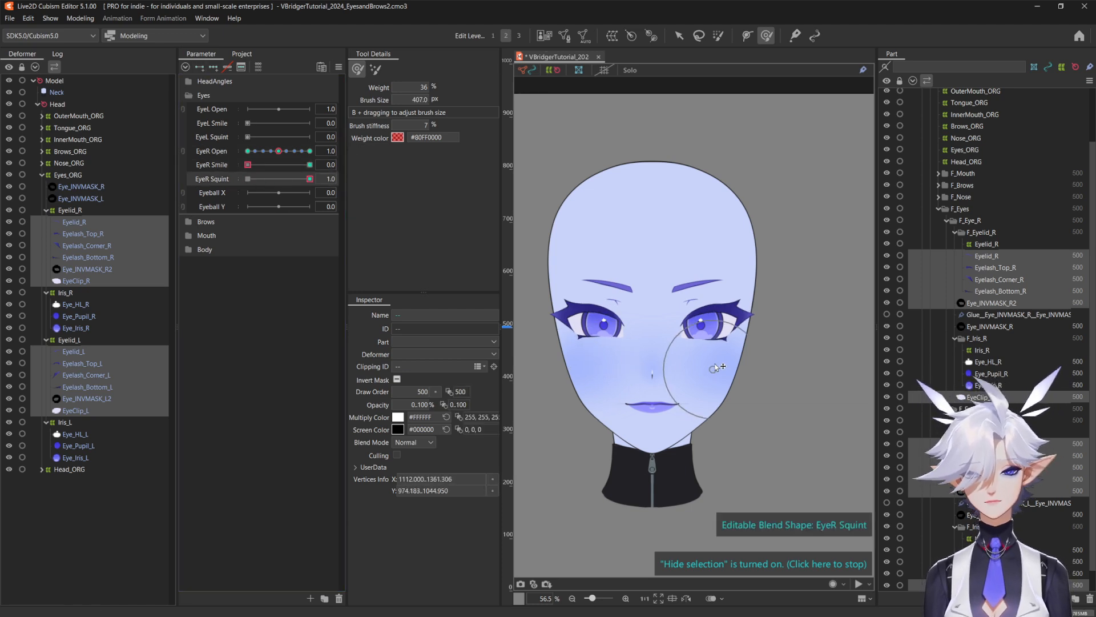
Adjust both lower eyelids for EyeR Squint 1 with EyeR Open at 2, and check the squint before returning EyeR Open to 1
{"action": "left_click_drag", "start_coordinate": [280, 152], "coordinate": [310, 152]}
{"action": "left_click_drag", "start_coordinate": [713, 382], "coordinate": [712, 377]}
{"action": "left_click_drag", "start_coordinate": [600, 374], "coordinate": [597, 369]}
{"action": "left_click", "coordinate": [279, 152]}
{"action": "left_click_drag", "start_coordinate": [280, 152], "coordinate": [365, 162]}
{"action": "left_click", "coordinate": [279, 152]}
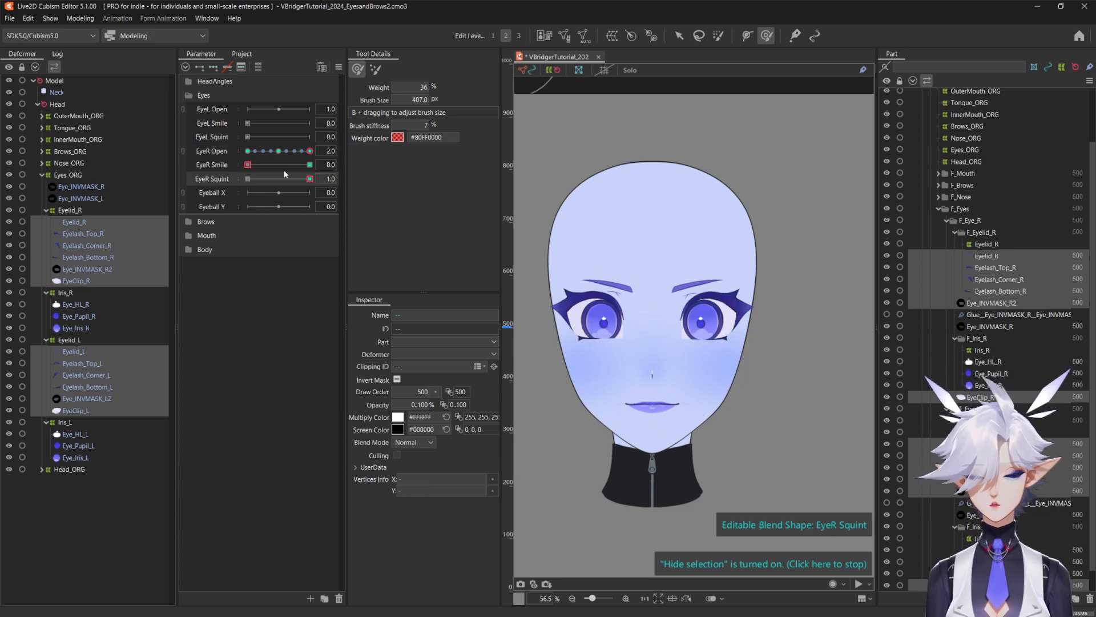
Move the EyeR Open keys of the left eyelid parts and Iris_L over to EyeL Open
{"action": "left_click", "coordinate": [79, 410]}
{"action": "left_click", "coordinate": [73, 353], "text": "shift"}
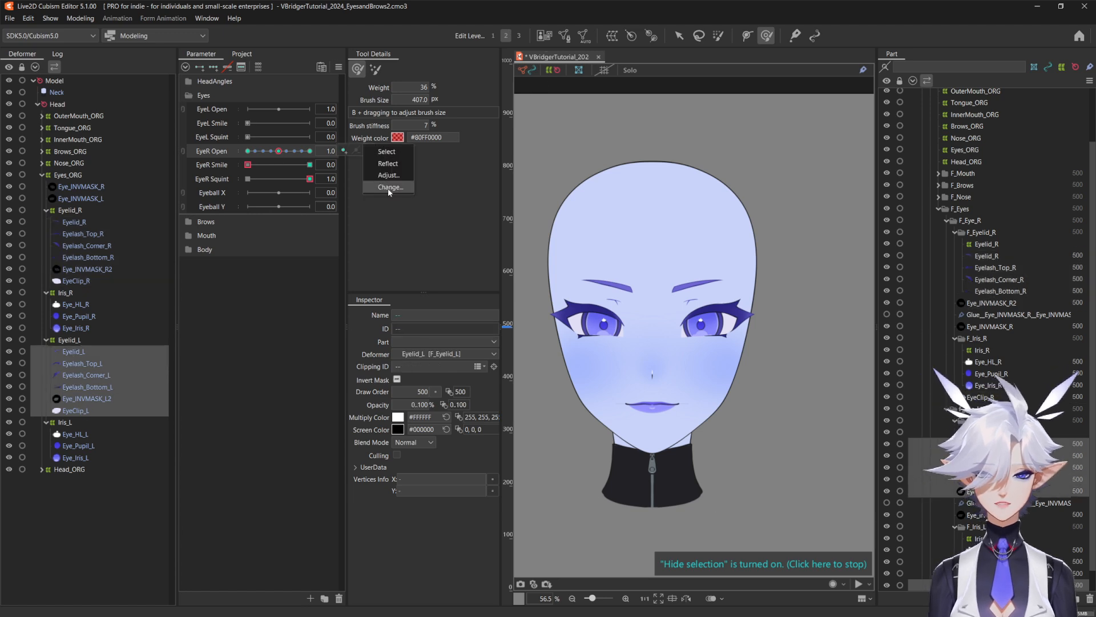
{"action": "left_click", "coordinate": [61, 424], "text": "ctrl"}
{"action": "left_click", "coordinate": [342, 151]}
{"action": "left_click", "coordinate": [377, 162]}
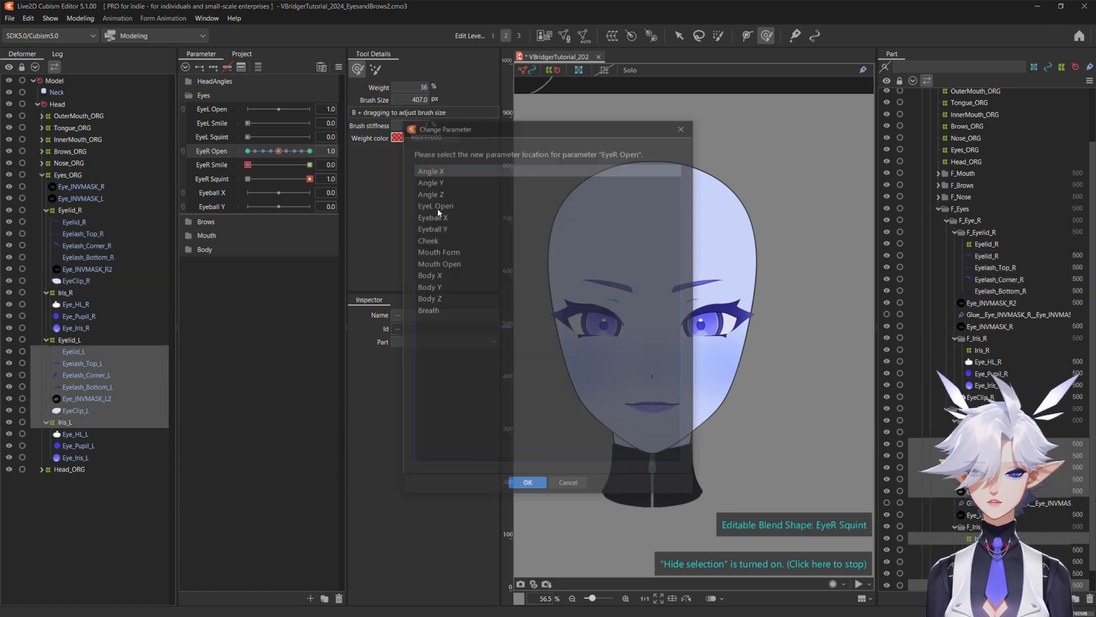
{"action": "left_click", "coordinate": [437, 204]}
{"action": "left_click", "coordinate": [522, 487]}
Move the EyeR Smile keys of the selected left-eye objects over to EyeL Smile
{"action": "left_click", "coordinate": [310, 165]}
{"action": "left_click", "coordinate": [343, 165]}
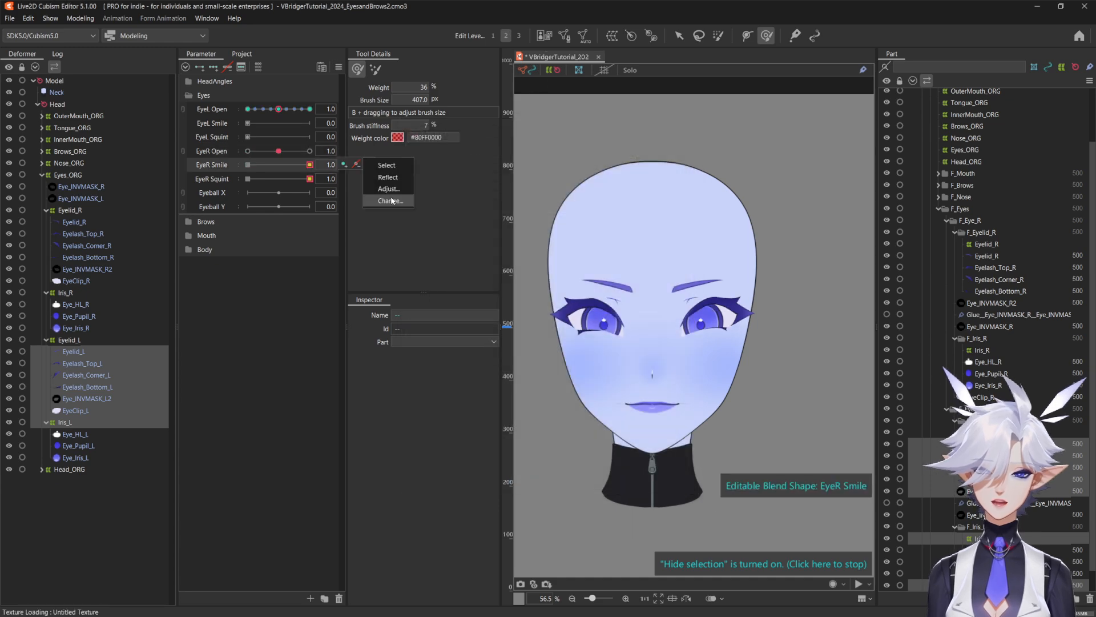
{"action": "left_click", "coordinate": [391, 199]}
{"action": "left_click", "coordinate": [528, 485]}
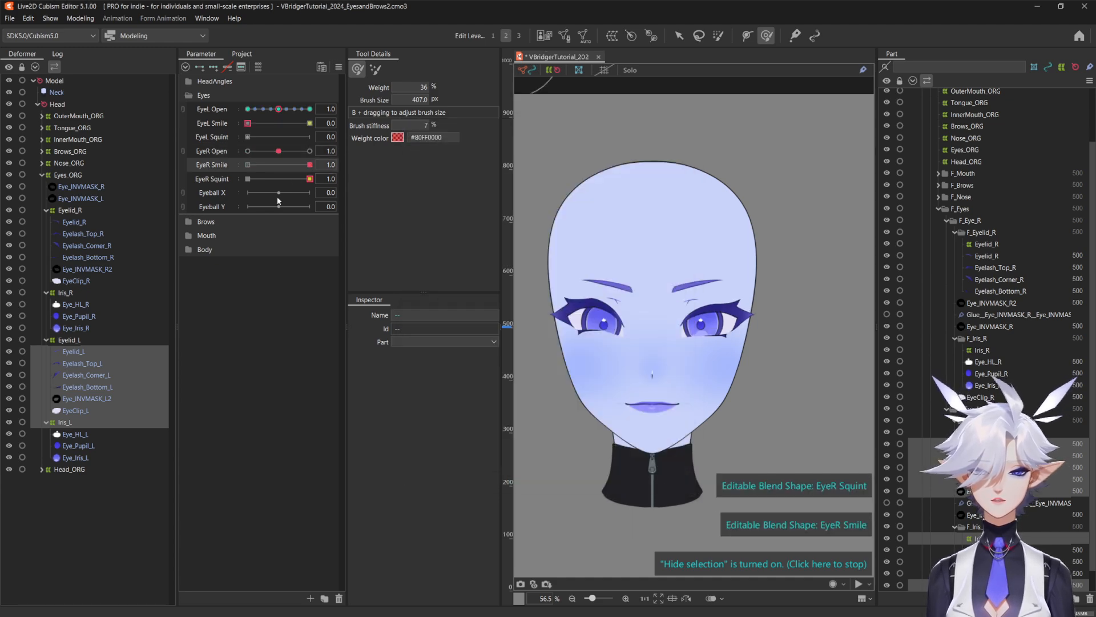
Move the EyeR Squint keys of the selected left-eye objects over to EyeL Squint, reset the parameters, and check EyeL Squint and EyeL Smile
{"action": "left_click", "coordinate": [343, 178]}
{"action": "left_click", "coordinate": [391, 214]}
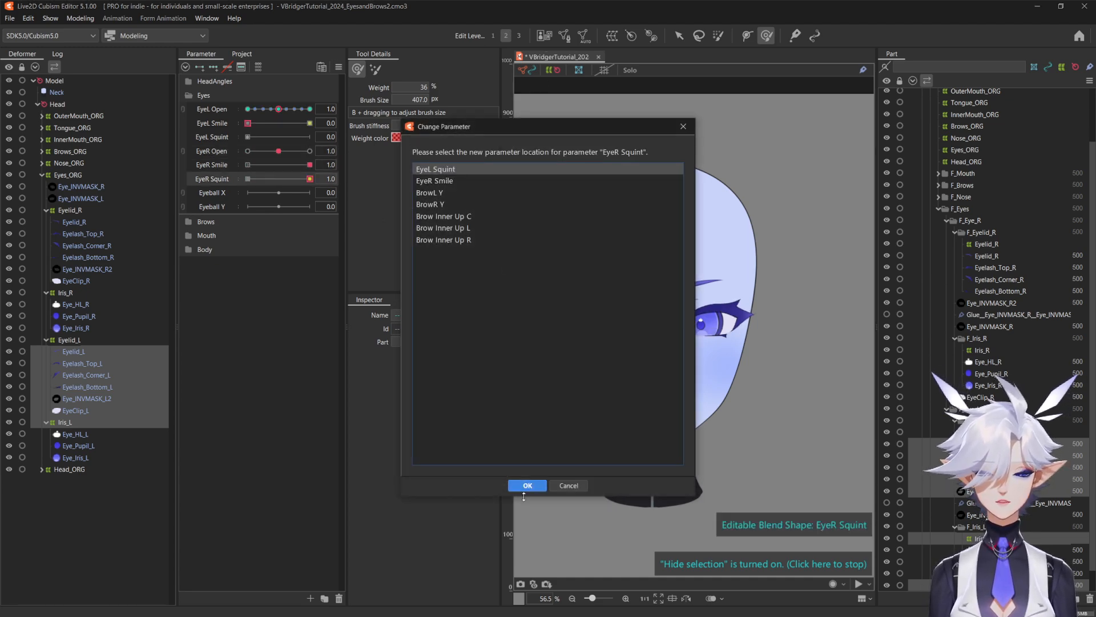
{"action": "left_click", "coordinate": [528, 486]}
{"action": "left_click", "coordinate": [339, 67]}
{"action": "left_click", "coordinate": [374, 75]}
{"action": "left_click_drag", "start_coordinate": [309, 137], "coordinate": [243, 139]}
{"action": "left_click_drag", "start_coordinate": [310, 123], "coordinate": [211, 131]}
{"action": "left_click", "coordinate": [309, 123]}
Add an EyeL Open blend shape weight limit to EyeL Smile for the left eyelid parts, using the Fold line3 preset
{"action": "left_click", "coordinate": [339, 67]}
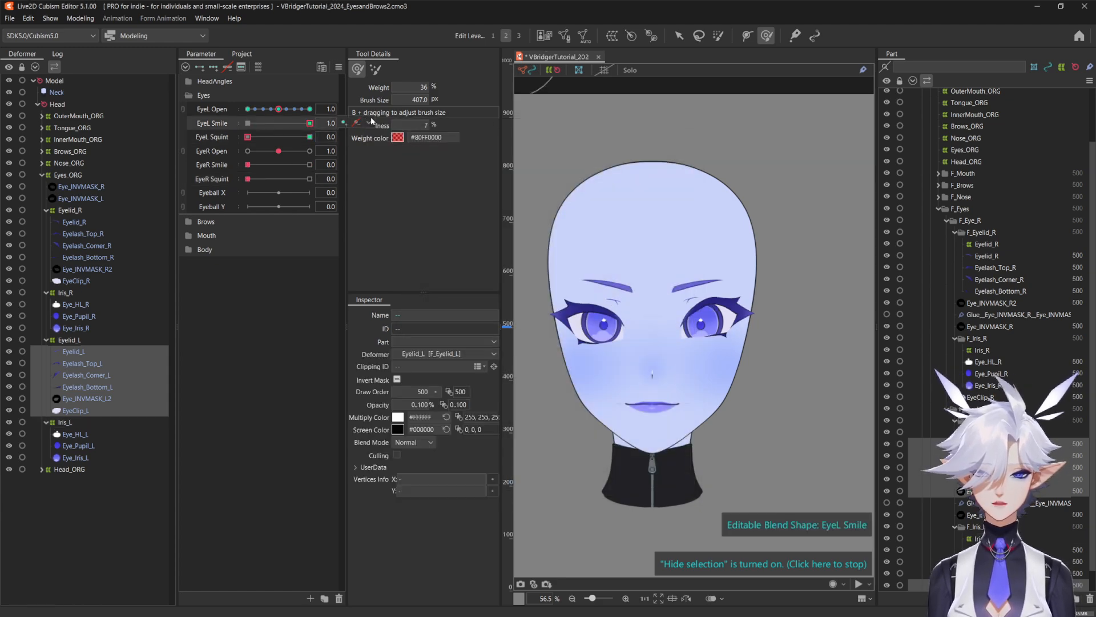
{"action": "left_click", "coordinate": [389, 218]}
{"action": "left_click", "coordinate": [228, 344]}
{"action": "left_click", "coordinate": [217, 358]}
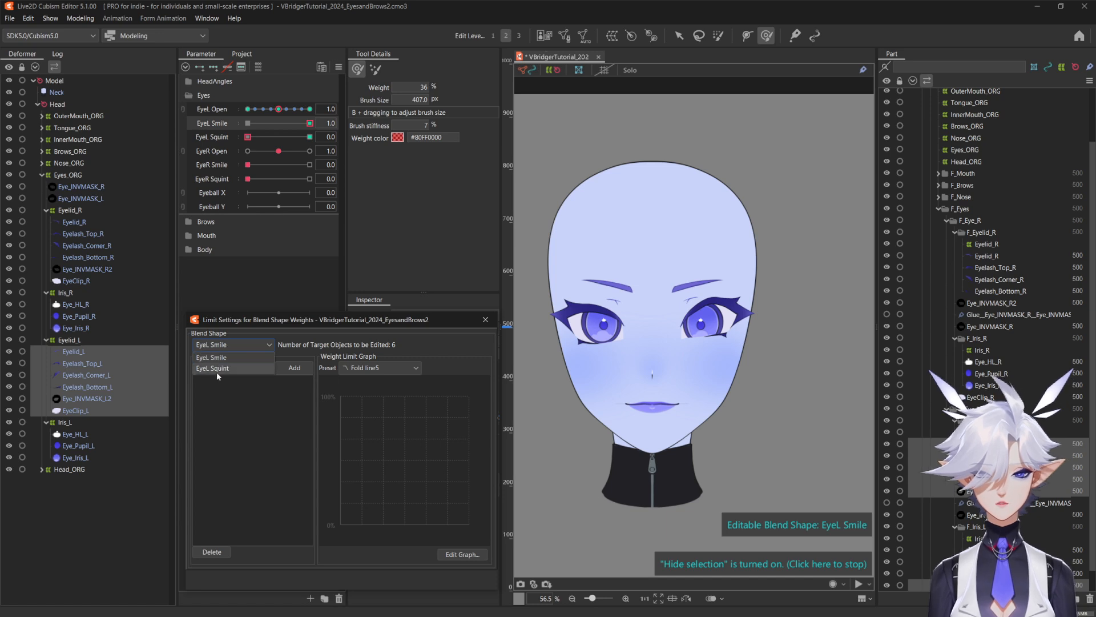
{"action": "left_click", "coordinate": [225, 368]}
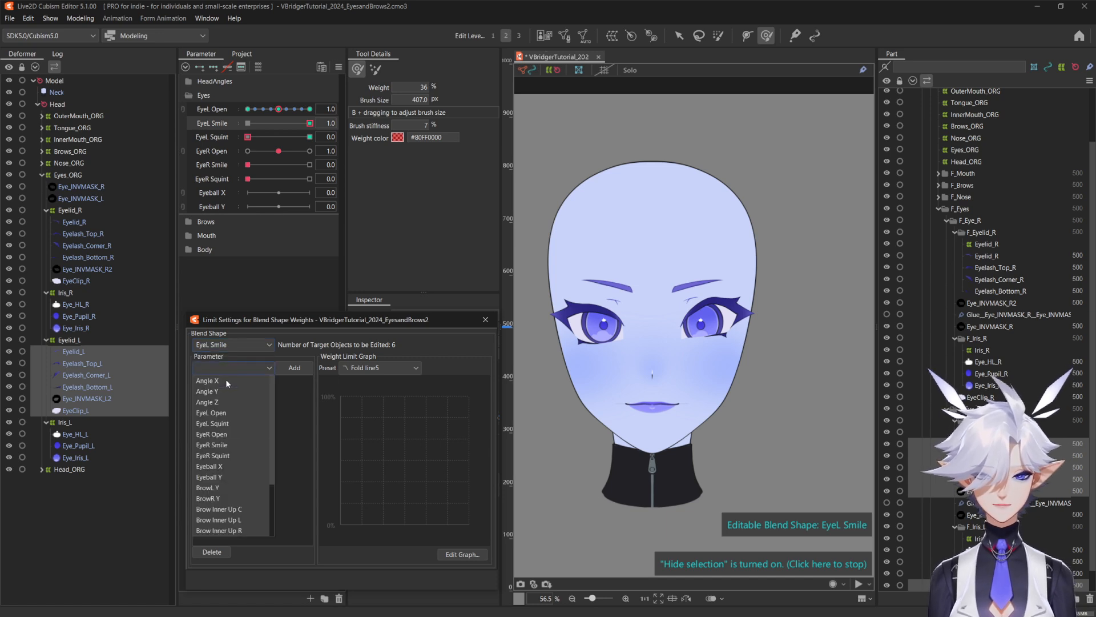
{"action": "left_click", "coordinate": [218, 416]}
{"action": "left_click", "coordinate": [302, 371]}
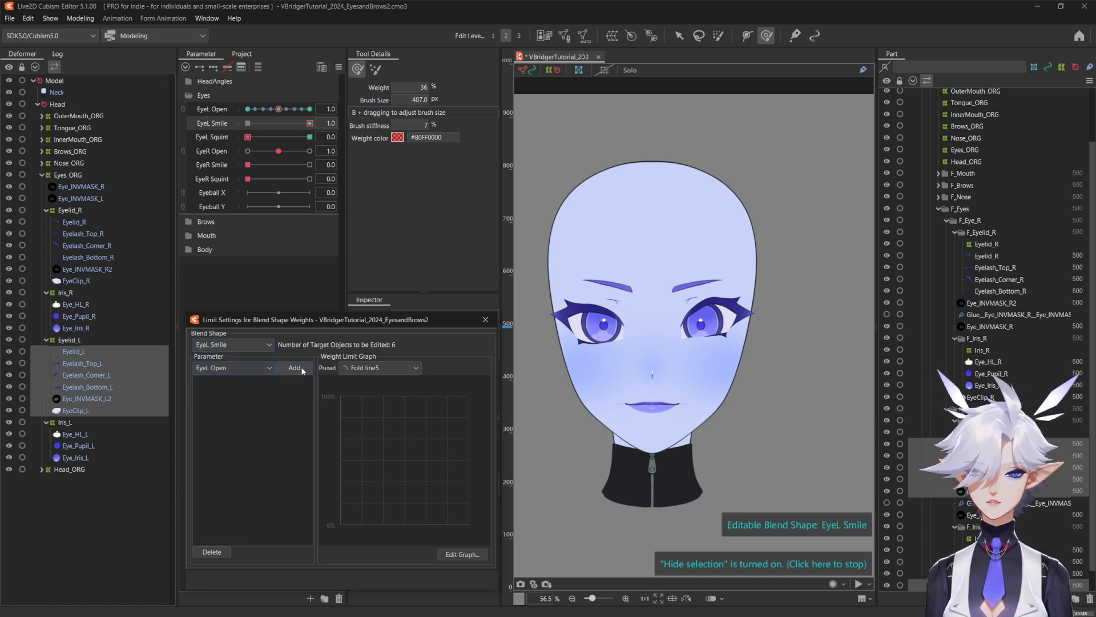
{"action": "left_click", "coordinate": [359, 368]}
{"action": "left_click", "coordinate": [371, 440]}
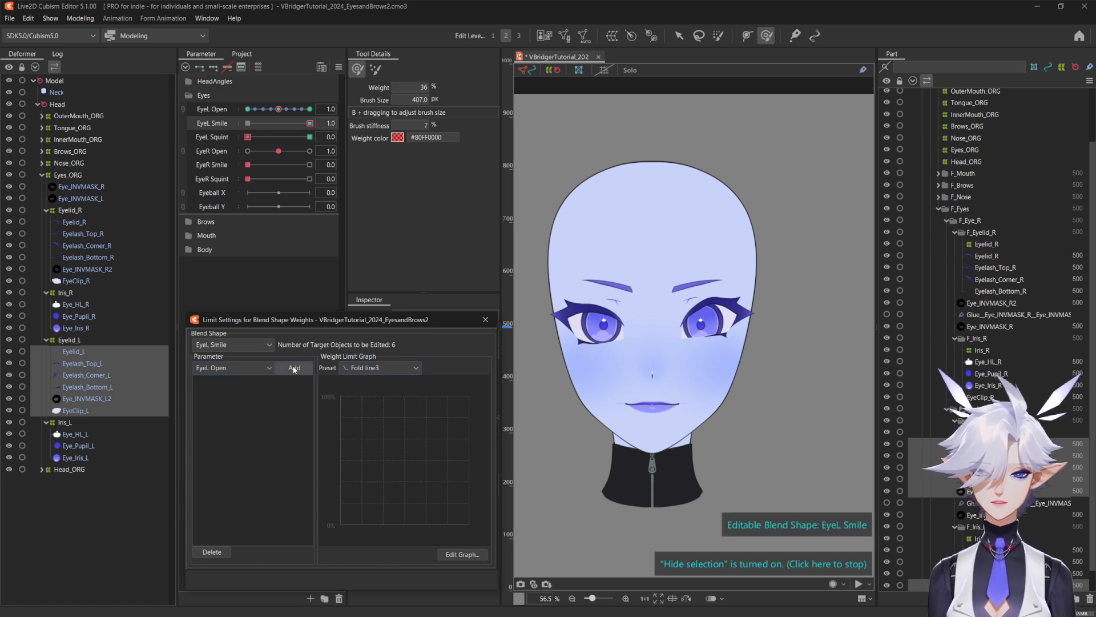
{"action": "left_click", "coordinate": [294, 369]}
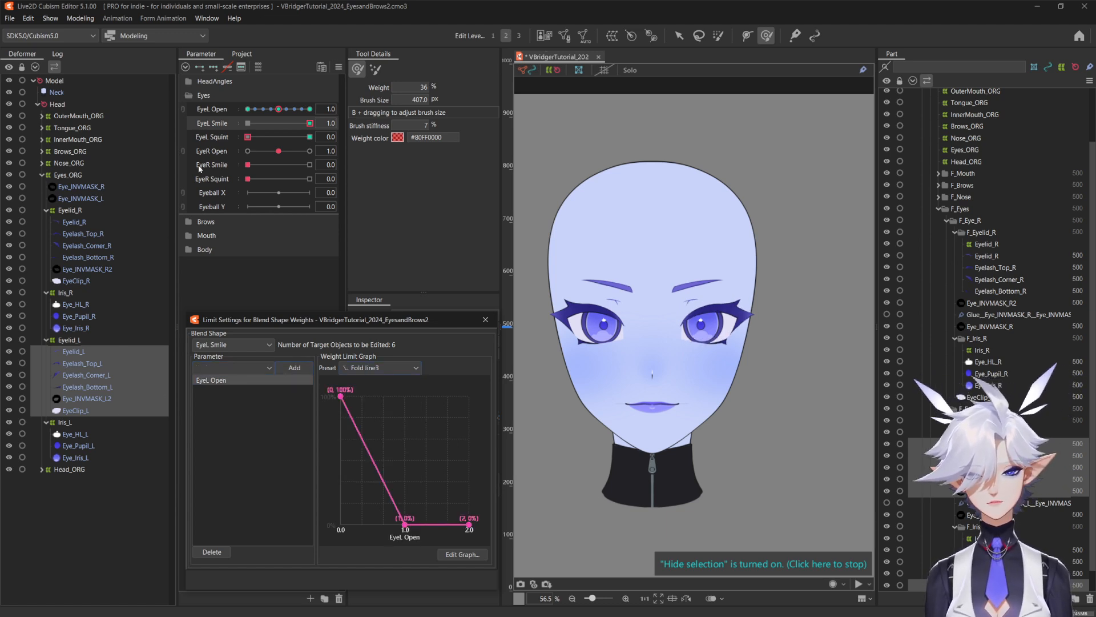
For the right eyelid parts from Eyelid_R to EyeClip_R, limit the EyeR Smile blend shape by EyeR Open with Fold line3
{"action": "left_click", "coordinate": [76, 222]}
{"action": "left_click", "coordinate": [76, 281], "text": "shift"}
{"action": "left_click", "coordinate": [231, 345]}
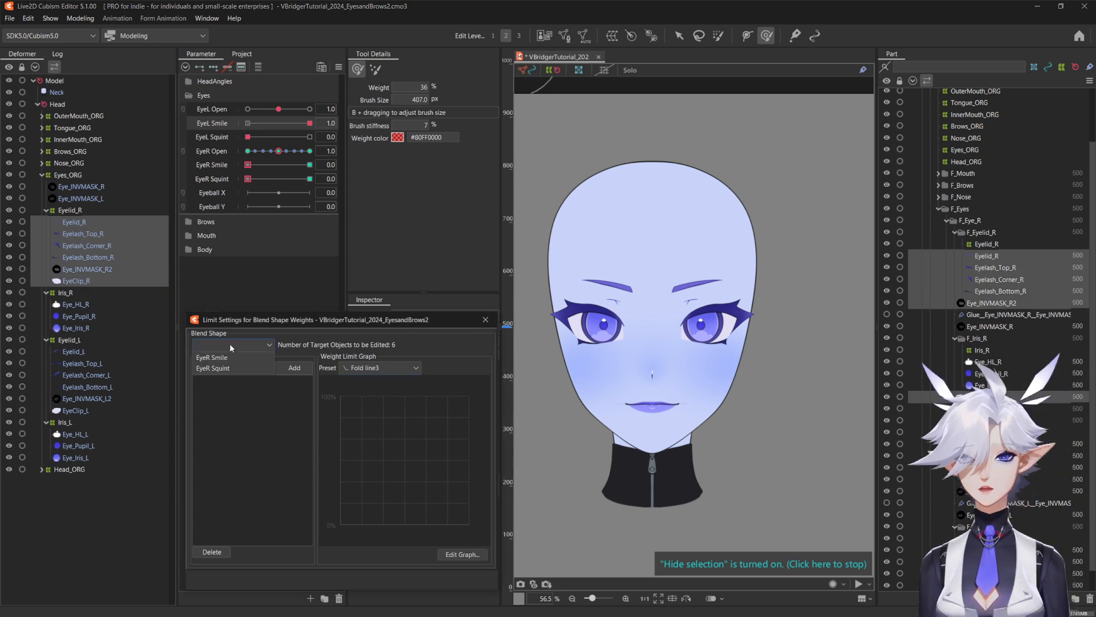
{"action": "left_click", "coordinate": [223, 358]}
{"action": "left_click", "coordinate": [267, 370]}
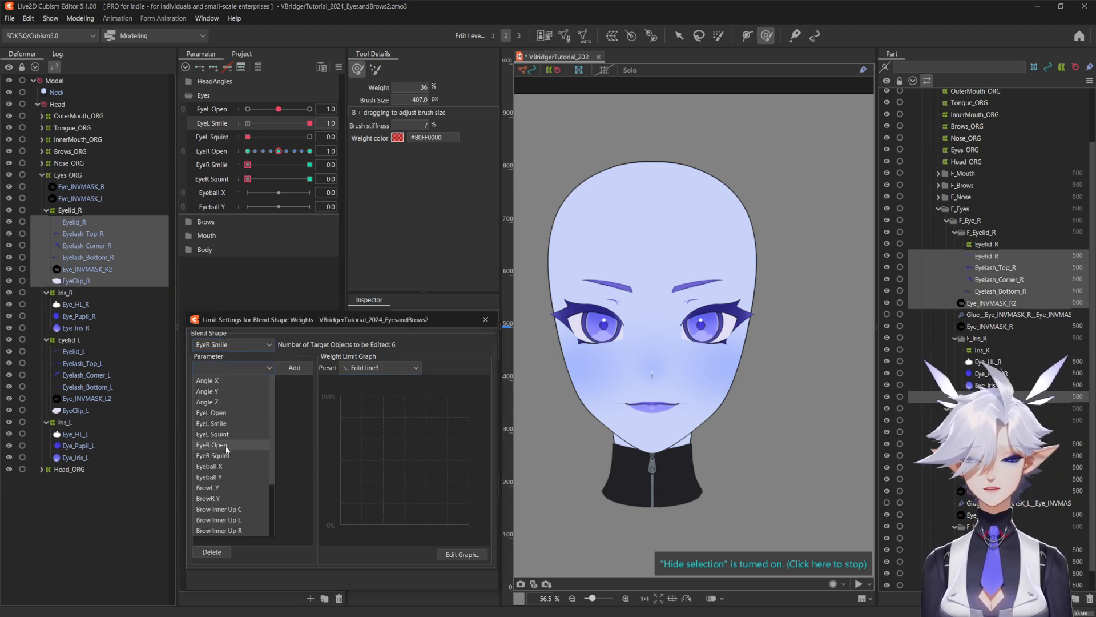
{"action": "left_click", "coordinate": [224, 445]}
{"action": "left_click", "coordinate": [295, 369]}
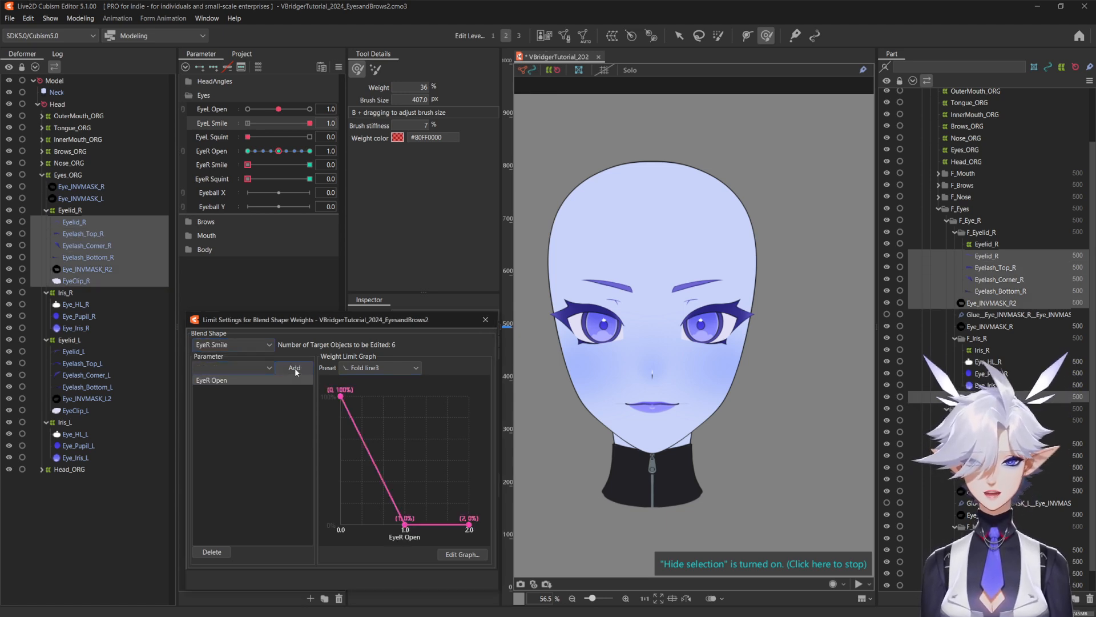
Limit the right eyelid parts' EyeR Squint blend shape by EyeR Open using the Fold line4 preset
{"action": "left_click", "coordinate": [234, 344]}
{"action": "left_click", "coordinate": [228, 368]}
{"action": "left_click", "coordinate": [388, 370]}
{"action": "left_click", "coordinate": [380, 446]}
{"action": "left_click", "coordinate": [265, 368]}
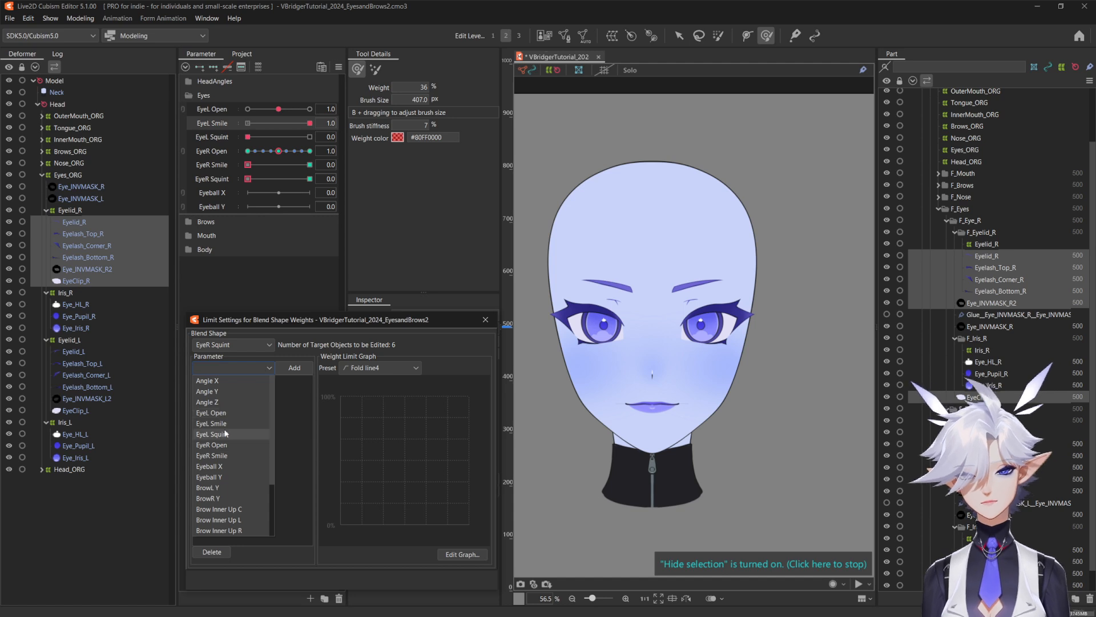
{"action": "left_click", "coordinate": [221, 445]}
{"action": "left_click", "coordinate": [294, 368]}
For the left eyelid parts from Eyelid_L to EyeClip_L, limit the EyeL Squint blend shape by EyeL Open with Fold line4
{"action": "left_click", "coordinate": [76, 410]}
{"action": "left_click", "coordinate": [74, 352], "text": "shift"}
{"action": "left_click", "coordinate": [234, 344]}
{"action": "left_click", "coordinate": [228, 368]}
{"action": "left_click", "coordinate": [265, 368]}
{"action": "left_click", "coordinate": [222, 414]}
{"action": "left_click", "coordinate": [294, 368]}
Test EyeL Open together with EyeL Smile and EyeL Squint, return them to their defaults, and close the blend shape weight limit settings
{"action": "left_click_drag", "start_coordinate": [278, 109], "coordinate": [246, 110]}
{"action": "left_click_drag", "start_coordinate": [310, 138], "coordinate": [201, 138]}
{"action": "left_click", "coordinate": [278, 109]}
{"action": "left_click", "coordinate": [248, 123]}
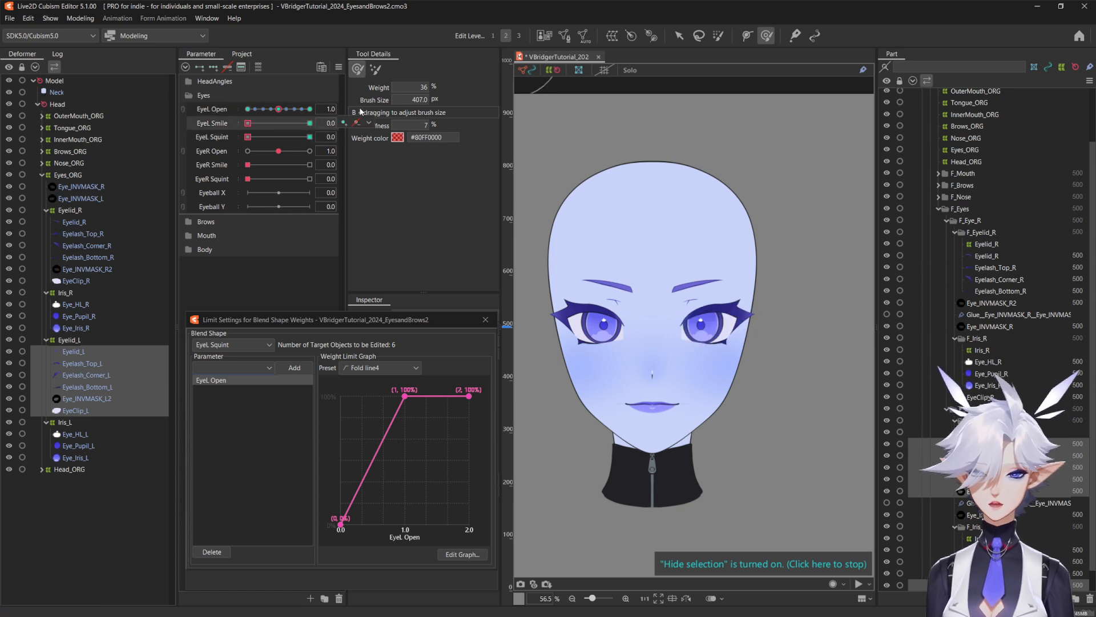
{"action": "left_click", "coordinate": [309, 138]}
{"action": "left_click", "coordinate": [310, 123]}
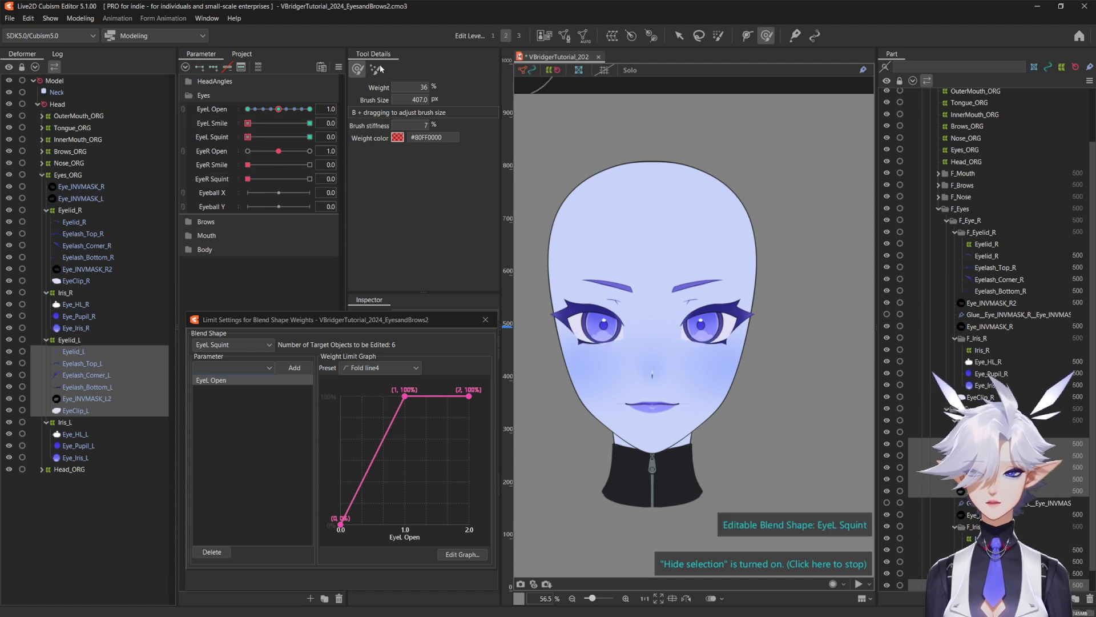
{"action": "left_click", "coordinate": [248, 137]}
{"action": "left_click", "coordinate": [486, 323]}
Select Iris_L and Iris_R and add both as objects for Apply 3D Rotation Expression
{"action": "left_click", "coordinate": [68, 423]}
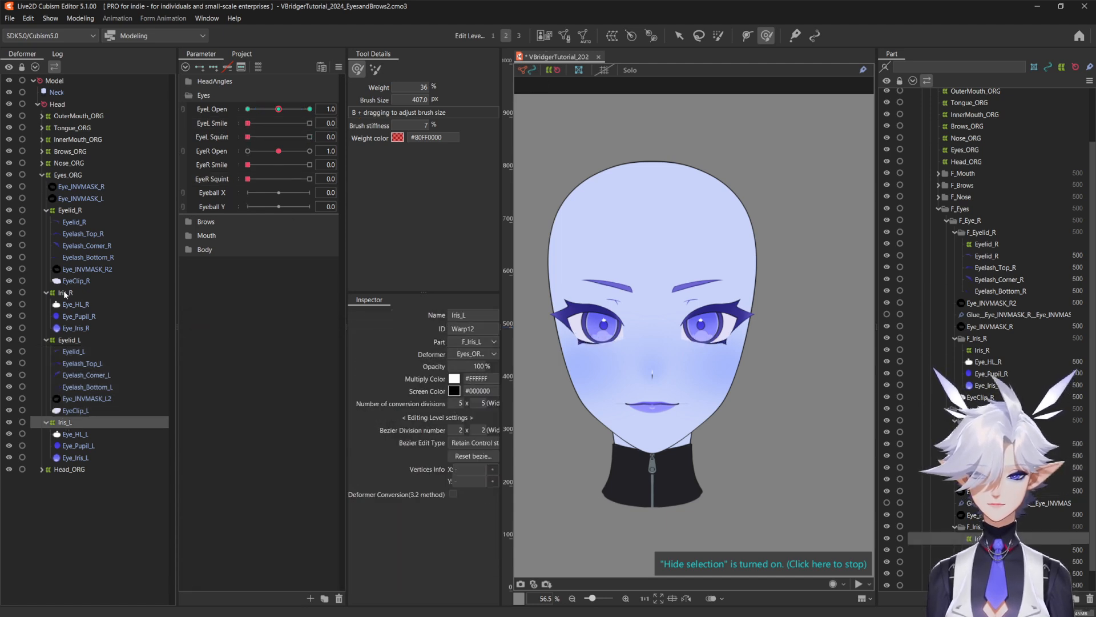
{"action": "left_click", "coordinate": [64, 293], "text": "ctrl"}
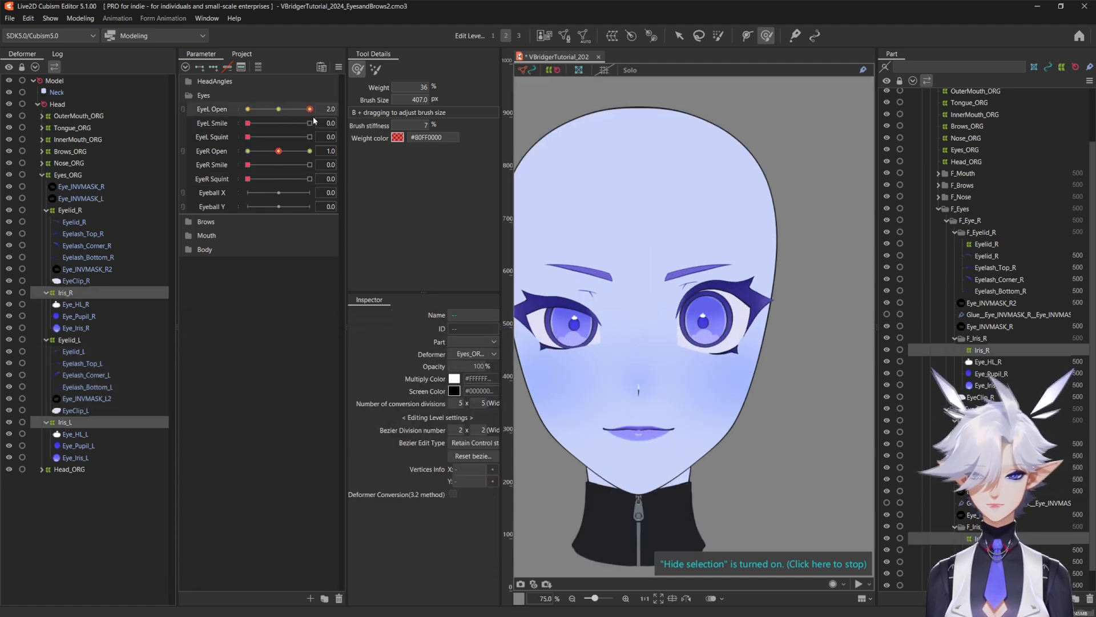
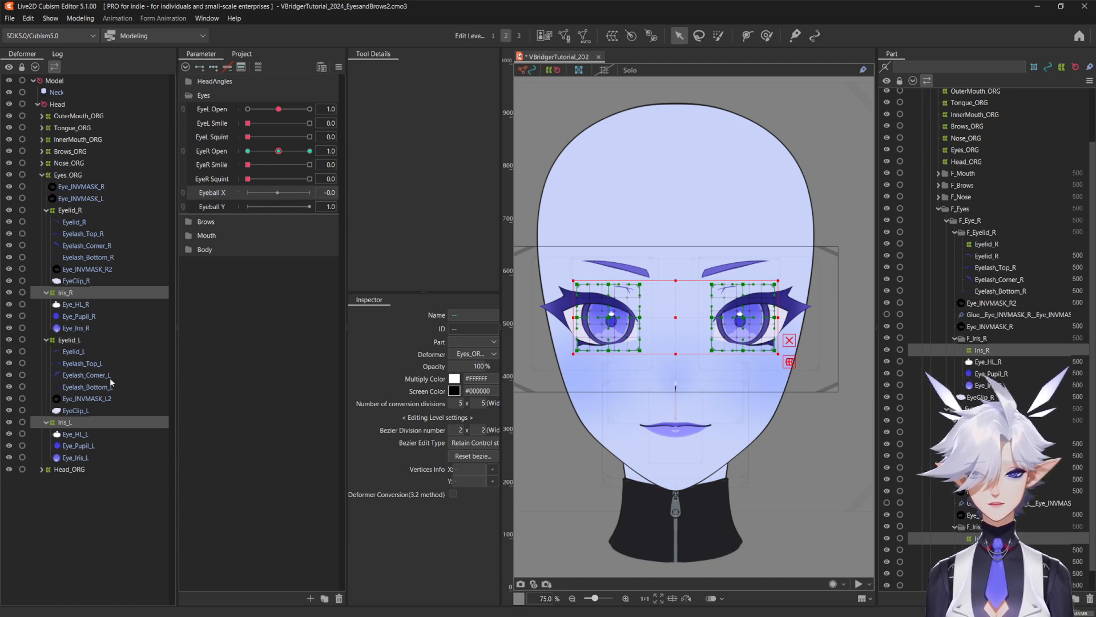
{"action": "left_click", "coordinate": [340, 69]}
{"action": "left_click", "coordinate": [85, 19]}
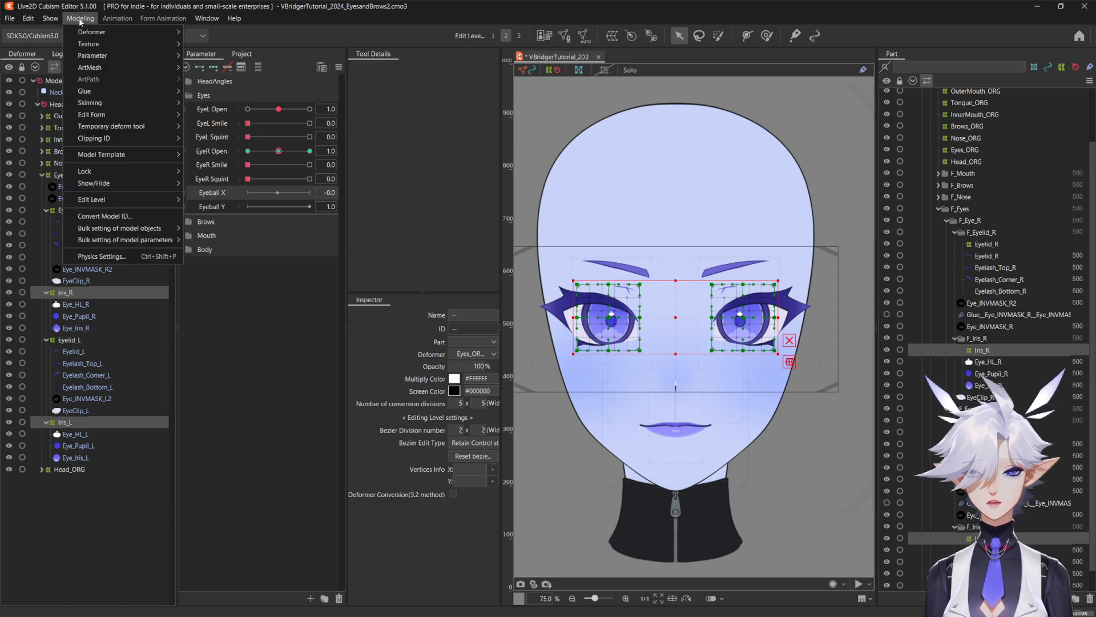
{"action": "mouse_move", "coordinate": [94, 56]}
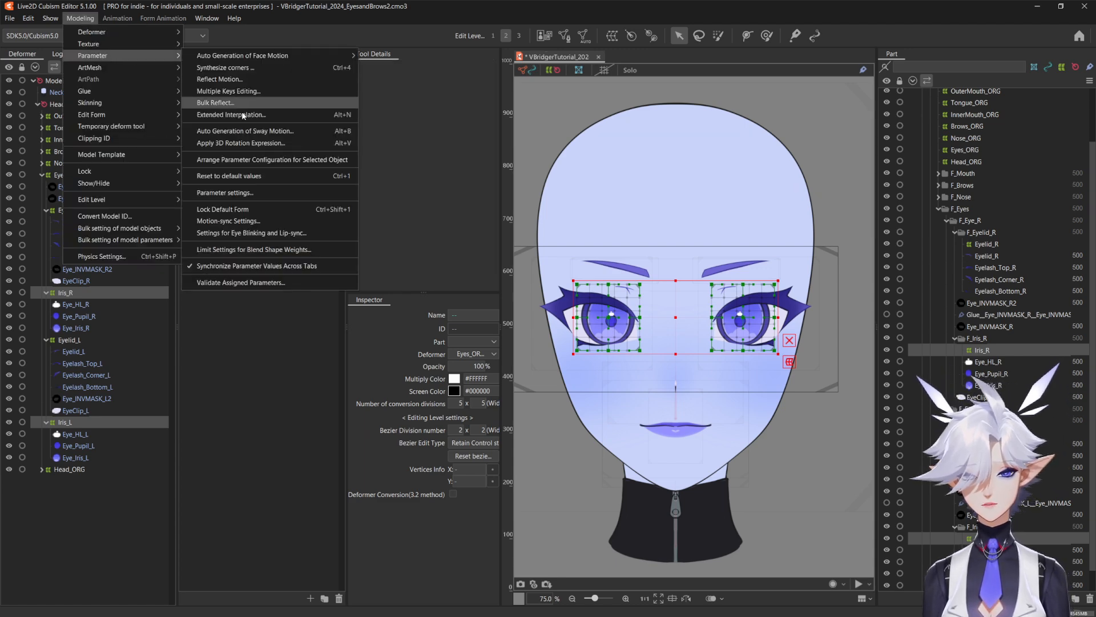
{"action": "left_click", "coordinate": [229, 144]}
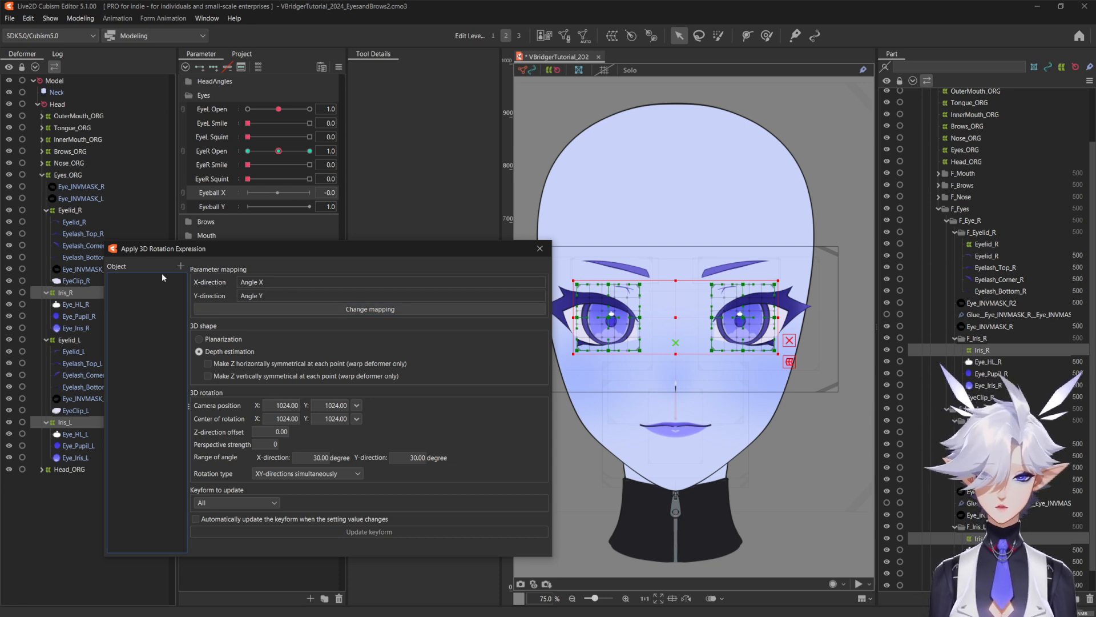
{"action": "left_click", "coordinate": [181, 266]}
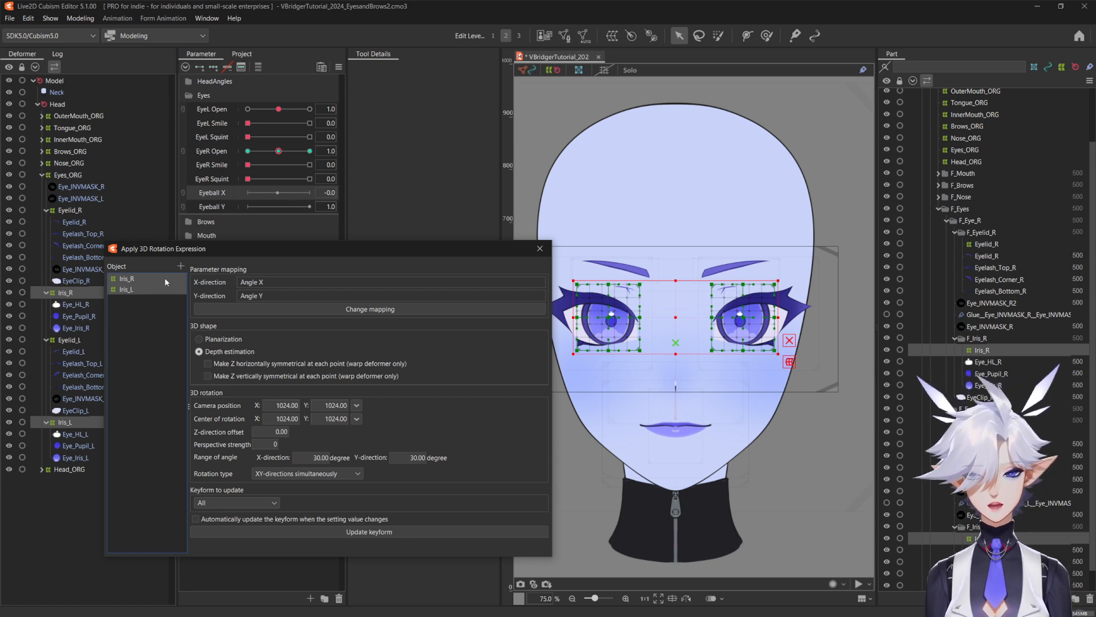
Map Iris_R's X-direction to Eyeball X and leave its Y-direction unassigned in the 3D rotation expression
{"action": "left_click", "coordinate": [132, 280]}
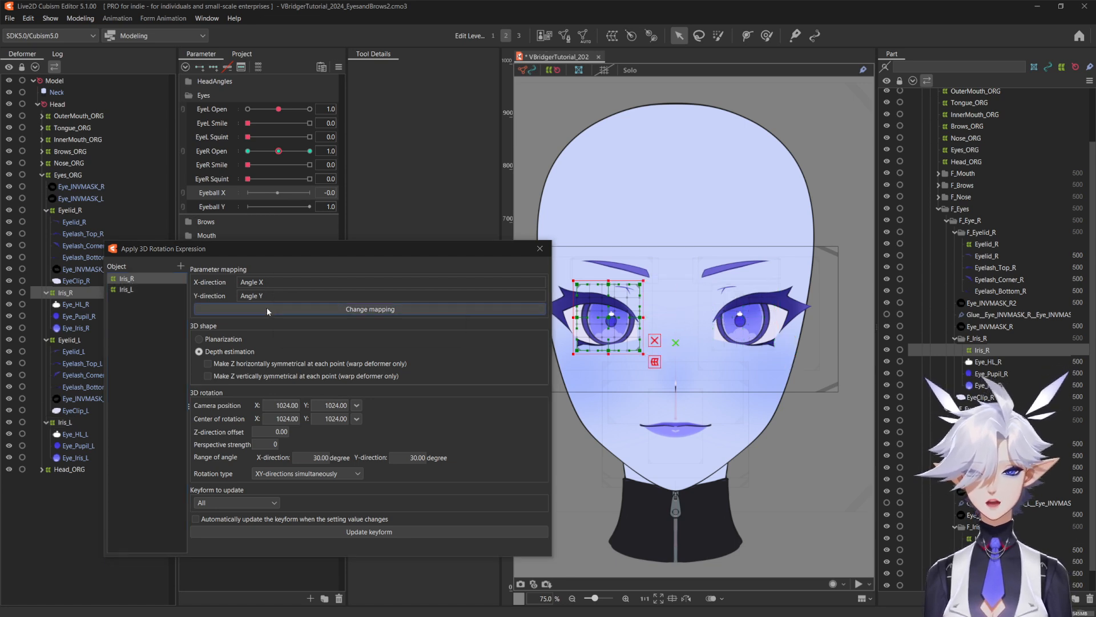
{"action": "left_click", "coordinate": [266, 307]}
{"action": "left_click", "coordinate": [353, 299]}
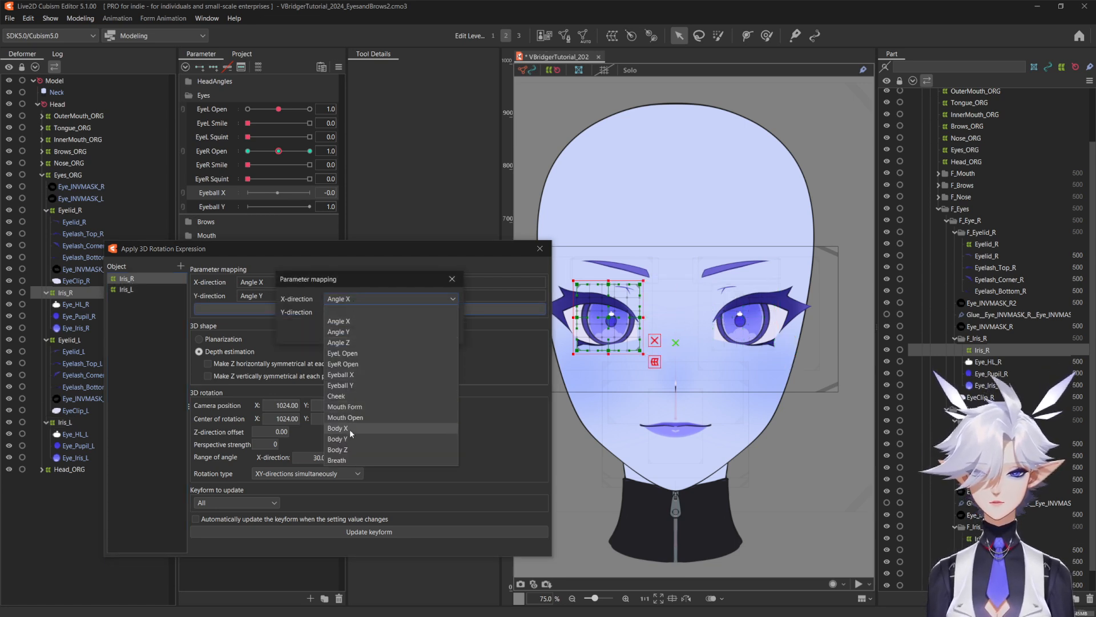
{"action": "left_click", "coordinate": [351, 375]}
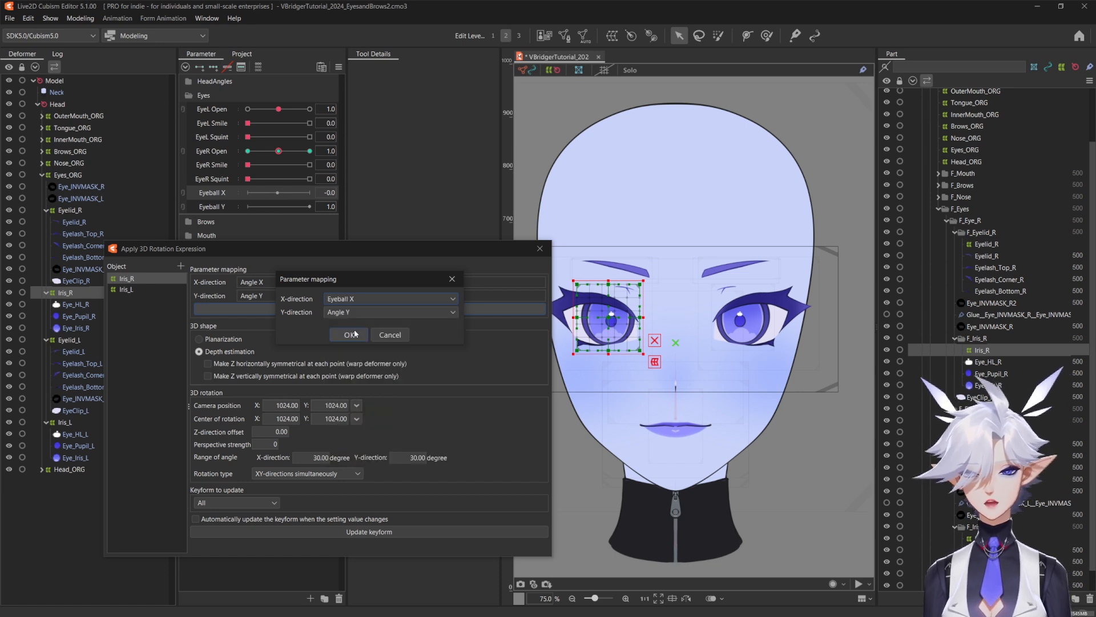
{"action": "left_click", "coordinate": [351, 313]}
{"action": "left_click", "coordinate": [349, 327]}
{"action": "left_click", "coordinate": [353, 336]}
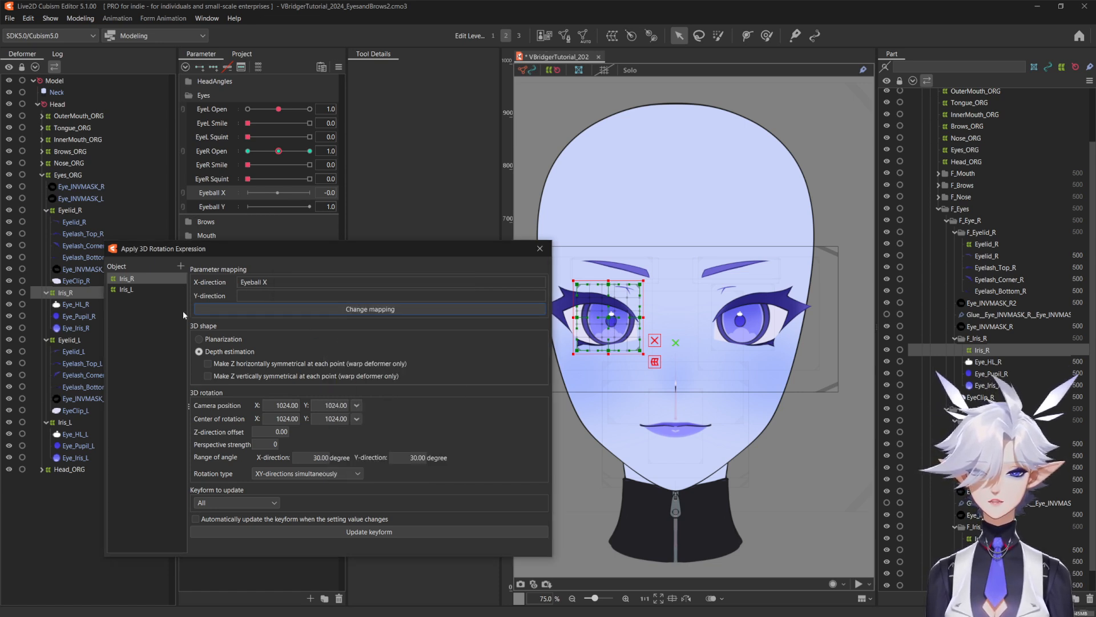
Set Iris_R to Planarization with its center of rotation at X 824, Y 954, and generate the three Eyeball X keyforms
{"action": "left_click", "coordinate": [200, 340]}
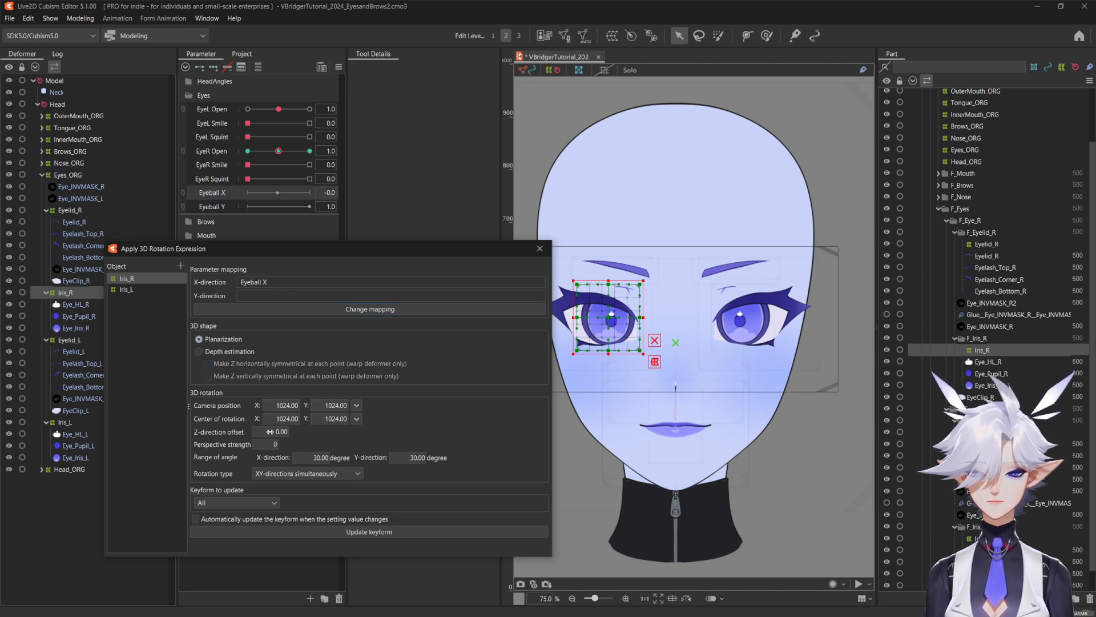
{"action": "left_click_drag", "start_coordinate": [284, 419], "coordinate": [170, 419]}
{"action": "left_click_drag", "start_coordinate": [337, 419], "coordinate": [265, 419]}
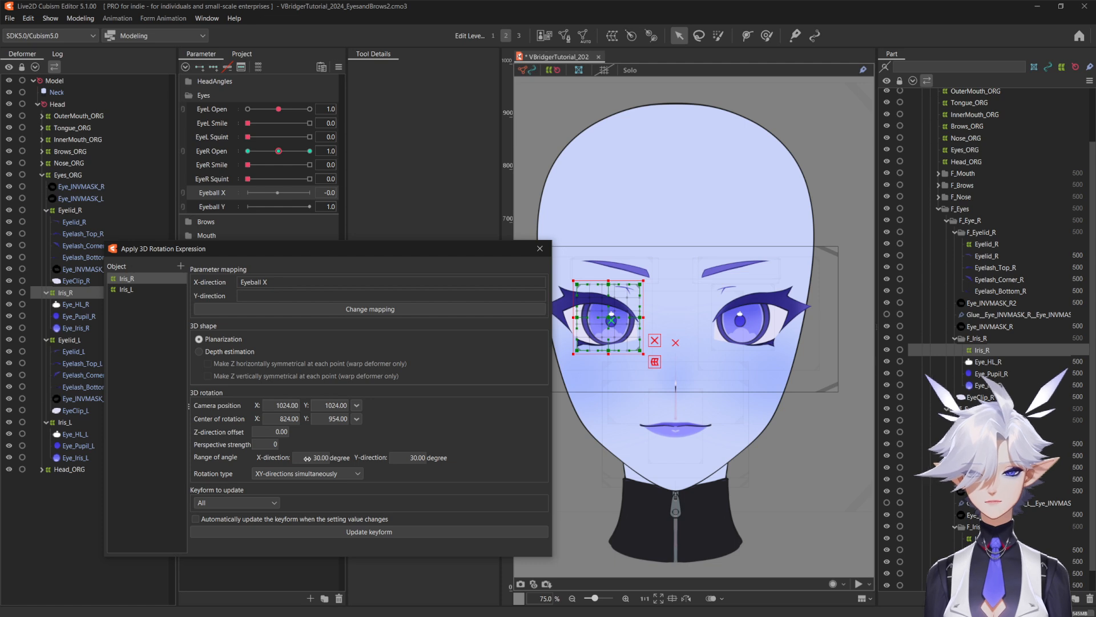
{"action": "left_click", "coordinate": [336, 531]}
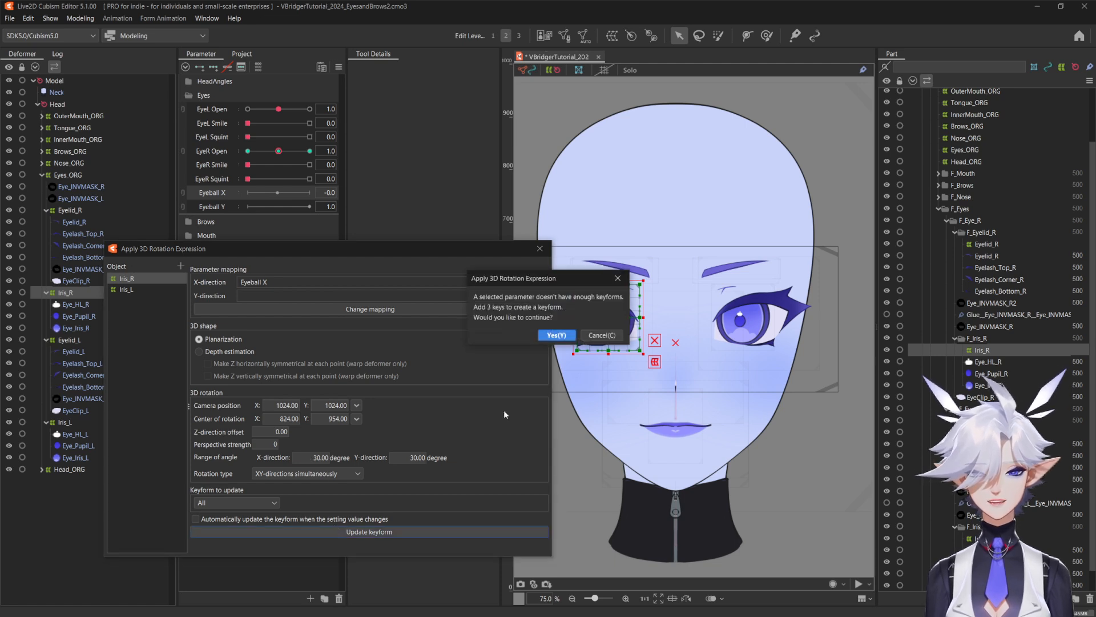
{"action": "left_click", "coordinate": [557, 335]}
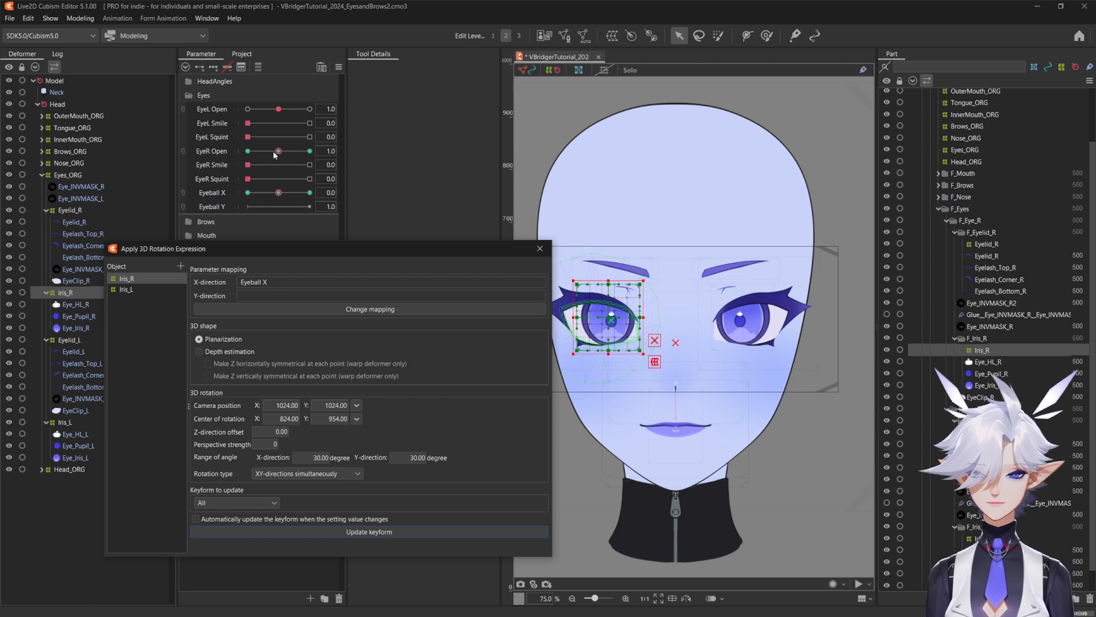
Raise Iris_R's Z-direction offset to 119, update its keyforms, and check the Eyeball X range before returning it to 0
{"action": "left_click_drag", "start_coordinate": [280, 193], "coordinate": [215, 201]}
{"action": "left_click_drag", "start_coordinate": [266, 431], "coordinate": [284, 431]}
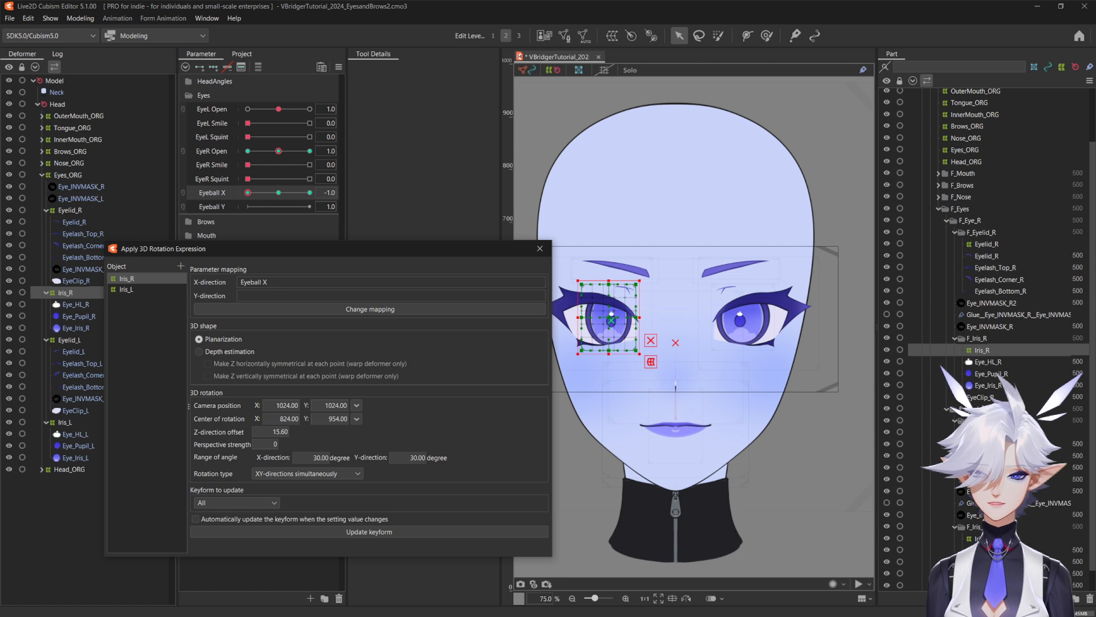
{"action": "left_click", "coordinate": [392, 530]}
{"action": "left_click_drag", "start_coordinate": [280, 432], "coordinate": [288, 431]}
{"action": "left_click", "coordinate": [364, 532]}
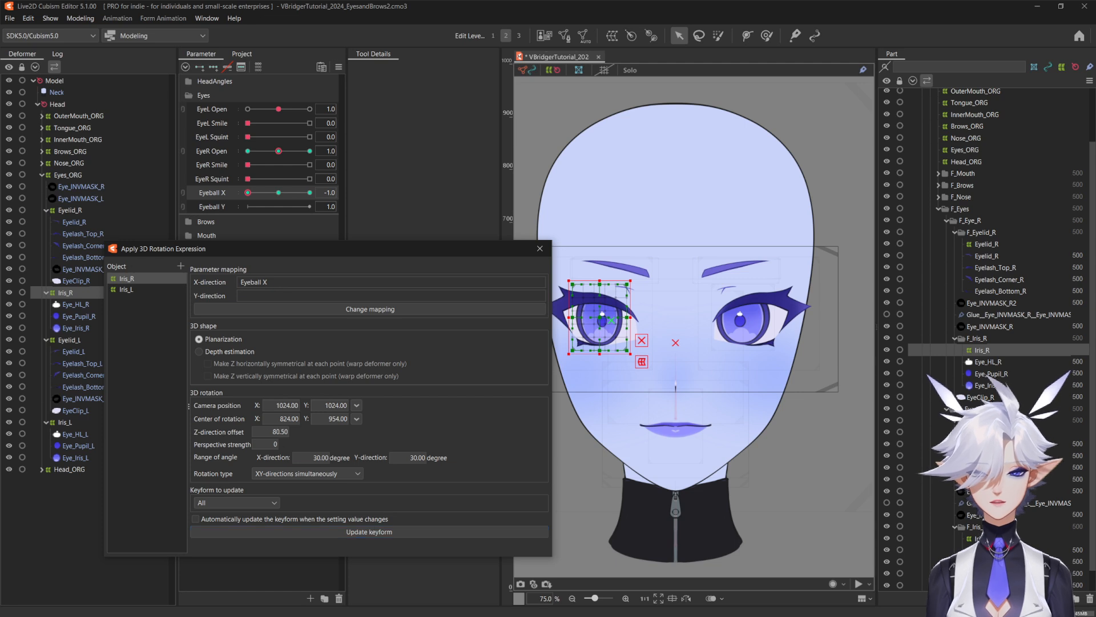
{"action": "left_click", "coordinate": [358, 533]}
{"action": "left_click_drag", "start_coordinate": [271, 432], "coordinate": [279, 433]}
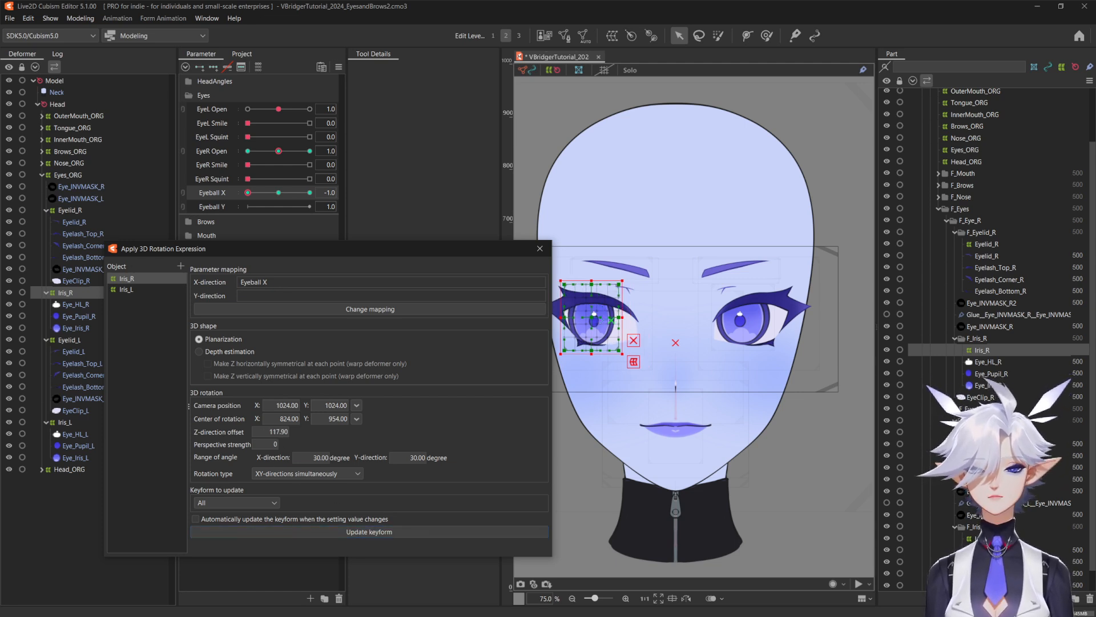
{"action": "left_click", "coordinate": [359, 532]}
{"action": "left_click", "coordinate": [310, 192]}
{"action": "left_click_drag", "start_coordinate": [319, 201], "coordinate": [247, 213]}
{"action": "left_click", "coordinate": [279, 193]}
Copy Iris_R's 3D rotation settings to Iris_L, generate its Eyeball X keyforms, and check the movement
{"action": "right_click", "coordinate": [129, 280]}
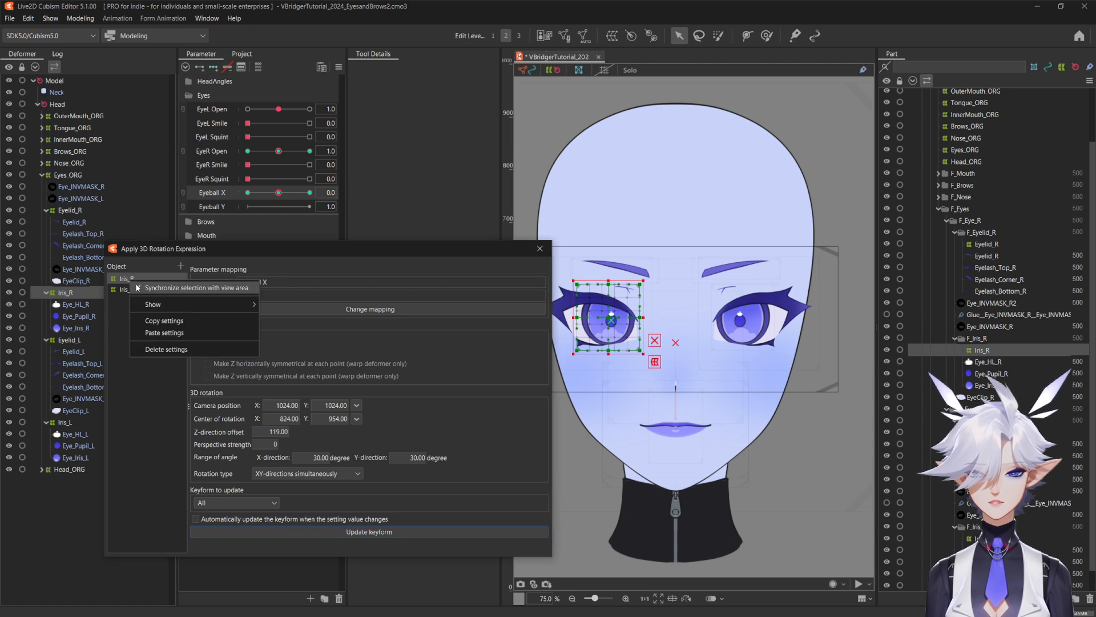
{"action": "left_click", "coordinate": [167, 321]}
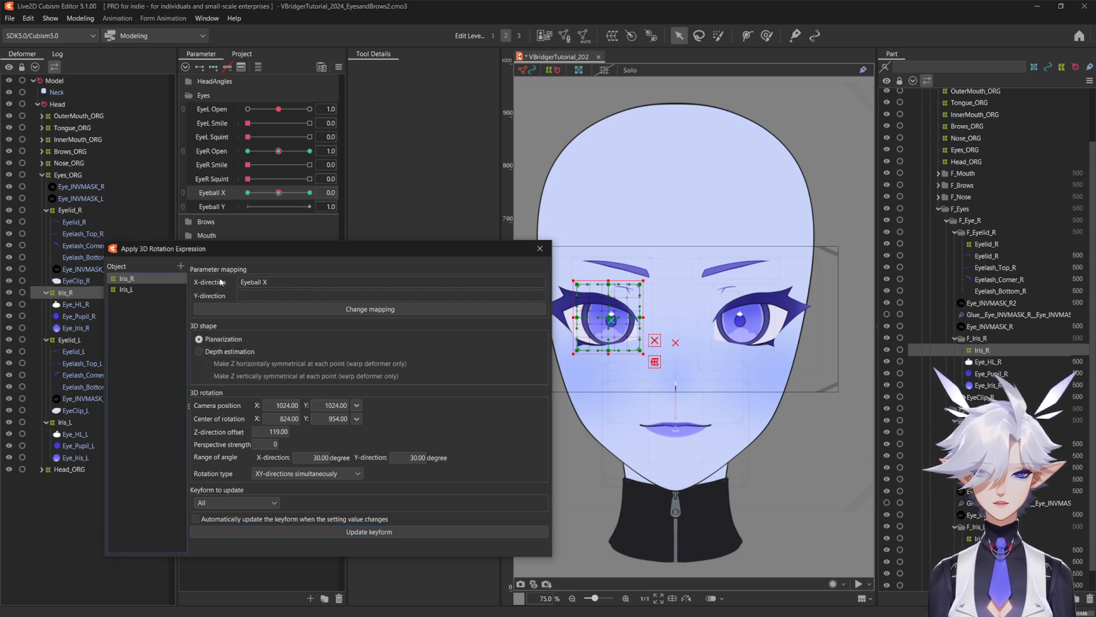
{"action": "left_click", "coordinate": [129, 289]}
{"action": "right_click", "coordinate": [129, 289]}
{"action": "left_click", "coordinate": [166, 342]}
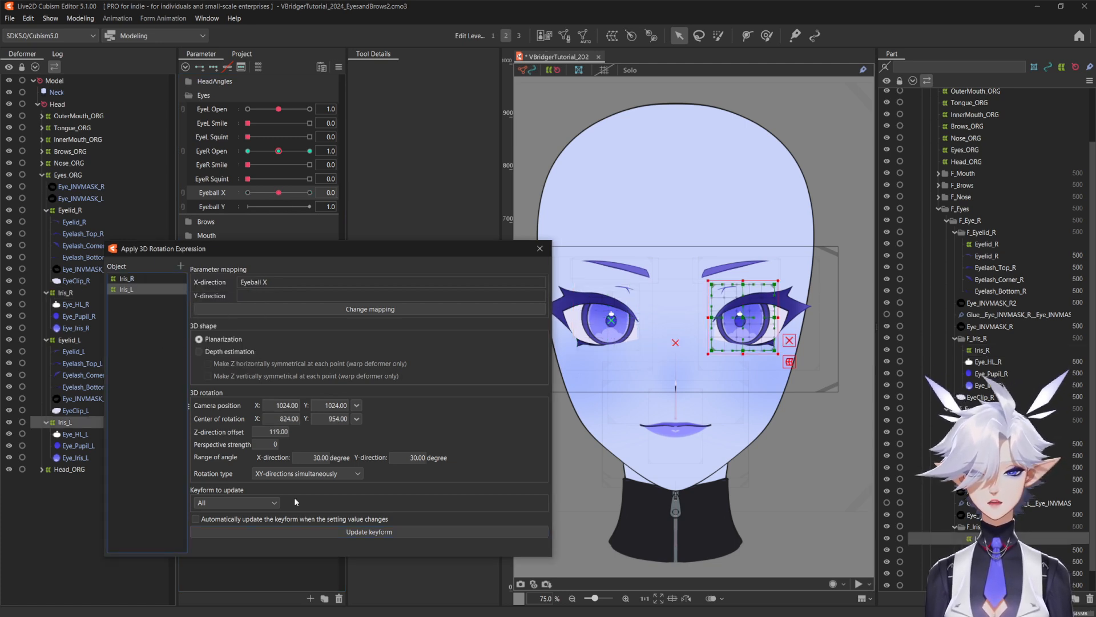
{"action": "left_click", "coordinate": [361, 531]}
{"action": "left_click", "coordinate": [557, 335]}
{"action": "mouse_move", "coordinate": [279, 193]}
{"action": "left_mouse_down"}
{"action": "mouse_move", "coordinate": [245, 210]}
{"action": "mouse_move", "coordinate": [321, 212]}
{"action": "mouse_move", "coordinate": [283, 206]}
{"action": "left_mouse_up"}
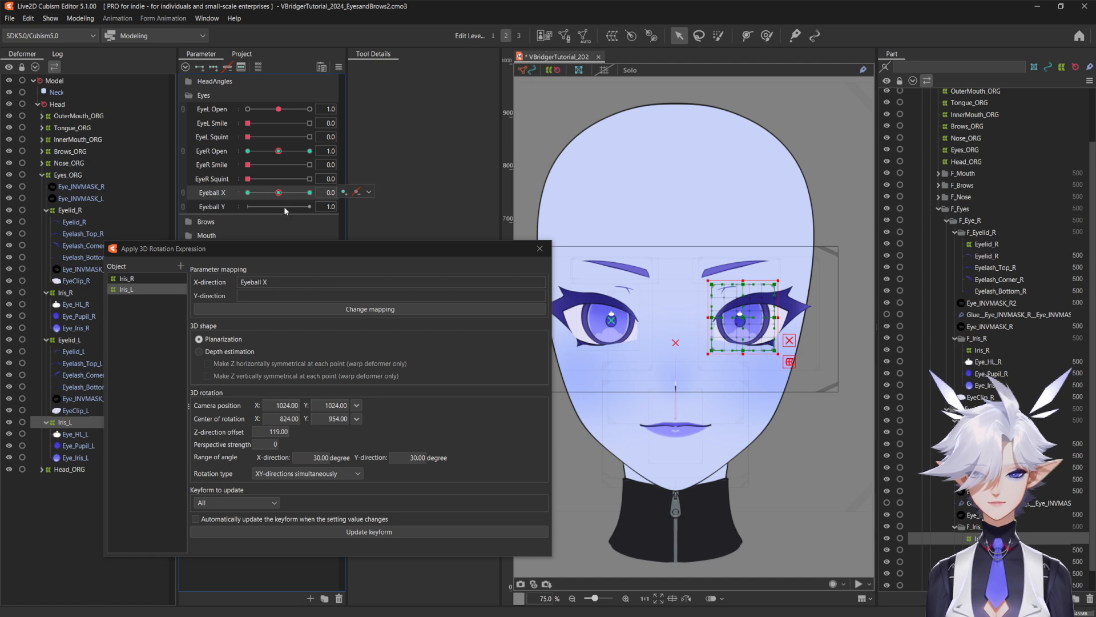
Move Iris_L's center of rotation to about X 1227 and check the Eyeball X movement with EyeR Open at 0, returning it to 1
{"action": "left_click_drag", "start_coordinate": [283, 419], "coordinate": [399, 419]}
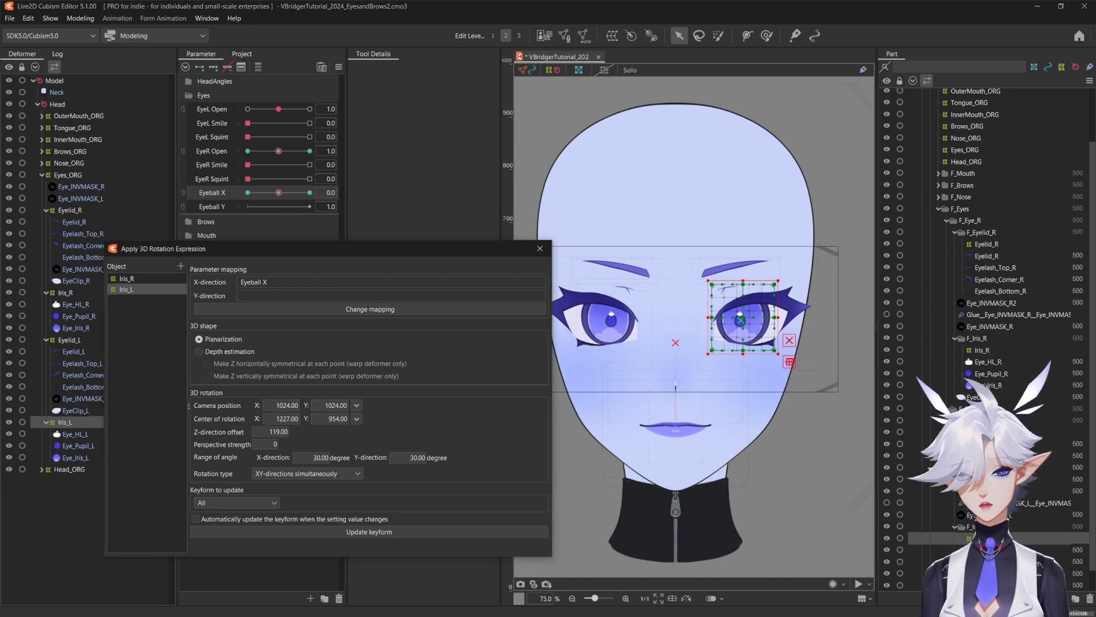
{"action": "mouse_move", "coordinate": [277, 193]}
{"action": "left_mouse_down"}
{"action": "mouse_move", "coordinate": [226, 205]}
{"action": "mouse_move", "coordinate": [263, 208]}
{"action": "mouse_move", "coordinate": [274, 195]}
{"action": "left_mouse_up"}
{"action": "left_click_drag", "start_coordinate": [278, 151], "coordinate": [322, 161]}
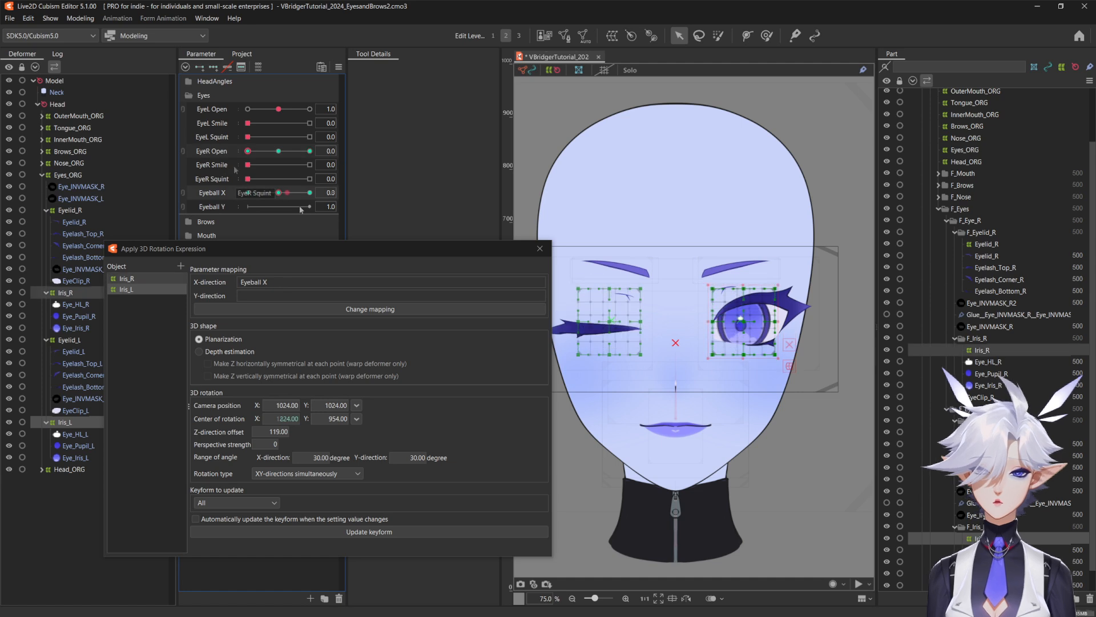
{"action": "left_click_drag", "start_coordinate": [302, 208], "coordinate": [299, 206]}
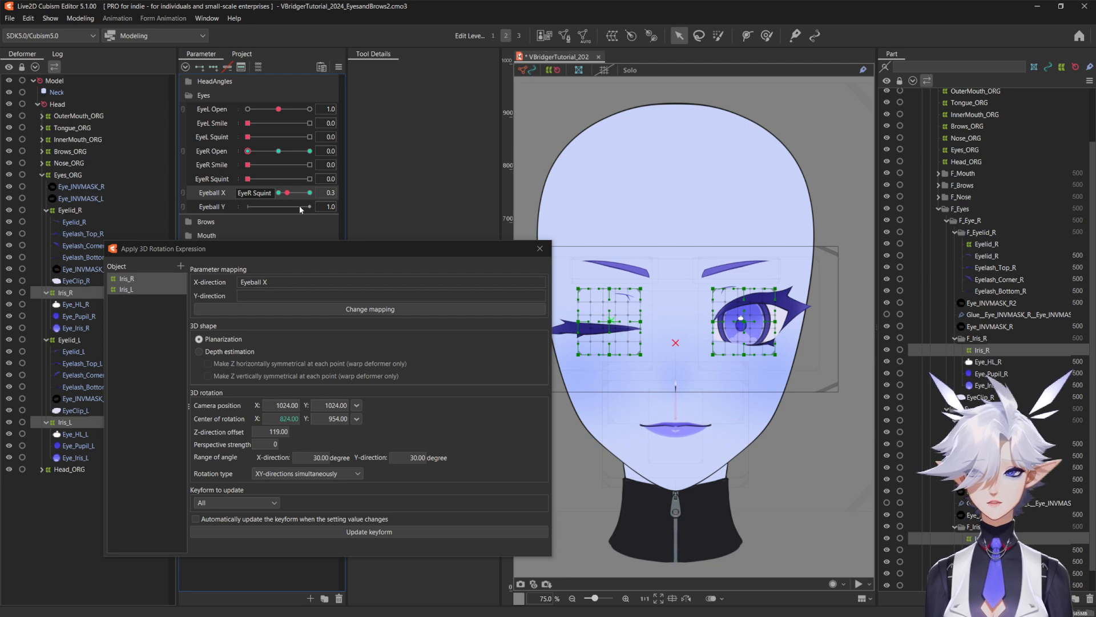
{"action": "left_click_drag", "start_coordinate": [299, 206], "coordinate": [279, 193]}
{"action": "left_click_drag", "start_coordinate": [249, 151], "coordinate": [277, 151]}
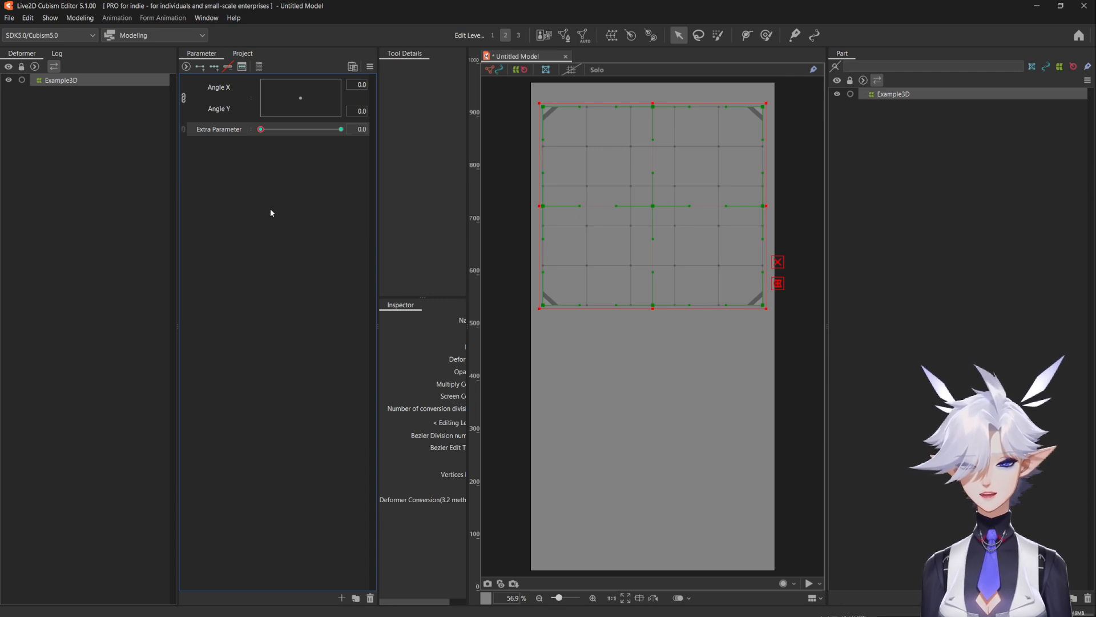
Inspect the default value of Extra Parameter in the Untitled Model example, leaving its settings as they are
{"action": "left_click_drag", "start_coordinate": [279, 167], "coordinate": [263, 202]}
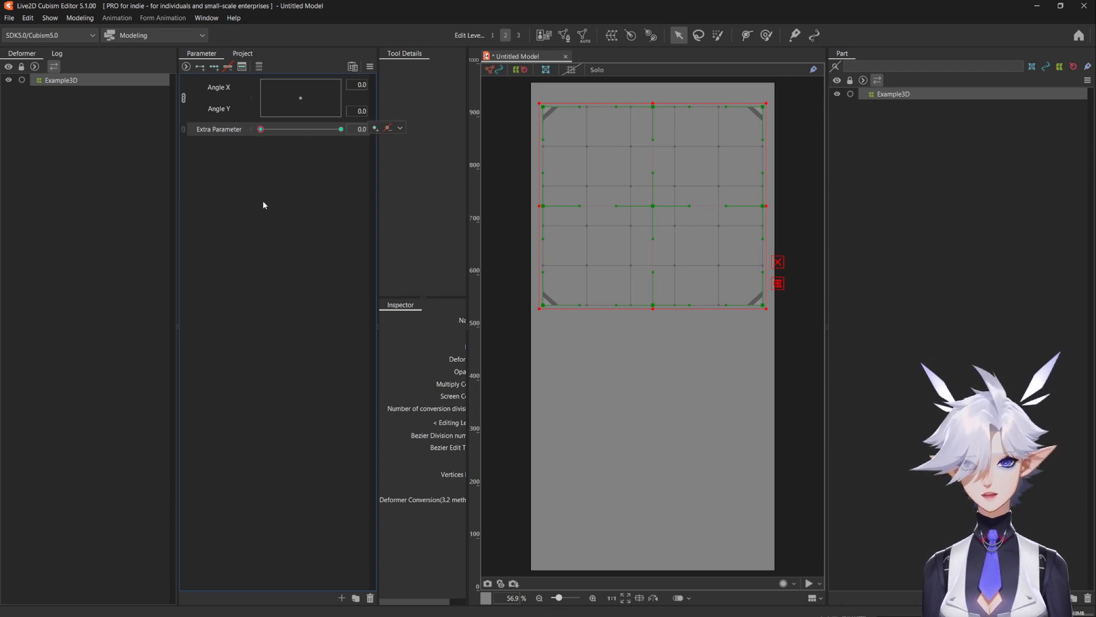
{"action": "right_click", "coordinate": [226, 129]}
{"action": "left_click", "coordinate": [245, 139]}
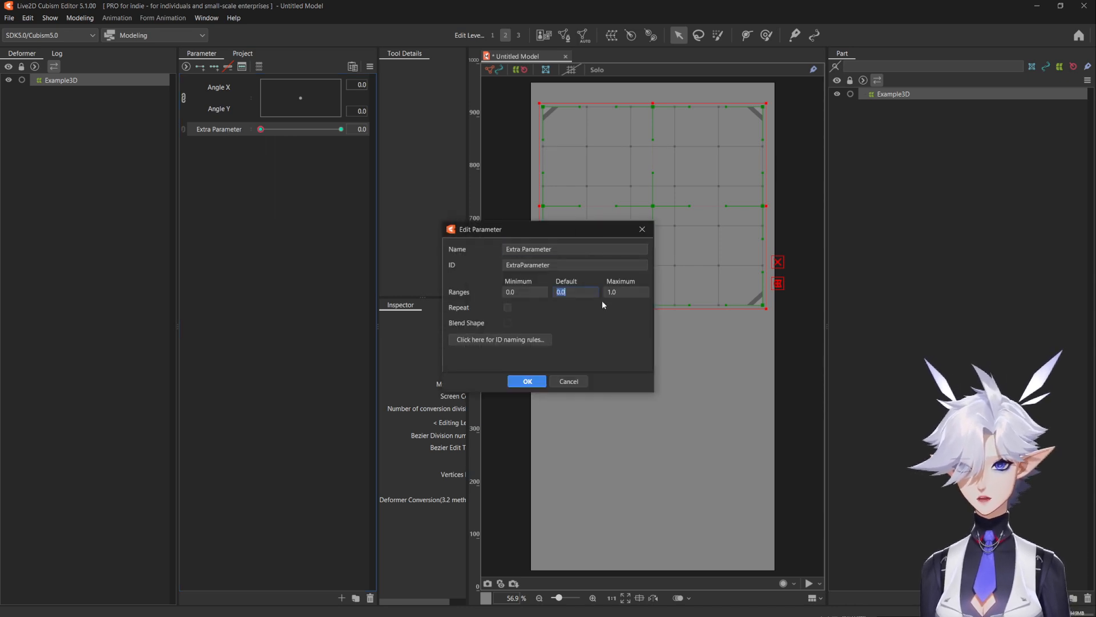
{"action": "key", "text": "Return"}
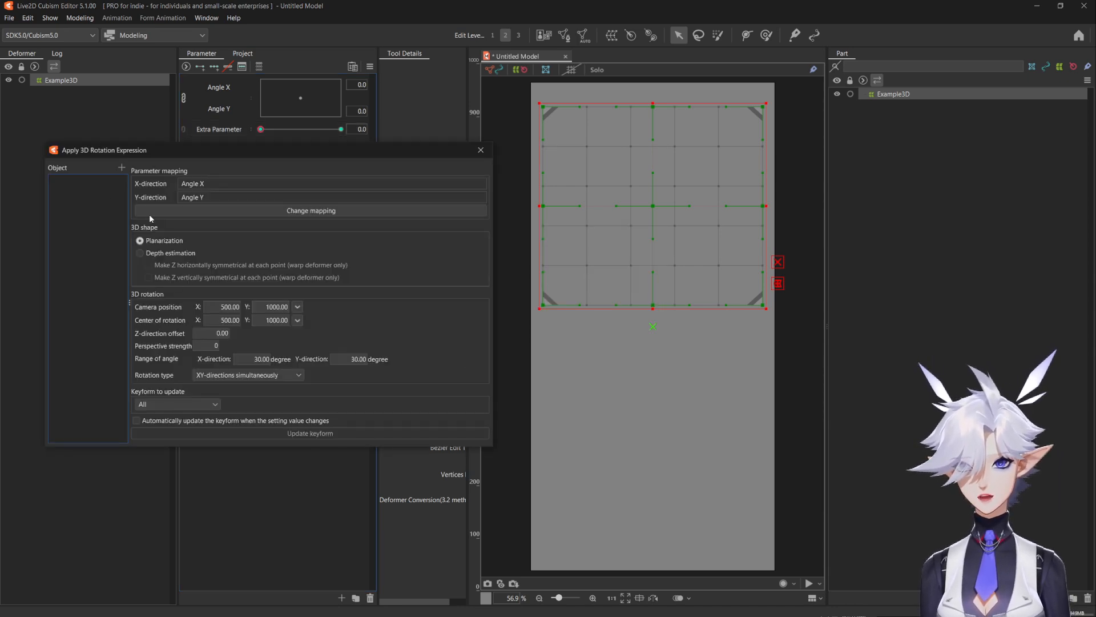
Add Example3D to the 3D rotation expression and generate its Angle X and Angle Y keyforms
{"action": "left_click", "coordinate": [121, 167]}
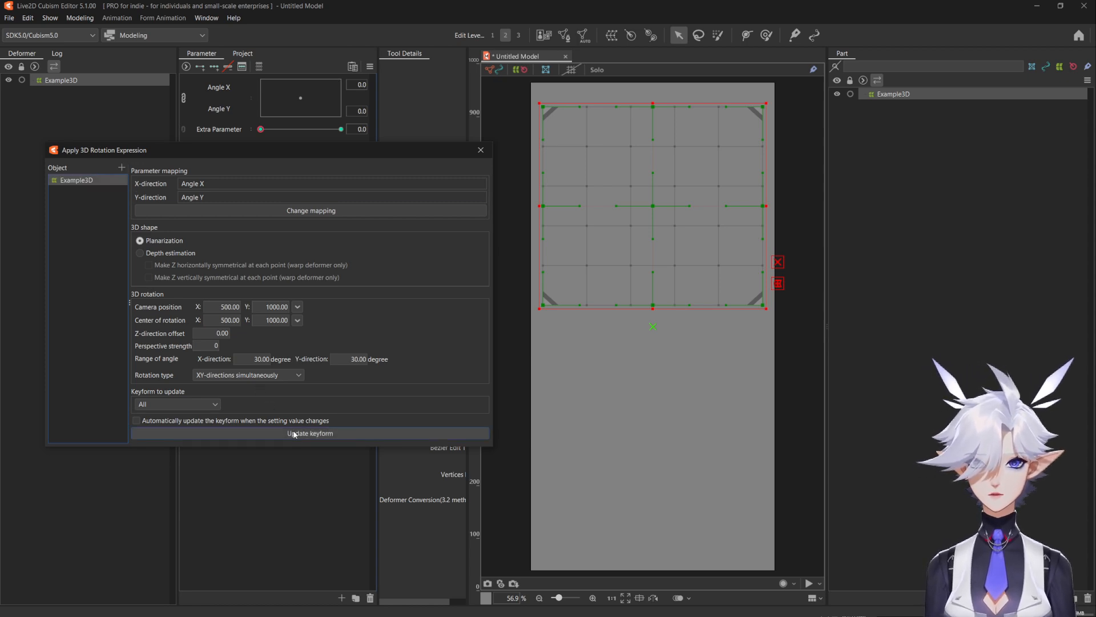
{"action": "left_click", "coordinate": [294, 434]}
{"action": "left_click", "coordinate": [559, 333]}
Check Example3D's Angle X and Angle Y movement with Extra Parameter at 0 and at 1
{"action": "left_click", "coordinate": [302, 120]}
{"action": "left_click_drag", "start_coordinate": [302, 124], "coordinate": [342, 120]}
{"action": "left_click_drag", "start_coordinate": [268, 133], "coordinate": [298, 120]}
{"action": "left_click_drag", "start_coordinate": [281, 133], "coordinate": [260, 133]}
{"action": "mouse_move", "coordinate": [297, 120]}
{"action": "left_mouse_down"}
{"action": "mouse_move", "coordinate": [365, 121]}
{"action": "mouse_move", "coordinate": [289, 91]}
{"action": "mouse_move", "coordinate": [301, 100]}
{"action": "left_mouse_up"}
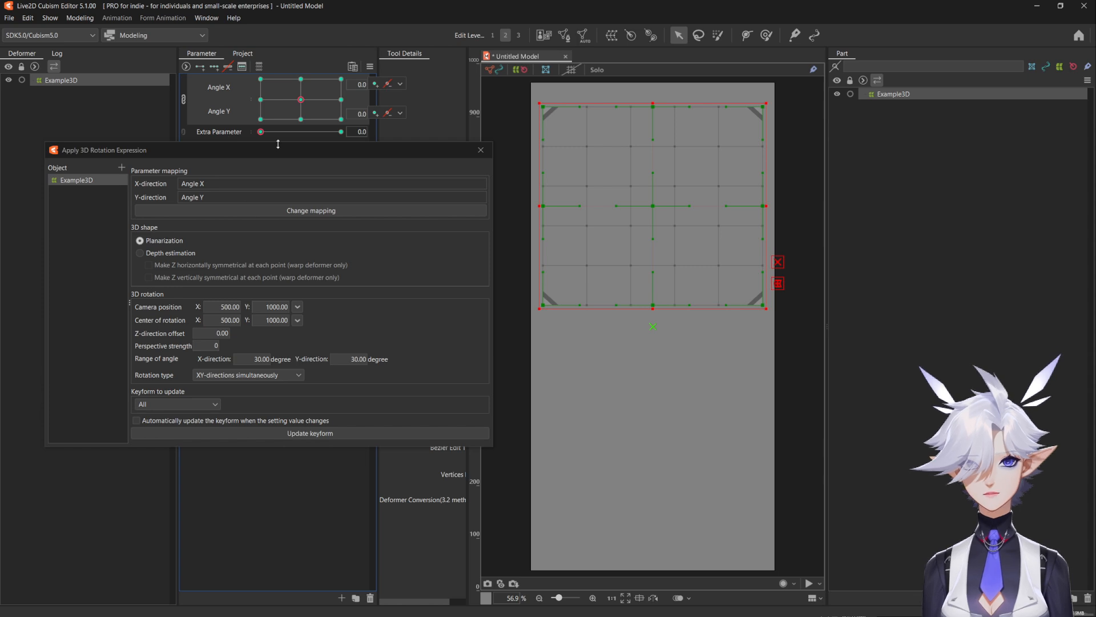
{"action": "left_click_drag", "start_coordinate": [260, 132], "coordinate": [341, 133]}
{"action": "mouse_move", "coordinate": [301, 100]}
{"action": "left_mouse_down"}
{"action": "mouse_move", "coordinate": [311, 118]}
{"action": "mouse_move", "coordinate": [295, 103]}
{"action": "left_mouse_up"}
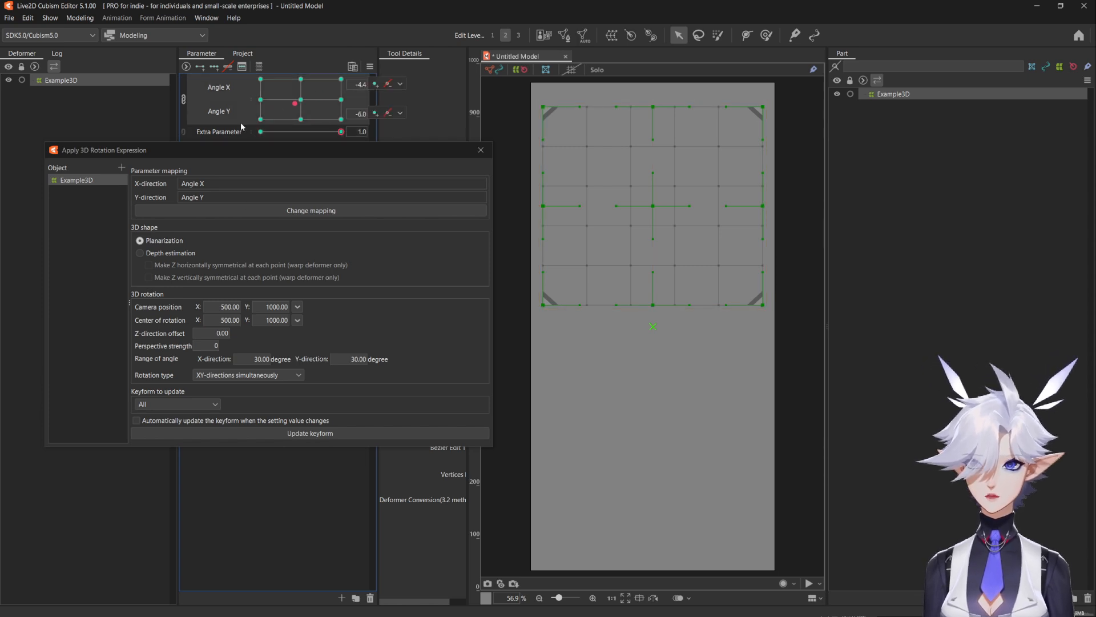
Set the default value of Extra Parameter to 1
{"action": "double_click", "coordinate": [230, 131]}
{"action": "left_click", "coordinate": [569, 293]}
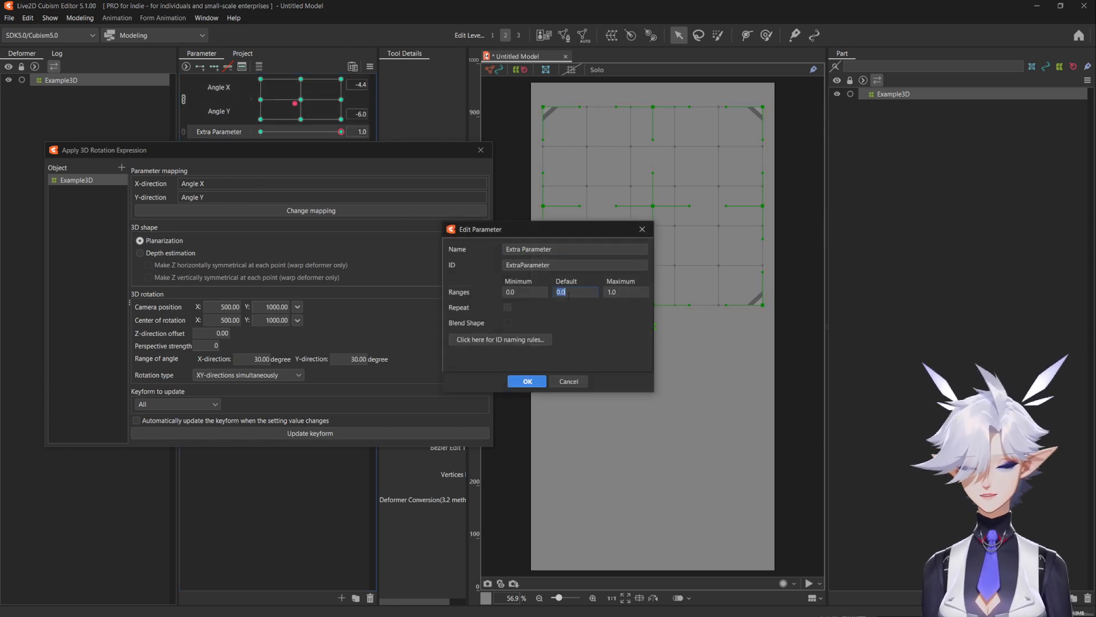
{"action": "type", "text": "1"}
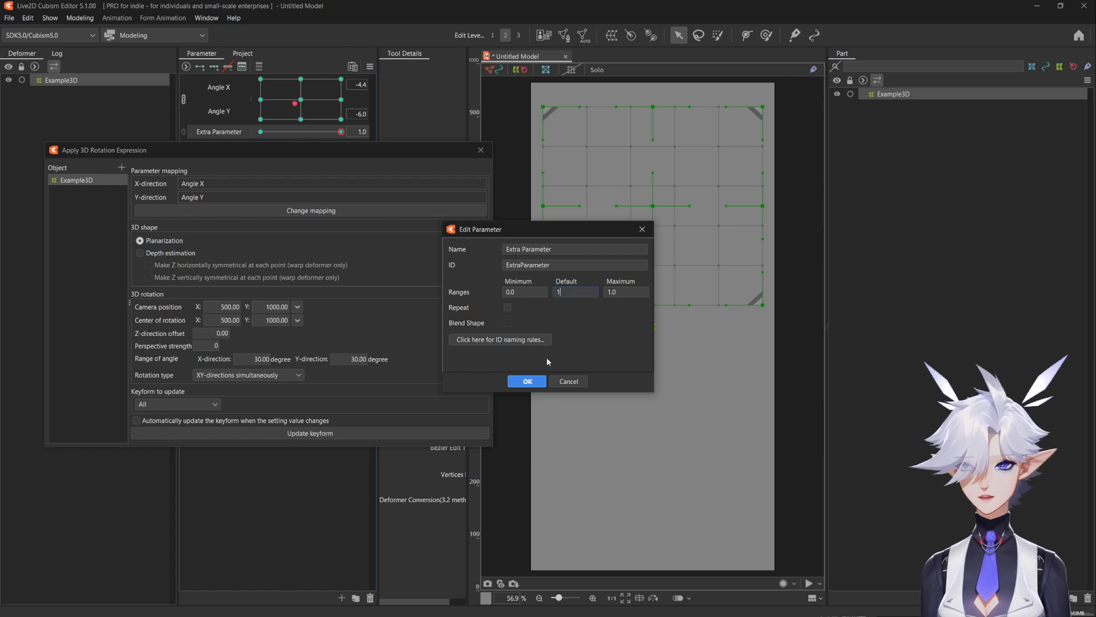
{"action": "left_click", "coordinate": [526, 381]}
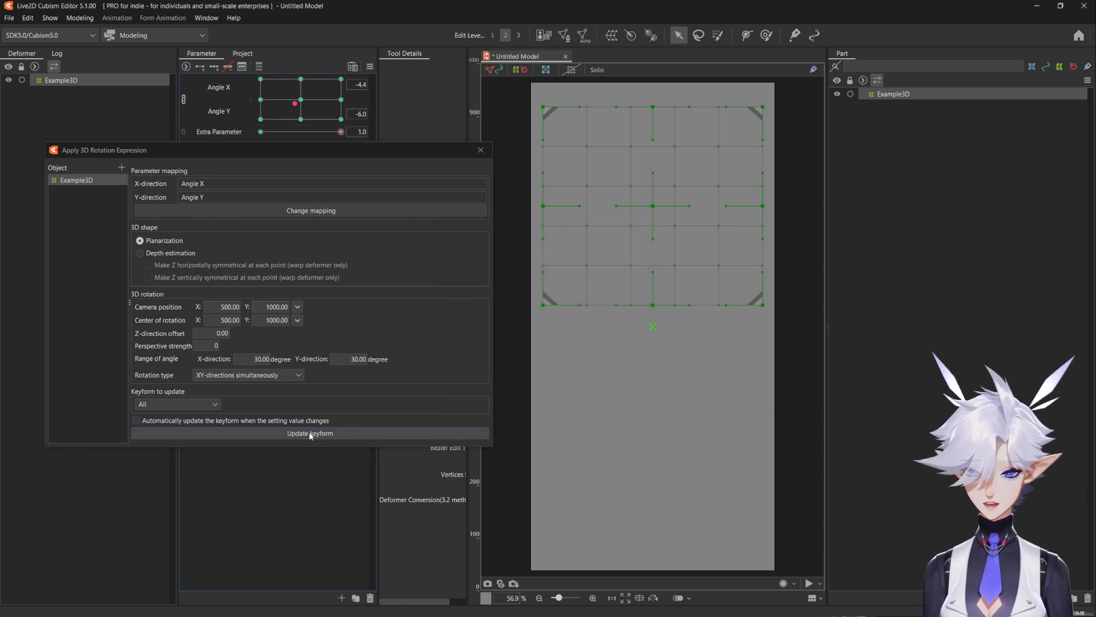
Compare Example3D's Angle X and Angle Y movement again across the Extra Parameter range
{"action": "mouse_move", "coordinate": [303, 114]}
{"action": "left_mouse_down"}
{"action": "mouse_move", "coordinate": [334, 132]}
{"action": "mouse_move", "coordinate": [271, 88]}
{"action": "mouse_move", "coordinate": [333, 103]}
{"action": "mouse_move", "coordinate": [302, 100]}
{"action": "left_mouse_up"}
{"action": "left_click_drag", "start_coordinate": [269, 131], "coordinate": [230, 135]}
{"action": "left_click_drag", "start_coordinate": [302, 100], "coordinate": [279, 106]}
{"action": "left_click_drag", "start_coordinate": [297, 131], "coordinate": [336, 117]}
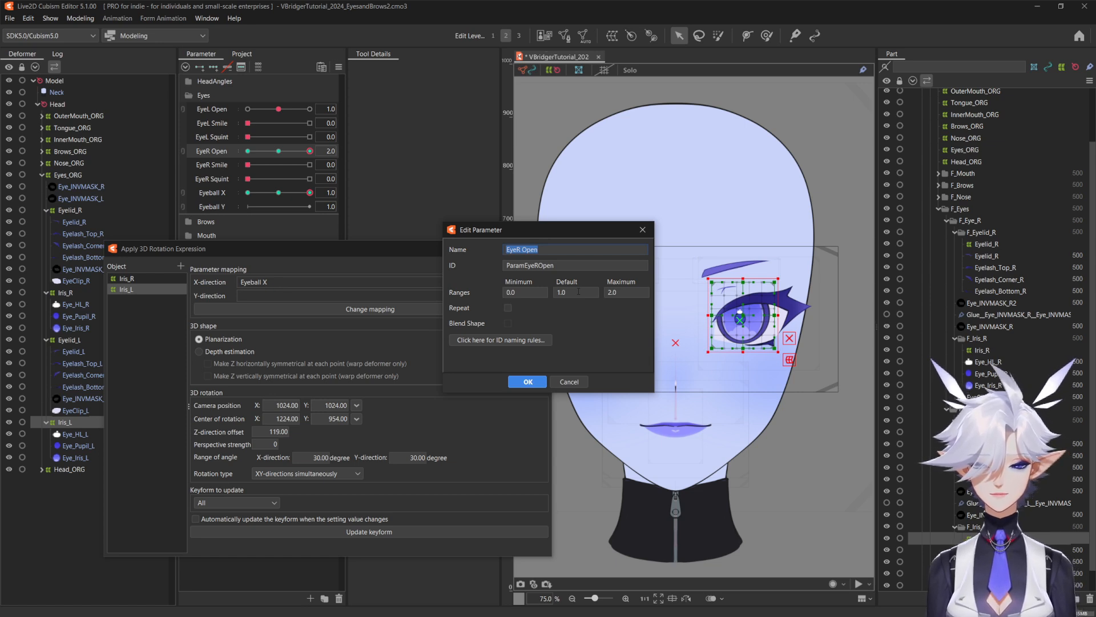
Back in the face model, set EyeR Open's default value to 0 and update the 3D rotation keyforms
{"action": "left_click", "coordinate": [578, 292]}
{"action": "type", "text": "0"}
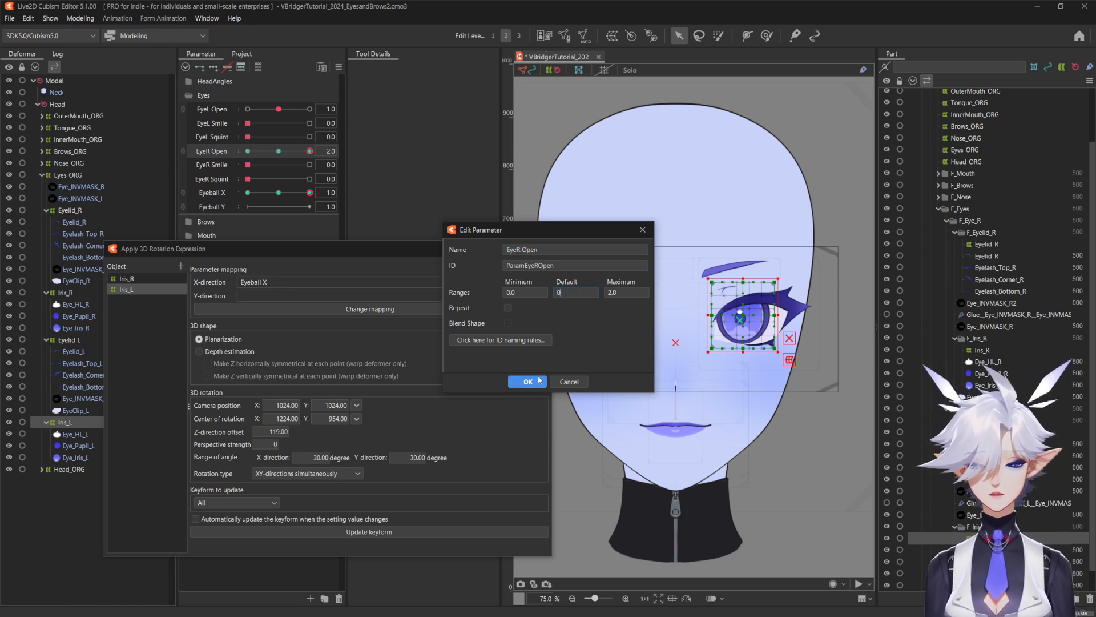
{"action": "left_click", "coordinate": [528, 381]}
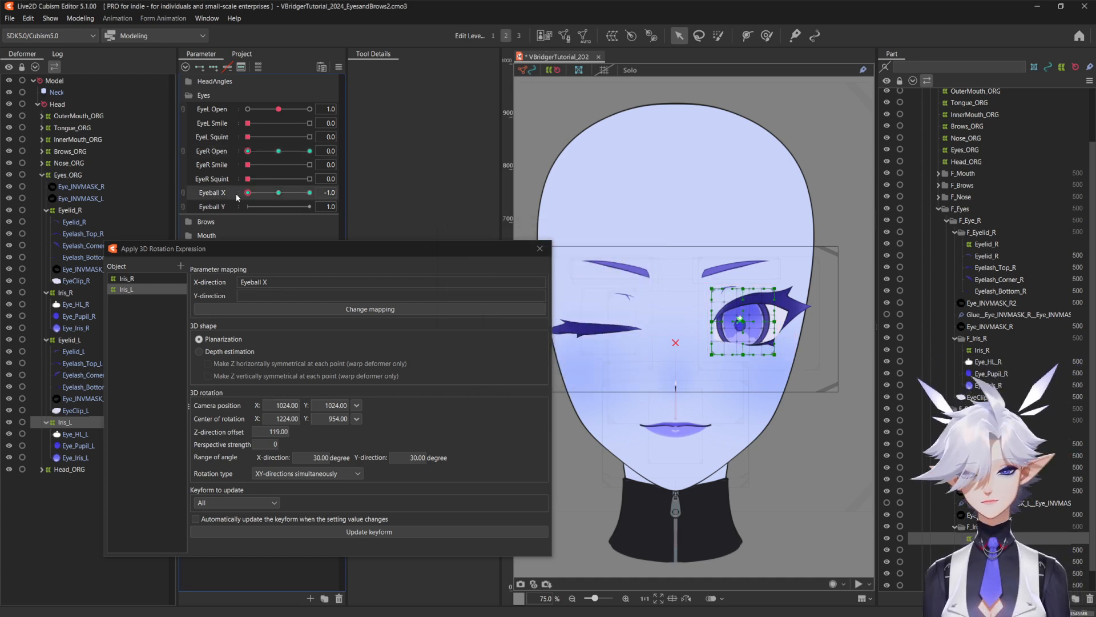
{"action": "left_click", "coordinate": [374, 532]}
Check the irises' Eyeball X movement with EyeR Open at 0, and return Eyeball X to 0 and EyeR Open to 1
{"action": "left_click_drag", "start_coordinate": [248, 193], "coordinate": [279, 193]}
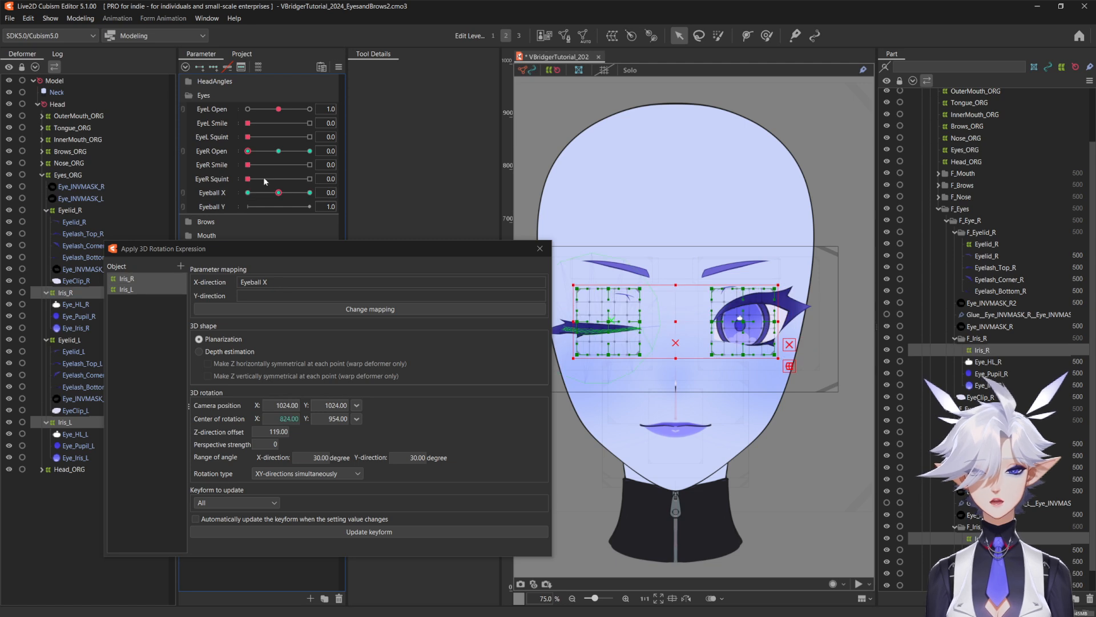
{"action": "mouse_move", "coordinate": [249, 152]}
{"action": "left_mouse_down"}
{"action": "mouse_move", "coordinate": [283, 154]}
{"action": "mouse_move", "coordinate": [245, 160]}
{"action": "left_mouse_up"}
{"action": "mouse_move", "coordinate": [279, 193]}
{"action": "left_mouse_down"}
{"action": "mouse_move", "coordinate": [230, 200]}
{"action": "mouse_move", "coordinate": [357, 210]}
{"action": "mouse_move", "coordinate": [279, 194]}
{"action": "left_mouse_up"}
{"action": "left_click", "coordinate": [279, 151]}
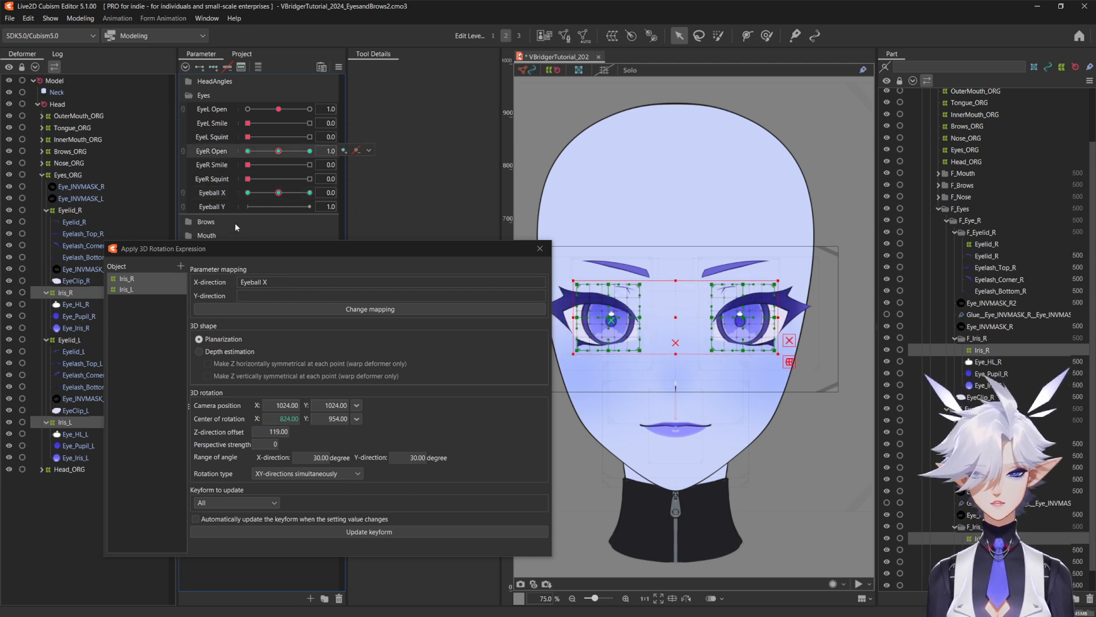
Map the Y-direction of Iris_R and Iris_L to Eyeball Y in the 3D rotation expression
{"action": "left_click", "coordinate": [221, 207]}
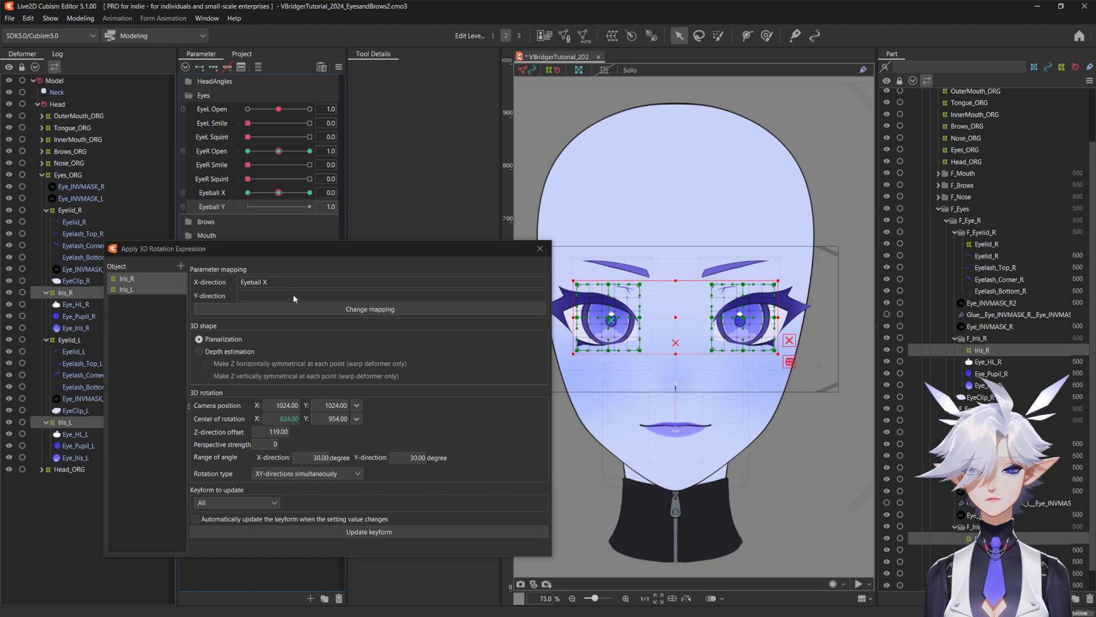
{"action": "left_click", "coordinate": [263, 309]}
{"action": "left_click", "coordinate": [345, 312]}
{"action": "left_click", "coordinate": [347, 402]}
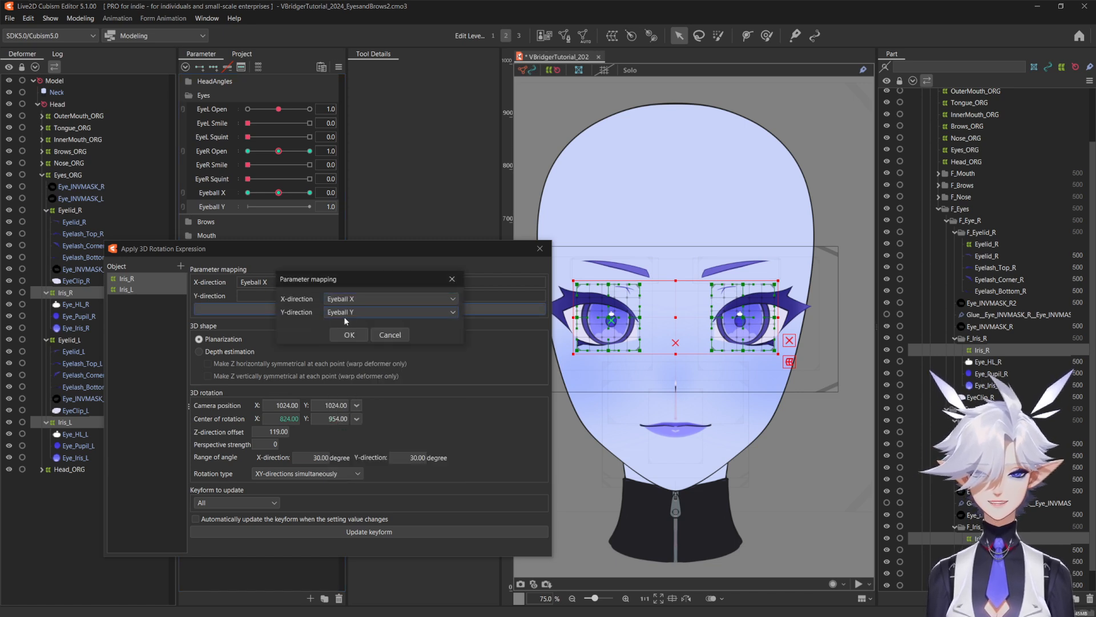
{"action": "left_click", "coordinate": [348, 335]}
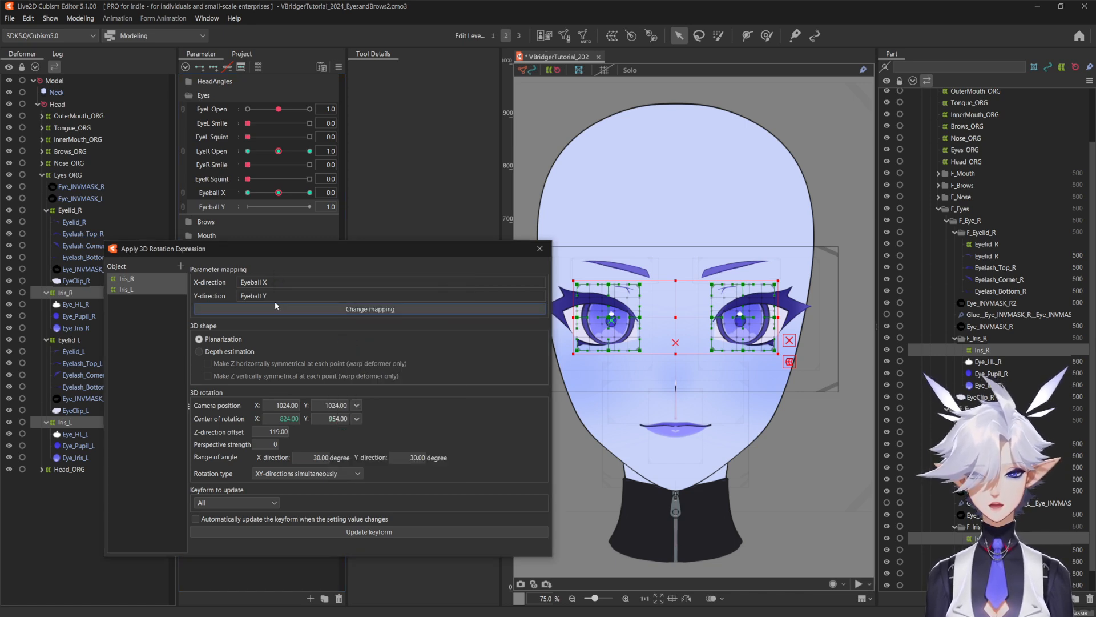
Restore EyeR Open's default value to 1 and update both irises' keyforms with a 20-degree Y-direction range of angle
{"action": "right_click", "coordinate": [219, 153]}
{"action": "left_click", "coordinate": [238, 156]}
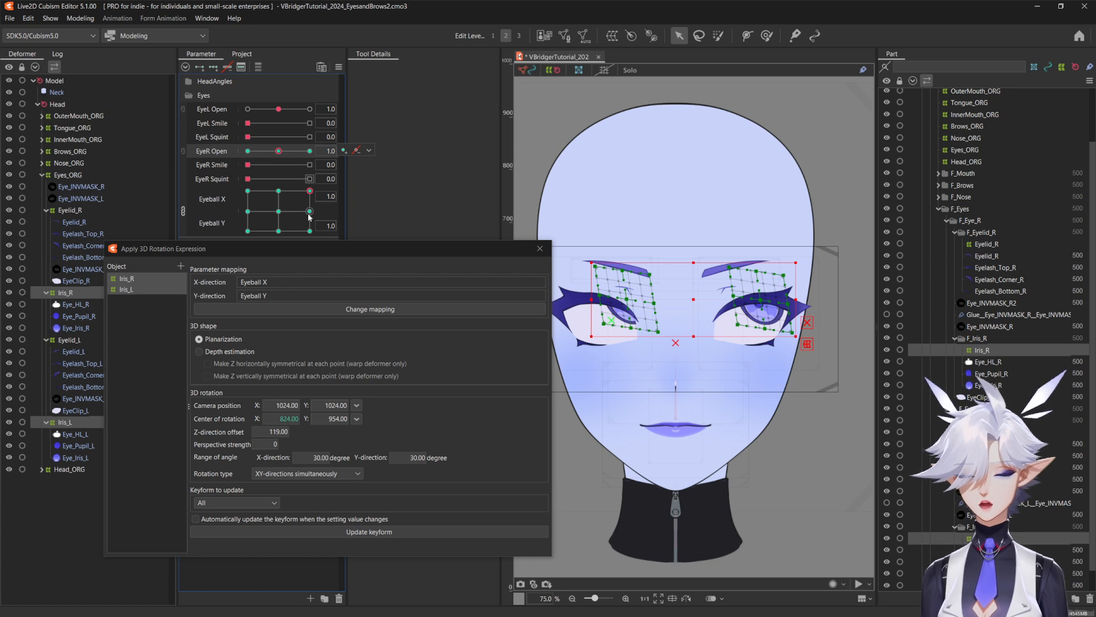
{"action": "double_click", "coordinate": [422, 458]}
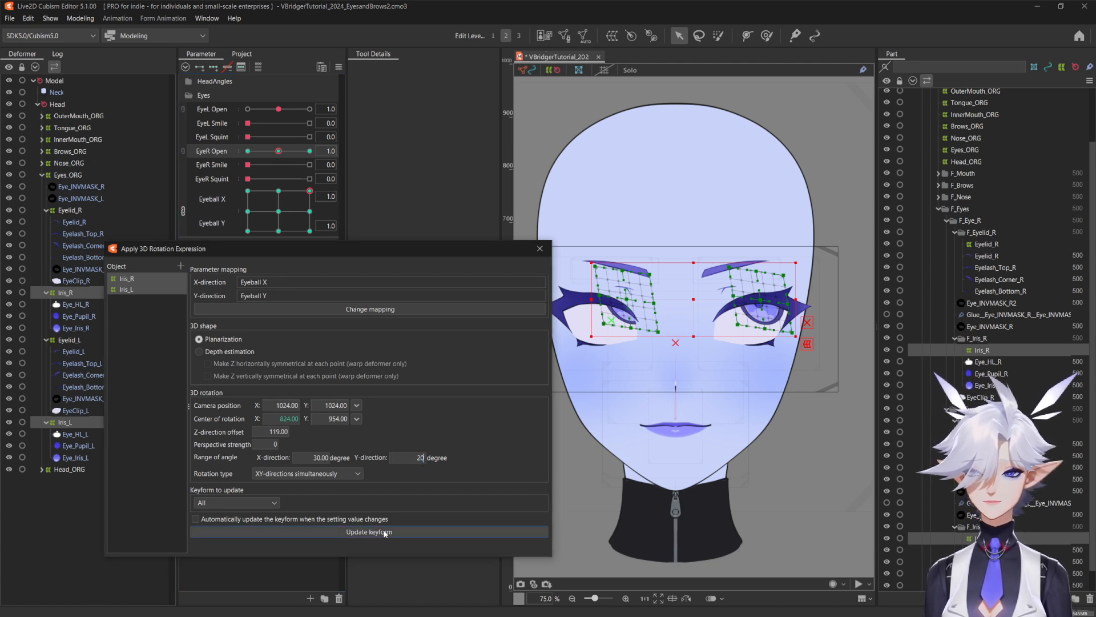
{"action": "left_click", "coordinate": [396, 531]}
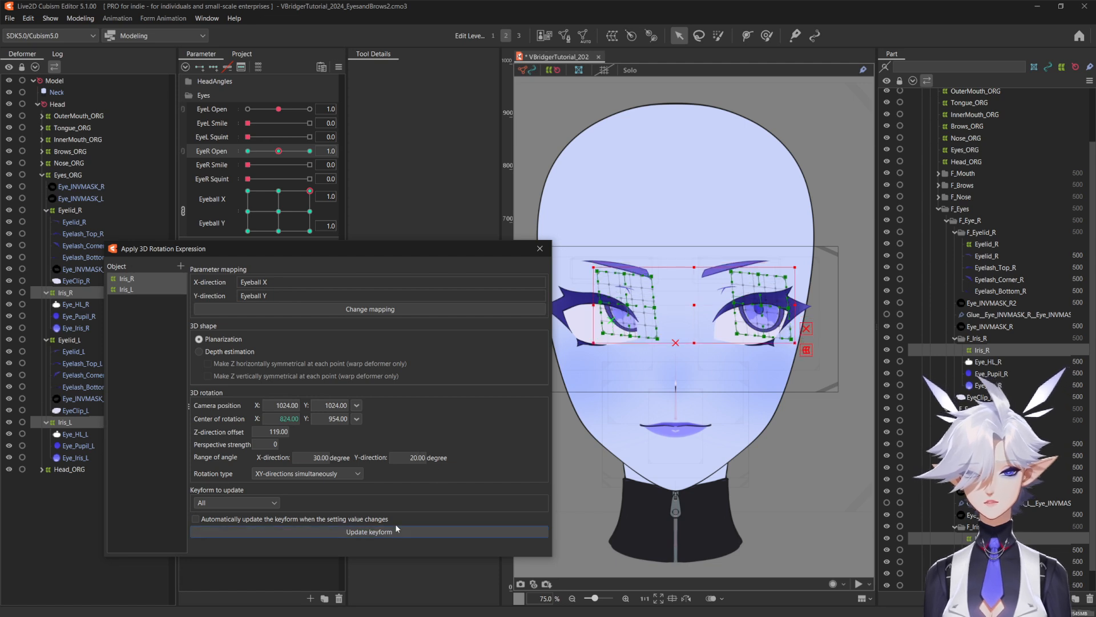
Reduce the Y-direction range of angle to 15 degrees and update the keyforms of both irises
{"action": "left_click_drag", "start_coordinate": [319, 175], "coordinate": [348, 175]}
{"action": "double_click", "coordinate": [417, 457]}
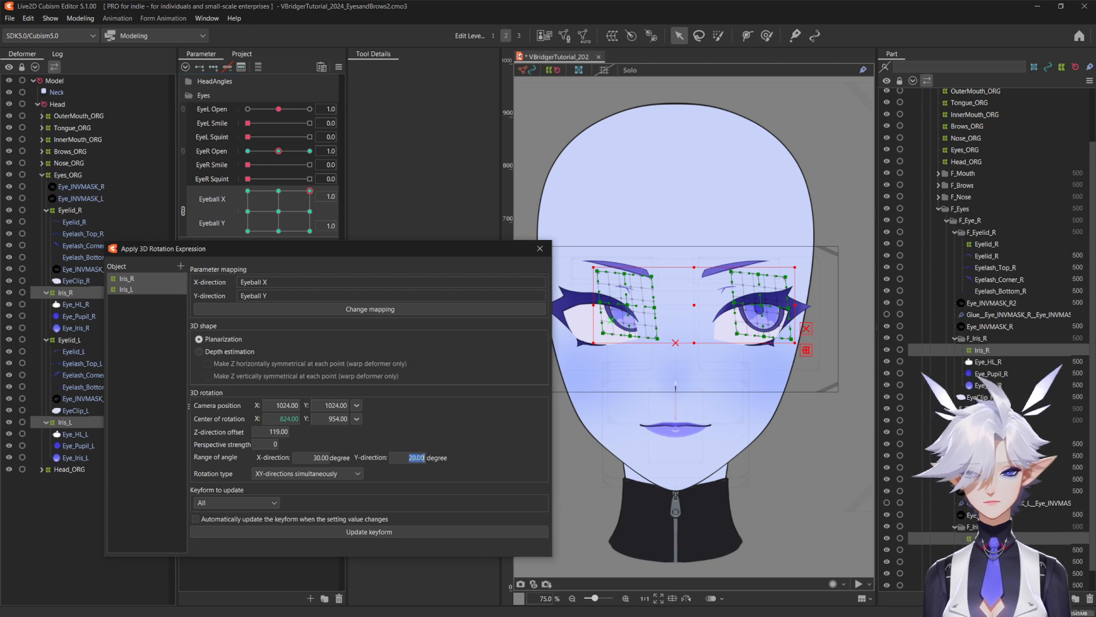
{"action": "type", "text": "15"}
{"action": "left_click", "coordinate": [400, 531]}
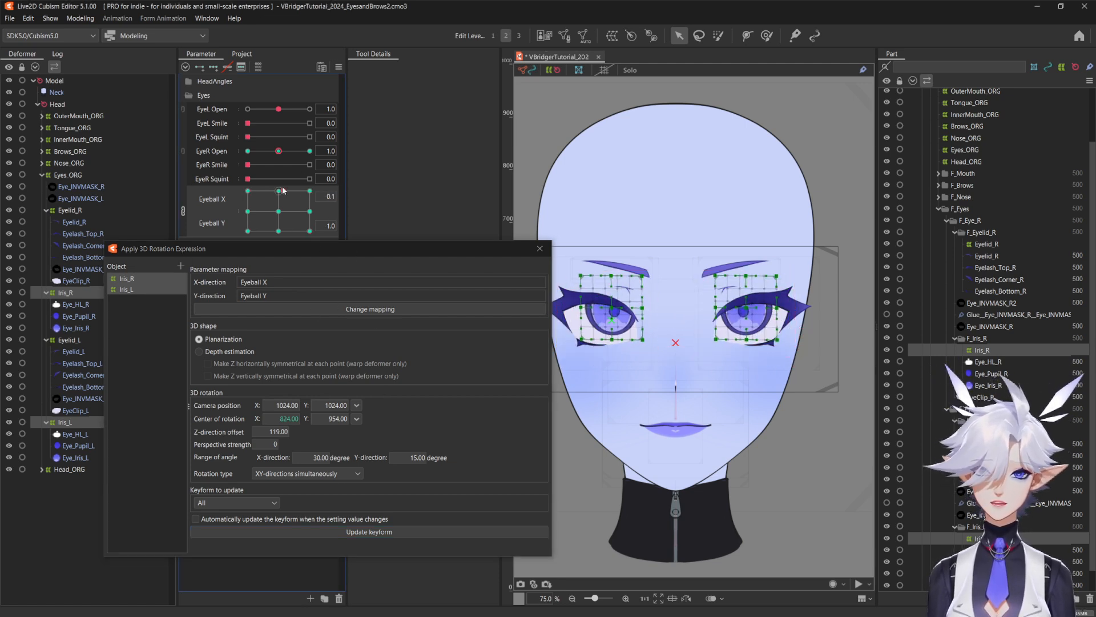
Apply Ellipse Interpolation with 3 points to the irises' Eyeball X and Eyeball Y keyforms
{"action": "left_click", "coordinate": [339, 67]}
{"action": "left_click", "coordinate": [394, 208]}
{"action": "left_click", "coordinate": [348, 318]}
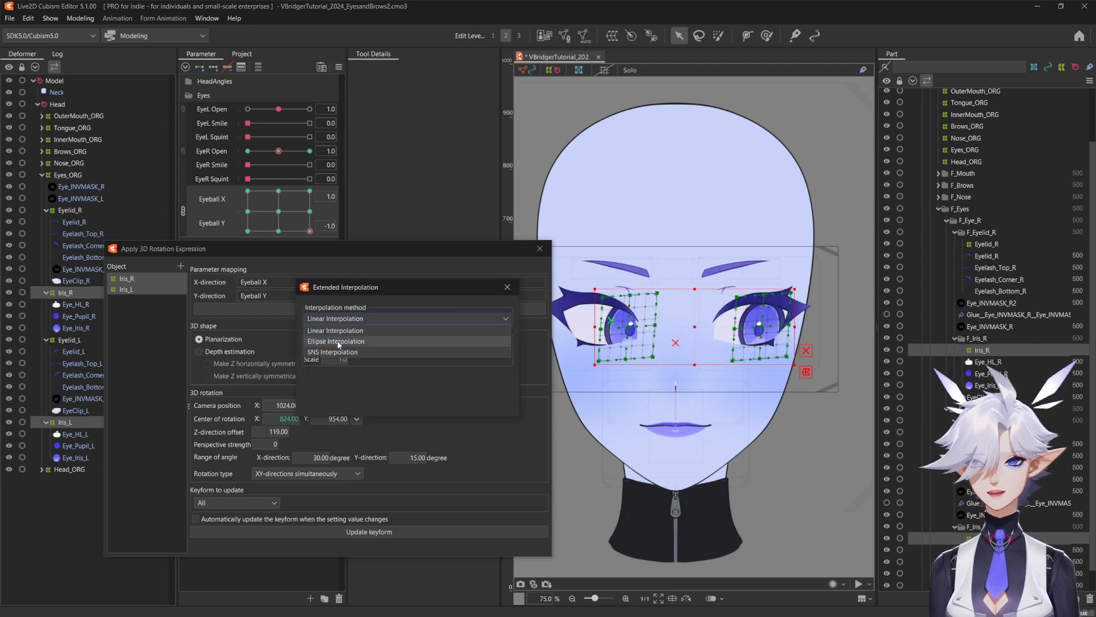
{"action": "left_click", "coordinate": [351, 337]}
{"action": "left_click", "coordinate": [354, 346]}
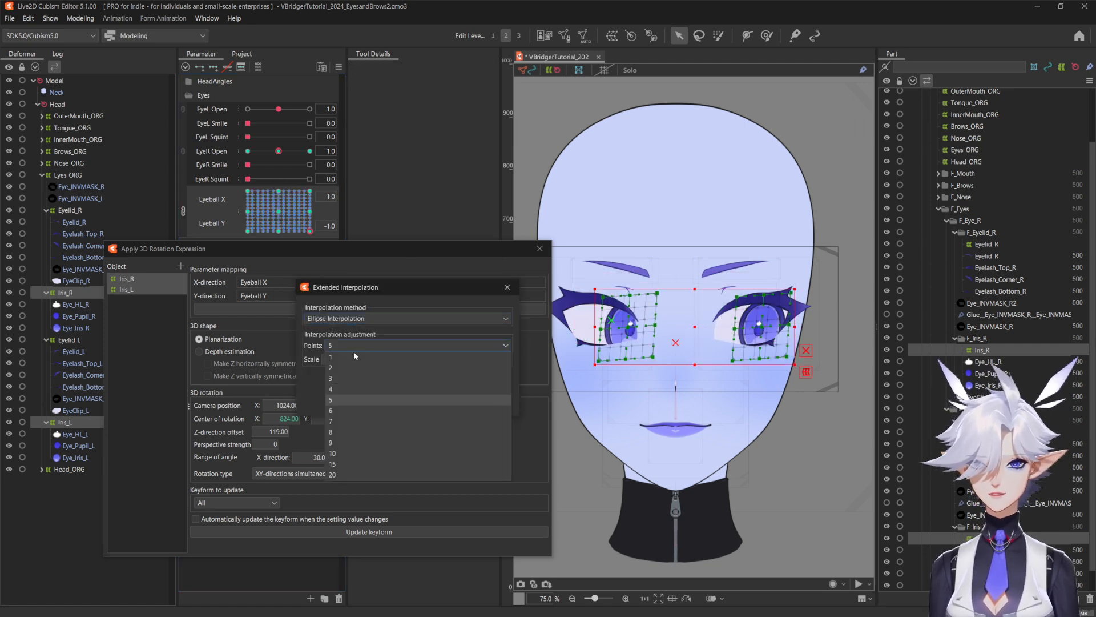
{"action": "left_click", "coordinate": [342, 381]}
Set EyeR Open's default value to 2 and update the 3D rotation keyforms of both irises
{"action": "mouse_move", "coordinate": [278, 151]}
{"action": "left_mouse_down"}
{"action": "mouse_move", "coordinate": [255, 152]}
{"action": "mouse_move", "coordinate": [278, 149]}
{"action": "left_mouse_up"}
{"action": "right_click", "coordinate": [221, 154]}
{"action": "left_click", "coordinate": [240, 161]}
{"action": "double_click", "coordinate": [581, 291]}
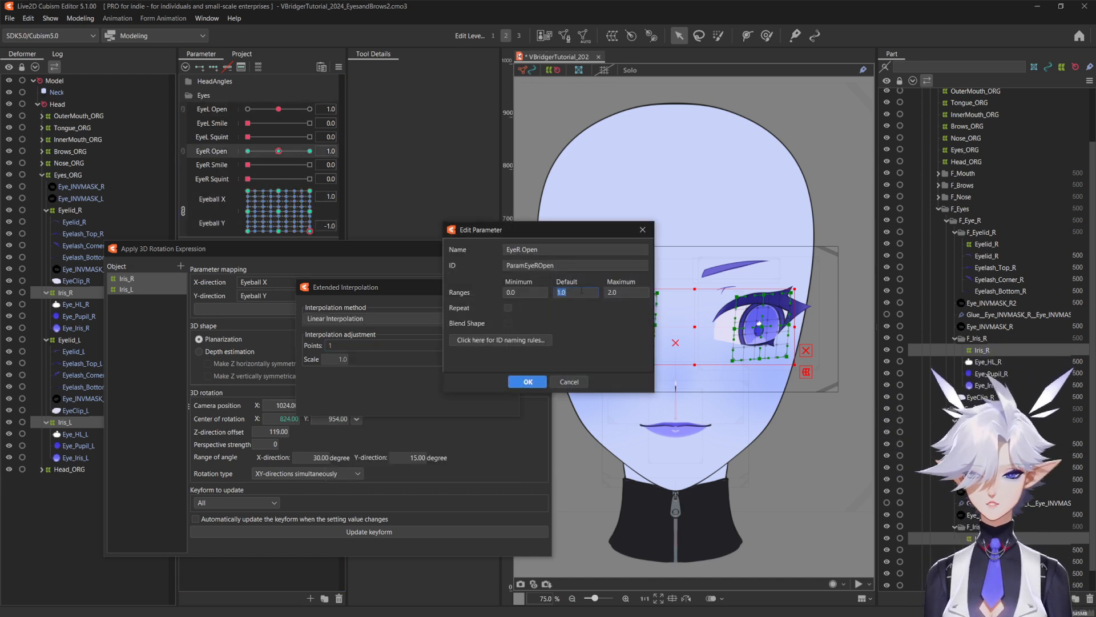
{"action": "type", "text": "2"}
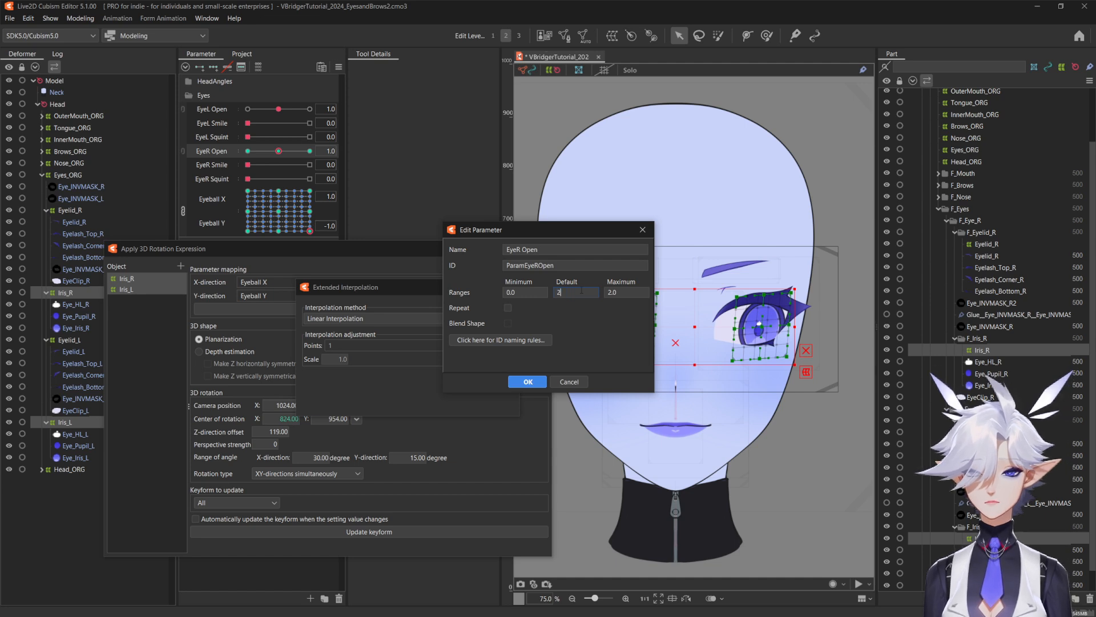
{"action": "key", "text": "Return"}
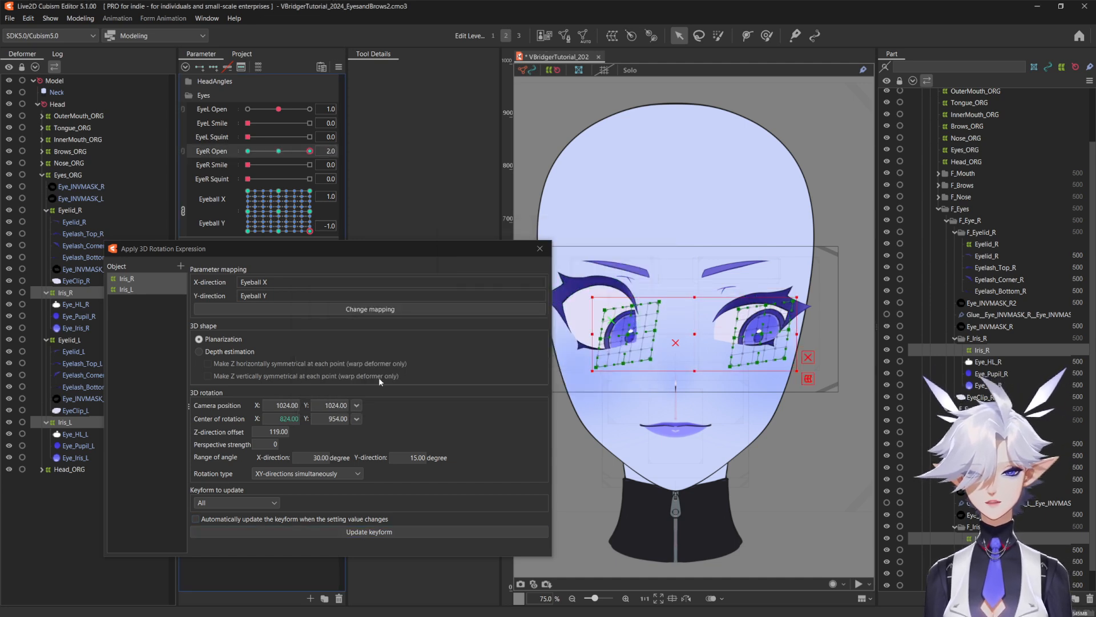
{"action": "left_click", "coordinate": [354, 528]}
Check the eyeball movement with EyeR Open at 2 and return Eyeball X and Eyeball Y to 0
{"action": "mouse_move", "coordinate": [309, 151]}
{"action": "left_mouse_down"}
{"action": "mouse_move", "coordinate": [294, 151]}
{"action": "mouse_move", "coordinate": [309, 151]}
{"action": "left_mouse_up"}
{"action": "left_click_drag", "start_coordinate": [310, 231], "coordinate": [284, 200]}
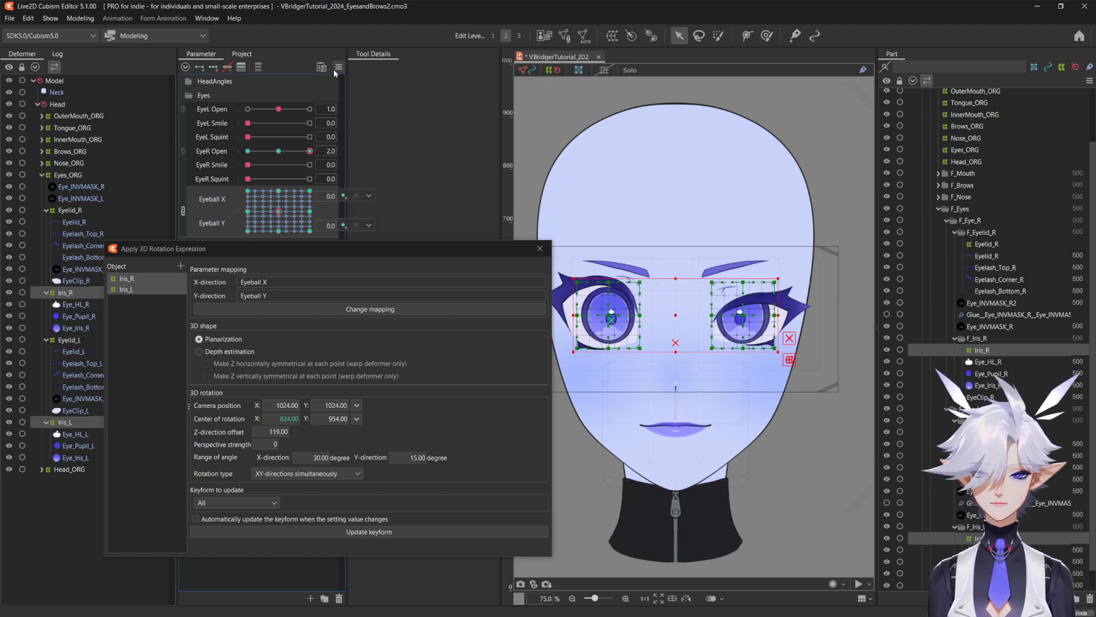
{"action": "left_click_drag", "start_coordinate": [309, 151], "coordinate": [332, 154]}
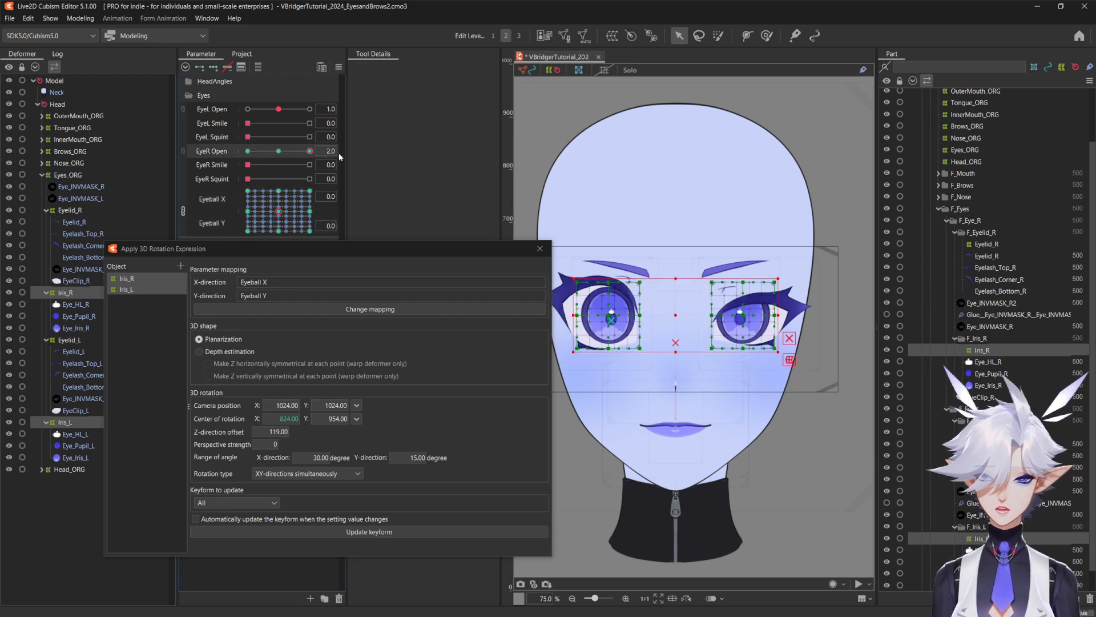
Set the default value of EyeR Open to 1
{"action": "right_click", "coordinate": [200, 149]}
{"action": "left_click", "coordinate": [237, 156]}
{"action": "double_click", "coordinate": [577, 293]}
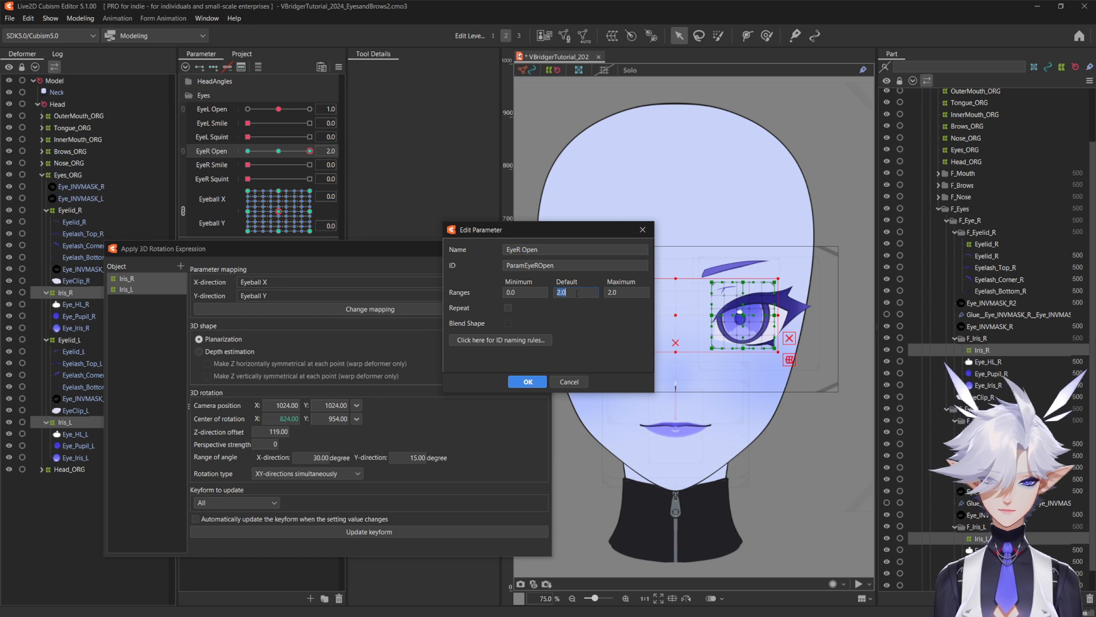
{"action": "type", "text": "1"}
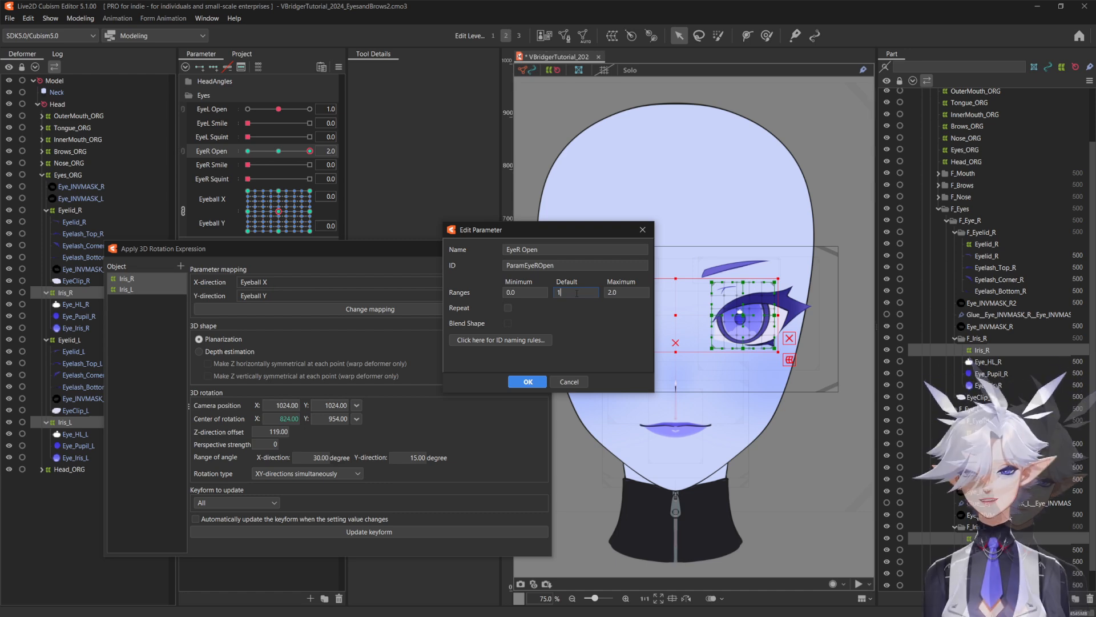
{"action": "key", "text": "Return"}
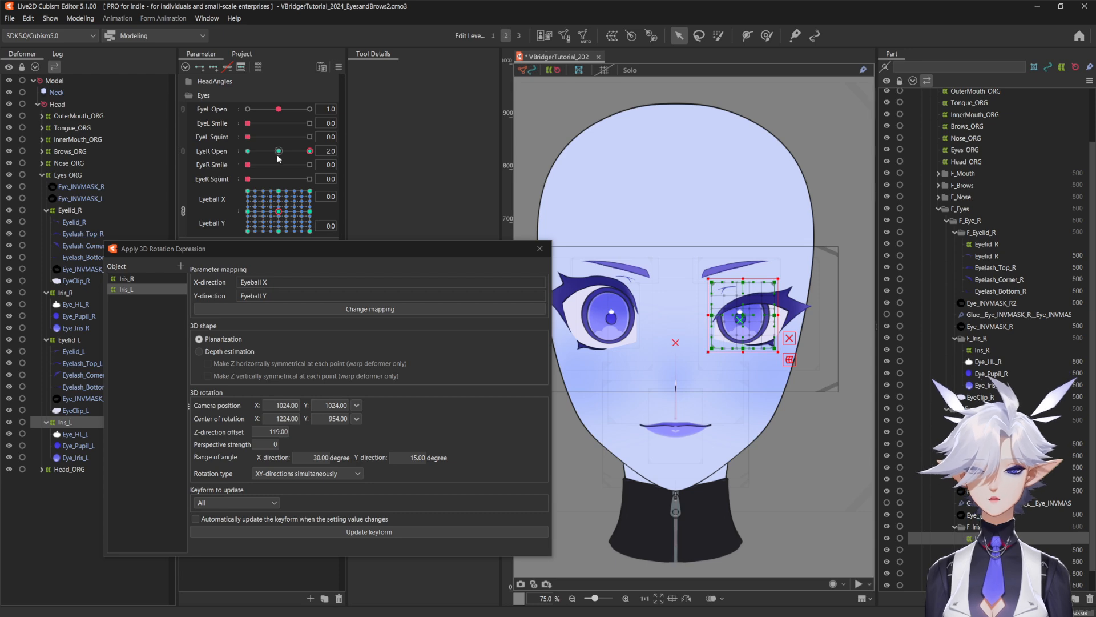
Transfer Iris_L's EyeR Open keyforms to EyeL Open and check the iris movement at different eye-open states
{"action": "left_click", "coordinate": [278, 154]}
{"action": "mouse_move", "coordinate": [366, 154]}
{"action": "left_click", "coordinate": [395, 189]}
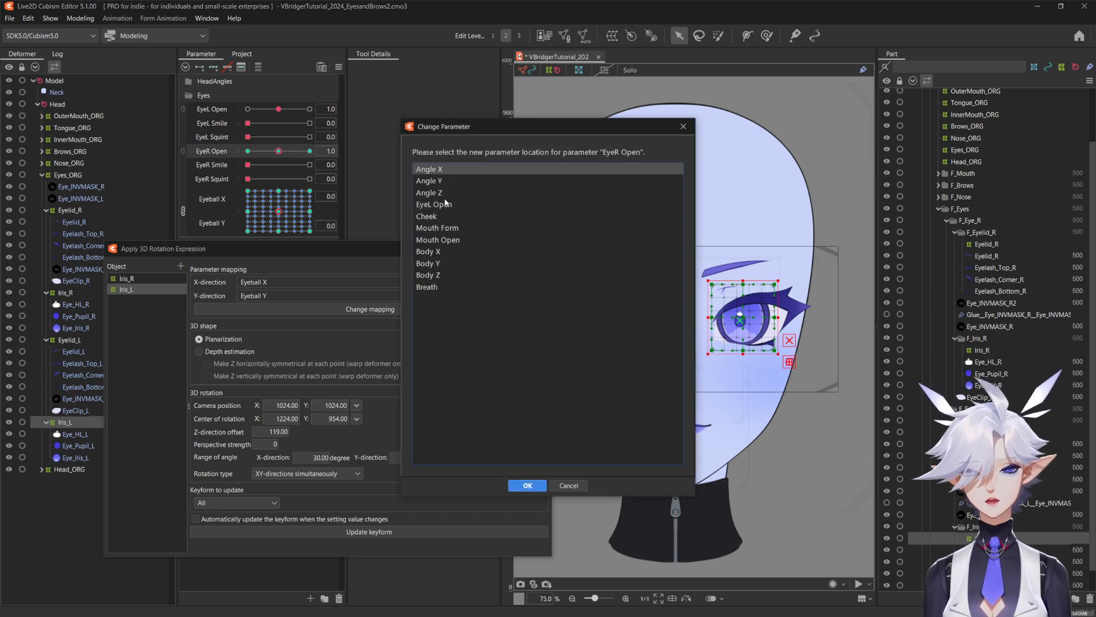
{"action": "left_click", "coordinate": [446, 204]}
{"action": "left_click", "coordinate": [527, 486]}
{"action": "left_click", "coordinate": [309, 109]}
{"action": "left_click", "coordinate": [310, 230]}
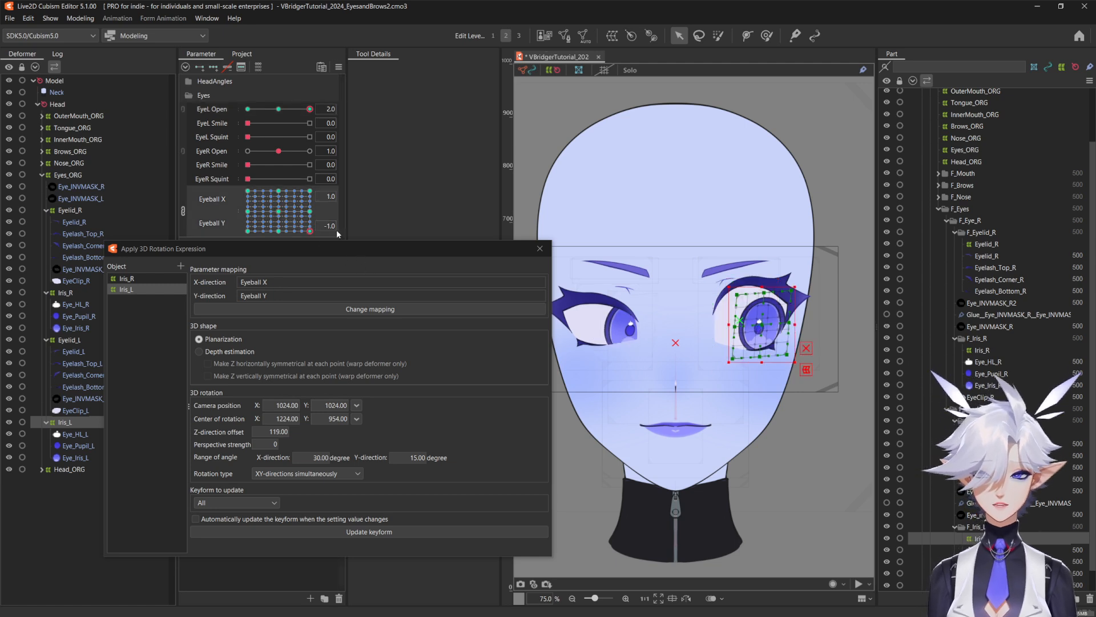
{"action": "left_click_drag", "start_coordinate": [296, 110], "coordinate": [256, 117]}
Add EyeR Open keyforms at 0 and 1 and three-point Eyeball X and Eyeball Y keyforms to Eyelid_R and Eyelid_L
{"action": "left_click", "coordinate": [80, 340]}
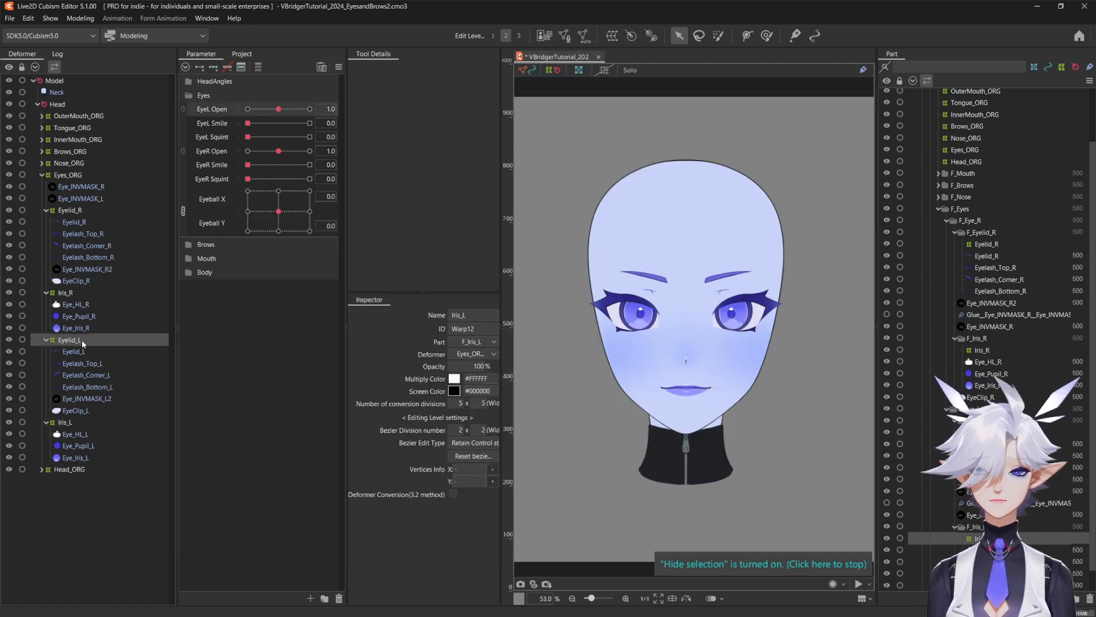
{"action": "left_click", "coordinate": [69, 210], "text": "ctrl"}
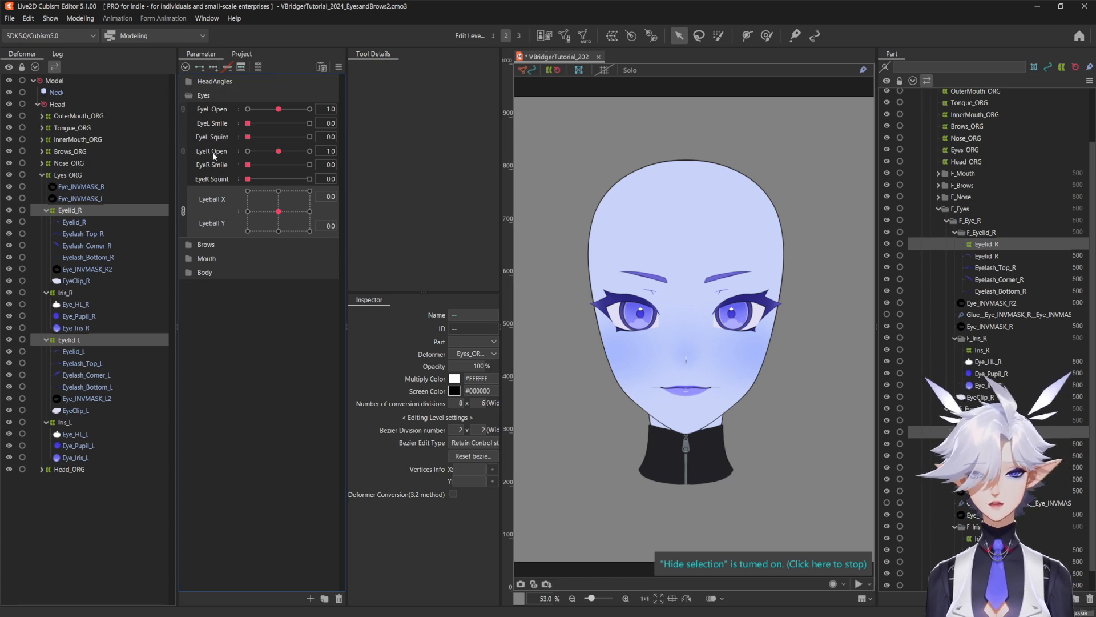
{"action": "left_click", "coordinate": [248, 150]}
{"action": "left_click", "coordinate": [345, 151]}
{"action": "left_click", "coordinate": [279, 151]}
{"action": "left_click", "coordinate": [345, 152]}
{"action": "left_click", "coordinate": [214, 67]}
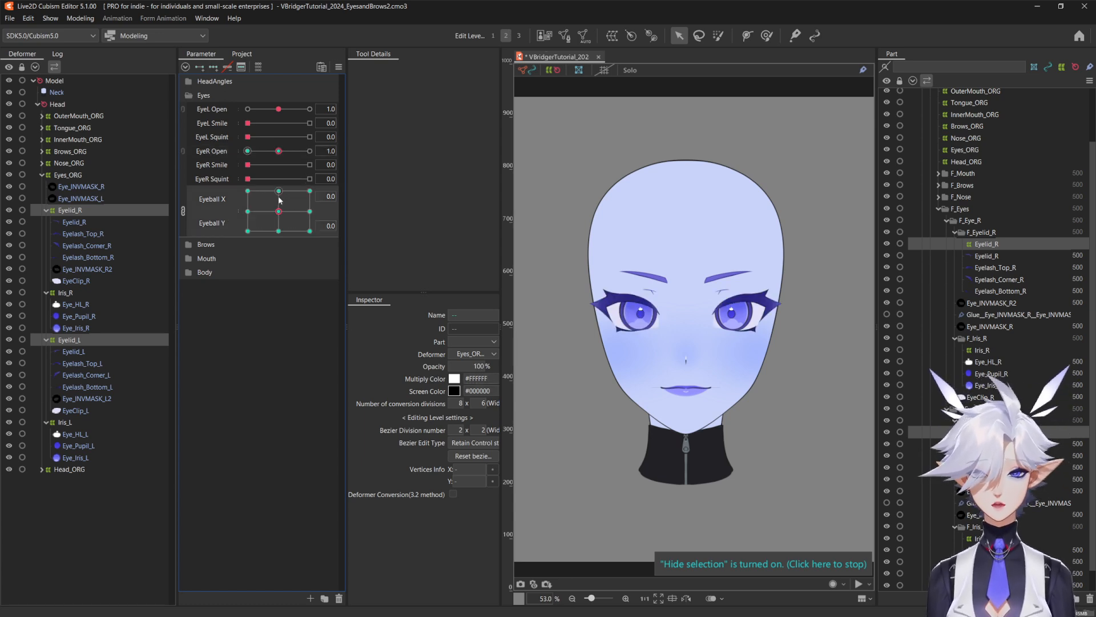
Sculpt both eyelids with the deform brush to follow the irises for Eyeball Y at 1
{"action": "left_click", "coordinate": [279, 191]}
{"action": "left_click", "coordinate": [767, 36]}
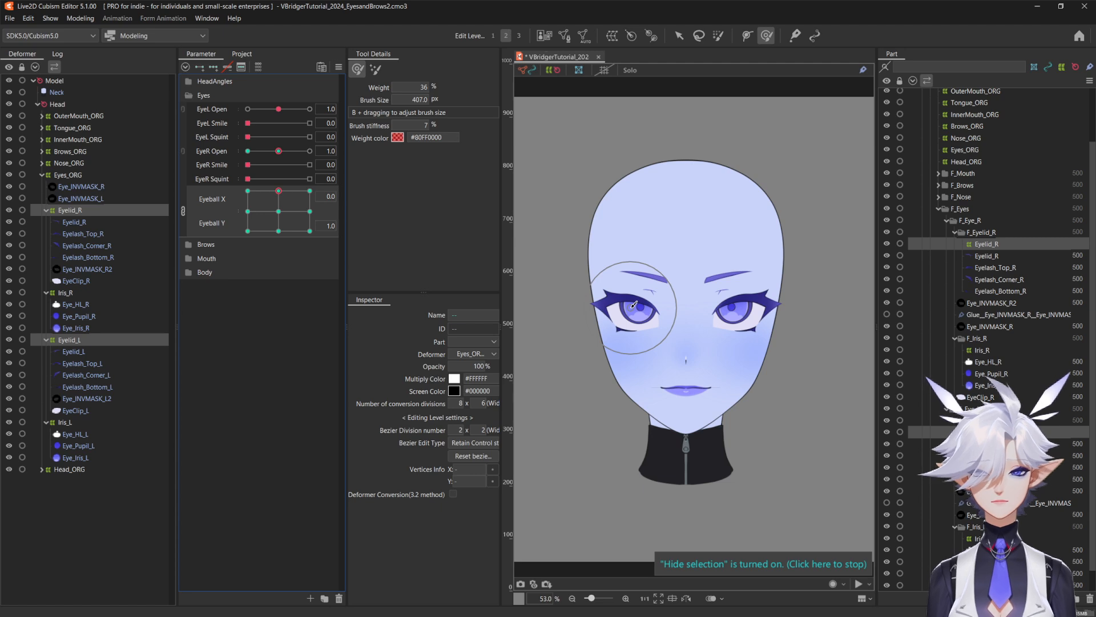
{"action": "scroll", "coordinate": [631, 307], "scroll_direction": "up", "scroll_amount": 2}
{"action": "mouse_move", "coordinate": [673, 310]}
{"action": "left_mouse_down"}
{"action": "mouse_move", "coordinate": [645, 288]}
{"action": "mouse_move", "coordinate": [617, 287]}
{"action": "mouse_move", "coordinate": [603, 260]}
{"action": "left_mouse_up"}
{"action": "left_click_drag", "start_coordinate": [631, 292], "coordinate": [590, 283]}
{"action": "key", "text": "ctrl+t"}
{"action": "mouse_move", "coordinate": [772, 286]}
{"action": "left_mouse_down"}
{"action": "mouse_move", "coordinate": [780, 277]}
{"action": "mouse_move", "coordinate": [754, 295]}
{"action": "left_mouse_up"}
{"action": "left_click_drag", "start_coordinate": [752, 359], "coordinate": [753, 353]}
{"action": "left_click_drag", "start_coordinate": [621, 366], "coordinate": [620, 376]}
Sculpt both eyelids to follow the downward gaze for Eyeball Y at -1
{"action": "left_click", "coordinate": [279, 231]}
{"action": "left_click_drag", "start_coordinate": [610, 312], "coordinate": [609, 317]}
{"action": "left_click_drag", "start_coordinate": [758, 315], "coordinate": [760, 321]}
Adjust both eyelids for Eyeball X at 1 using a weighted brush selection and check how they follow the eyeballs
{"action": "left_click", "coordinate": [278, 212]}
{"action": "left_click", "coordinate": [310, 212]}
{"action": "key", "text": "b"}
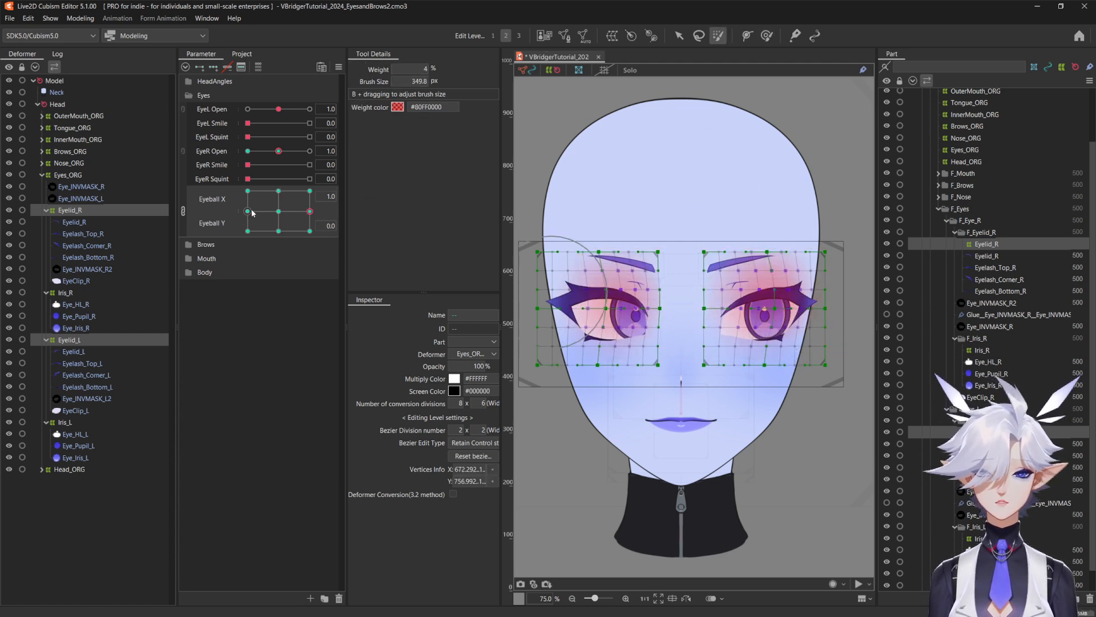
{"action": "left_click", "coordinate": [535, 411]}
{"action": "left_click_drag", "start_coordinate": [278, 211], "coordinate": [255, 200]}
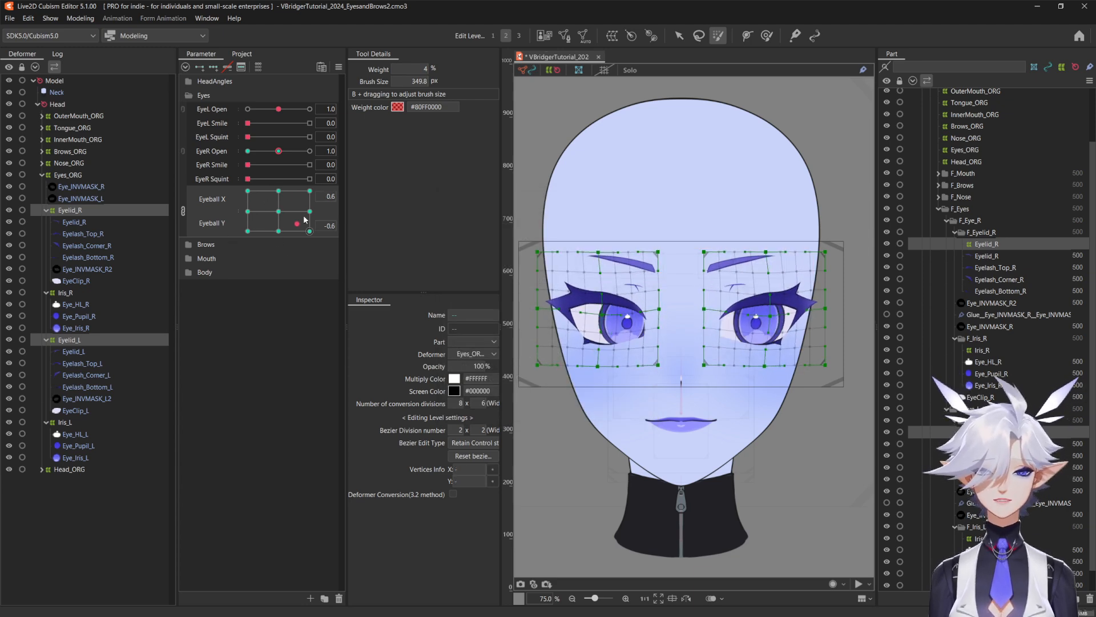
{"action": "left_click_drag", "start_coordinate": [319, 252], "coordinate": [219, 278]}
{"action": "left_click_drag", "start_coordinate": [285, 209], "coordinate": [281, 208]}
Add an EyeR Open keyform at 2 to both eyelids, check the eyeball movement there and return Eyeball X and Y to 0
{"action": "mouse_move", "coordinate": [279, 151]}
{"action": "left_mouse_down"}
{"action": "mouse_move", "coordinate": [249, 152]}
{"action": "mouse_move", "coordinate": [300, 153]}
{"action": "mouse_move", "coordinate": [281, 153]}
{"action": "left_mouse_up"}
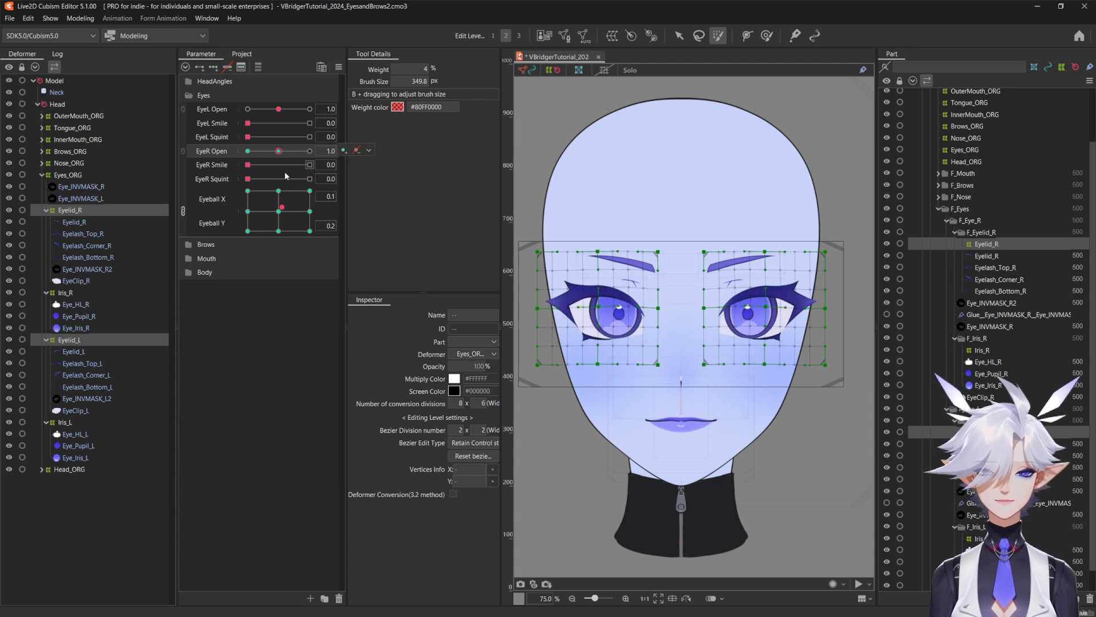
{"action": "left_click", "coordinate": [280, 210]}
{"action": "left_click", "coordinate": [217, 152]}
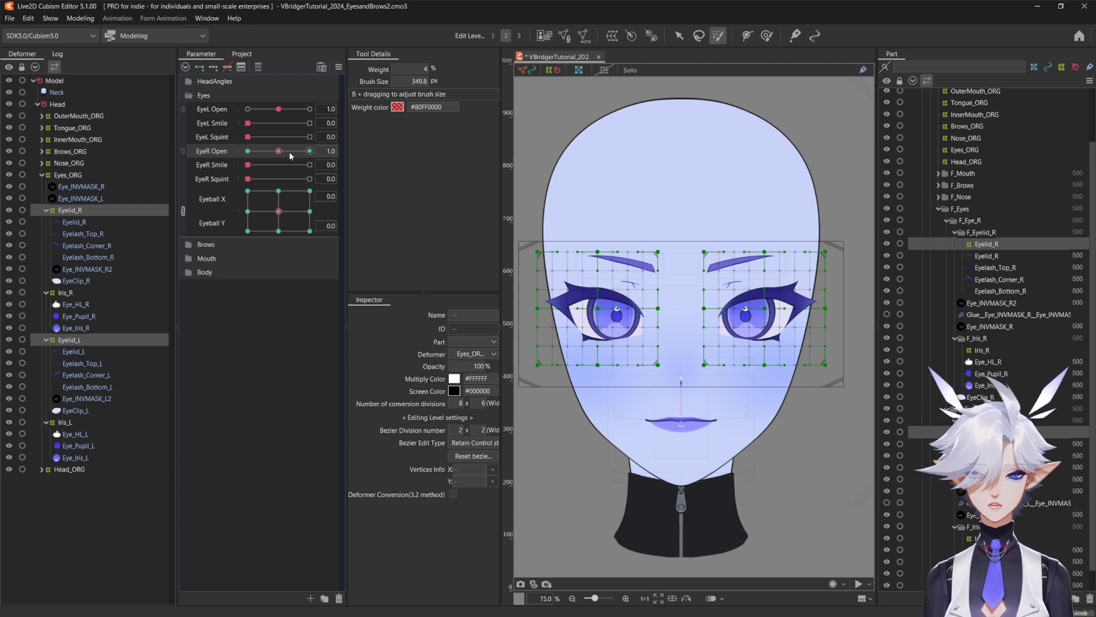
{"action": "left_click_drag", "start_coordinate": [289, 156], "coordinate": [345, 174]}
{"action": "left_click_drag", "start_coordinate": [279, 211], "coordinate": [305, 234]}
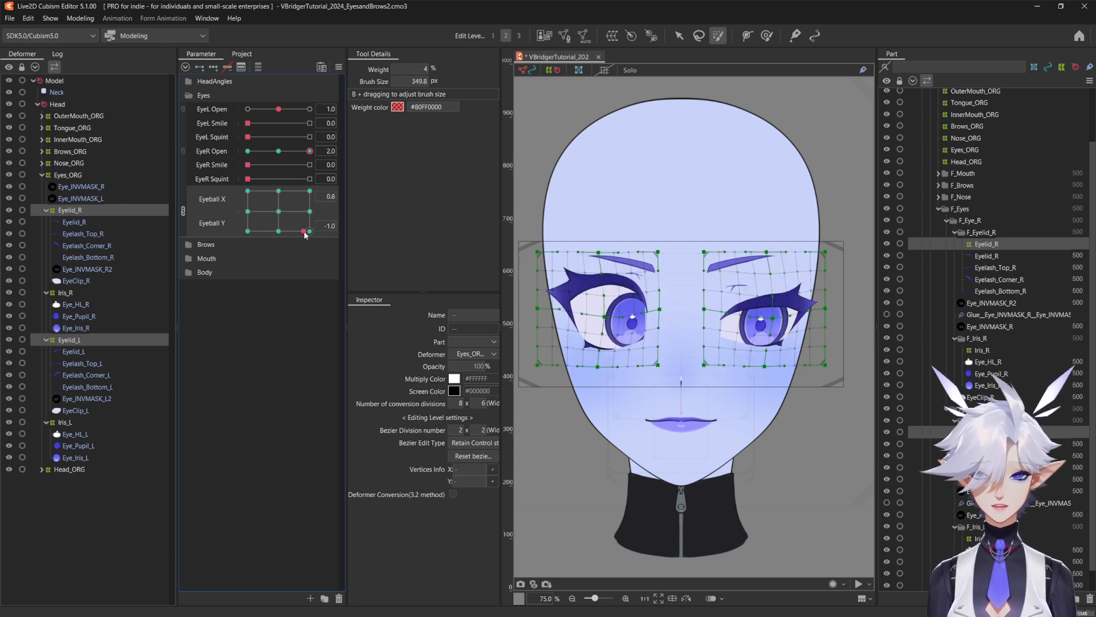
{"action": "left_click", "coordinate": [279, 211]}
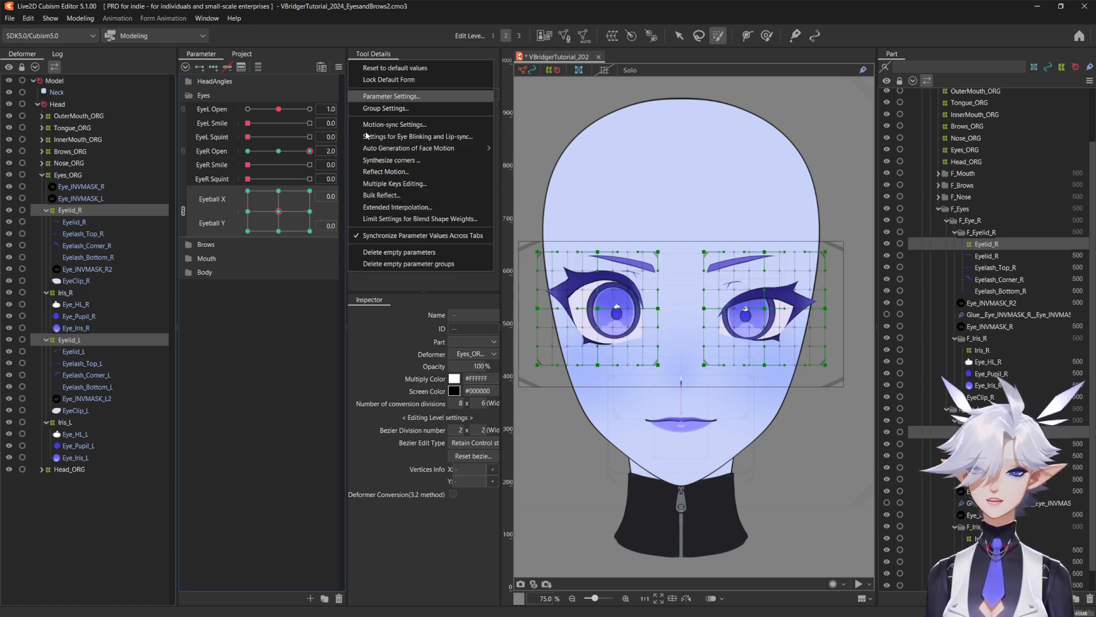
Apply Extended Interpolation to the Eyeball X and Eyeball Y keyforms of both eyelid deformers
{"action": "left_click", "coordinate": [339, 67]}
{"action": "left_click", "coordinate": [386, 183]}
{"action": "left_click", "coordinate": [363, 318]}
{"action": "left_click", "coordinate": [358, 341]}
{"action": "left_click", "coordinate": [344, 345]}
{"action": "left_click", "coordinate": [342, 381]}
{"action": "left_click", "coordinate": [503, 289]}
Transfer Eyelid_L's EyeR Open keyforms to EyeL Open and check the eyelids with both eyes opened to 2
{"action": "left_click", "coordinate": [80, 422]}
{"action": "left_click", "coordinate": [86, 339]}
{"action": "left_click", "coordinate": [279, 151]}
{"action": "left_click", "coordinate": [361, 150]}
{"action": "left_click", "coordinate": [390, 187]}
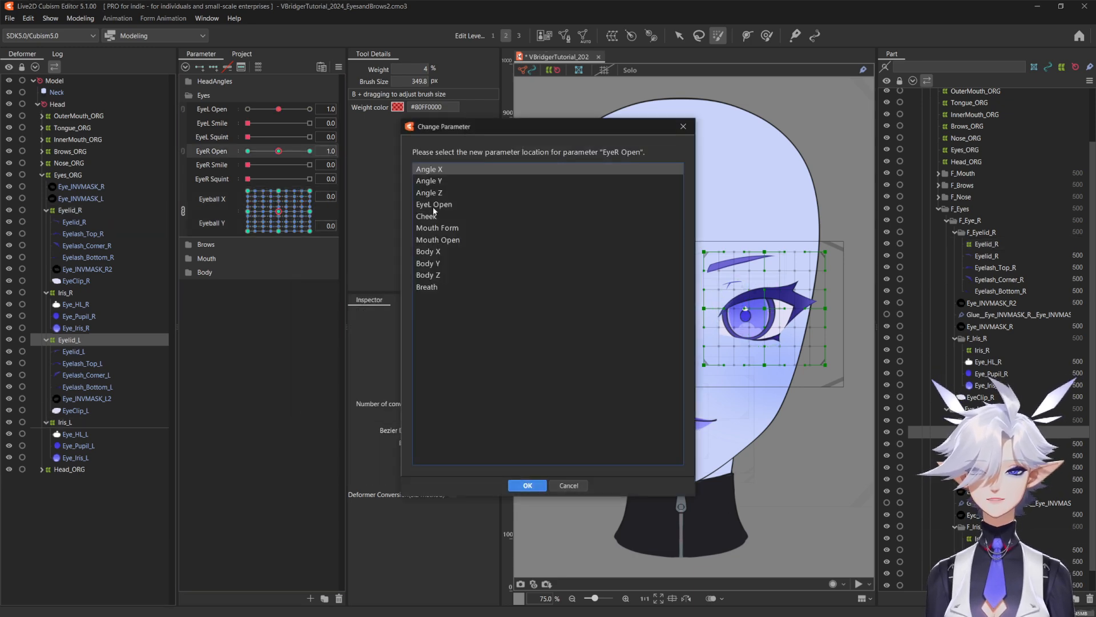
{"action": "left_click", "coordinate": [439, 206]}
{"action": "left_click", "coordinate": [528, 485]}
{"action": "left_click", "coordinate": [309, 151]}
{"action": "left_click", "coordinate": [310, 109]}
{"action": "left_click_drag", "start_coordinate": [278, 212], "coordinate": [276, 252]}
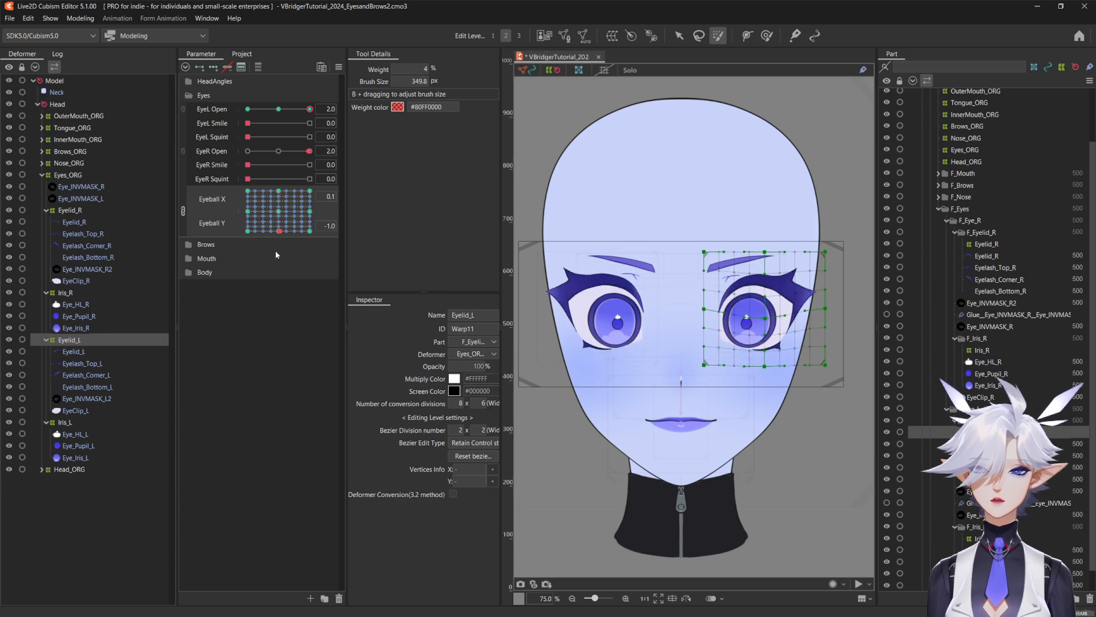
Refine both eyelids' shapes for Eyeball Y at -1 and 1 with EyeL Open and EyeR Open at 2, and check the movement
{"action": "left_click", "coordinate": [76, 212], "text": "ctrl"}
{"action": "left_click_drag", "start_coordinate": [732, 253], "coordinate": [749, 278]}
{"action": "left_click", "coordinate": [766, 36]}
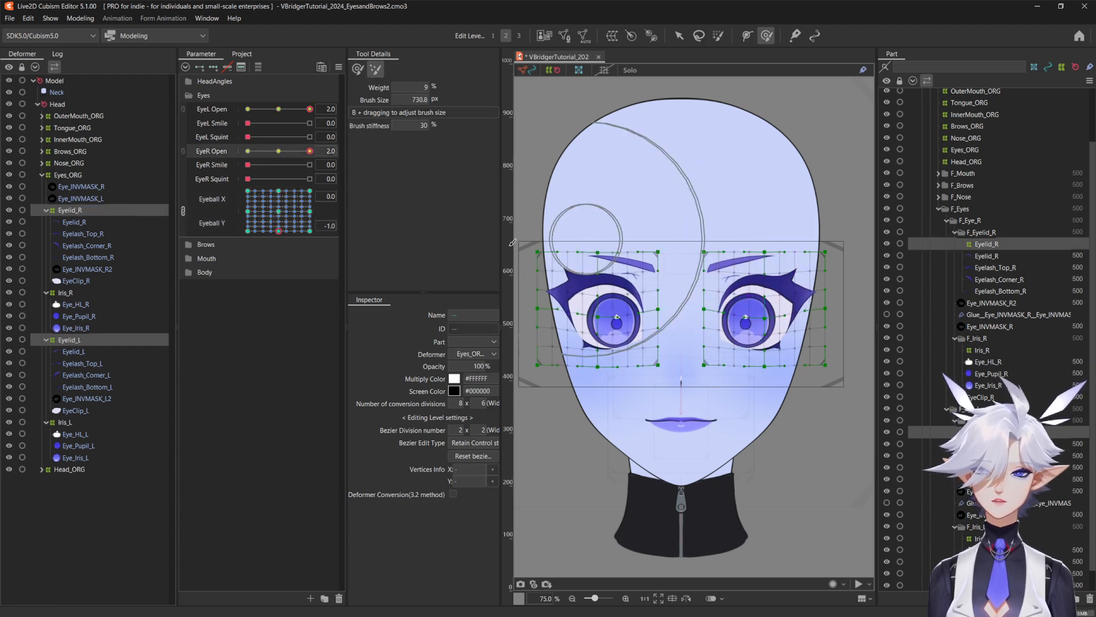
{"action": "left_click", "coordinate": [278, 191]}
{"action": "left_click", "coordinate": [338, 67]}
{"action": "left_click", "coordinate": [394, 220]}
{"action": "left_click", "coordinate": [527, 413]}
{"action": "left_click", "coordinate": [309, 151]}
{"action": "left_click", "coordinate": [309, 110]}
{"action": "left_click_drag", "start_coordinate": [248, 190], "coordinate": [310, 231]}
Check how the BrowL Y, BrowR Y and Brow Inner Up L and R extremes combine with the eyeball movement
{"action": "left_click", "coordinate": [189, 244]}
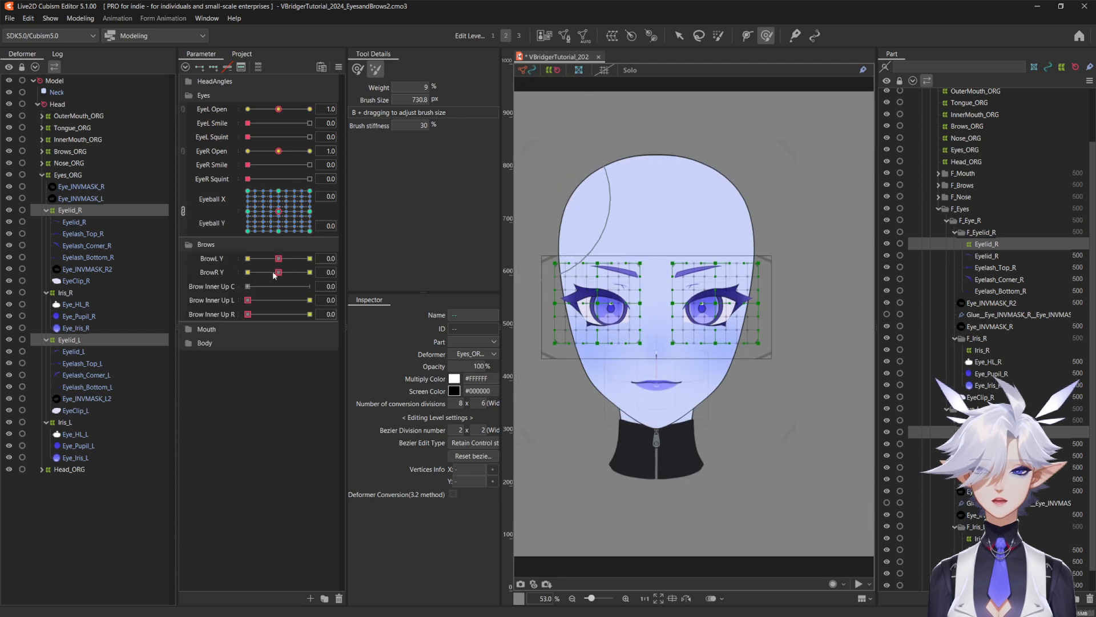
{"action": "left_click", "coordinate": [311, 258]}
{"action": "left_click_drag", "start_coordinate": [279, 211], "coordinate": [318, 252]}
{"action": "left_click", "coordinate": [310, 273]}
{"action": "key", "text": "ctrl+t"}
{"action": "left_click", "coordinate": [310, 301]}
{"action": "left_click", "coordinate": [247, 258]}
{"action": "left_click", "coordinate": [248, 272]}
{"action": "left_click", "coordinate": [310, 314]}
{"action": "left_click_drag", "start_coordinate": [310, 231], "coordinate": [278, 192]}
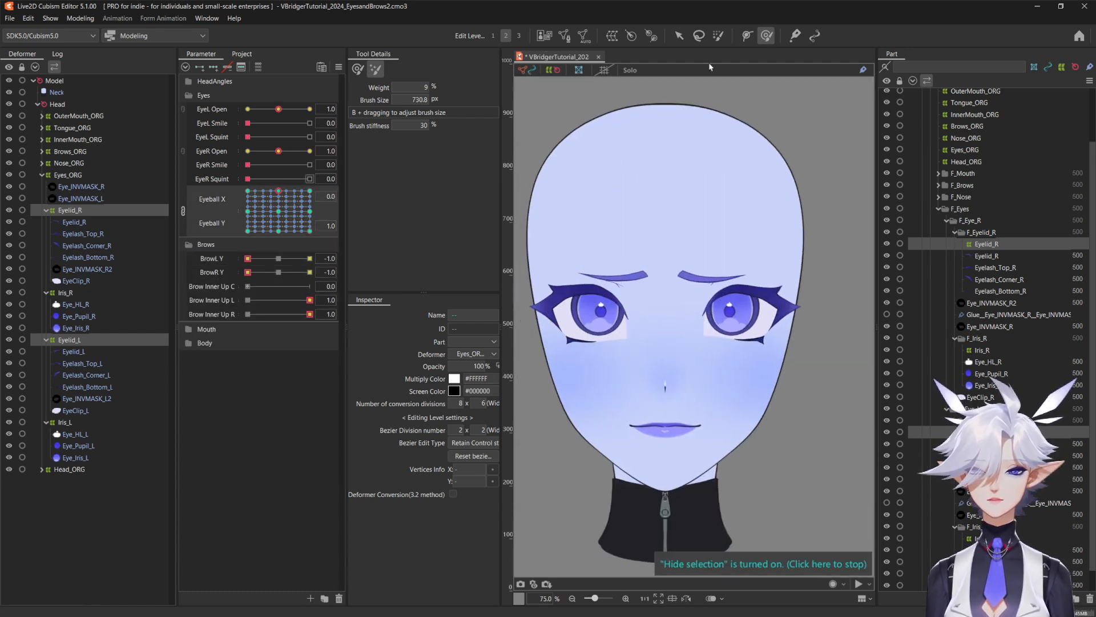
{"action": "key", "text": "ctrl+t"}
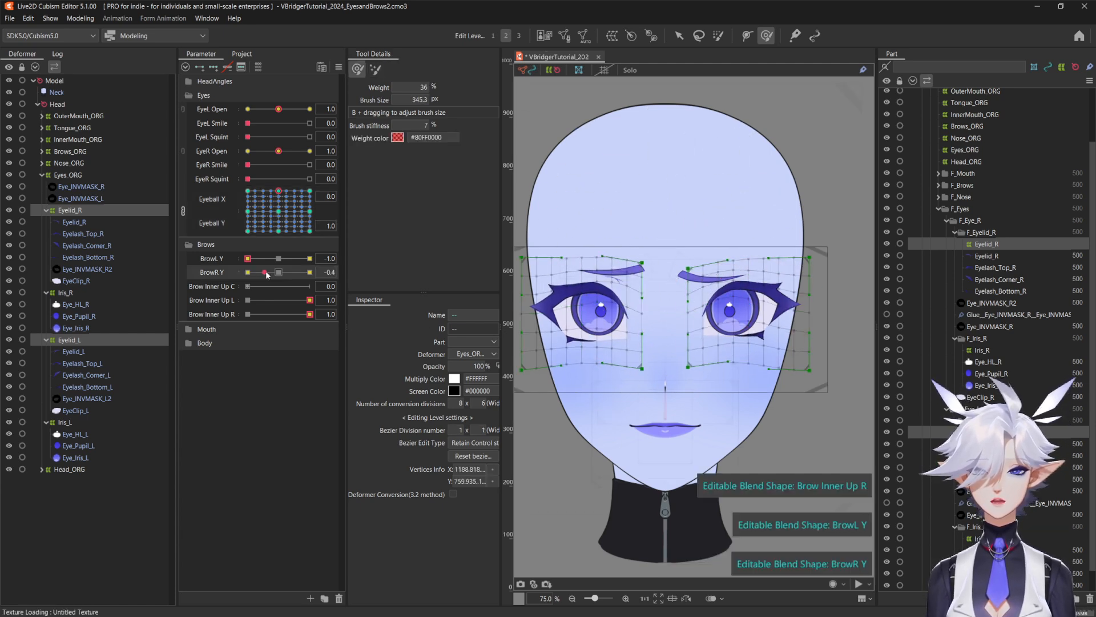
{"action": "left_click", "coordinate": [278, 272]}
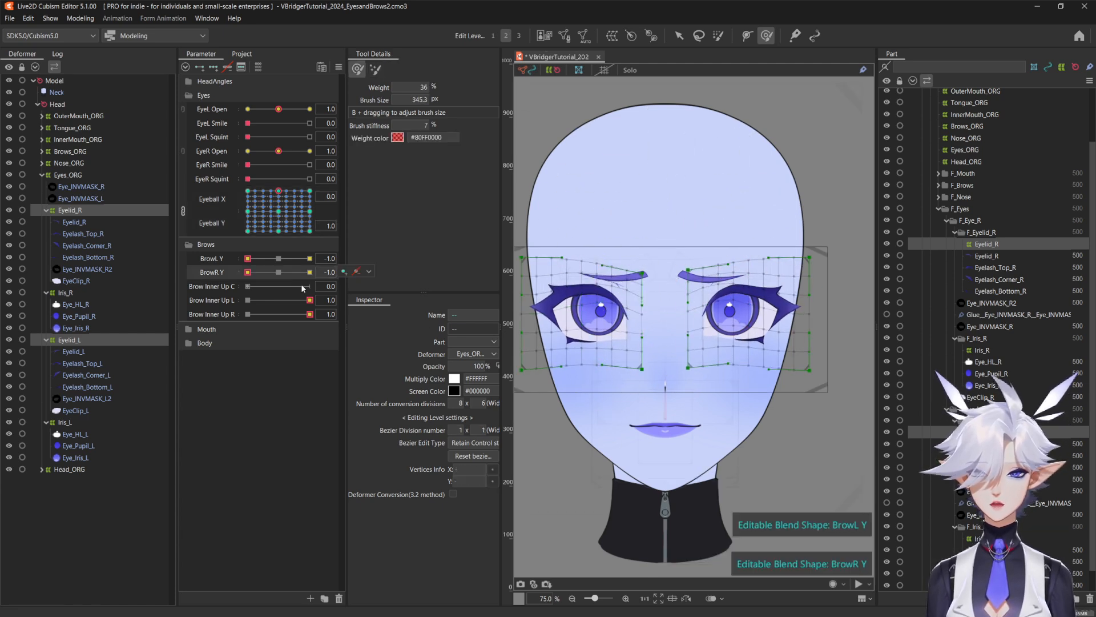
{"action": "left_click", "coordinate": [279, 211]}
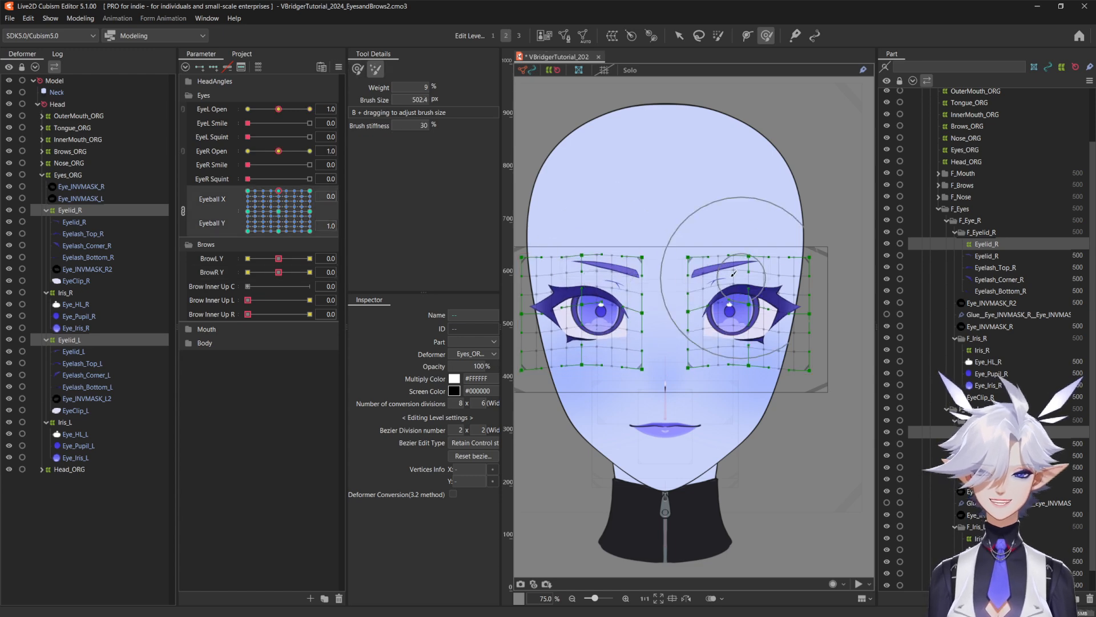
Check the irises and eyelids across Eyeball X and Y with EyeL Open and EyeR Open at various values
{"action": "mouse_move", "coordinate": [279, 211]}
{"action": "left_mouse_down"}
{"action": "mouse_move", "coordinate": [294, 225]}
{"action": "mouse_move", "coordinate": [279, 197]}
{"action": "mouse_move", "coordinate": [294, 193]}
{"action": "mouse_move", "coordinate": [261, 236]}
{"action": "mouse_move", "coordinate": [273, 233]}
{"action": "mouse_move", "coordinate": [279, 246]}
{"action": "mouse_move", "coordinate": [279, 211]}
{"action": "left_mouse_up"}
{"action": "left_click", "coordinate": [310, 152]}
{"action": "left_click", "coordinate": [310, 109]}
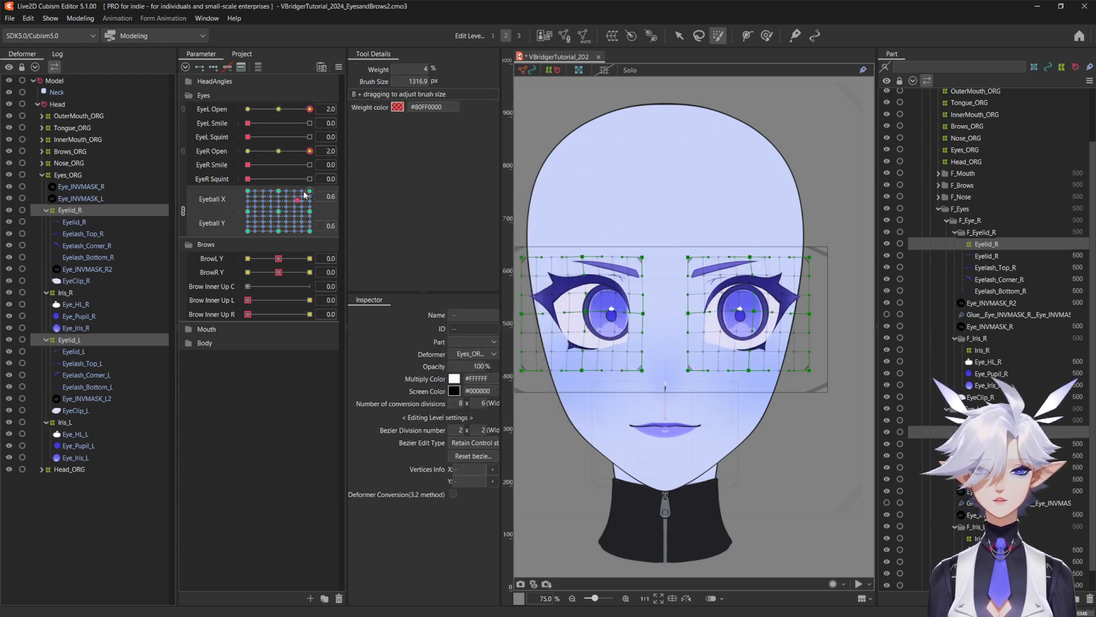
{"action": "mouse_move", "coordinate": [279, 211]}
{"action": "left_mouse_down"}
{"action": "mouse_move", "coordinate": [256, 183]}
{"action": "mouse_move", "coordinate": [282, 235]}
{"action": "left_mouse_up"}
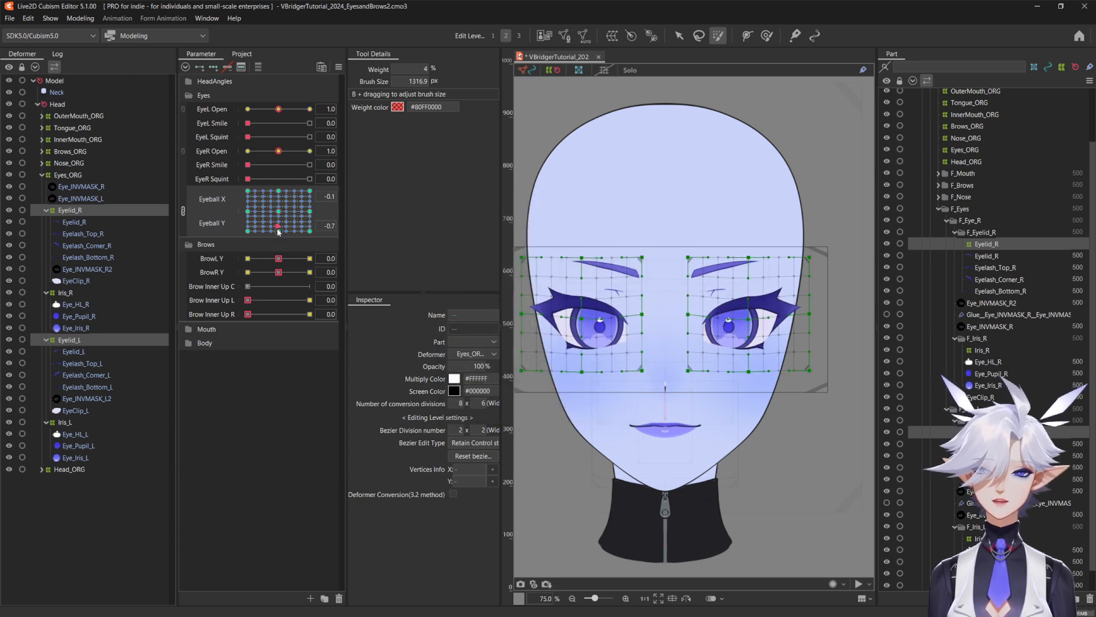
{"action": "left_click_drag", "start_coordinate": [279, 151], "coordinate": [310, 150]}
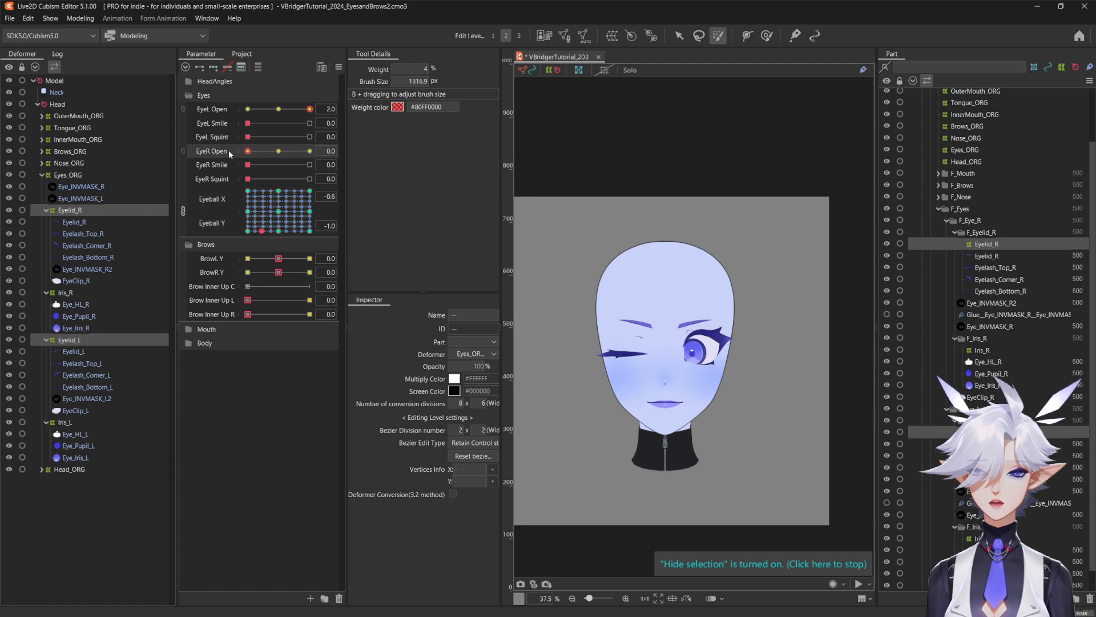
{"action": "left_click_drag", "start_coordinate": [288, 155], "coordinate": [306, 152]}
{"action": "mouse_move", "coordinate": [310, 109]}
{"action": "left_mouse_down"}
{"action": "mouse_move", "coordinate": [225, 118]}
{"action": "mouse_move", "coordinate": [320, 111]}
{"action": "left_mouse_up"}
{"action": "left_click_drag", "start_coordinate": [306, 151], "coordinate": [367, 149]}
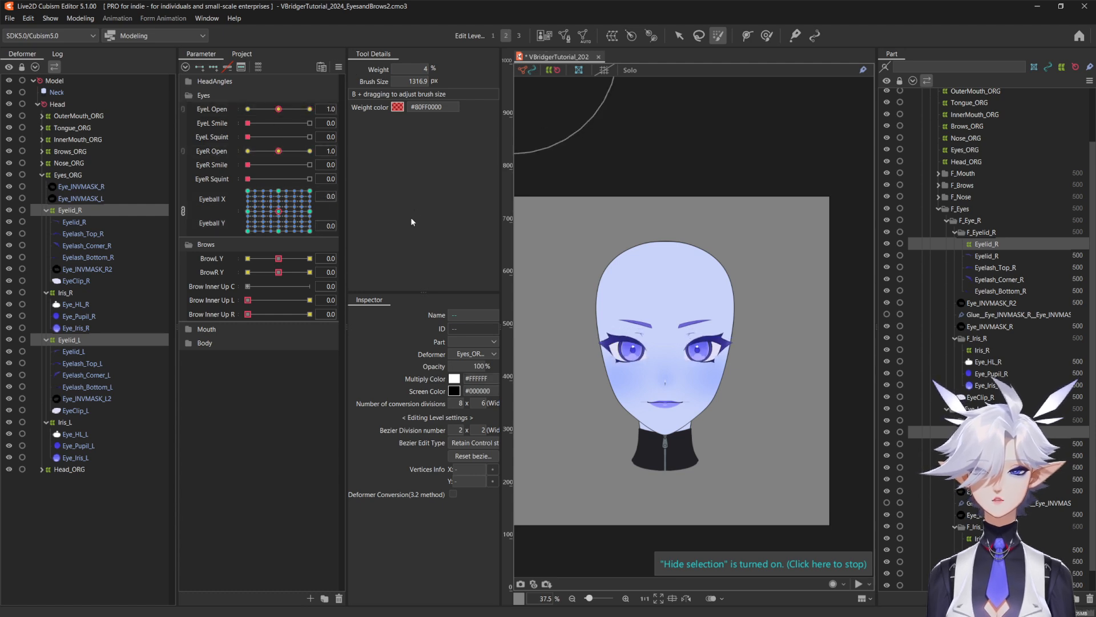
{"action": "left_click_drag", "start_coordinate": [278, 211], "coordinate": [312, 240]}
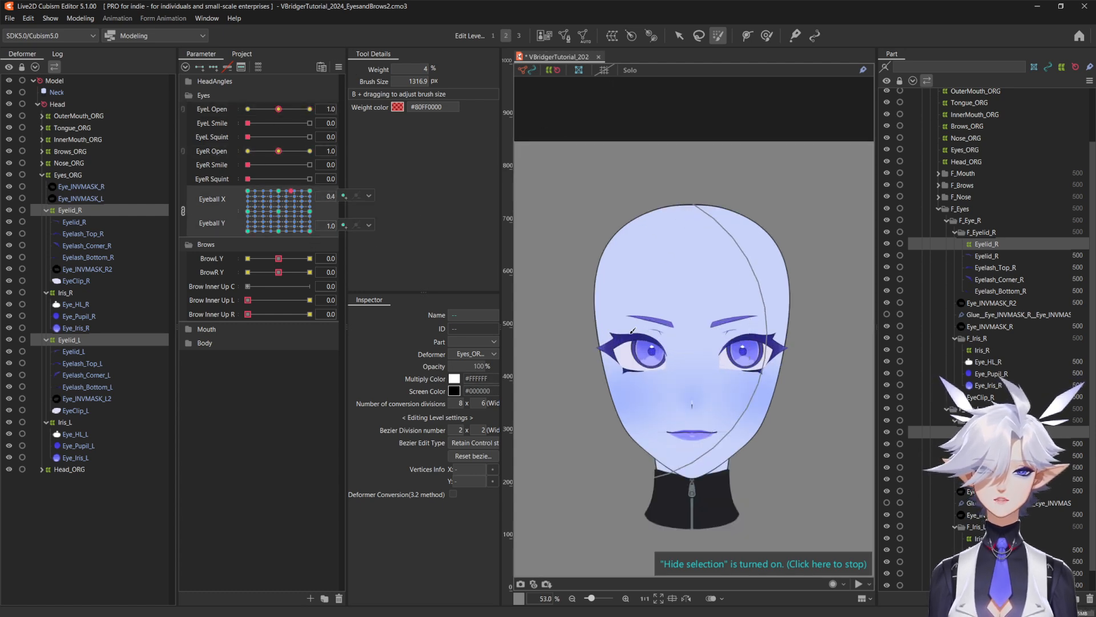
{"action": "left_click_drag", "start_coordinate": [309, 192], "coordinate": [296, 193]}
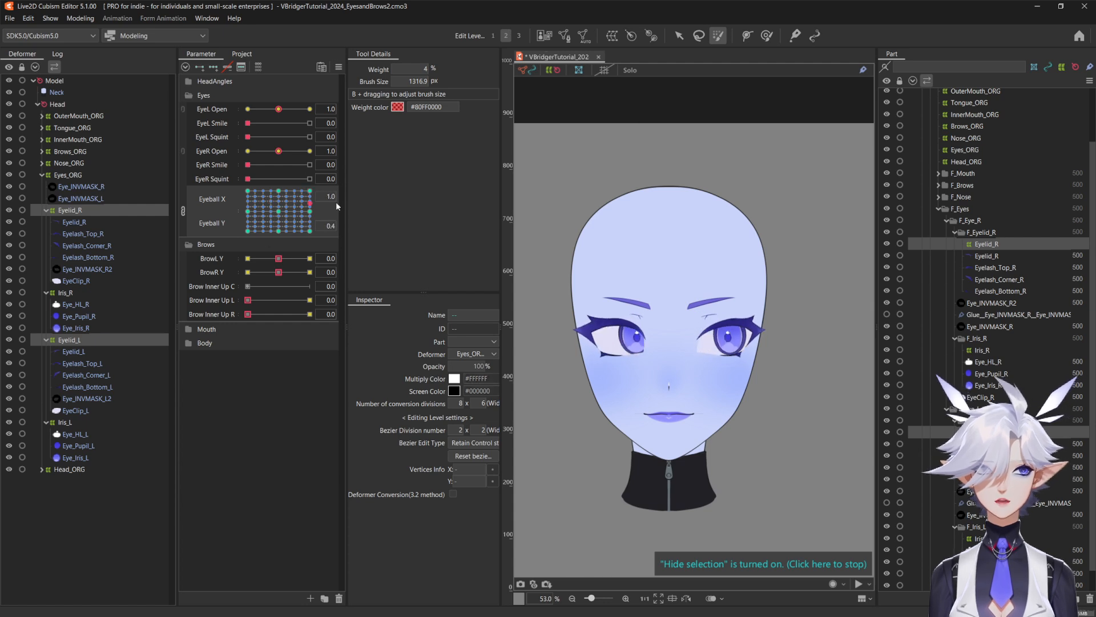
{"action": "left_click_drag", "start_coordinate": [278, 151], "coordinate": [321, 151]}
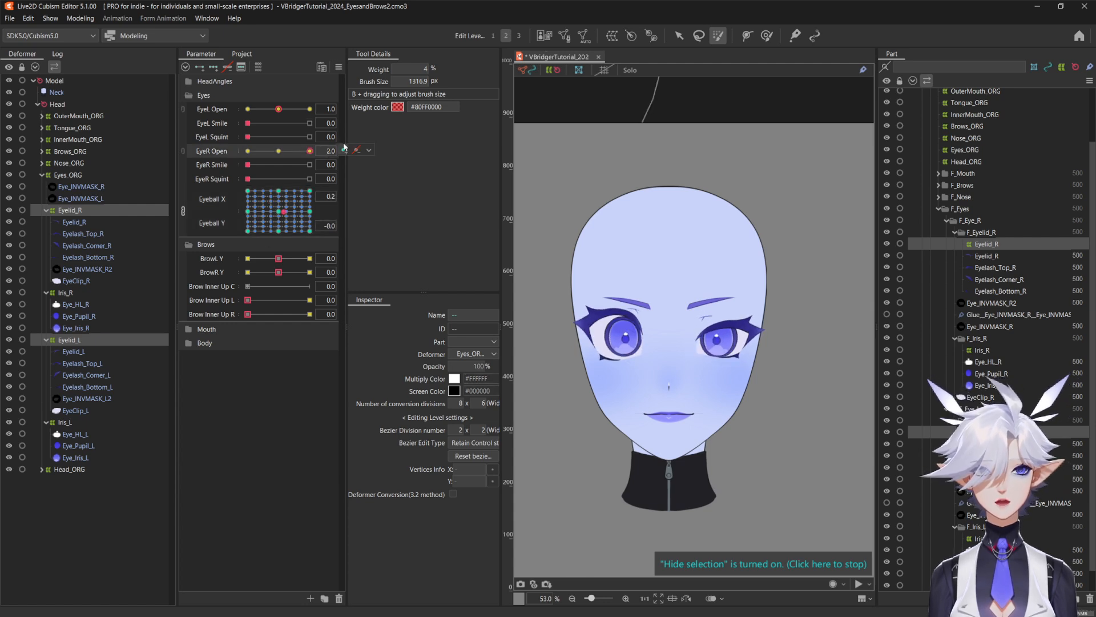
{"action": "left_click_drag", "start_coordinate": [278, 109], "coordinate": [318, 110]}
{"action": "mouse_move", "coordinate": [280, 211]}
{"action": "left_mouse_down"}
{"action": "mouse_move", "coordinate": [276, 232]}
{"action": "mouse_move", "coordinate": [278, 212]}
{"action": "left_mouse_up"}
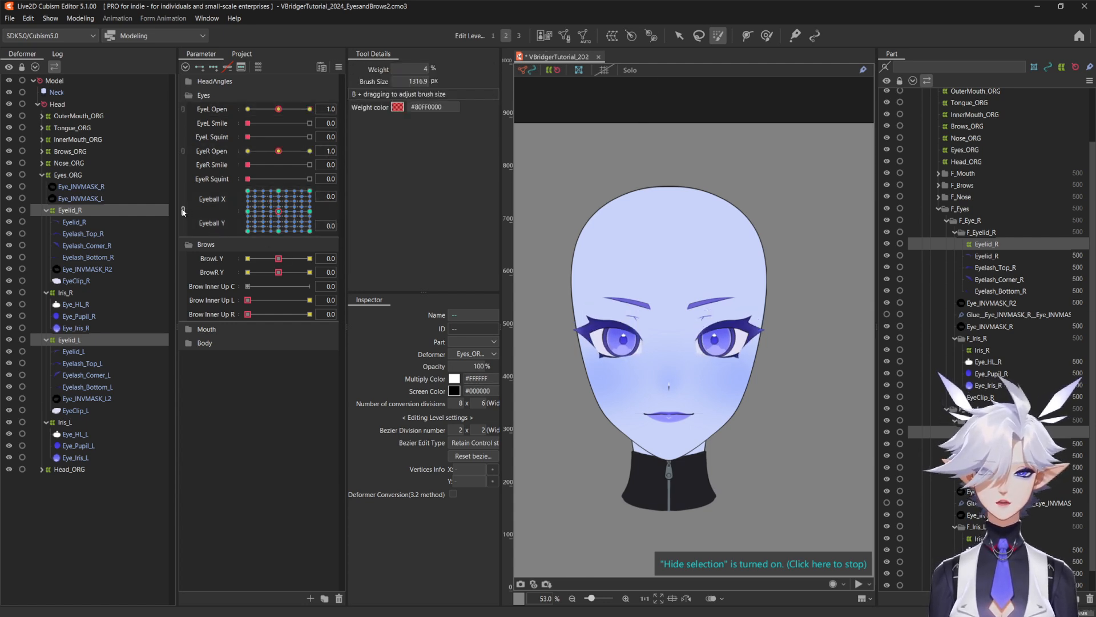
Unlink Eyeball X from Eyeball Y and select the Eye_HL_R and Eye_HL_L highlights to test their movement
{"action": "left_click", "coordinate": [183, 212]}
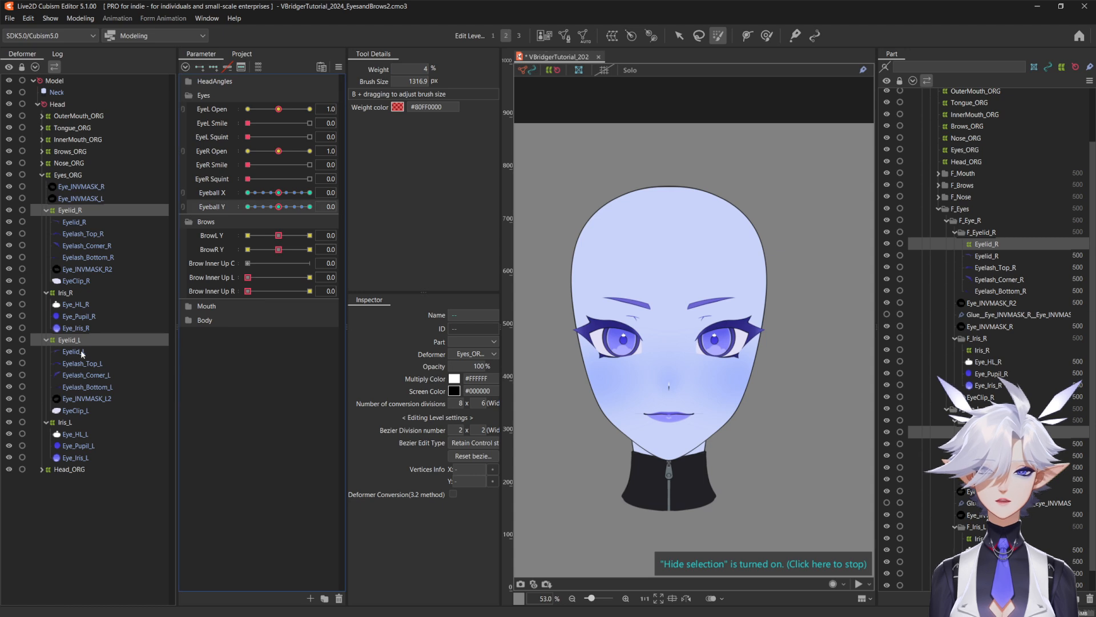
{"action": "left_click", "coordinate": [77, 304]}
{"action": "left_click", "coordinate": [74, 435], "text": "ctrl"}
{"action": "left_click_drag", "start_coordinate": [278, 207], "coordinate": [225, 208]}
{"action": "left_click_drag", "start_coordinate": [296, 199], "coordinate": [279, 204]}
Add EyeR Open keyforms at 0, 1 and 2 to the Eye_HL_R highlight
{"action": "mouse_move", "coordinate": [278, 151]}
{"action": "left_mouse_down"}
{"action": "mouse_move", "coordinate": [316, 153]}
{"action": "mouse_move", "coordinate": [278, 153]}
{"action": "left_mouse_up"}
{"action": "key", "text": "ctrl+z"}
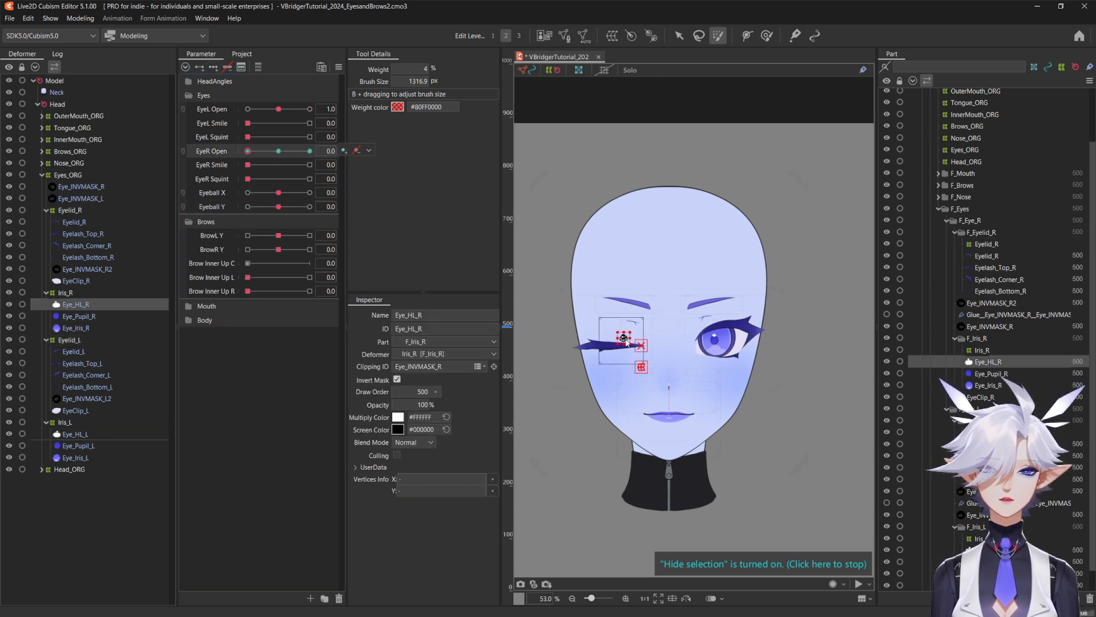
{"action": "left_click_drag", "start_coordinate": [248, 152], "coordinate": [310, 151]}
Add EyeL Open keyforms at 0, 1 and 2 to the Eye_HL_L highlight and return the eye parameters to their defaults
{"action": "left_click", "coordinate": [74, 434]}
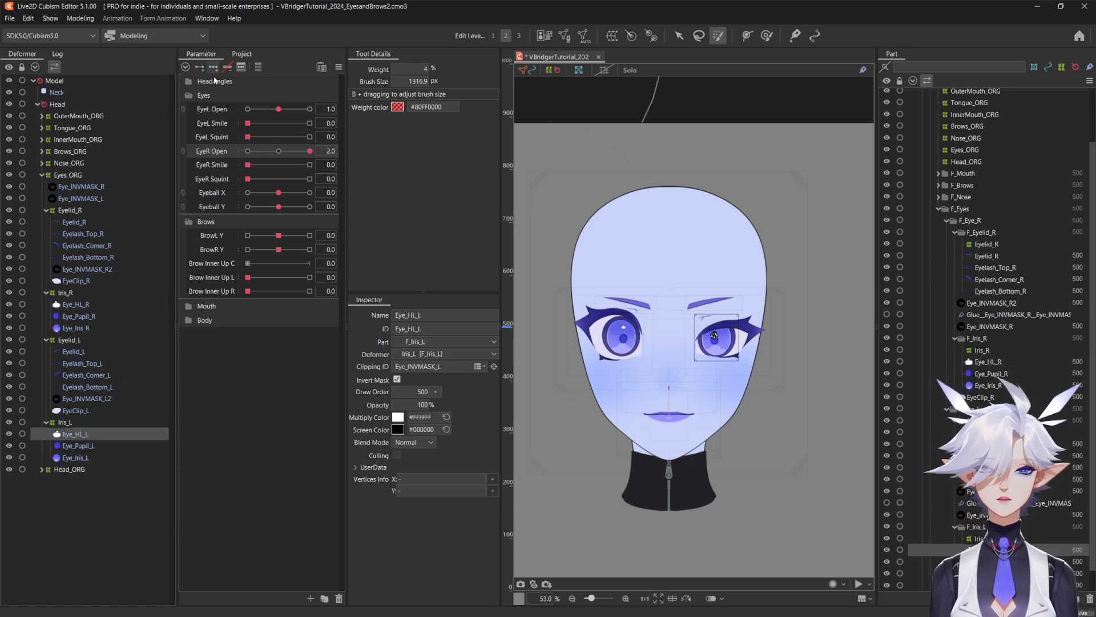
{"action": "left_click_drag", "start_coordinate": [279, 109], "coordinate": [310, 109]}
{"action": "left_click", "coordinate": [248, 110]}
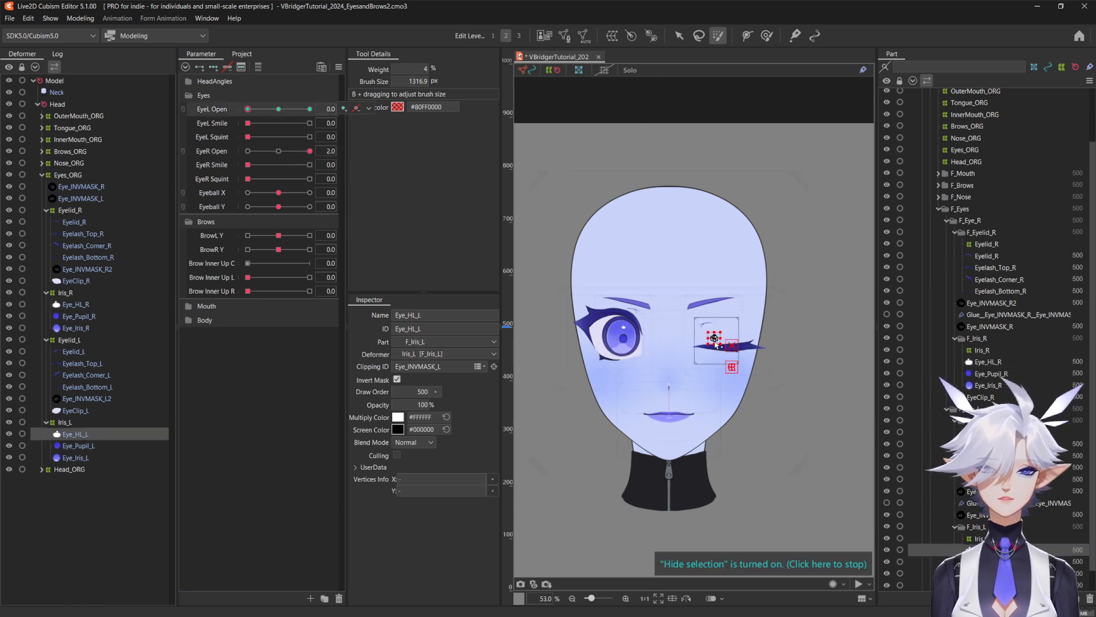
{"action": "left_click", "coordinate": [267, 152]}
{"action": "left_click", "coordinate": [265, 109]}
{"action": "left_click", "coordinate": [309, 109]}
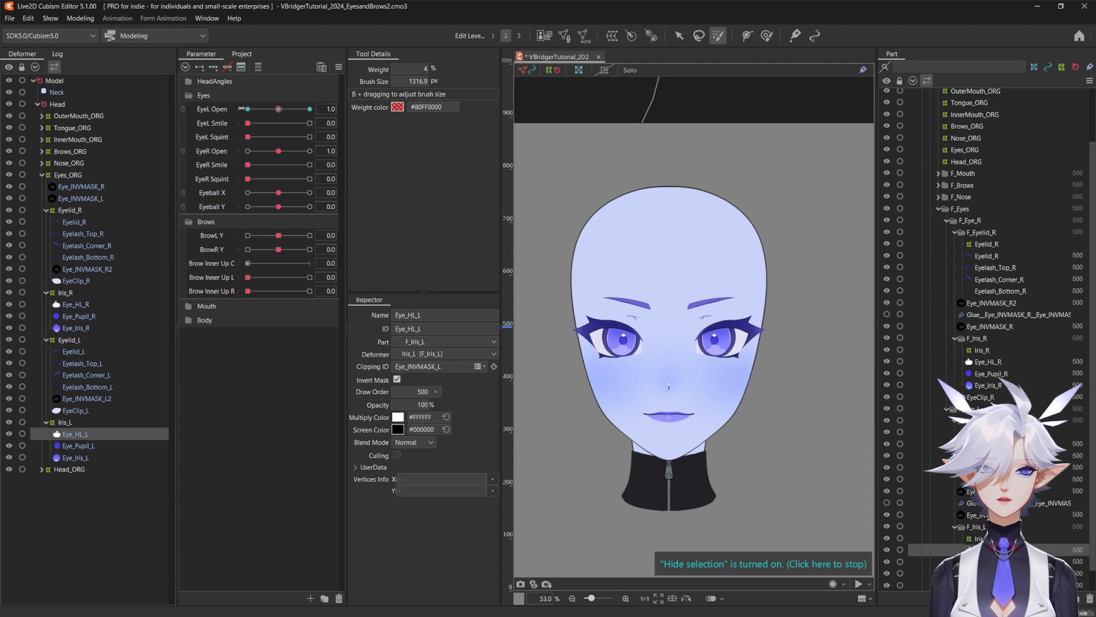
{"action": "mouse_move", "coordinate": [273, 194]}
{"action": "left_mouse_down"}
{"action": "mouse_move", "coordinate": [255, 196]}
{"action": "mouse_move", "coordinate": [278, 194]}
{"action": "left_mouse_up"}
{"action": "mouse_move", "coordinate": [279, 207]}
{"action": "left_mouse_down"}
{"action": "mouse_move", "coordinate": [332, 217]}
{"action": "mouse_move", "coordinate": [279, 207]}
{"action": "mouse_move", "coordinate": [336, 198]}
{"action": "mouse_move", "coordinate": [278, 193]}
{"action": "left_mouse_up"}
{"action": "left_click", "coordinate": [278, 109]}
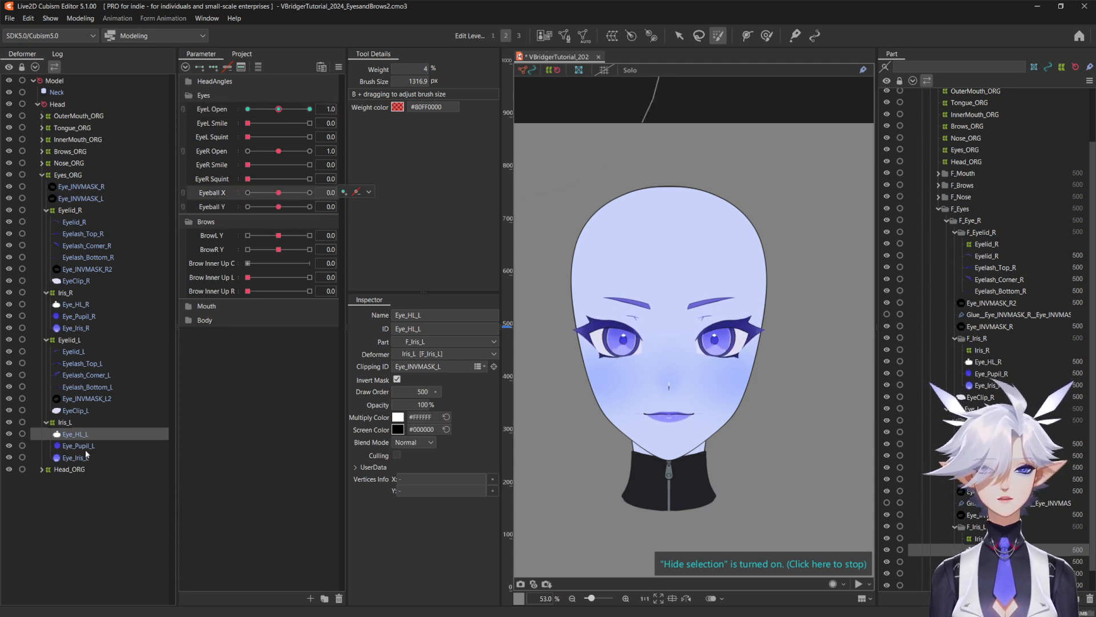